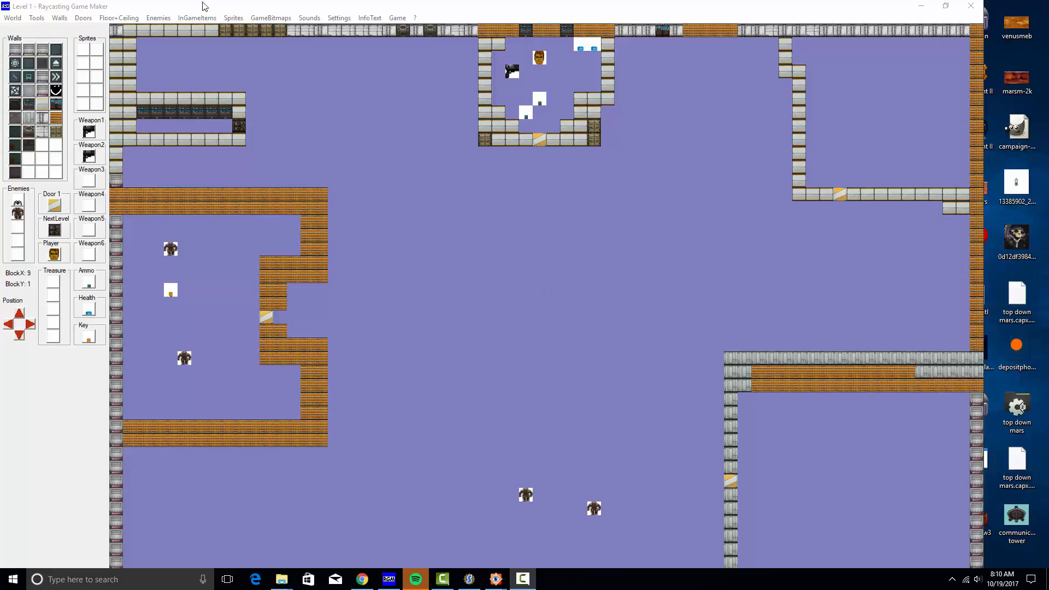
Step: Open the enemy animations and browse the StrifePistol (1) subfolders and Downloads for an image for Enemy2's first walk frame
click(159, 17)
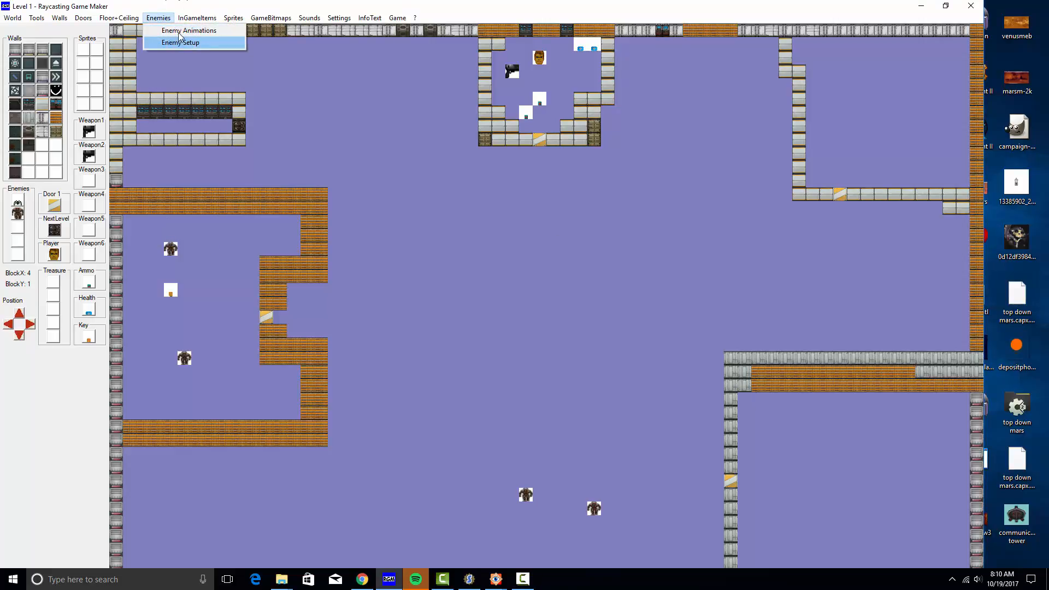
click(180, 30)
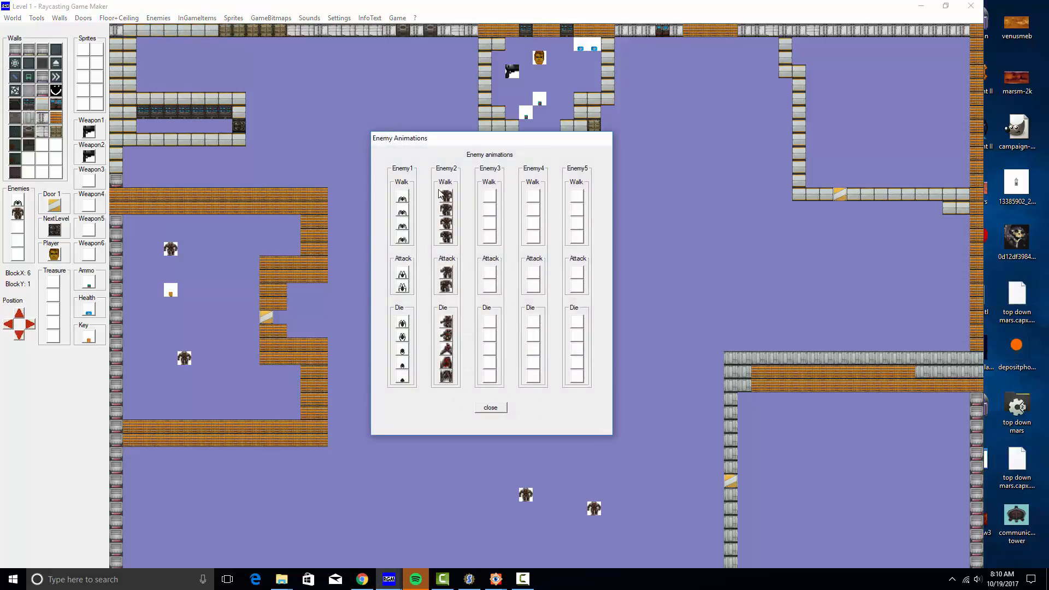
click(444, 195)
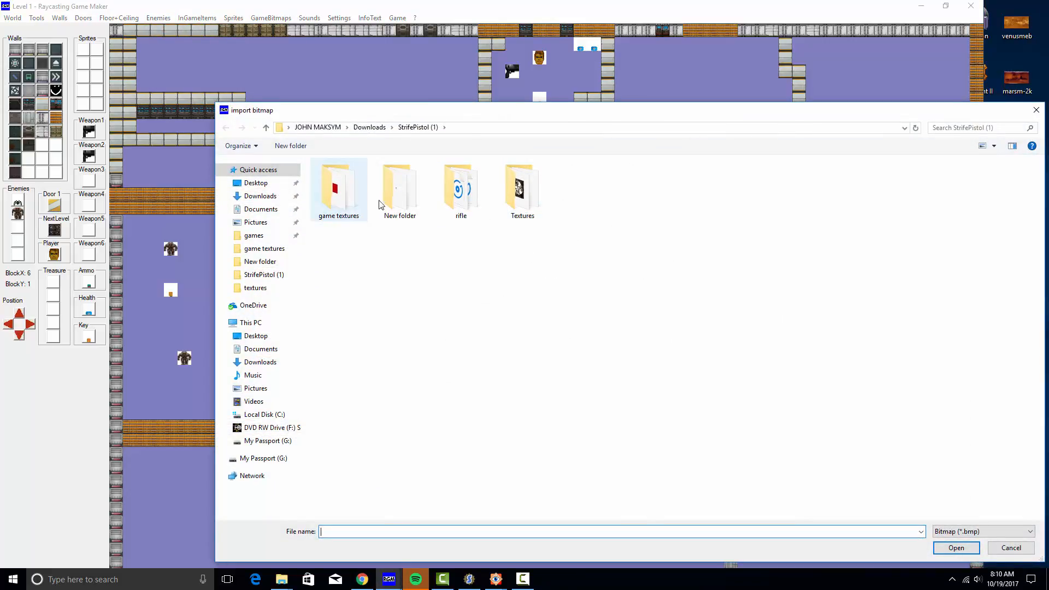
double_click(401, 188)
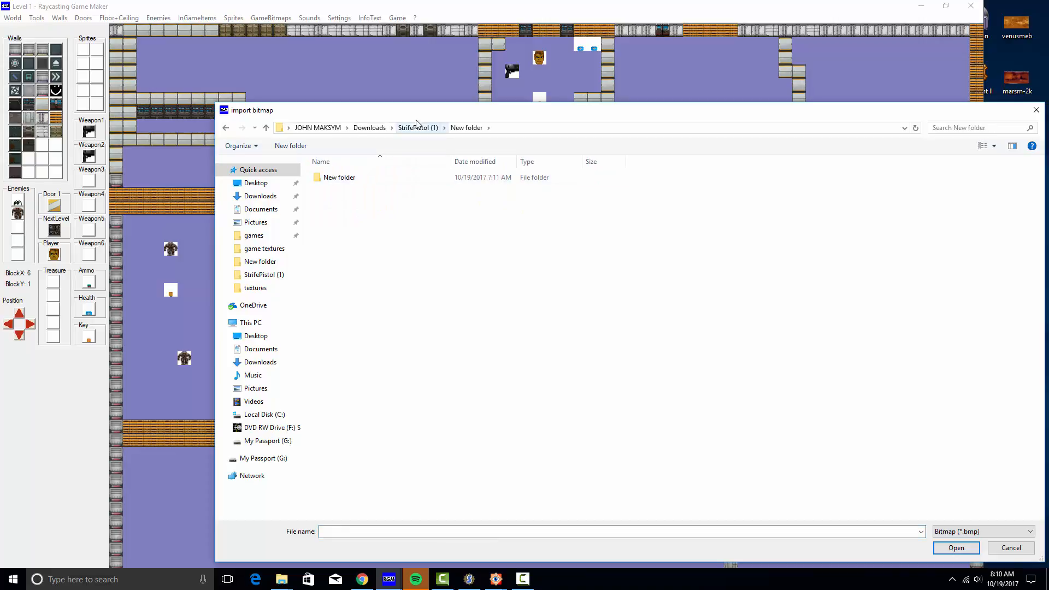
double_click(363, 179)
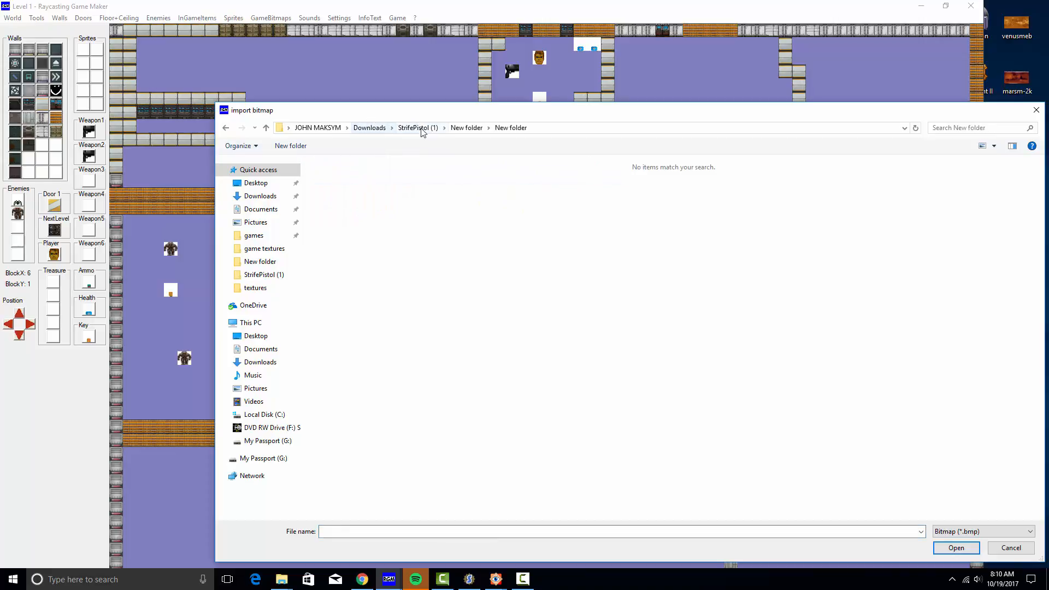
click(464, 127)
click(416, 127)
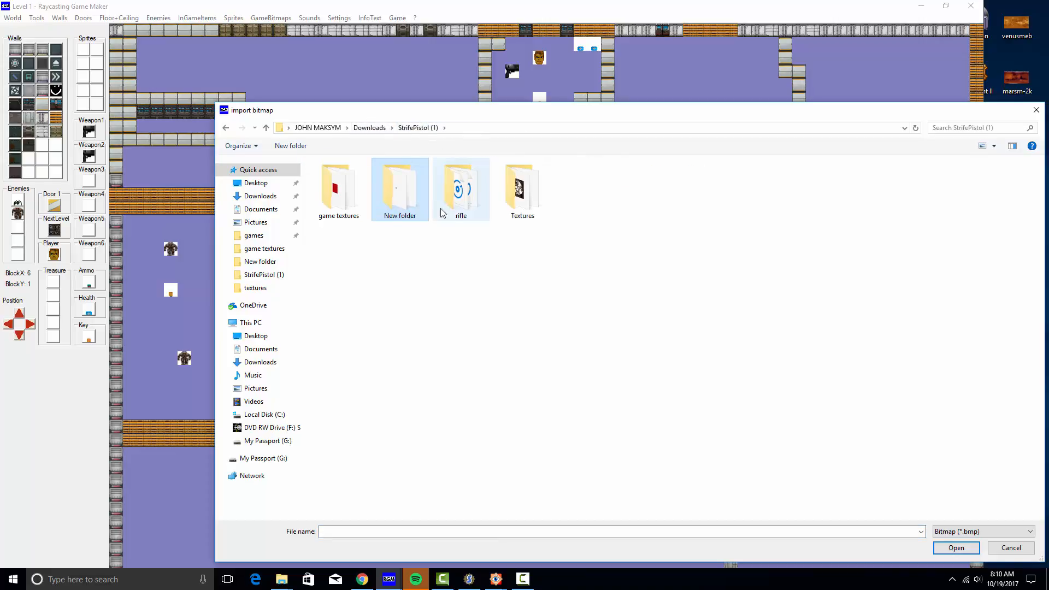
click(369, 127)
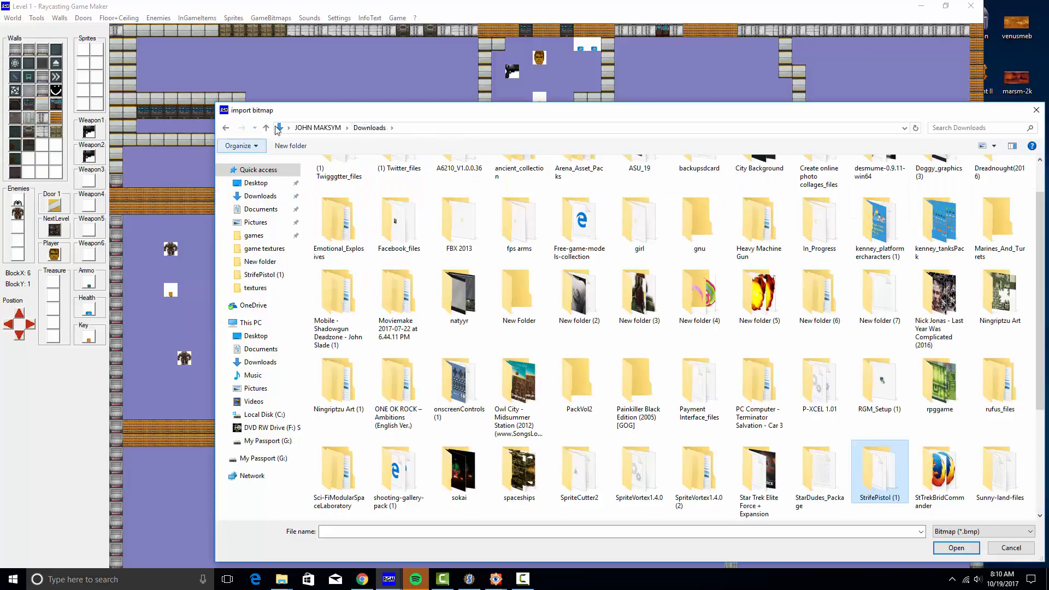
click(1036, 109)
Step: For Enemy2's first walk frame, show PNG files in StrifePistol (1)'s New folder and select the sprite ZFODA1
click(445, 197)
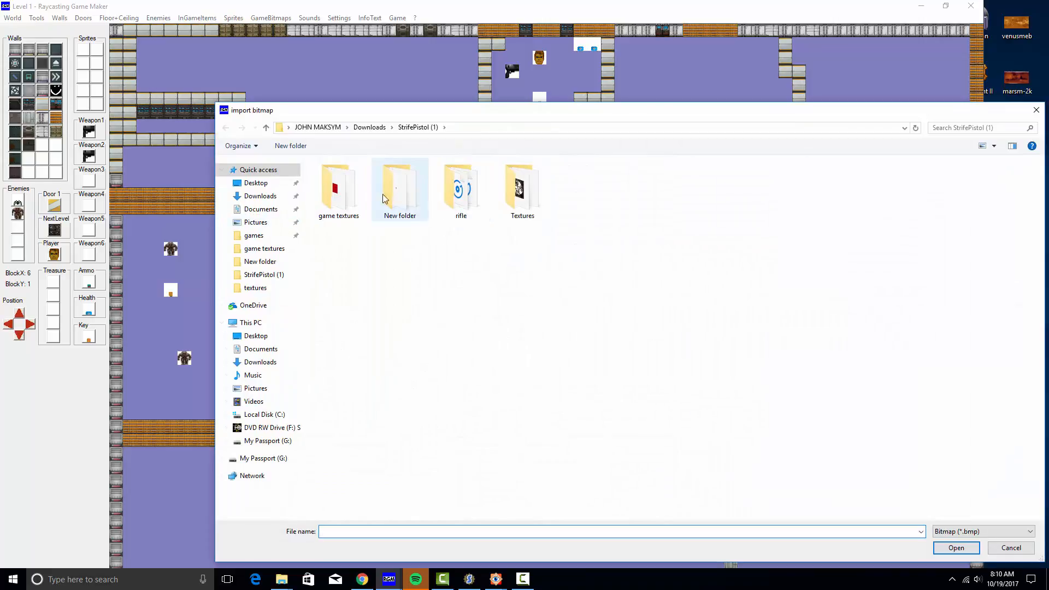
click(523, 186)
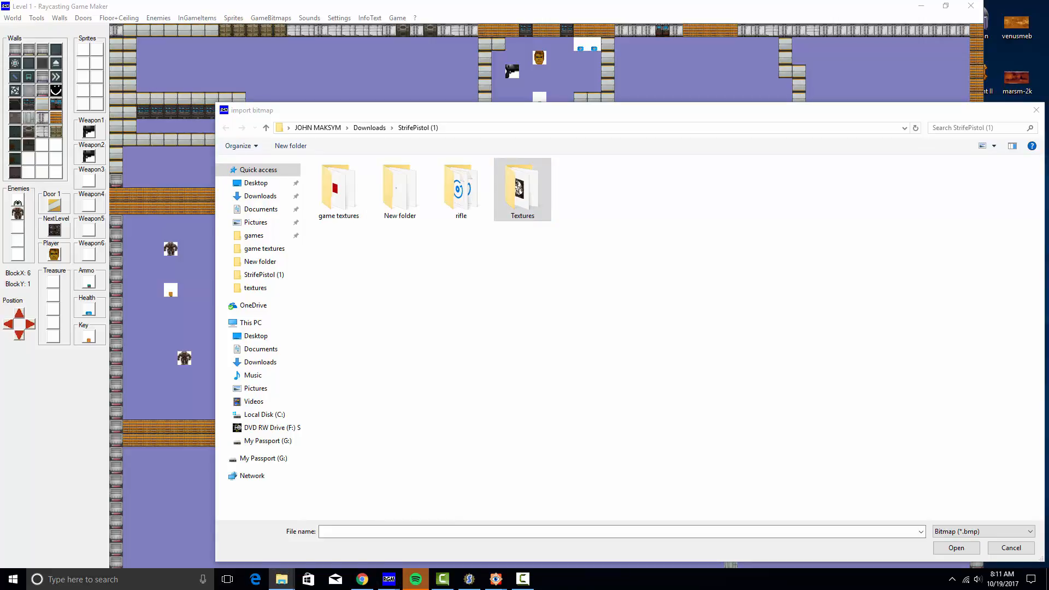
click(1005, 531)
click(983, 546)
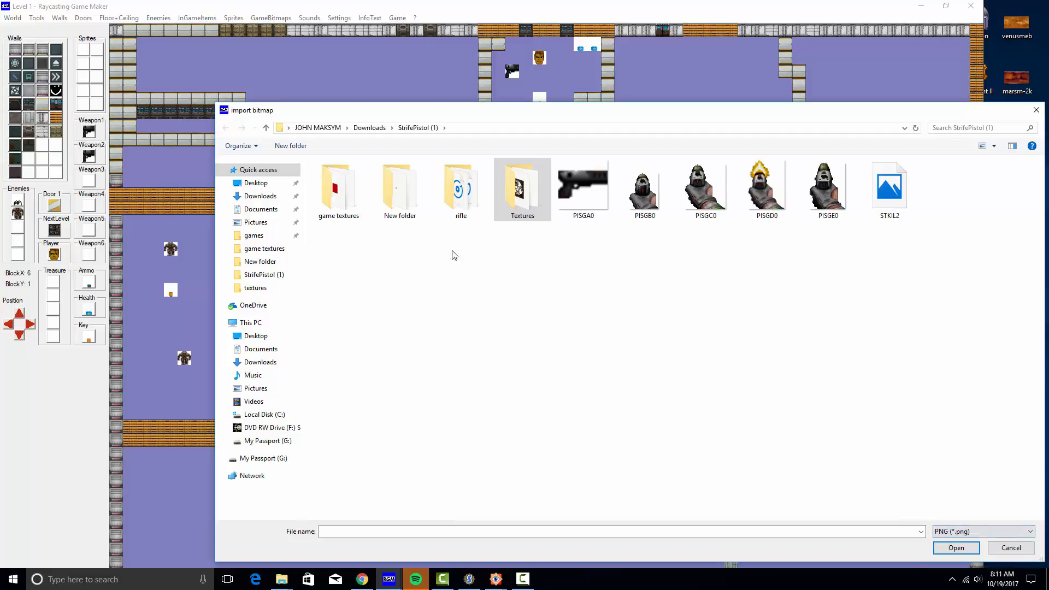
click(396, 199)
double_click(396, 198)
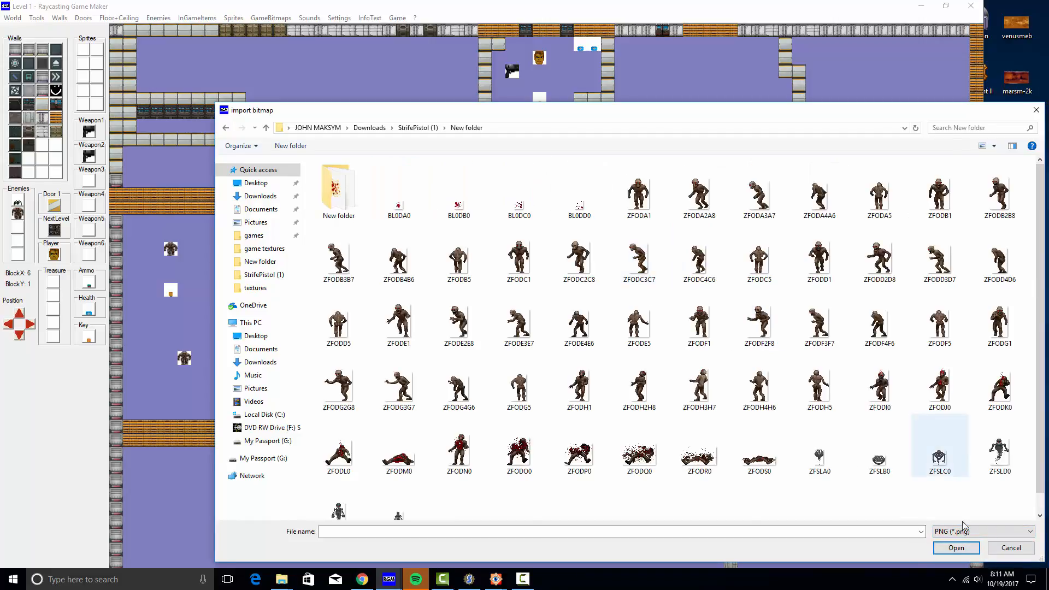
click(629, 199)
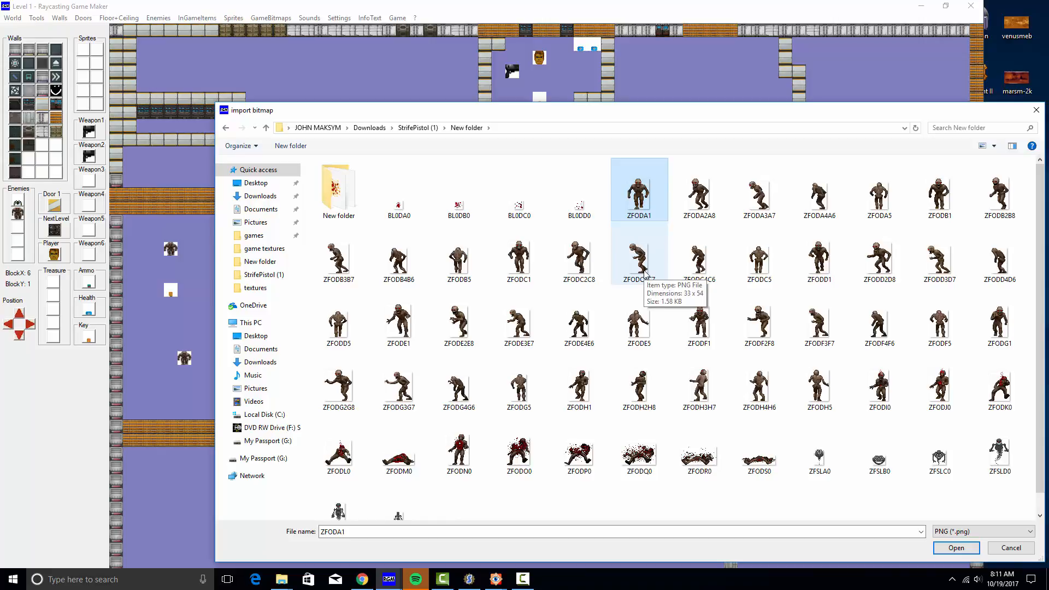
Step: Switch to FastStone Image Viewer and examine the batch conversion's advanced resize options for the selected sprites, leaving them unapplied
click(496, 580)
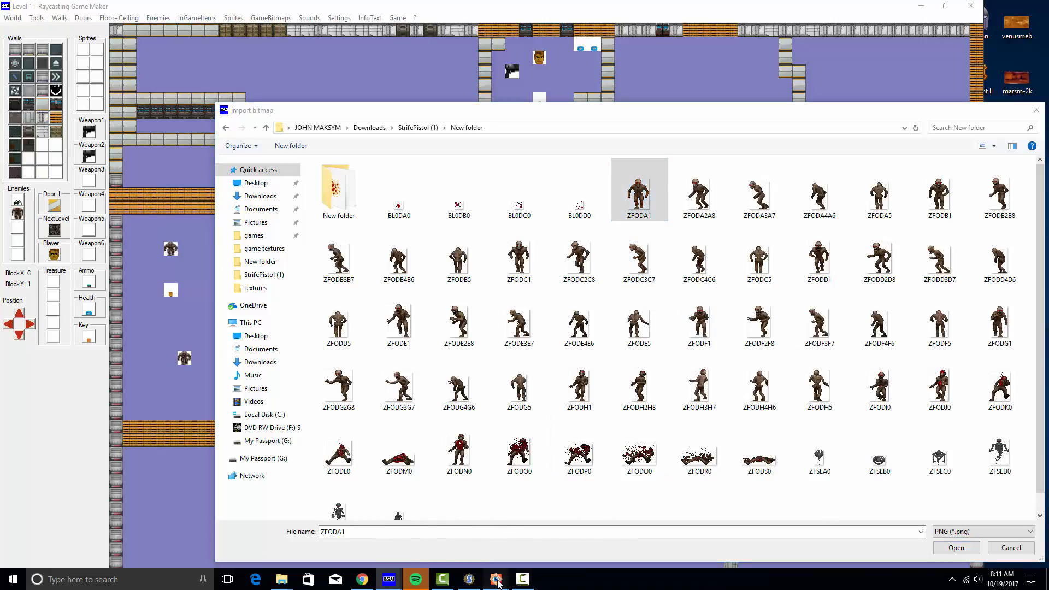
click(533, 538)
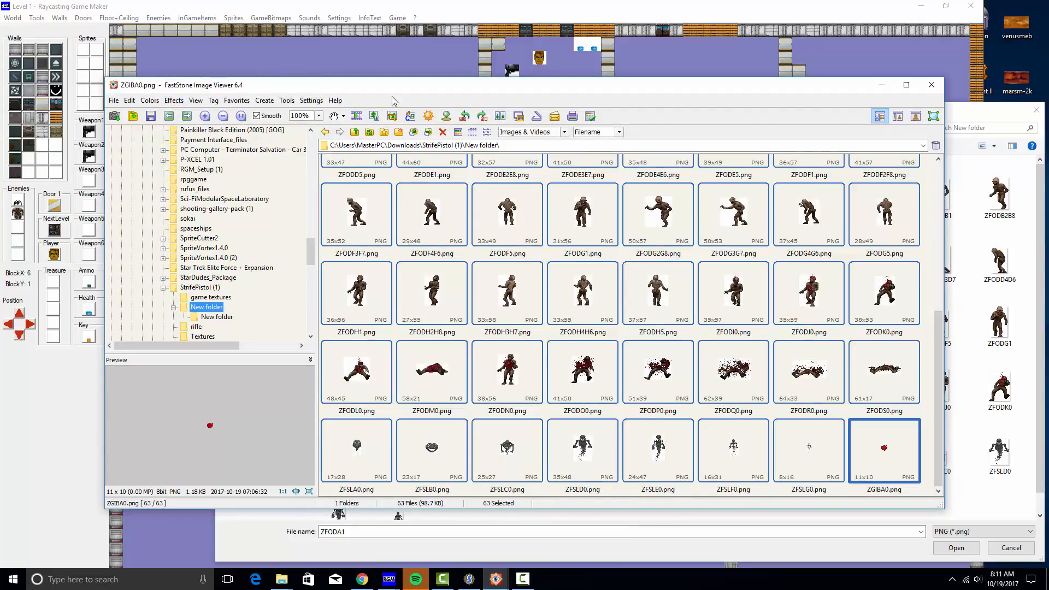
click(257, 102)
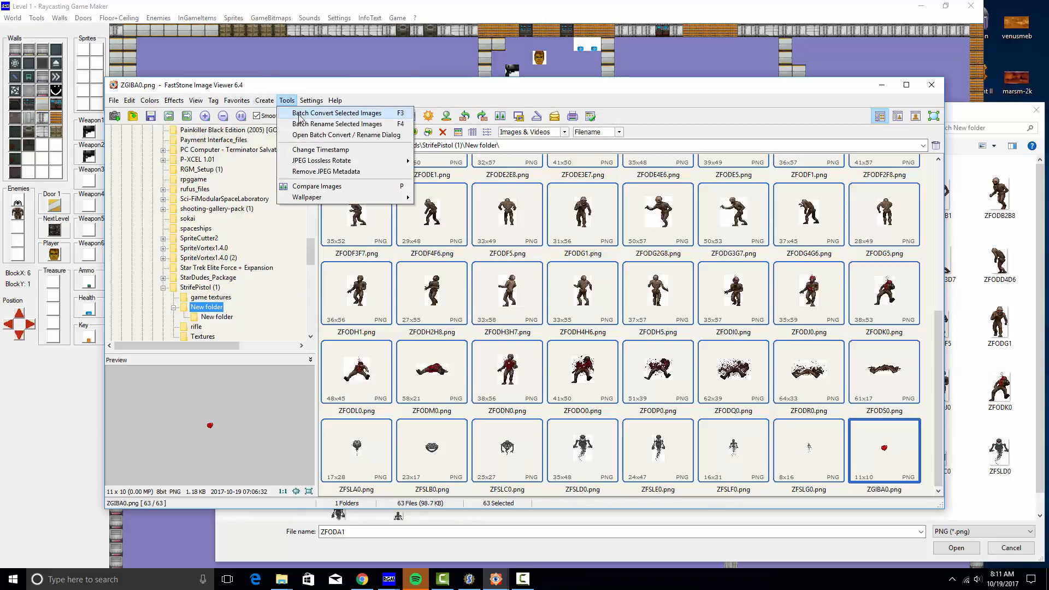
click(301, 114)
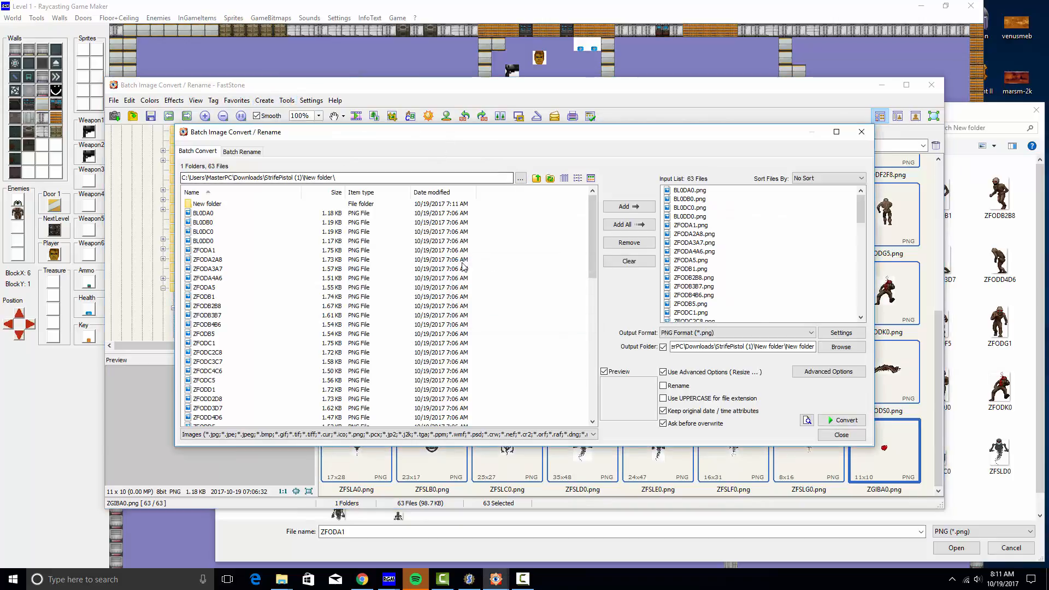
click(828, 371)
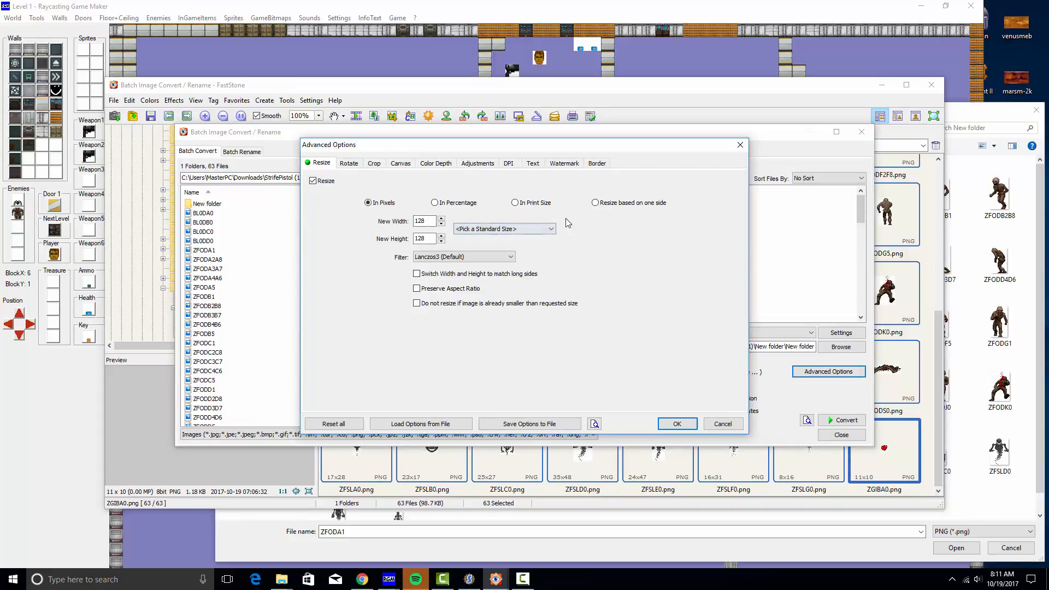
click(739, 145)
click(860, 131)
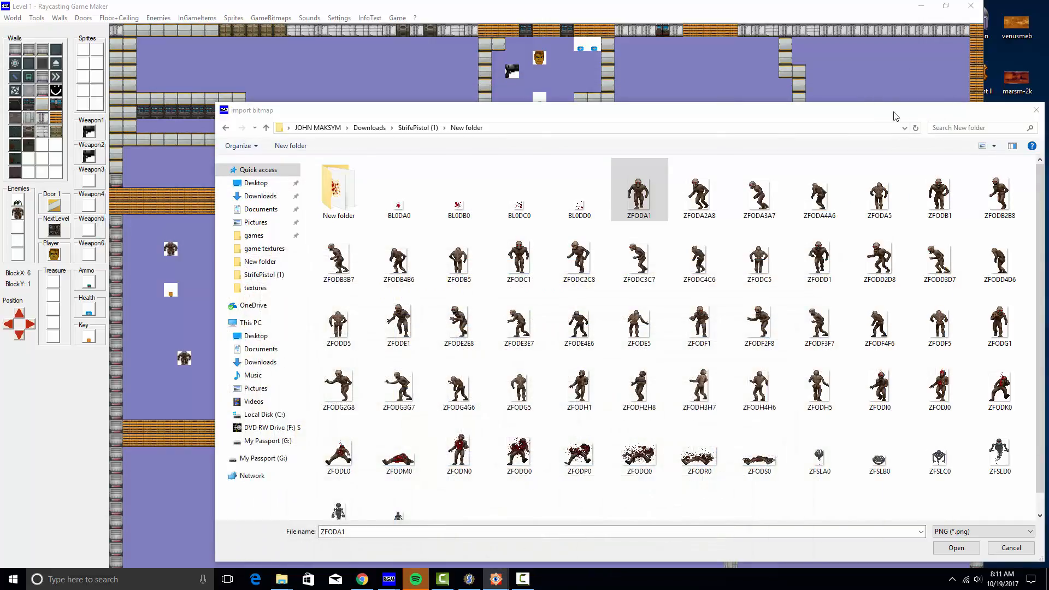
click(929, 88)
click(1036, 109)
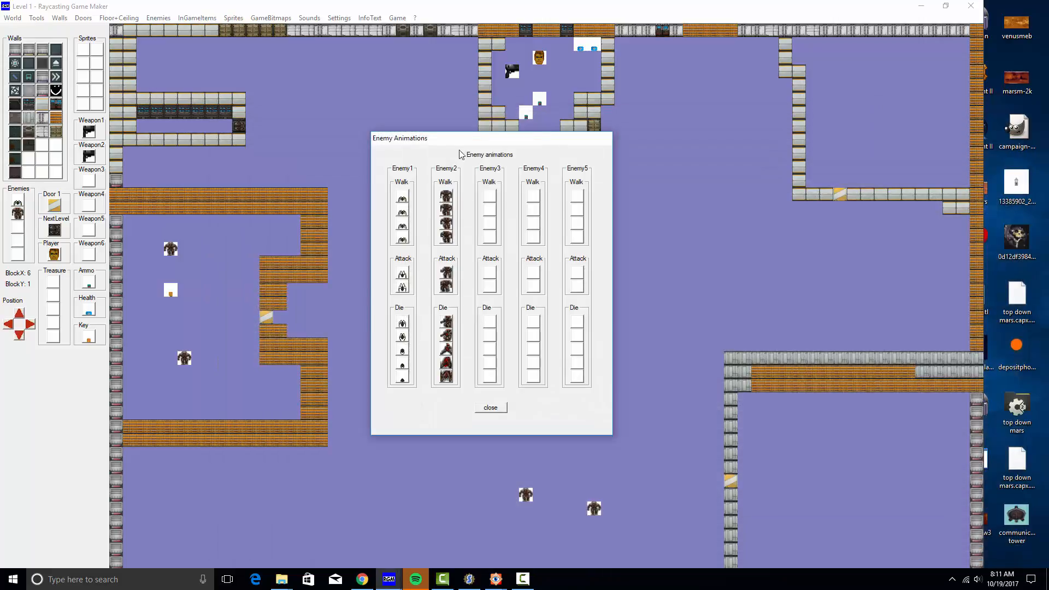
Step: Try to import the PNG sprite ZGIBA0 from StrifePistol (1)'s New folder as Enemy3's first walk frame
click(489, 195)
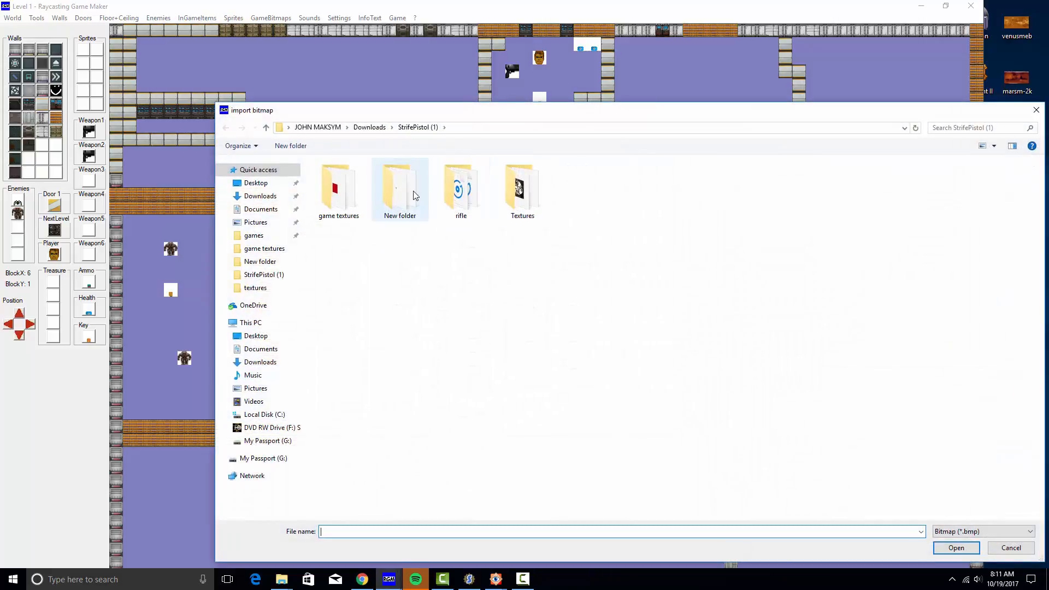
click(406, 197)
double_click(405, 197)
double_click(339, 192)
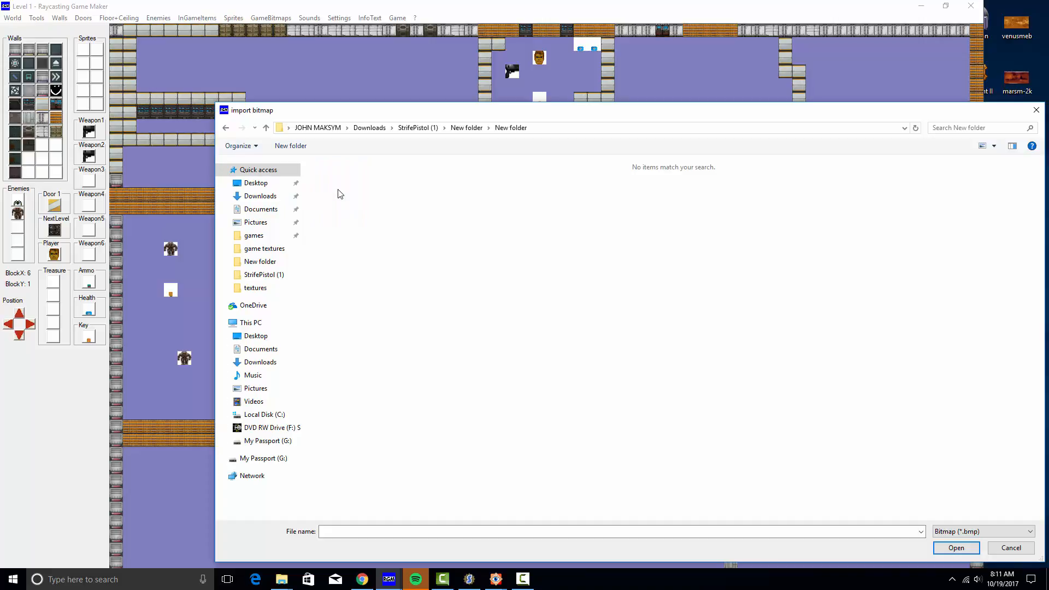
click(462, 127)
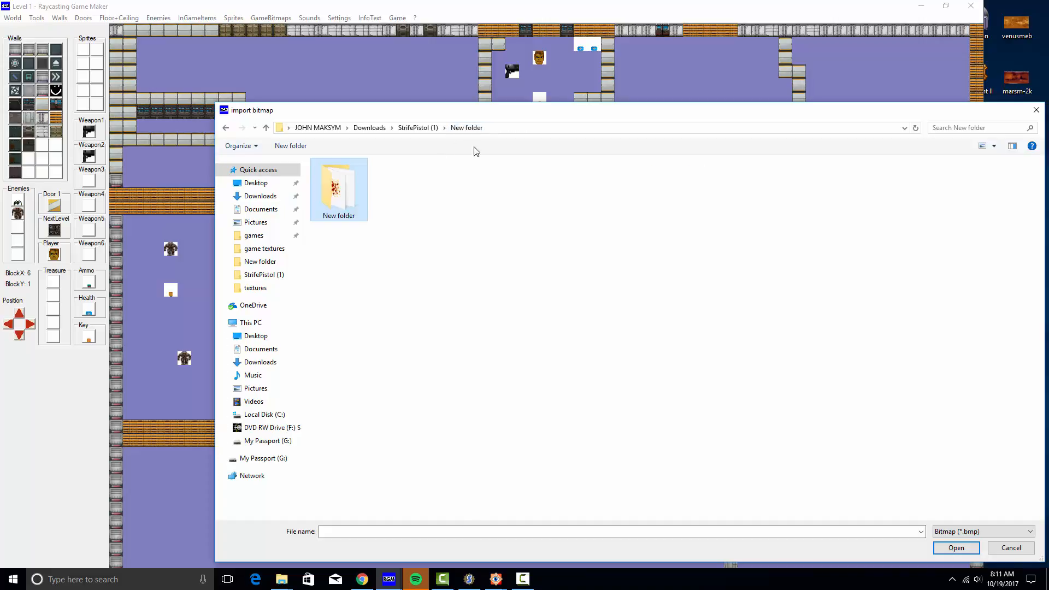
click(416, 128)
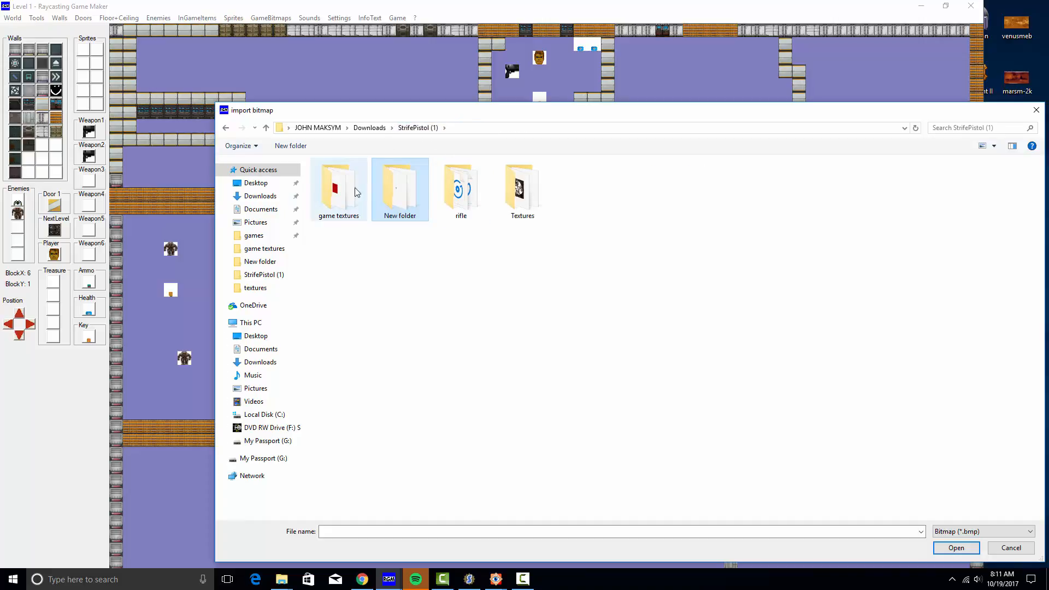
double_click(397, 189)
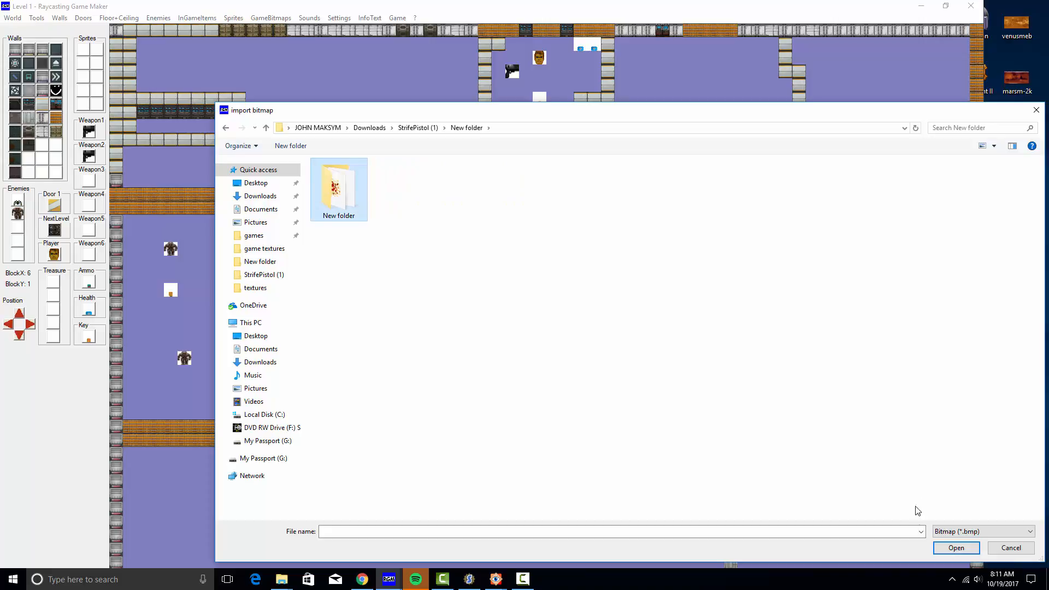
click(953, 530)
click(955, 551)
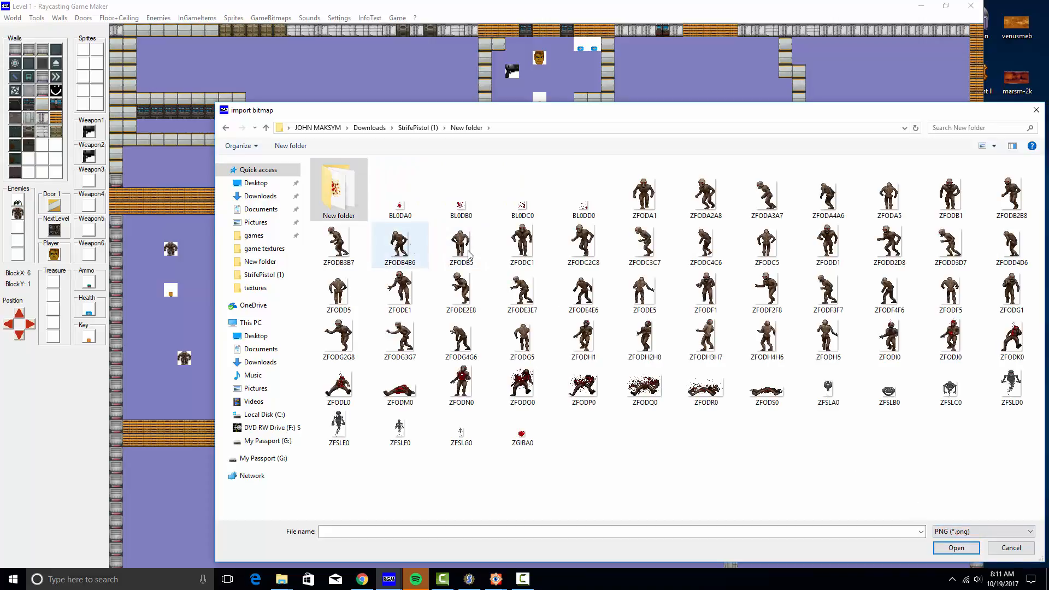
click(528, 432)
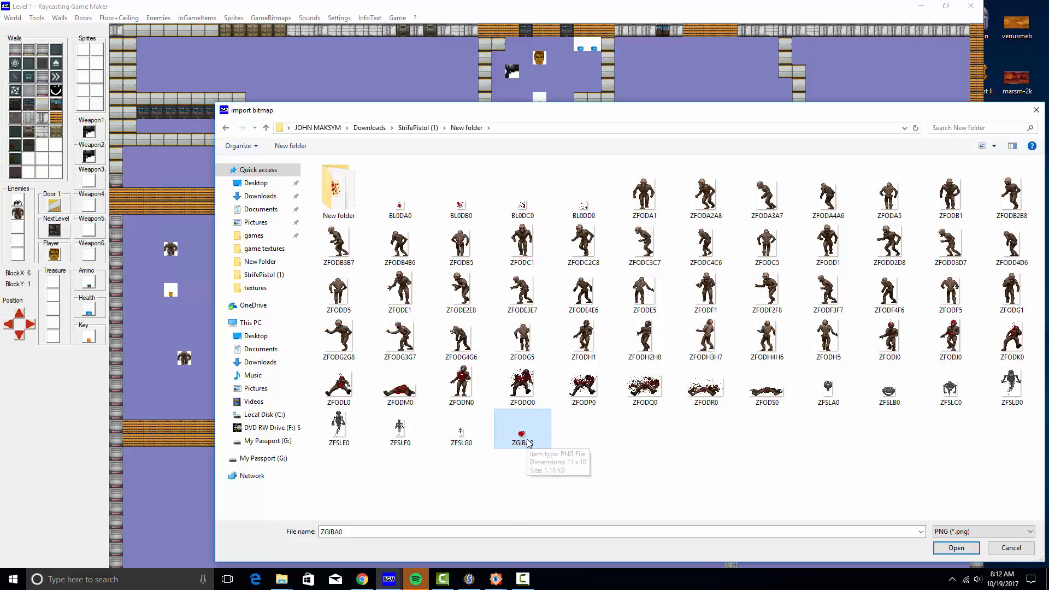
double_click(524, 436)
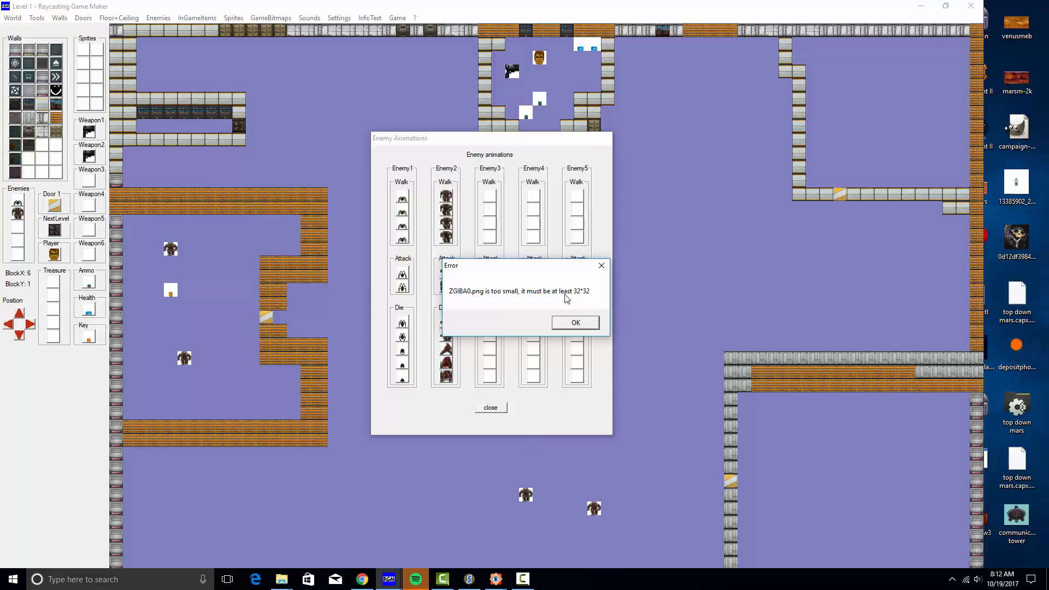
click(594, 326)
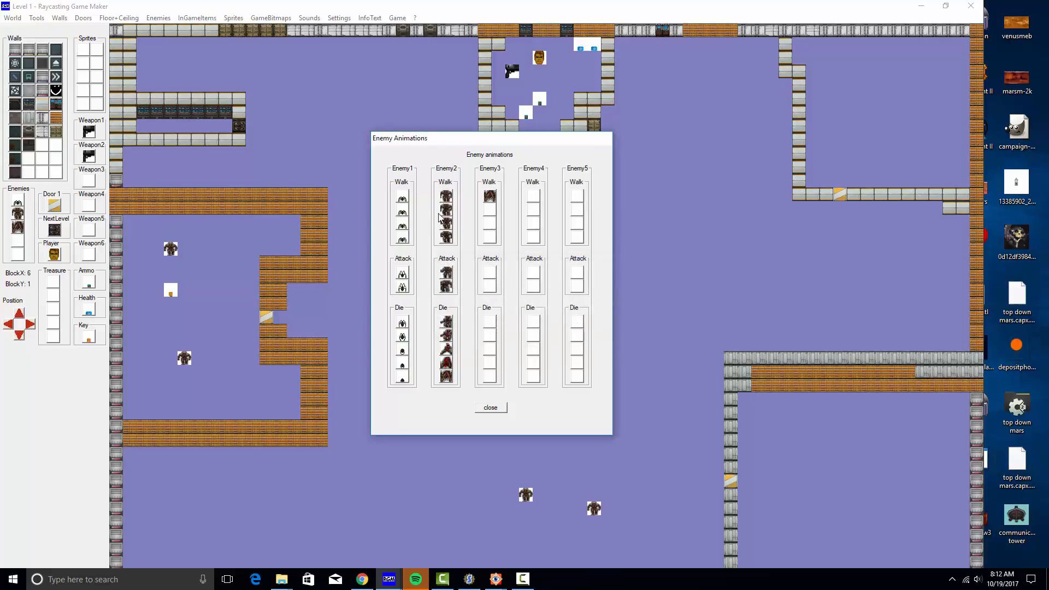
Step: Browse the nested New folder for an Enemy3 first walk frame without importing anything, and close the enemy animations
click(491, 198)
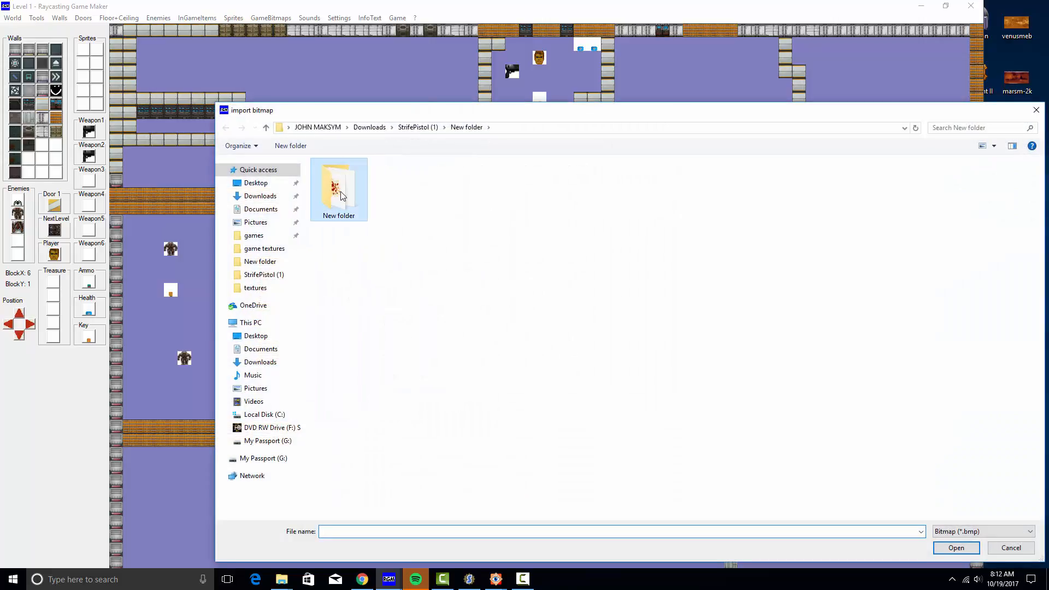
double_click(342, 195)
click(1035, 112)
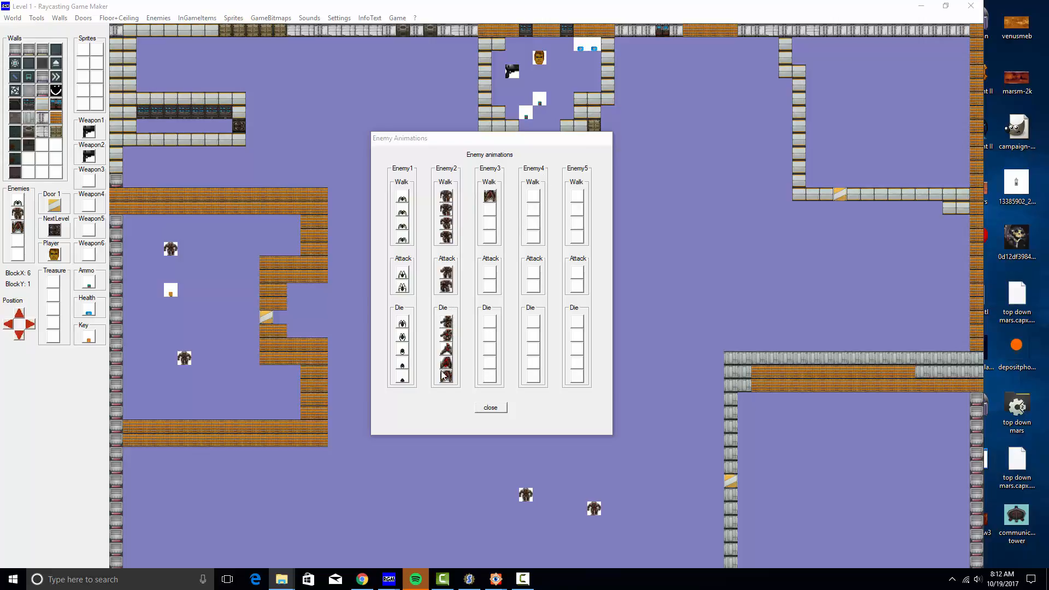
click(490, 407)
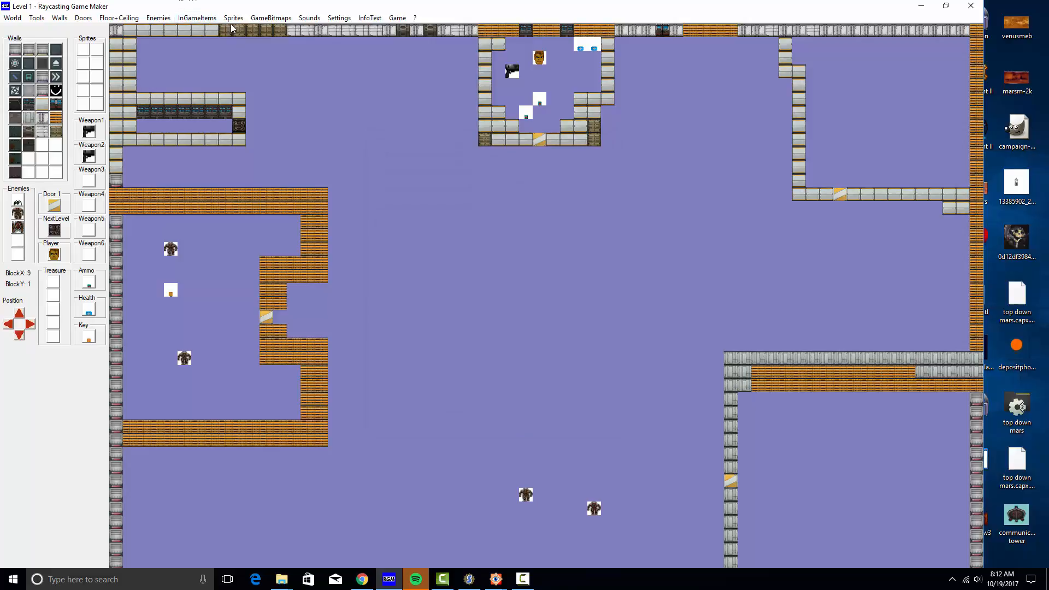
Step: Start importing a Weapon1 image and show the PNG files in the StrifePistol (1) folder
click(278, 20)
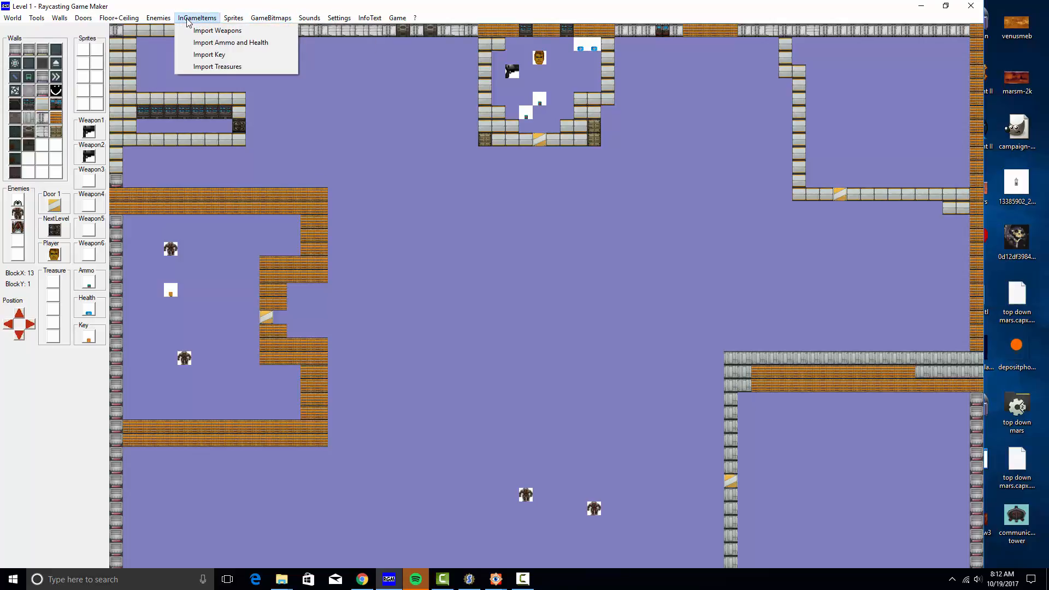
click(212, 32)
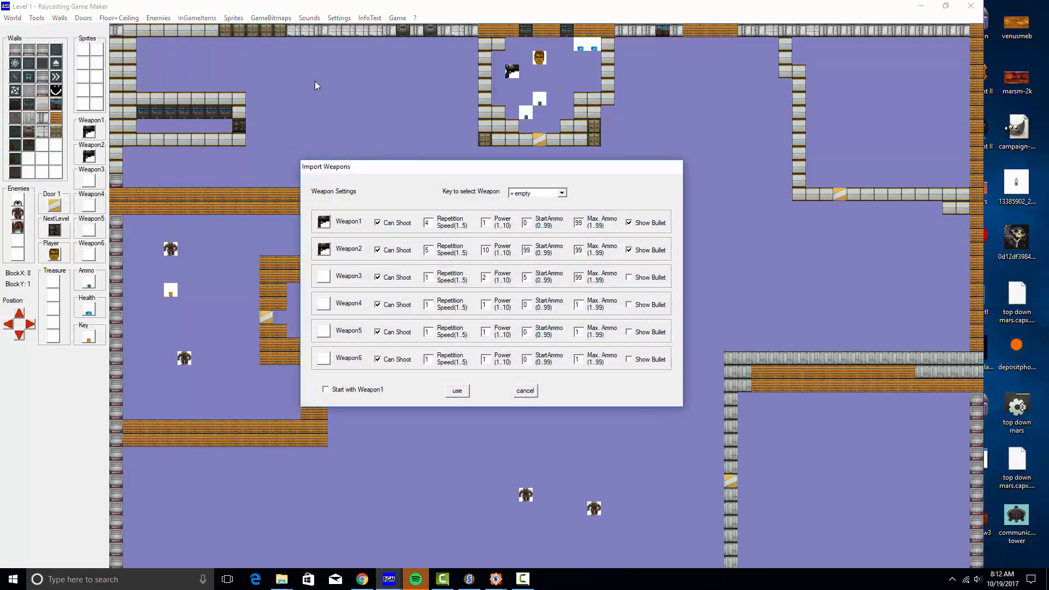
click(328, 224)
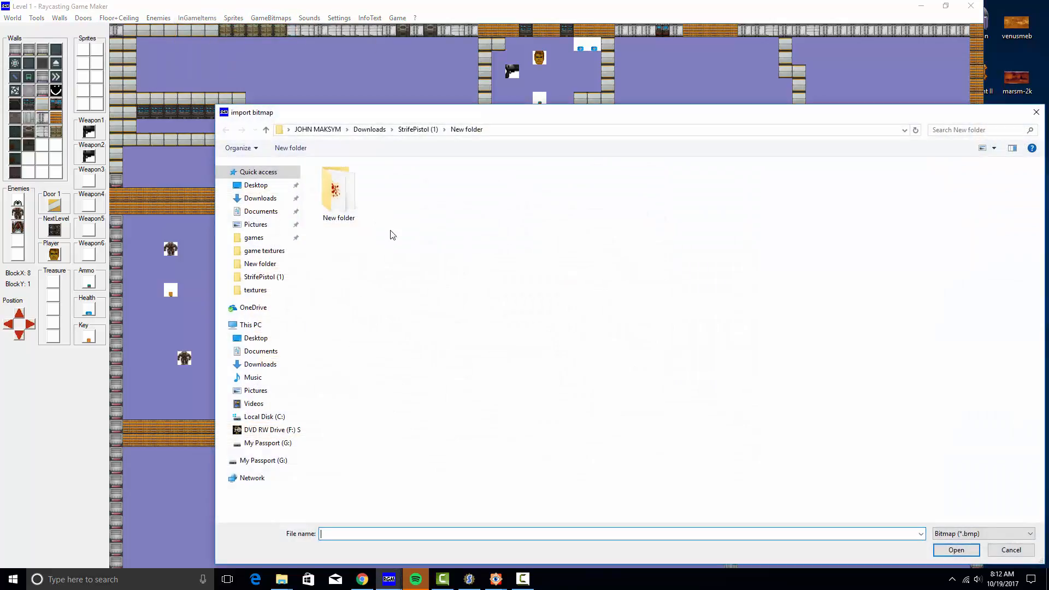
double_click(338, 191)
click(955, 535)
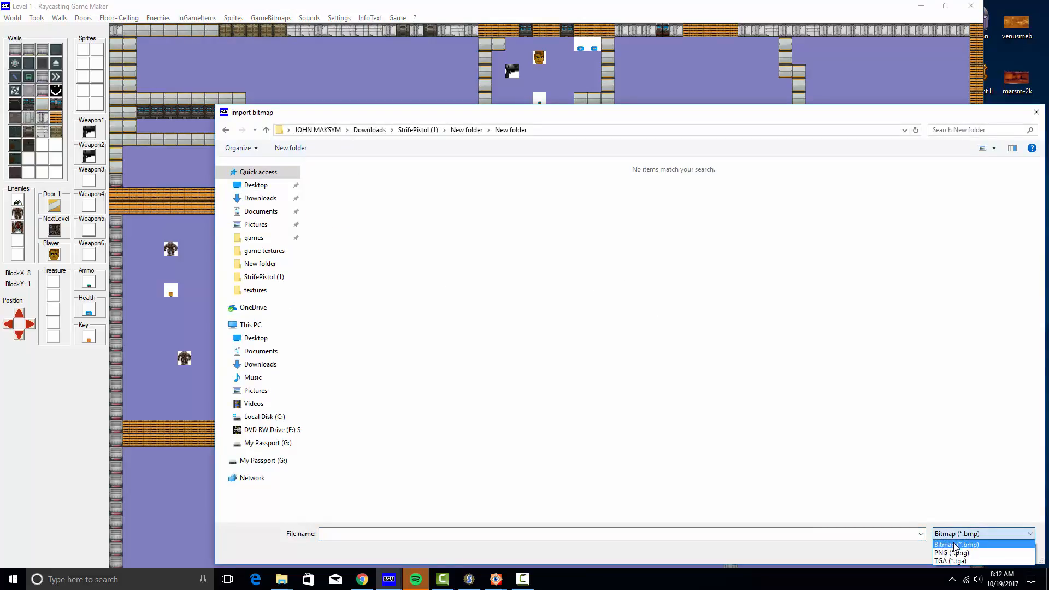
click(951, 552)
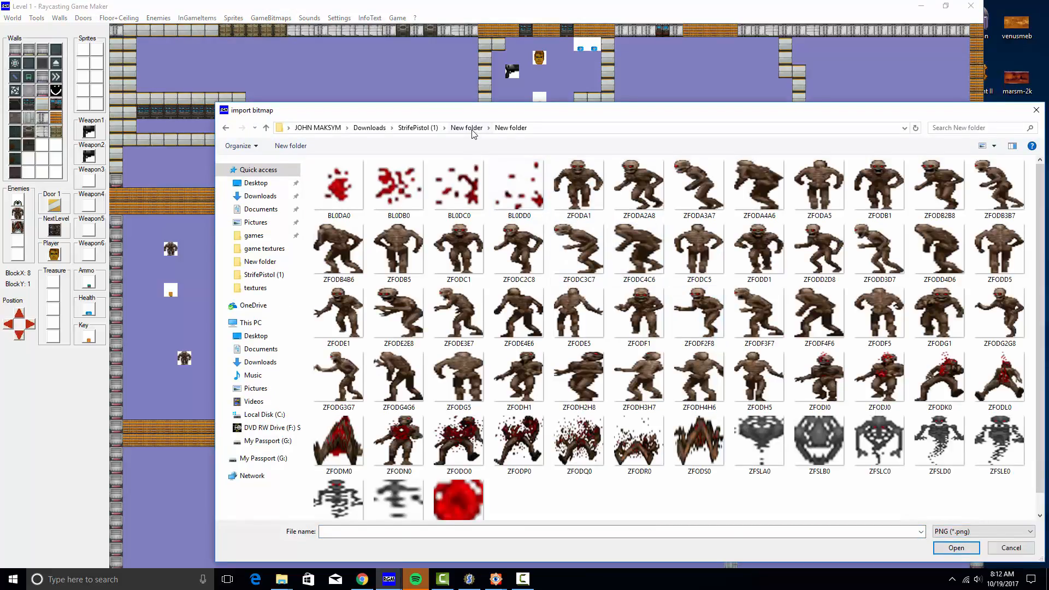
click(466, 129)
click(409, 130)
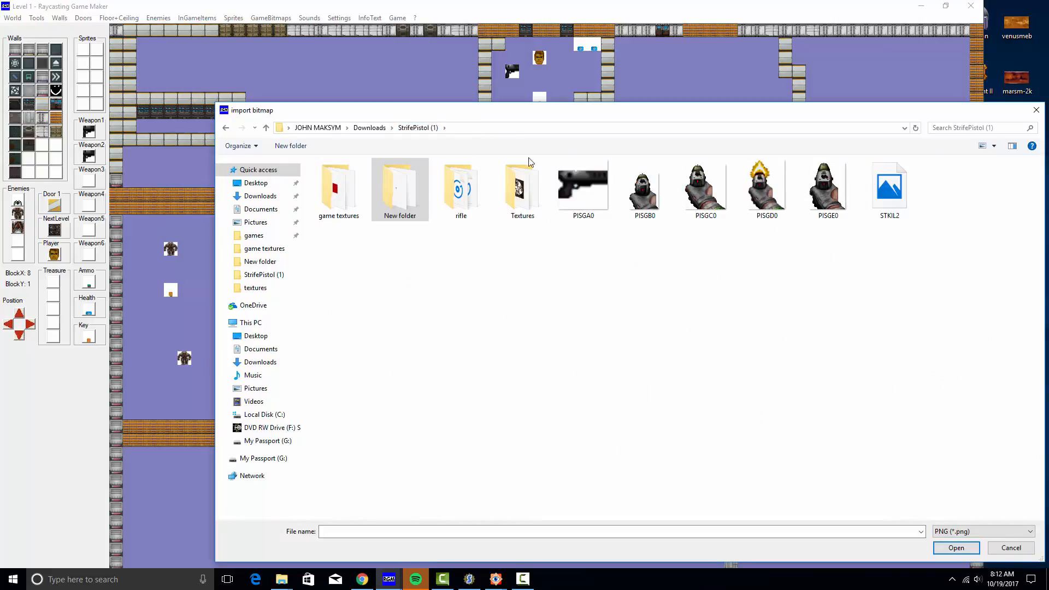
Step: Examine the pistol images PISGA0, PISGB0, PISGD0 and PISGE0, and leave the weapon import without importing anything
click(585, 187)
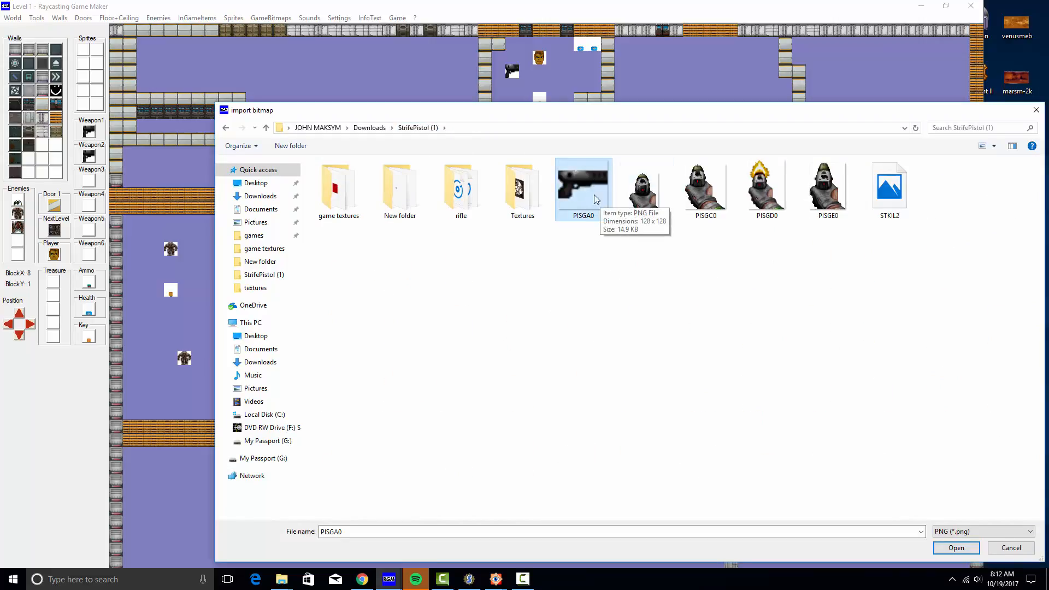
right_click(586, 190)
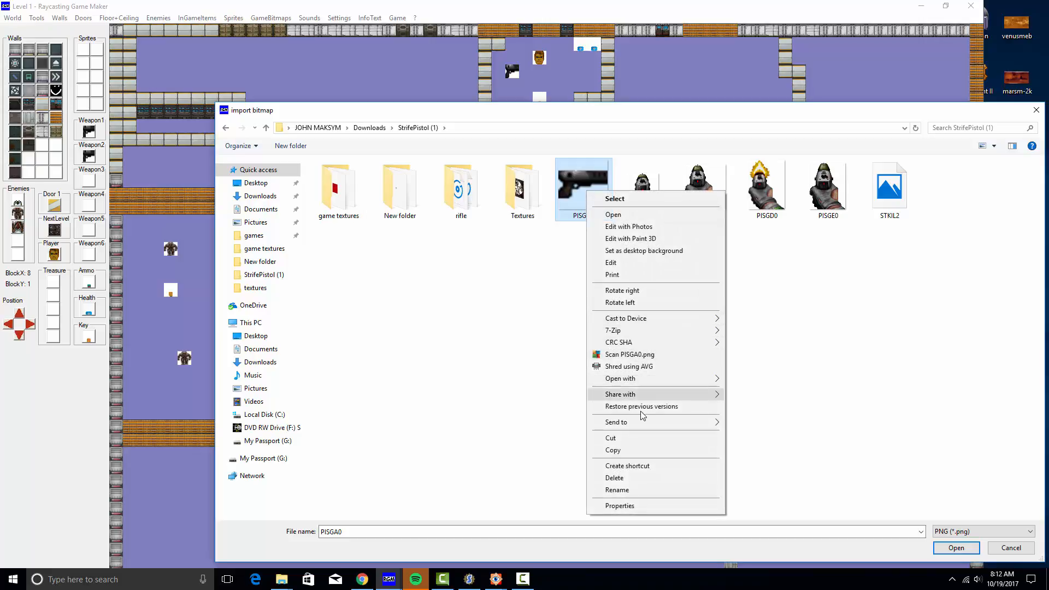
click(536, 266)
click(647, 189)
click(776, 202)
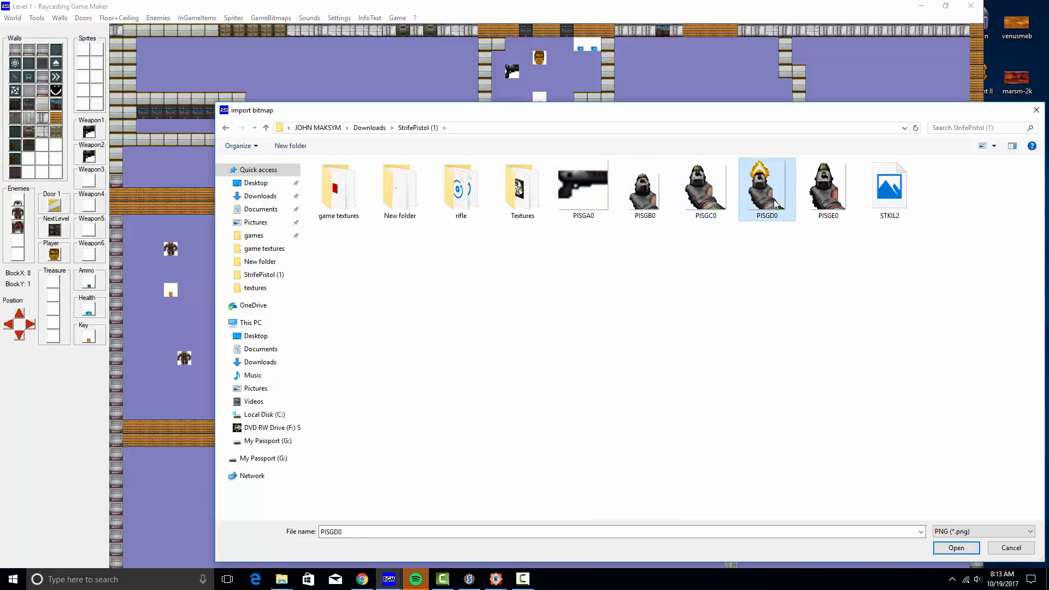
click(851, 203)
click(1035, 110)
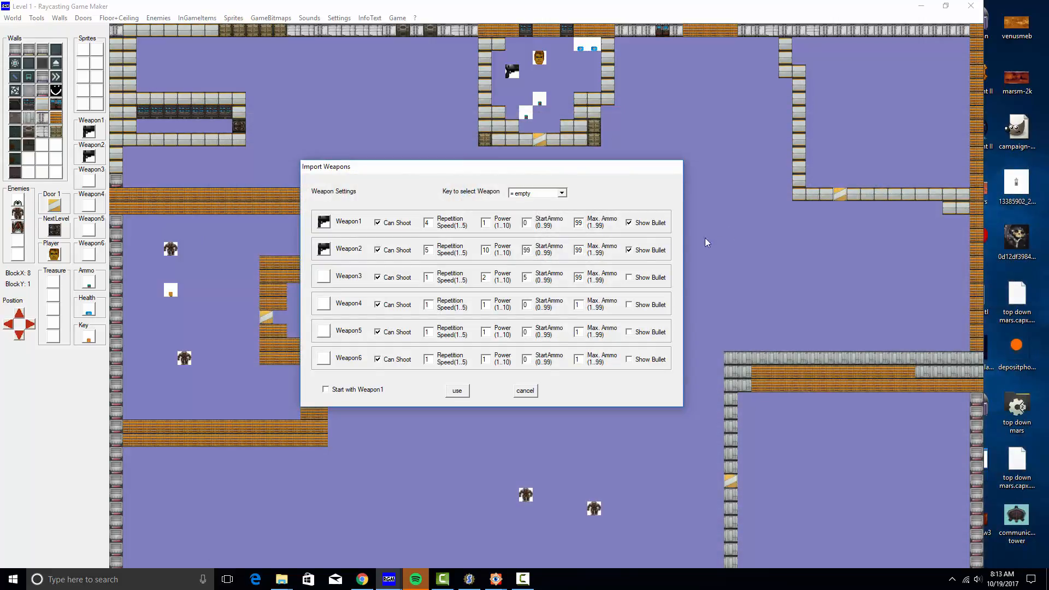
click(526, 390)
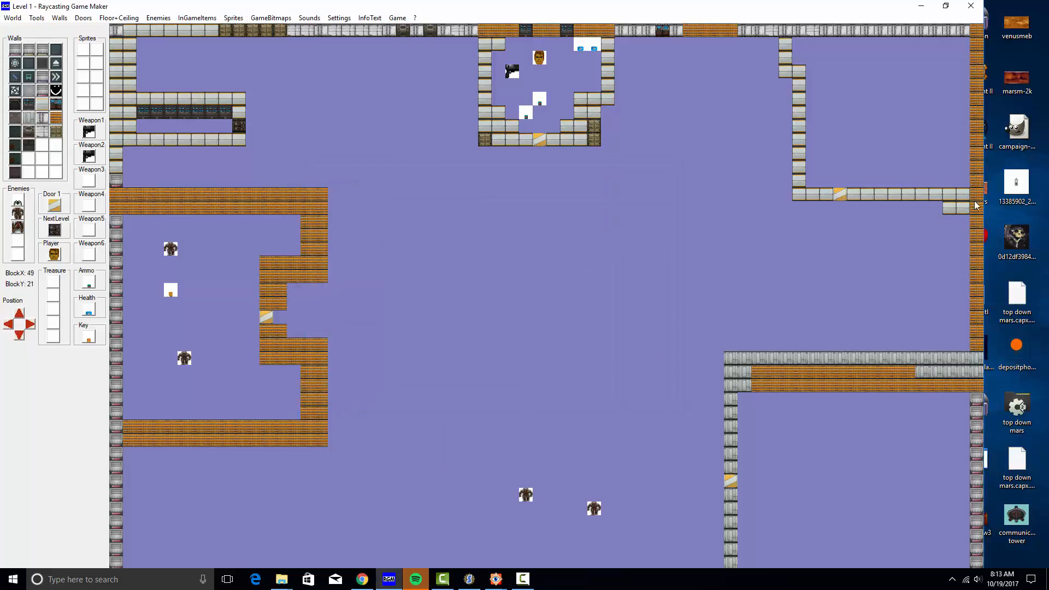
Step: Open the game's GameBitmaps folder and examine the first pistol frame, weapon1_1
click(397, 18)
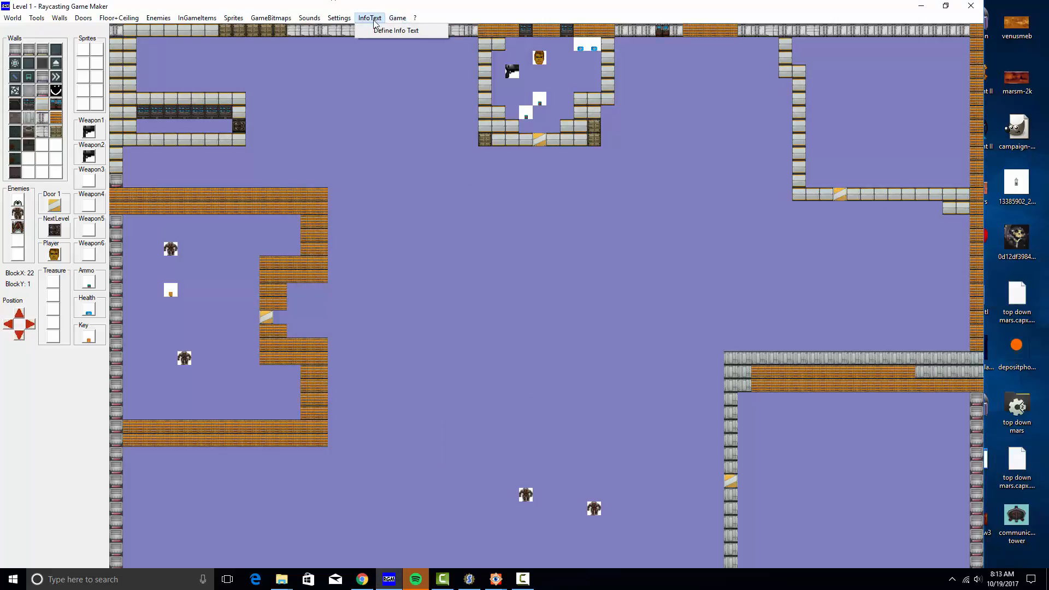
mouse_move(338, 18)
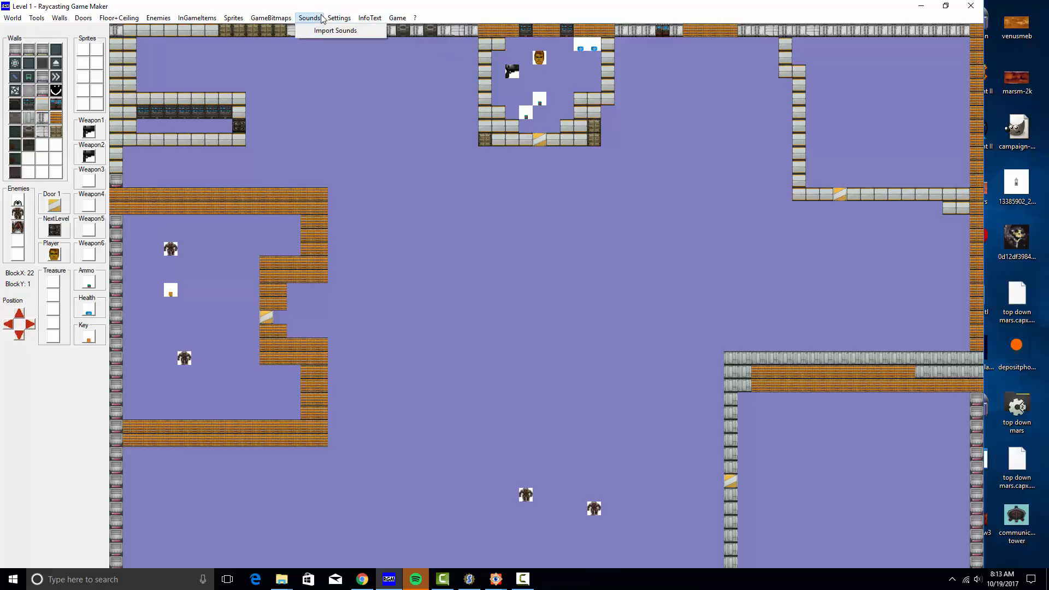
click(286, 30)
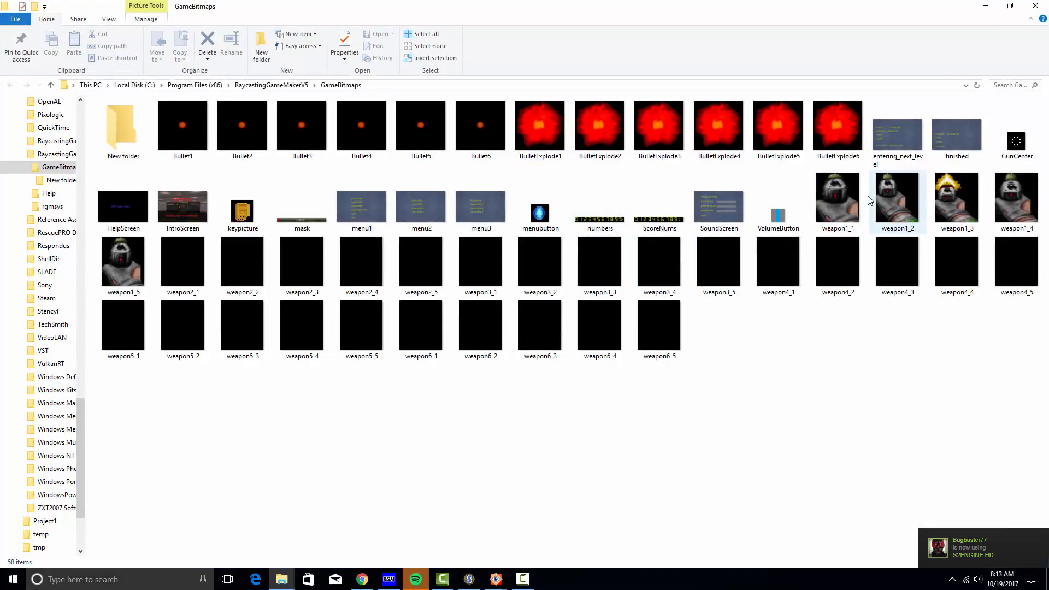
click(855, 214)
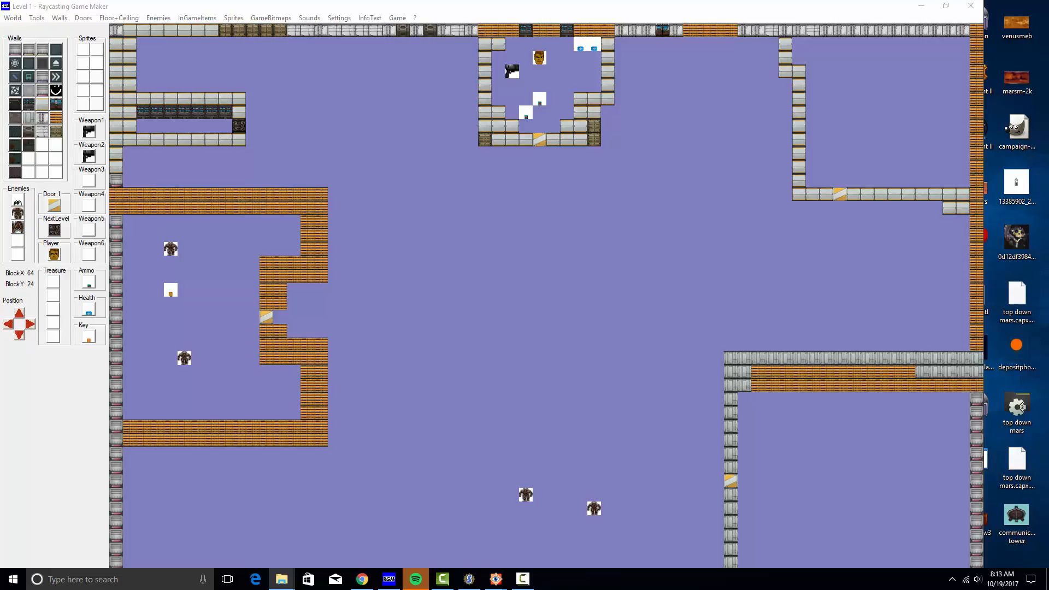
Step: Switch to the StrifePistol (1) folder in File Explorer, open its rifle subfolder and select PLZMA0
key(alt+Tab)
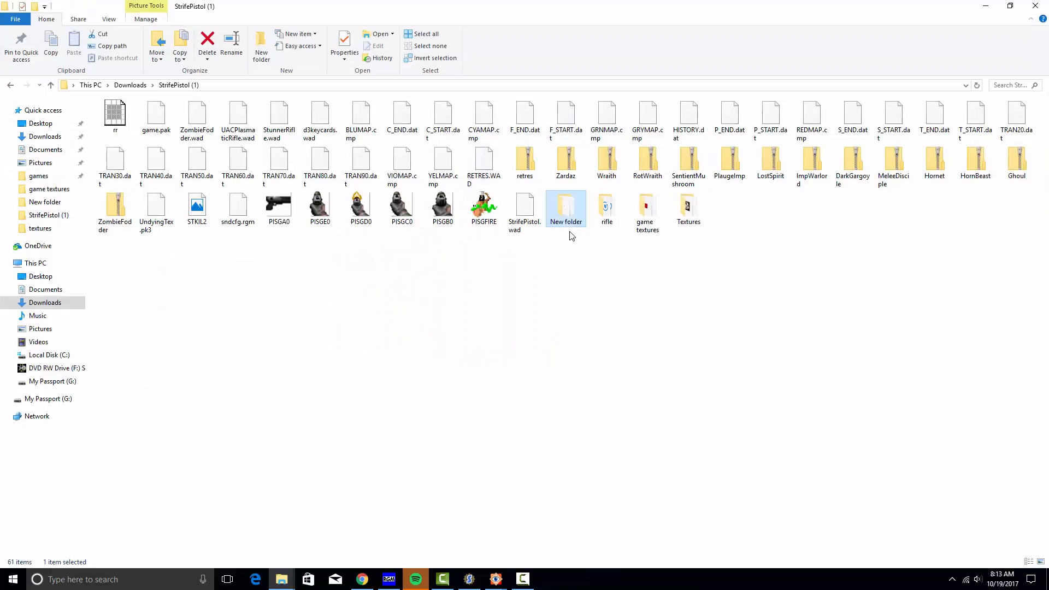
double_click(603, 207)
click(313, 143)
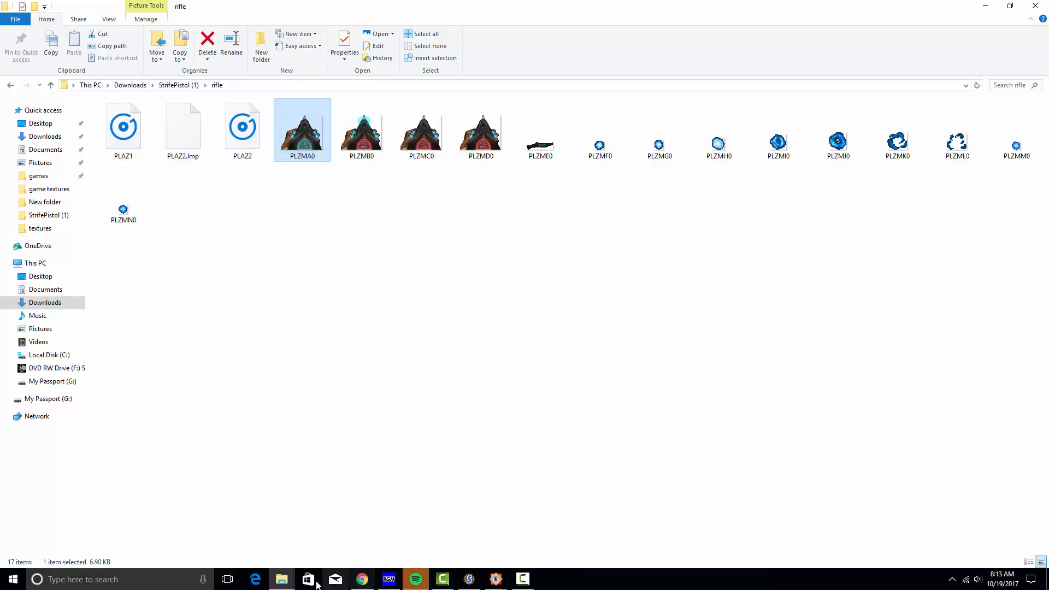
Step: Return to the GameBitmaps folder, check the image dimensions of weapon2_1, and minimize that folder
click(281, 580)
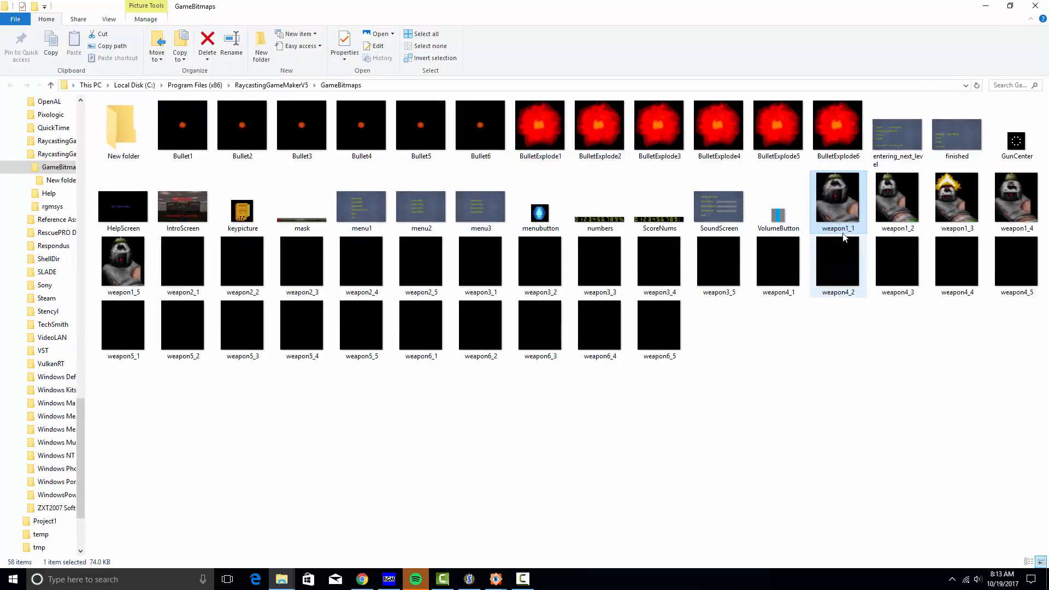
click(167, 262)
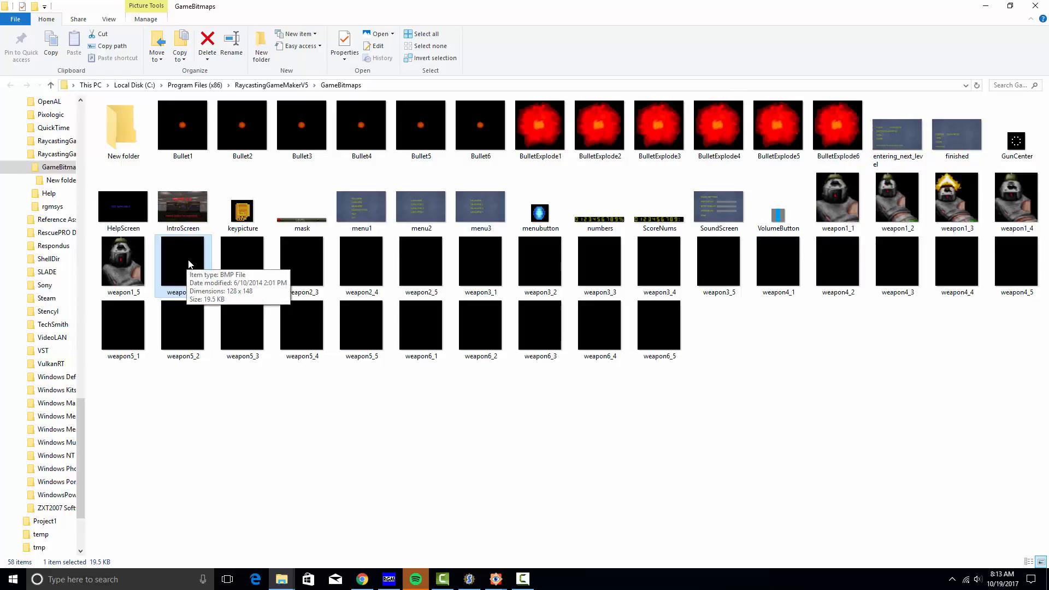
click(985, 5)
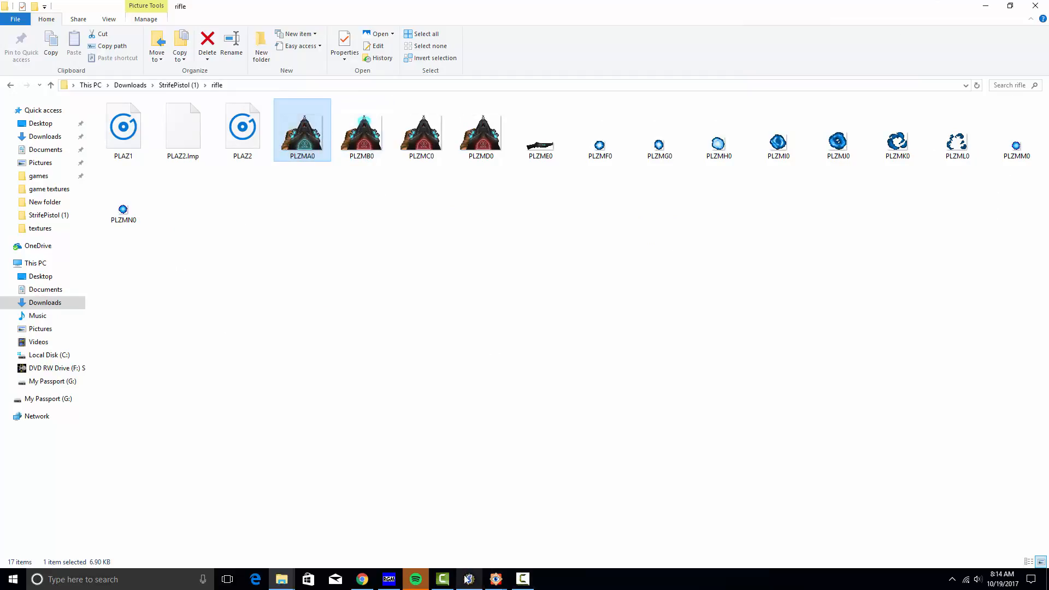
click(495, 579)
click(524, 542)
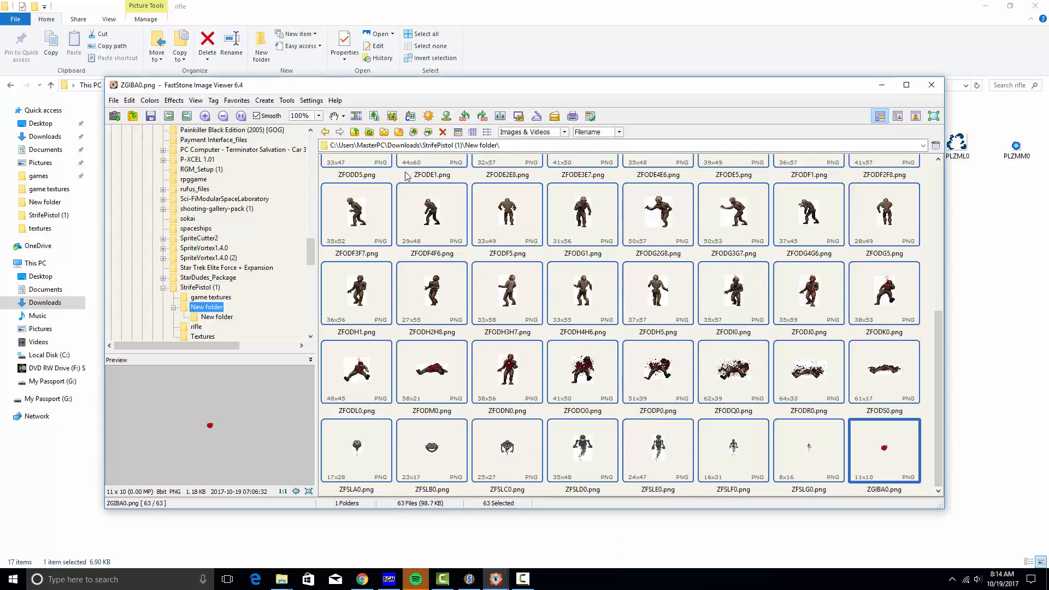
click(931, 85)
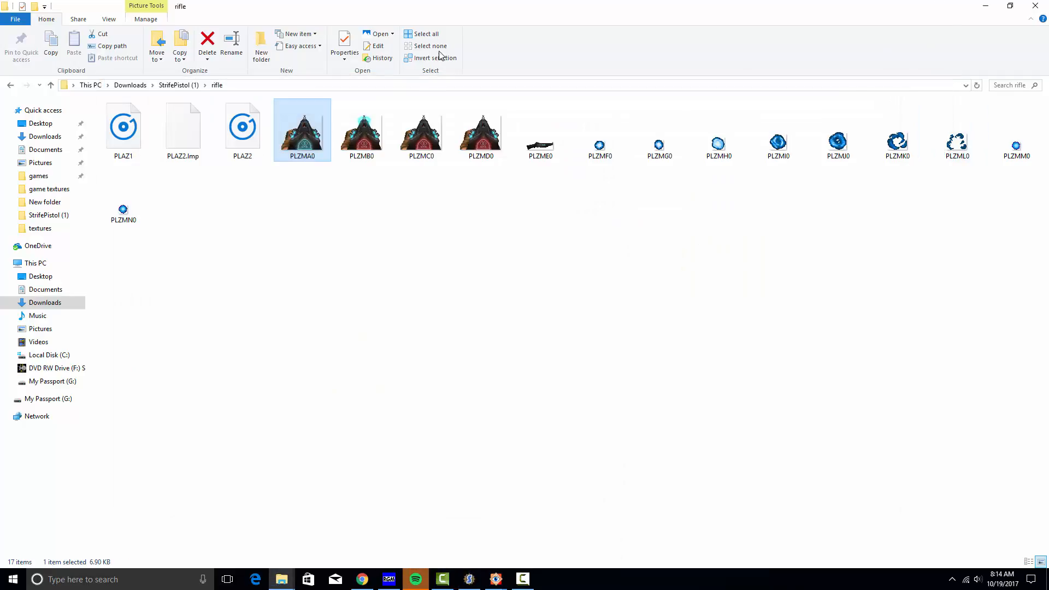
Step: Open the rifle folder in FastStone Image Viewer from its copied path and select all images from PLZMA0.png through PLZMN0.png
click(431, 86)
key(ctrl+c)
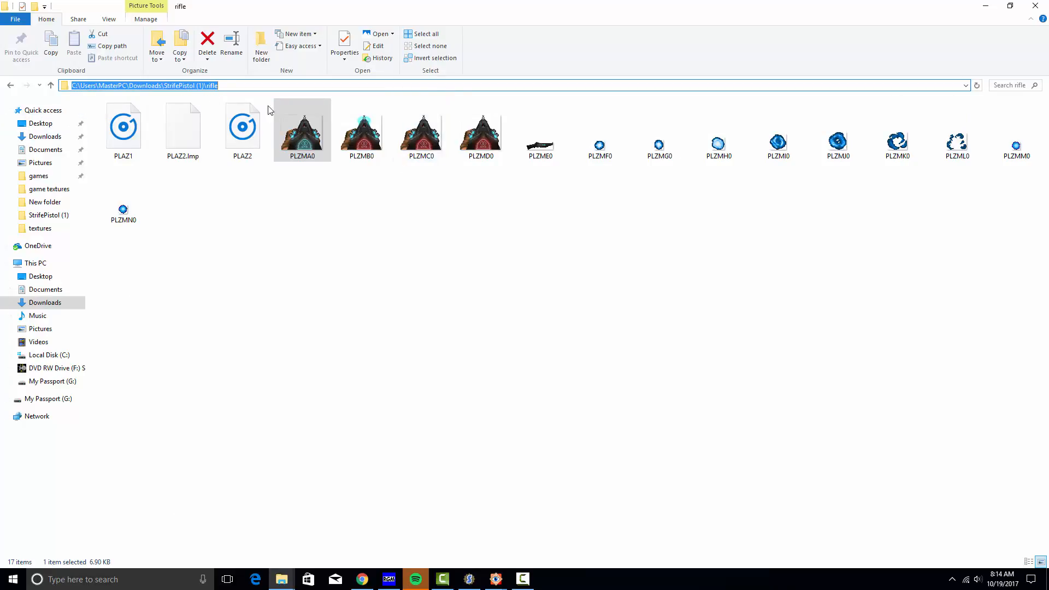
click(494, 579)
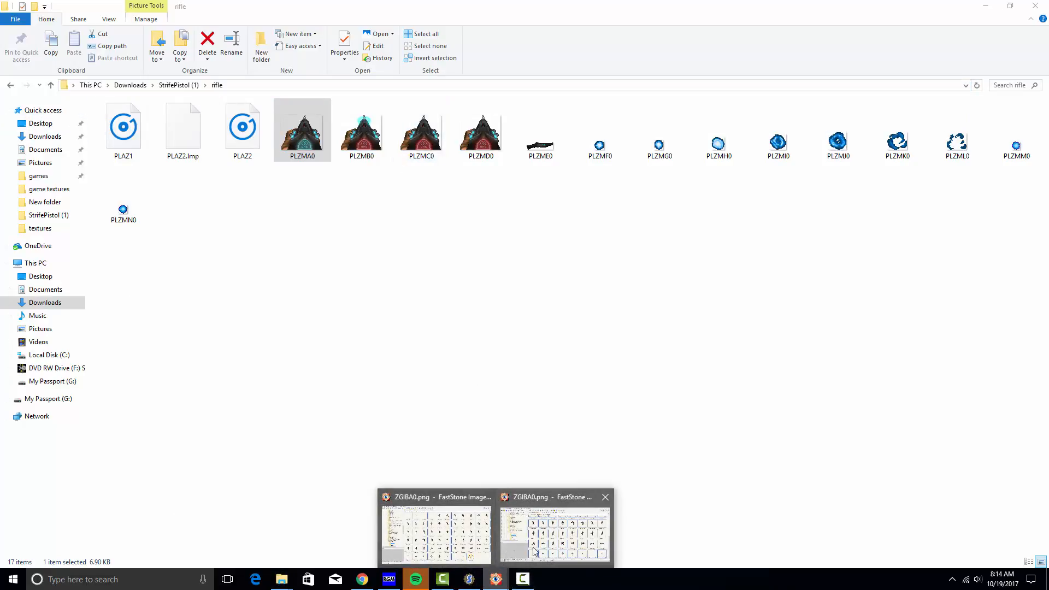
click(488, 498)
click(513, 526)
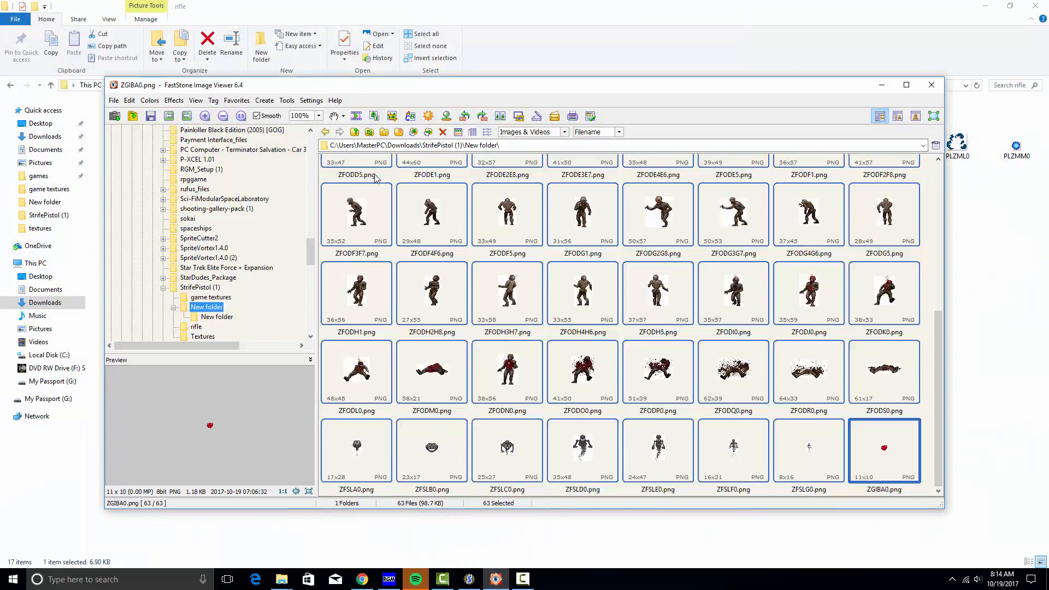
click(521, 142)
key(ctrl+v)
key(Return)
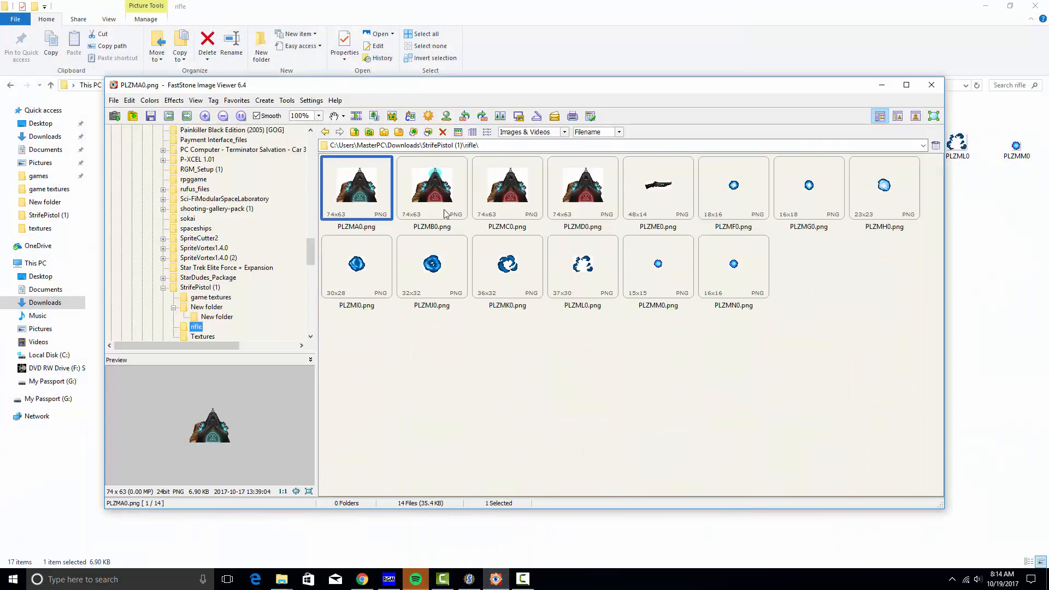
shift+click(748, 272)
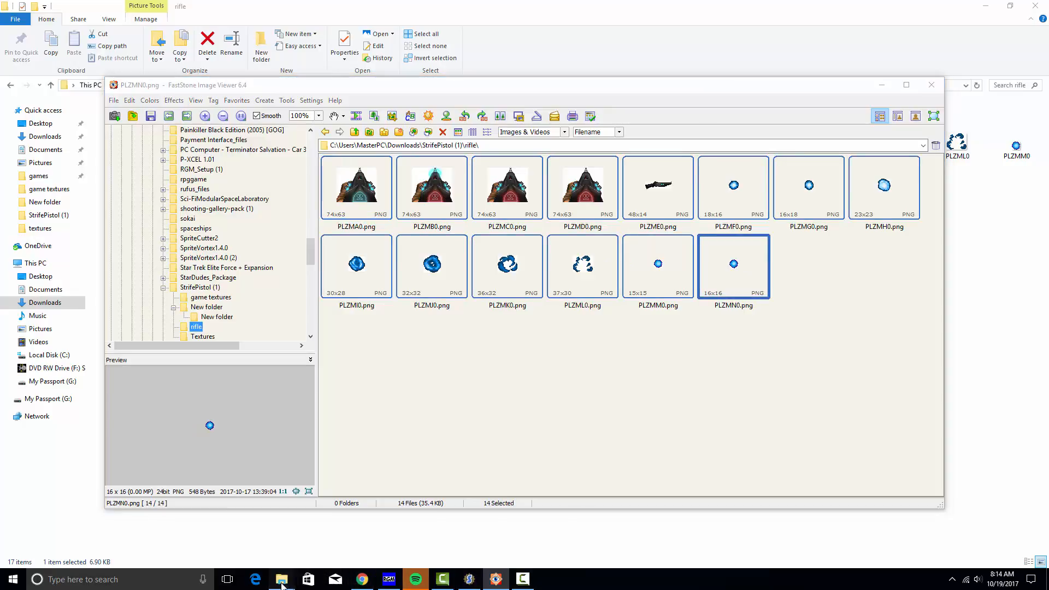
Step: Switch to File Explorer and create a subfolder inside the rifle folder, keeping the default name New folder
mouse_move(281, 578)
click(349, 524)
right_click(534, 326)
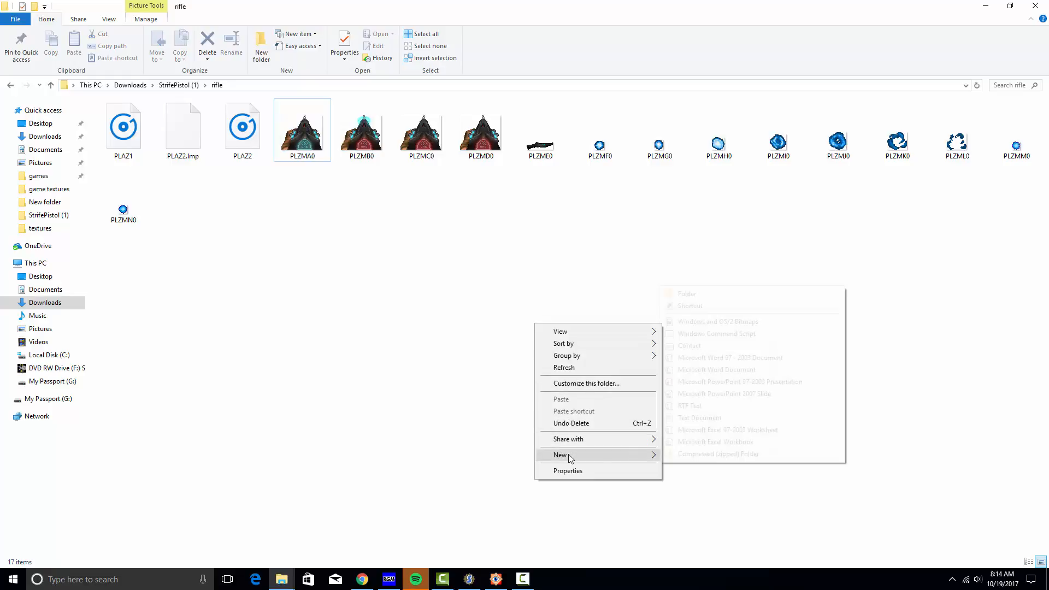
mouse_move(578, 454)
click(687, 293)
key(Return)
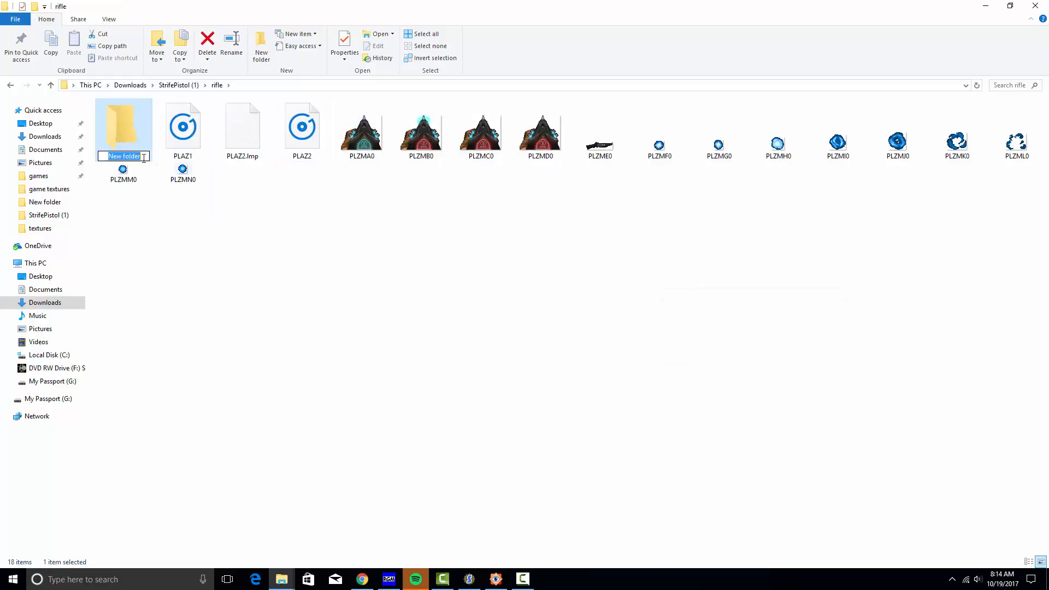
Step: Open the new subfolder in rifle, copy its full path, and minimize File Explorer
double_click(138, 131)
click(275, 86)
right_click(277, 86)
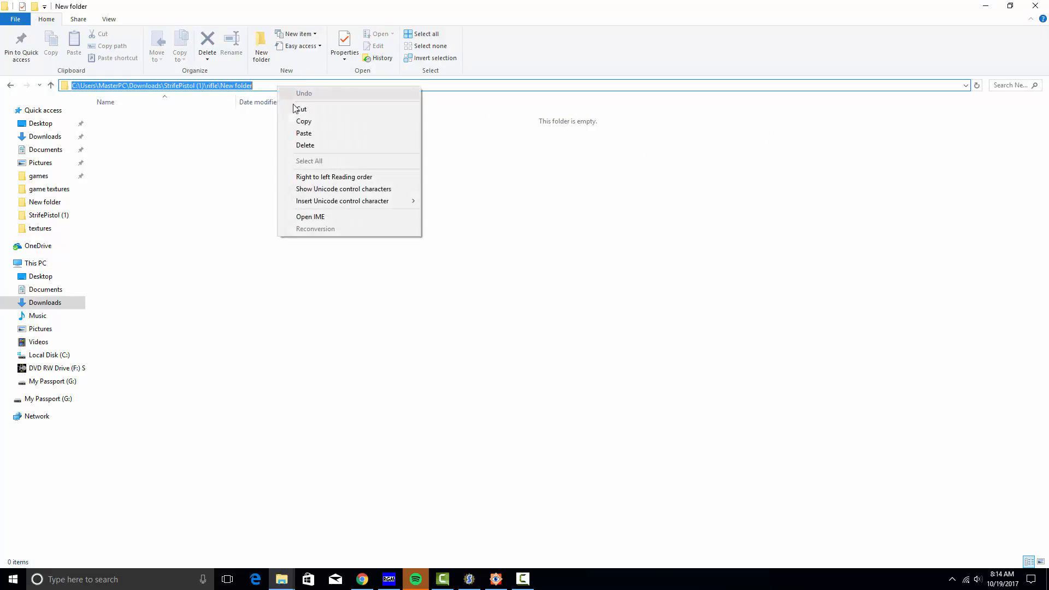
click(312, 122)
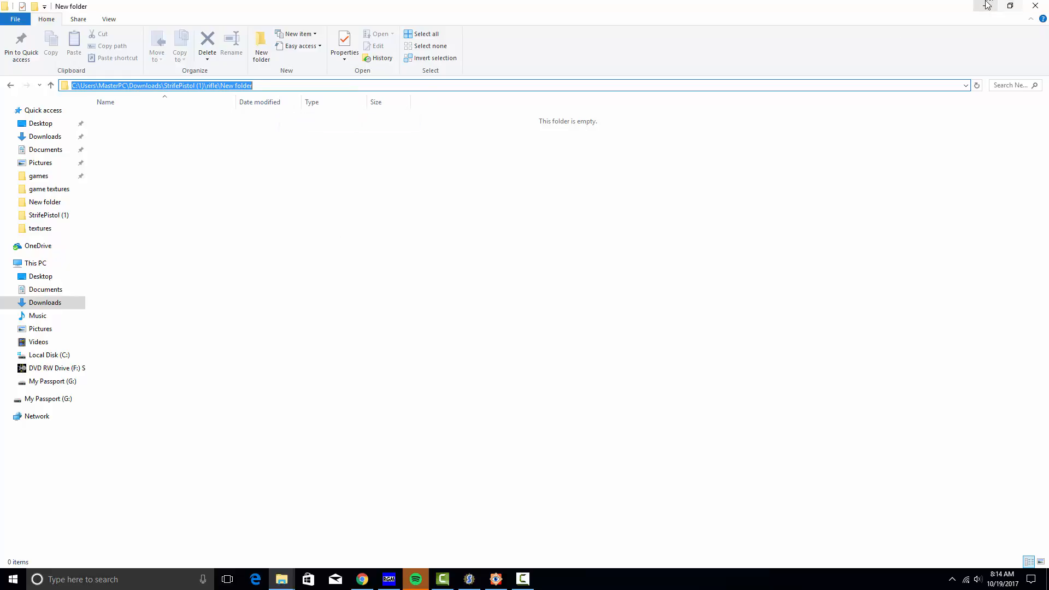
click(985, 6)
Step: Open the batch conversion for the selected rifle images in FastStone and set the output folder to the copied StrifePistol (1)\rifle\New folder path
click(287, 101)
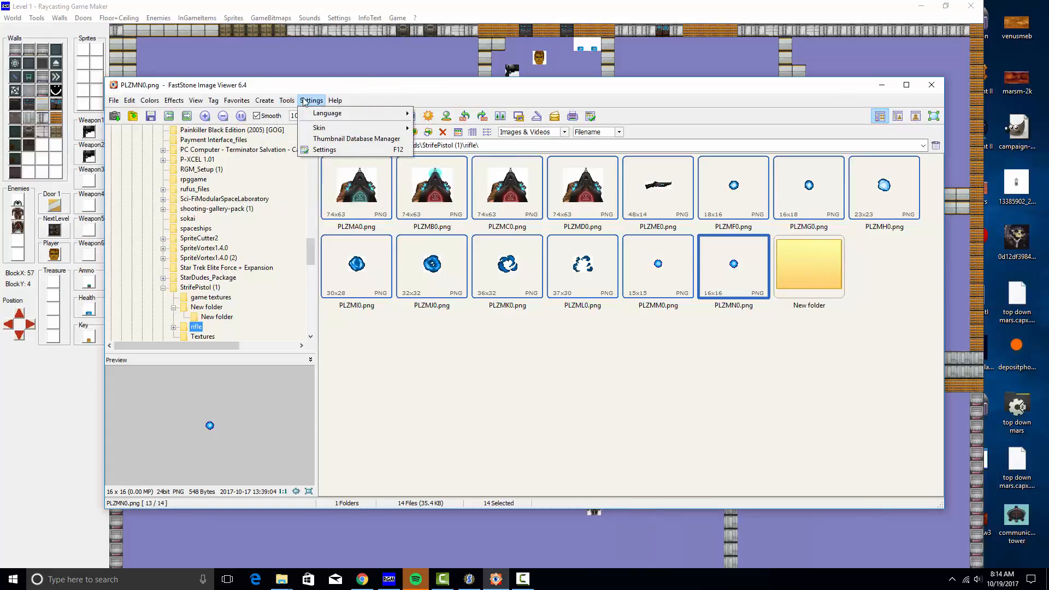
mouse_move(286, 101)
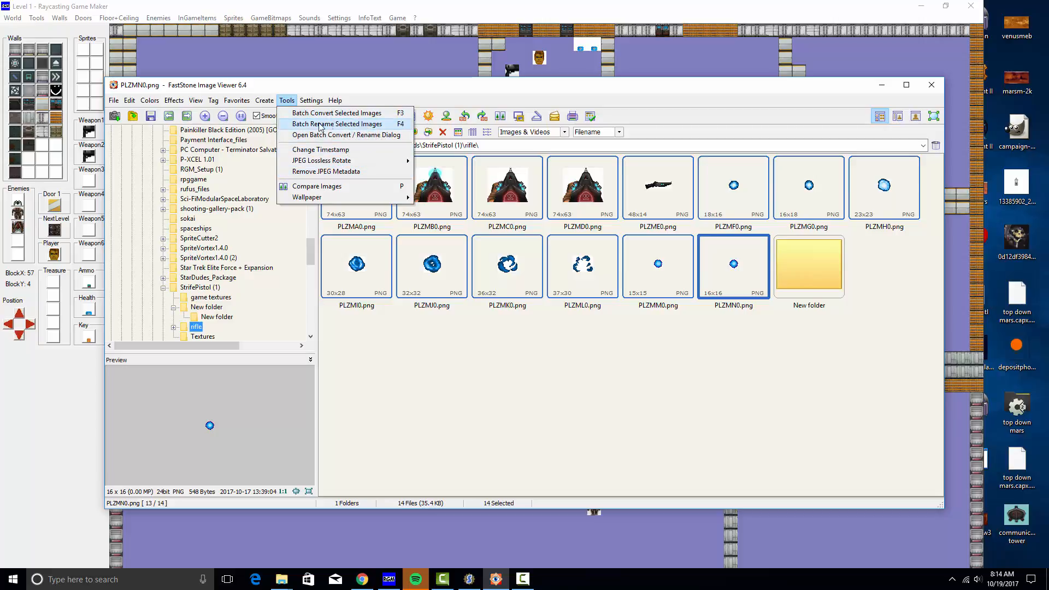
click(347, 114)
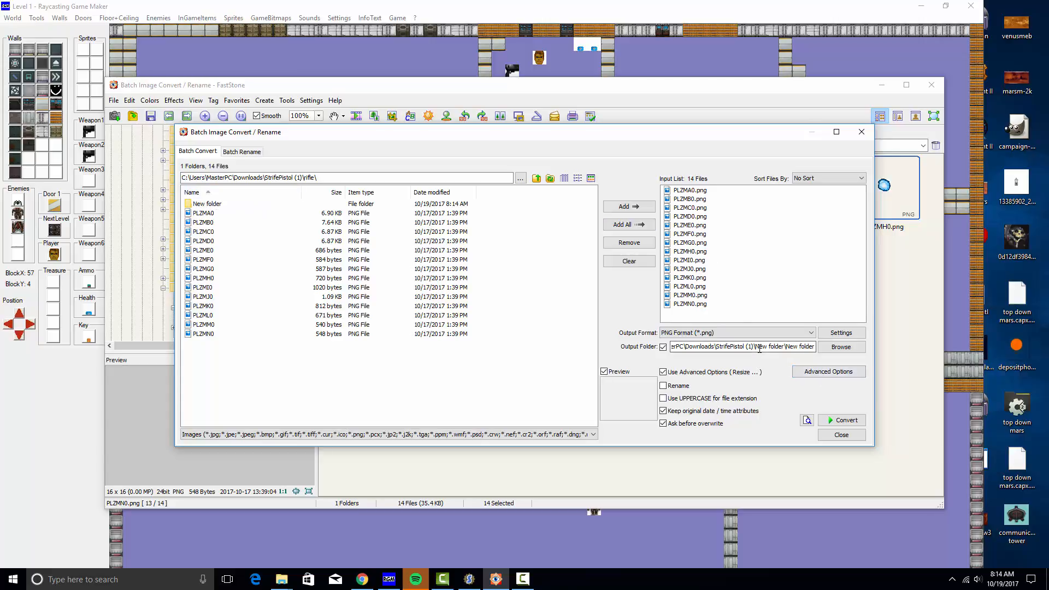
key(ctrl+a)
key(ctrl+v)
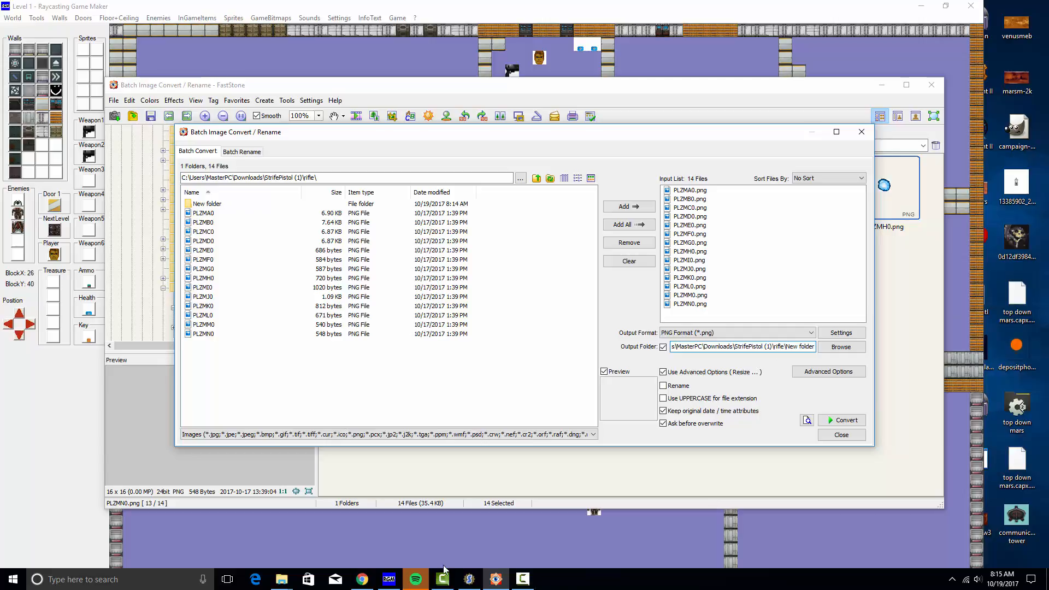
Step: Copy the path of rifle's New folder from File Explorer again and set it as the output folder of FastStone's batch conversion
click(281, 579)
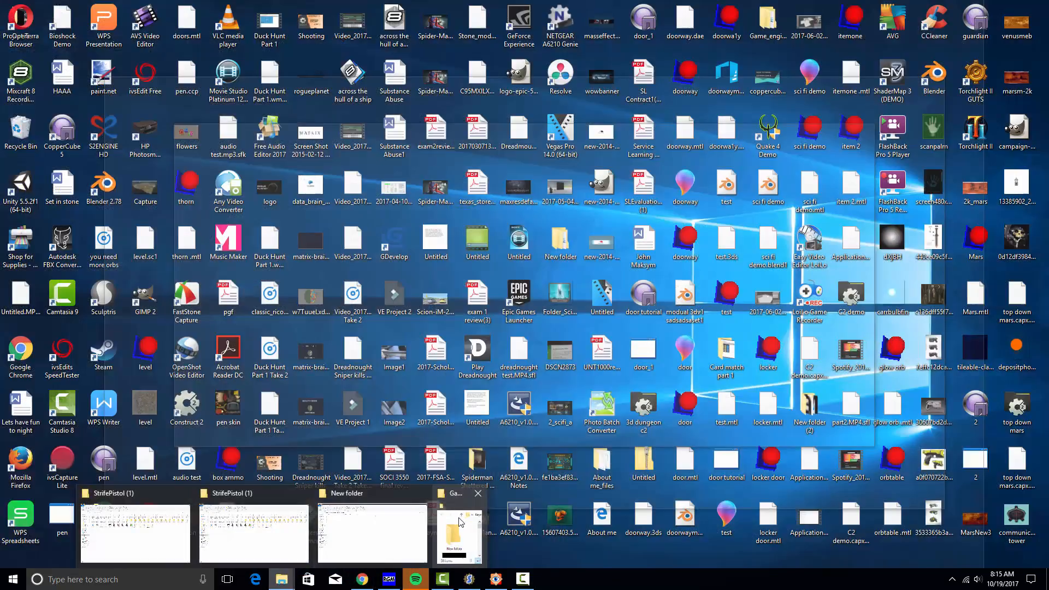
click(372, 535)
click(332, 85)
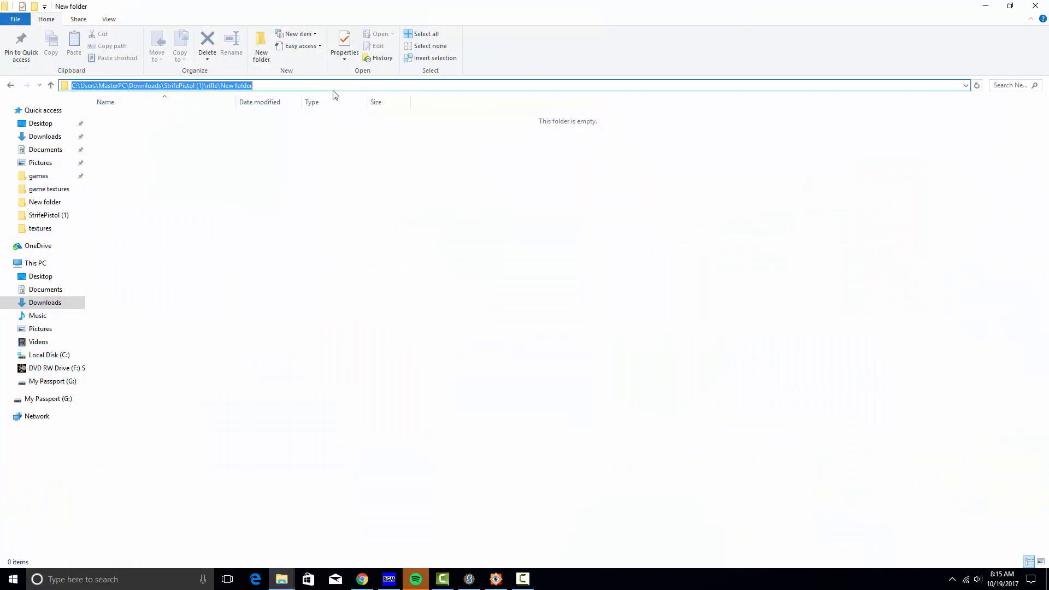
click(985, 6)
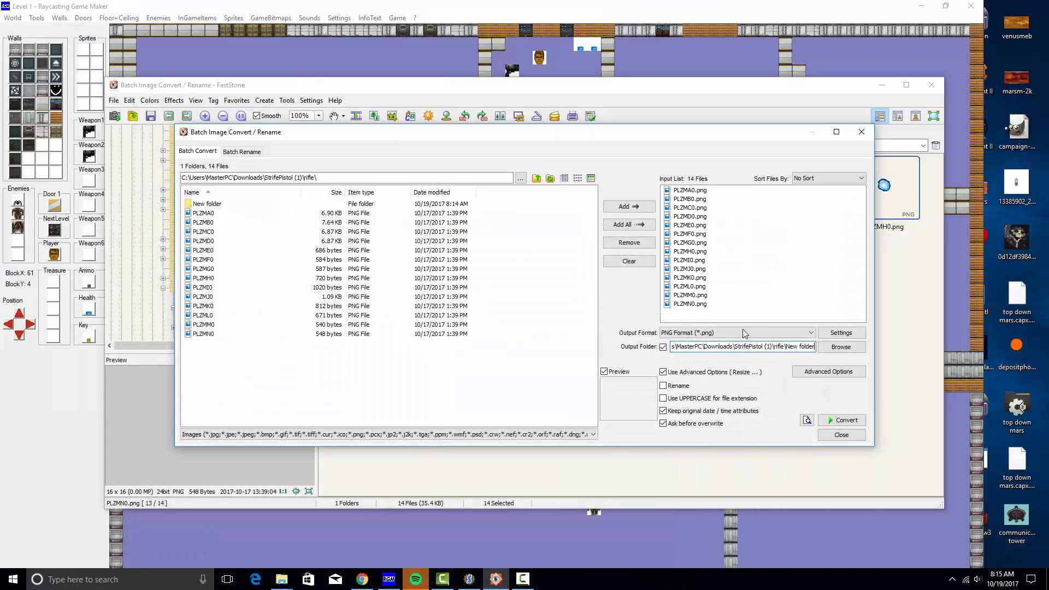
double_click(738, 348)
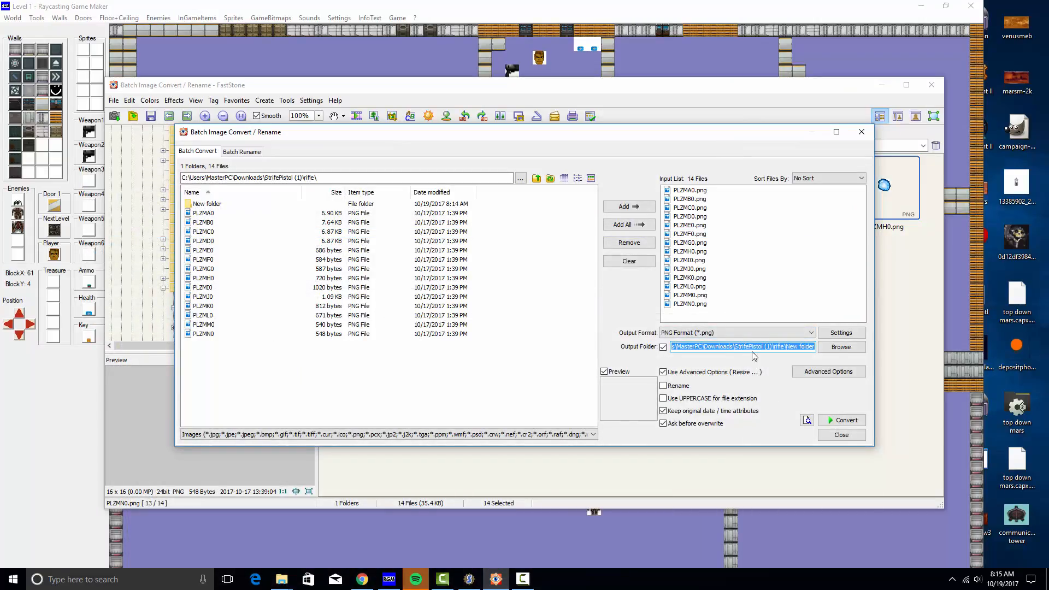
key(ctrl+v)
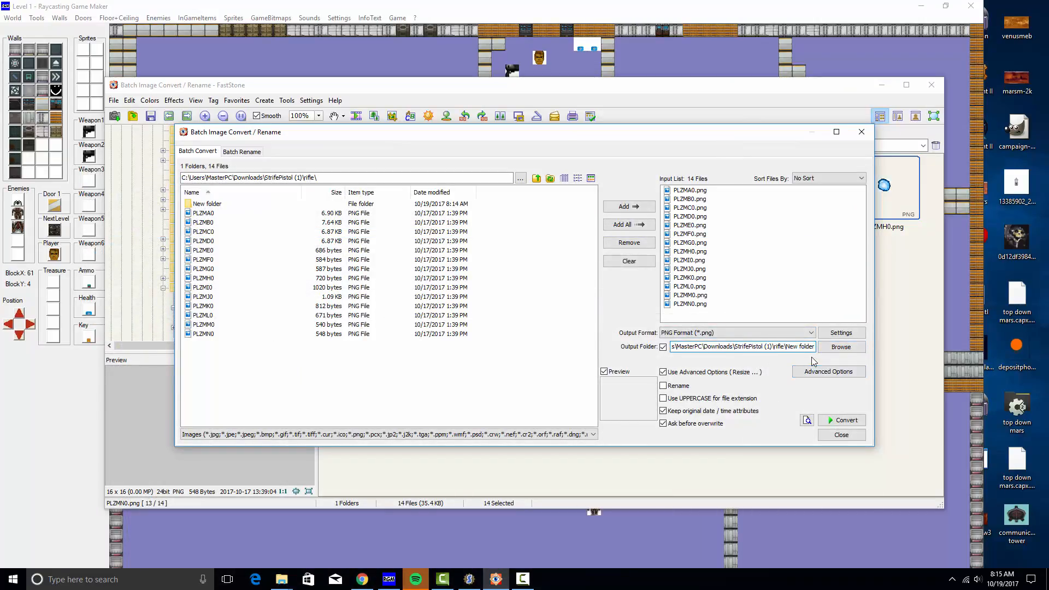
Step: Open the batch conversion's advanced options and review the DPI, watermark, border, rotation and resize settings
click(828, 372)
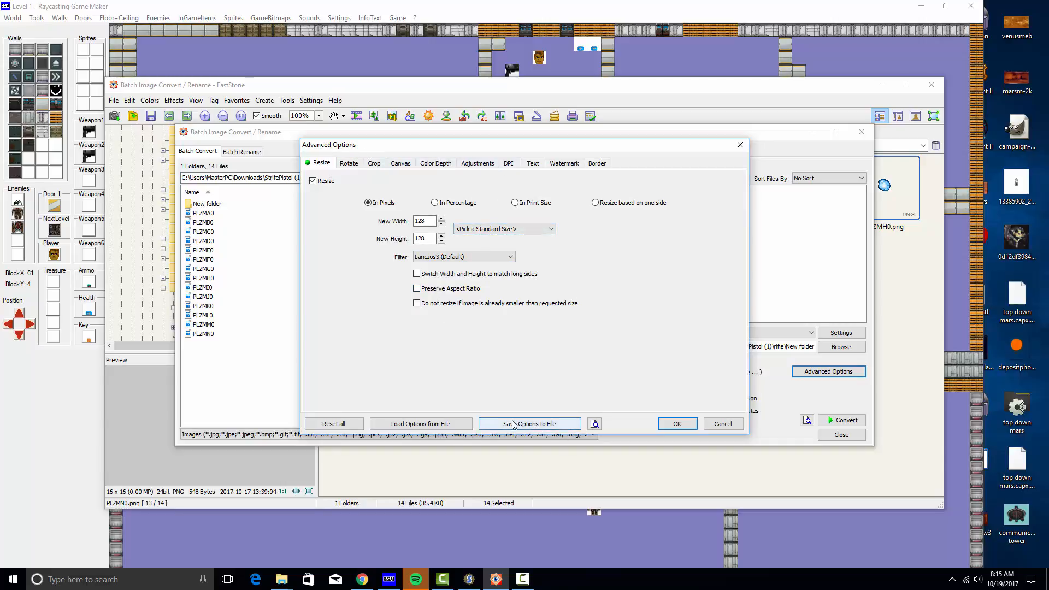
click(540, 425)
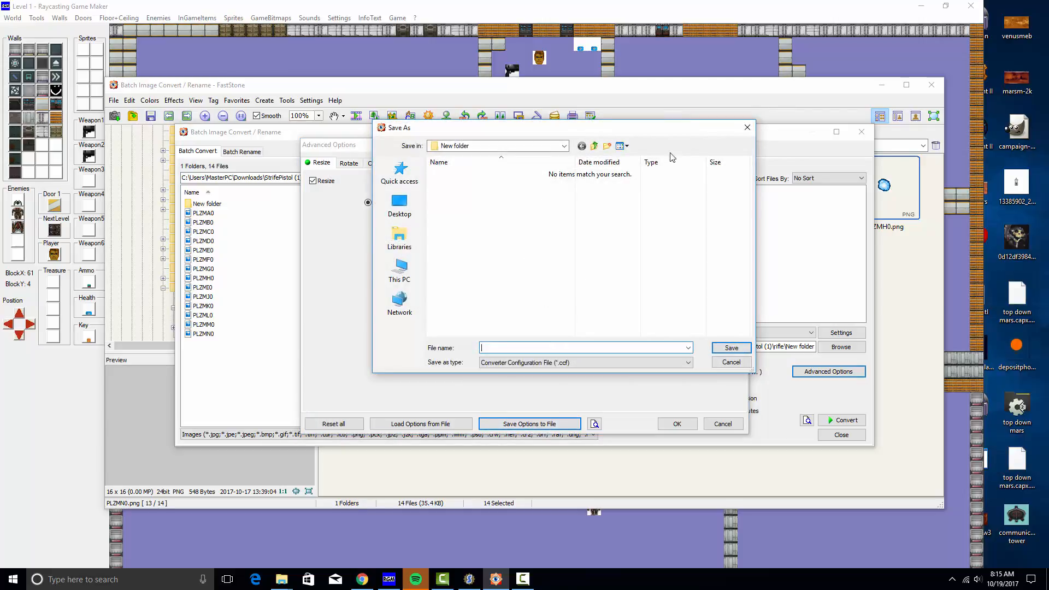
click(746, 127)
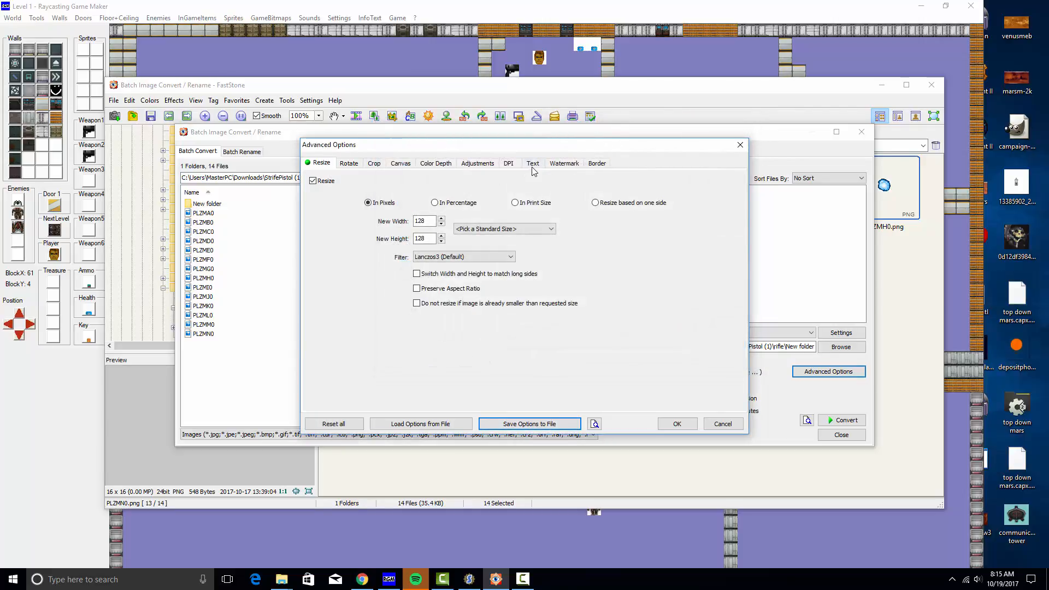
click(509, 165)
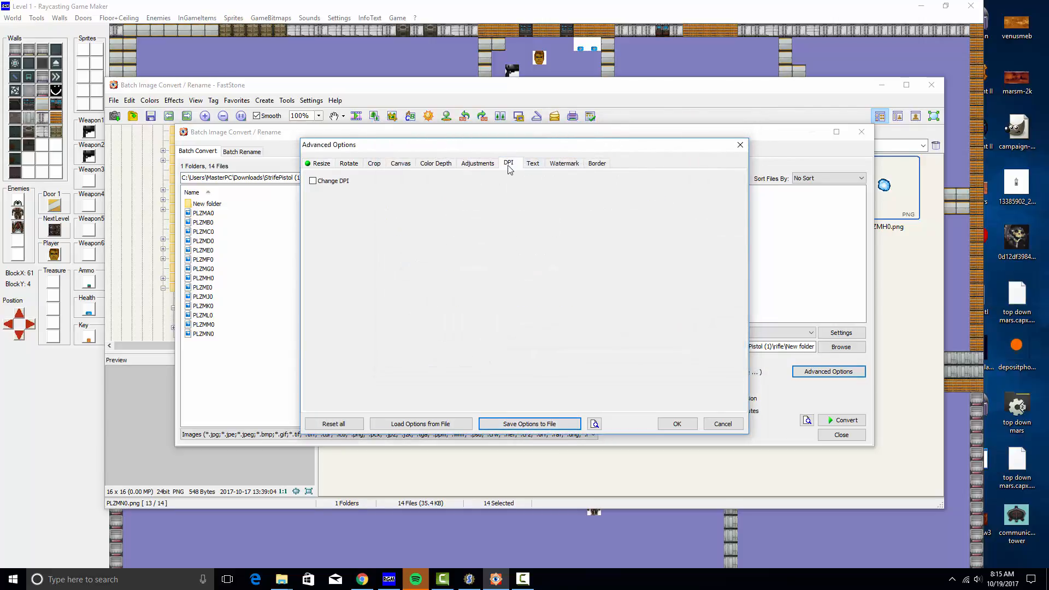
click(565, 164)
click(596, 164)
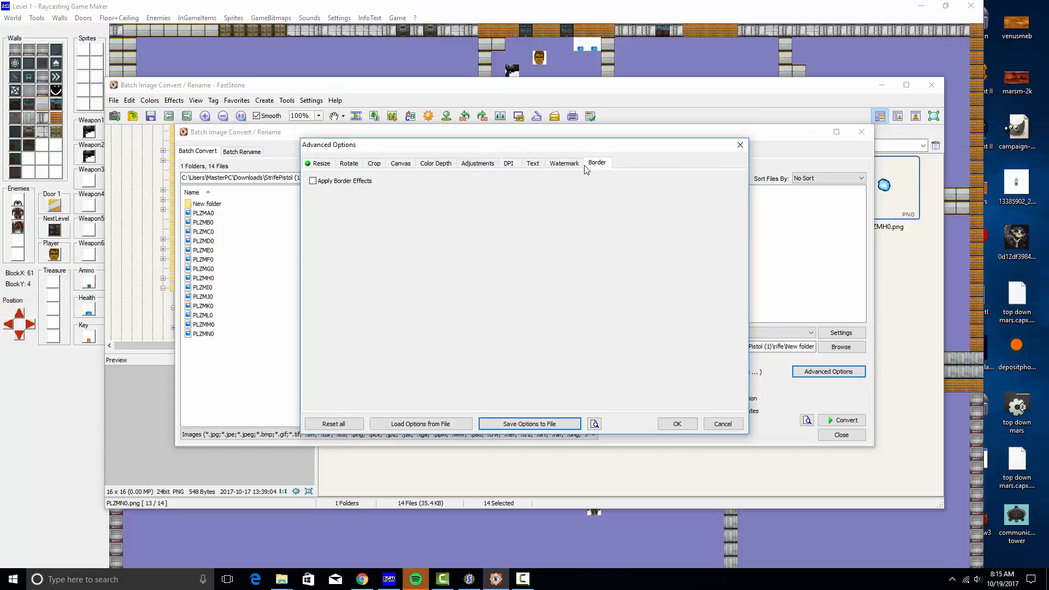
click(349, 163)
click(327, 165)
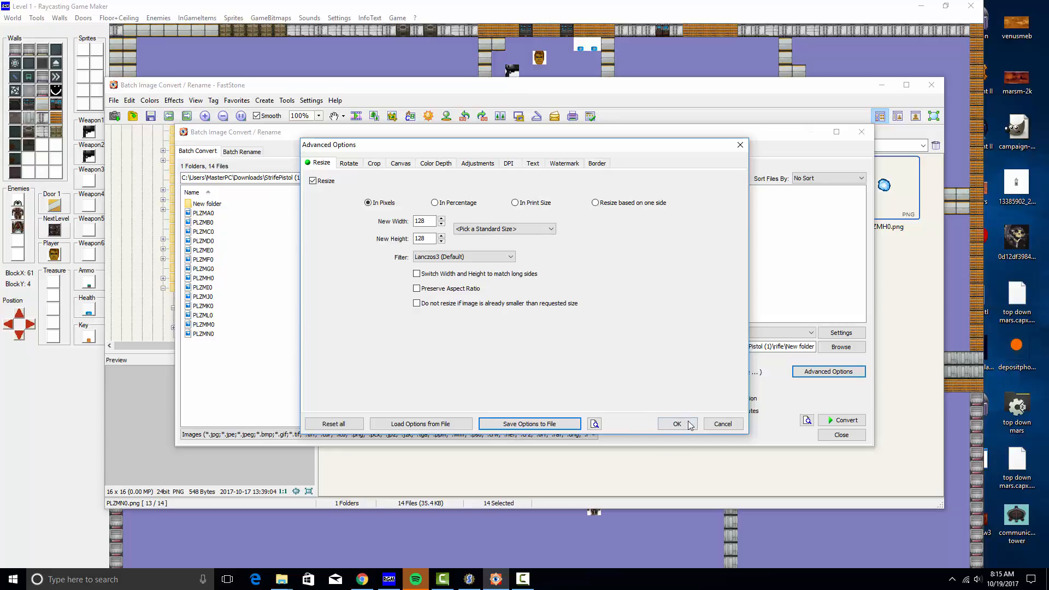
Step: Set the resize filter to Lanczos2 (Sharper), accept the 128 x 128 pixel resize options and keep PNG as the output format
click(476, 256)
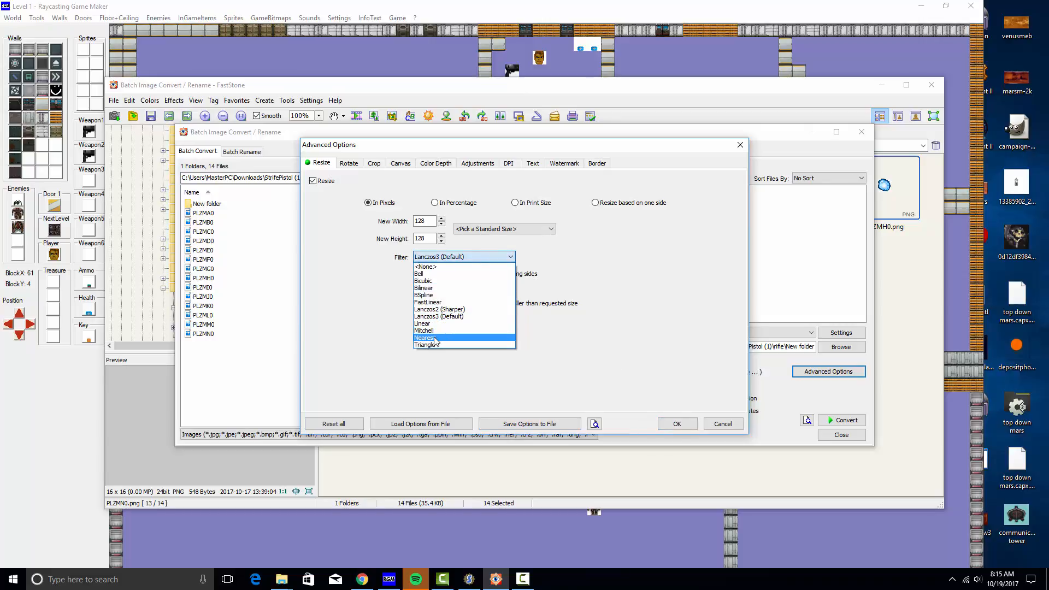
click(464, 310)
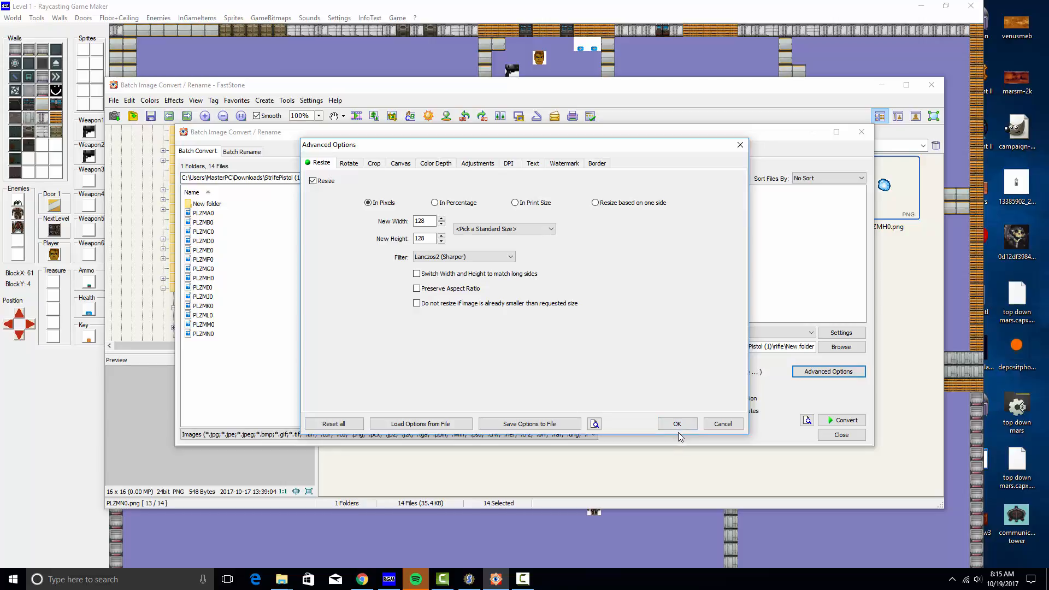
click(677, 425)
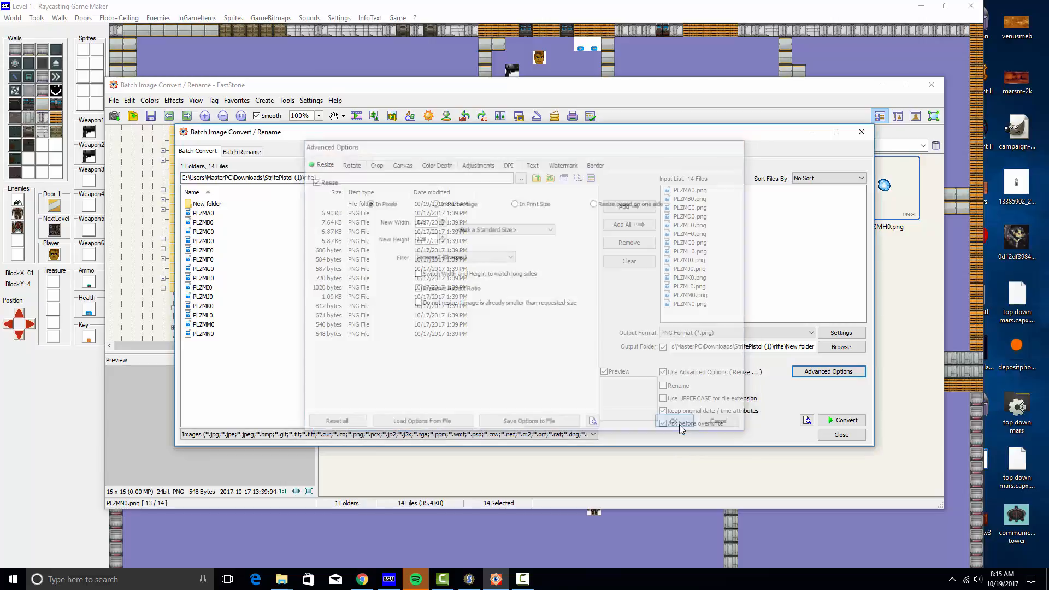
click(717, 333)
click(717, 333)
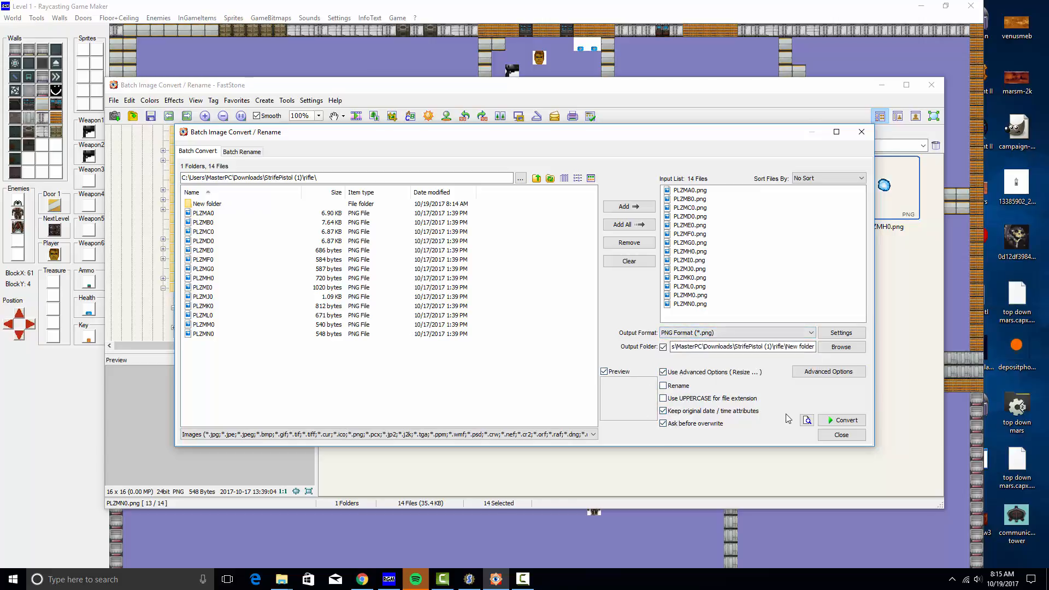
Step: Preview several rifle images in the conversion's input list, including PLZMA0.png, PLZMH0.png and PLZME0.png
click(689, 191)
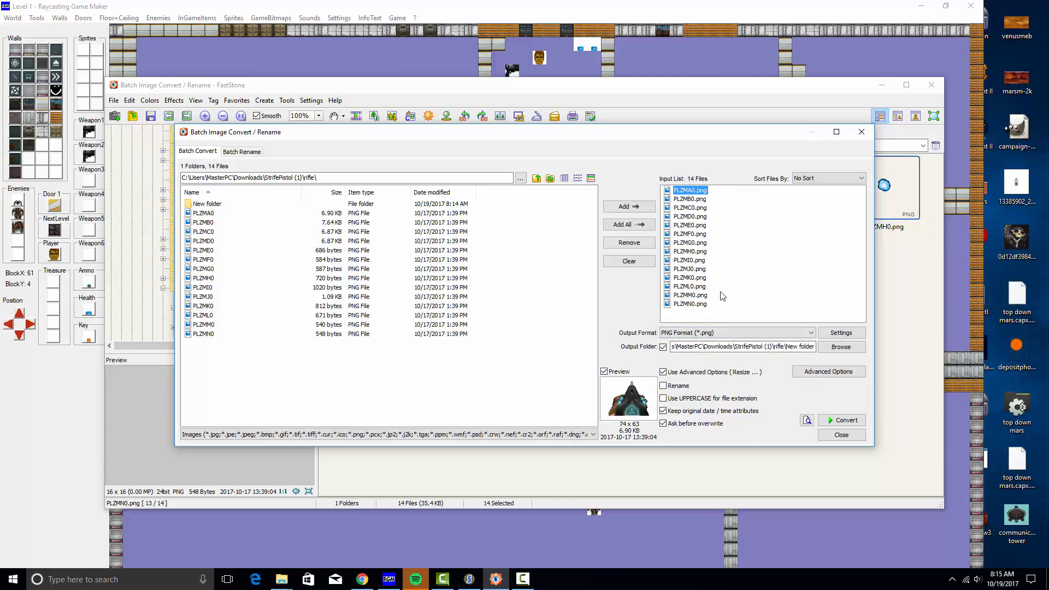
click(689, 260)
click(690, 304)
click(689, 269)
click(690, 251)
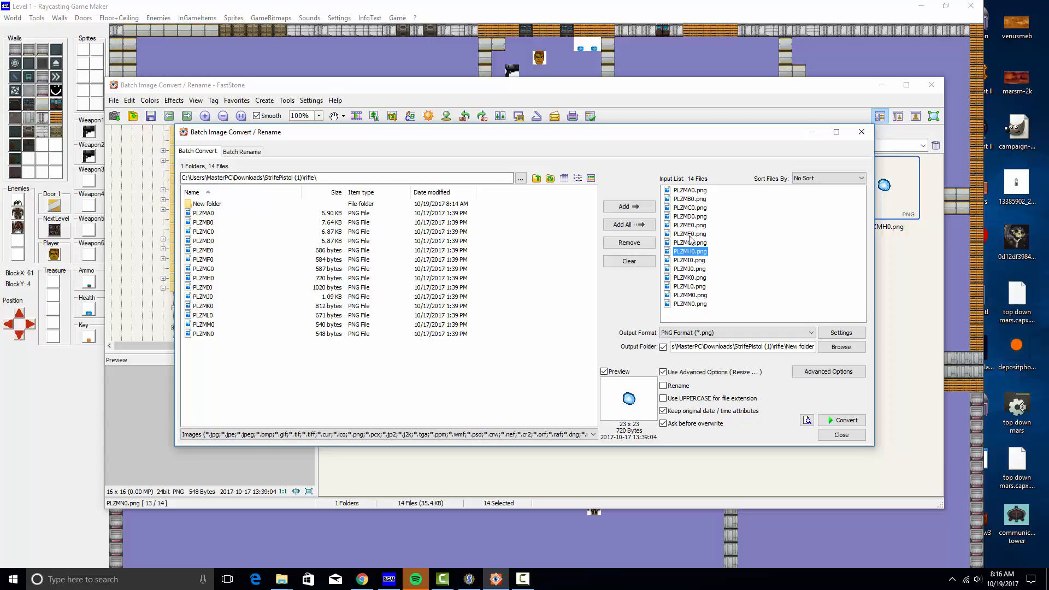
click(689, 225)
Step: Review the PNG output options and accept them with 24-bit colors, Max compression and no filter
click(841, 332)
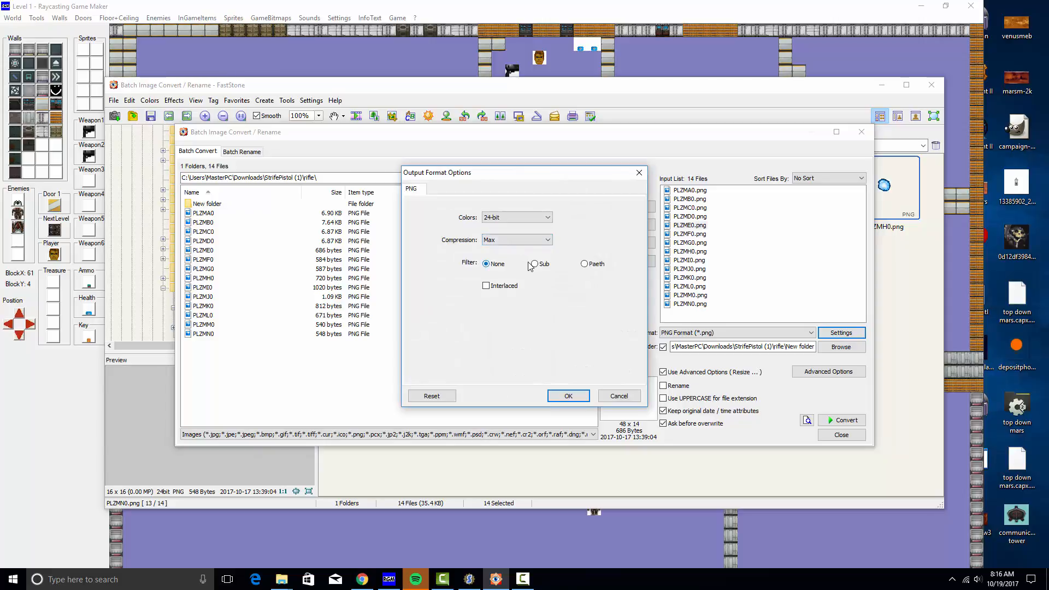
click(507, 241)
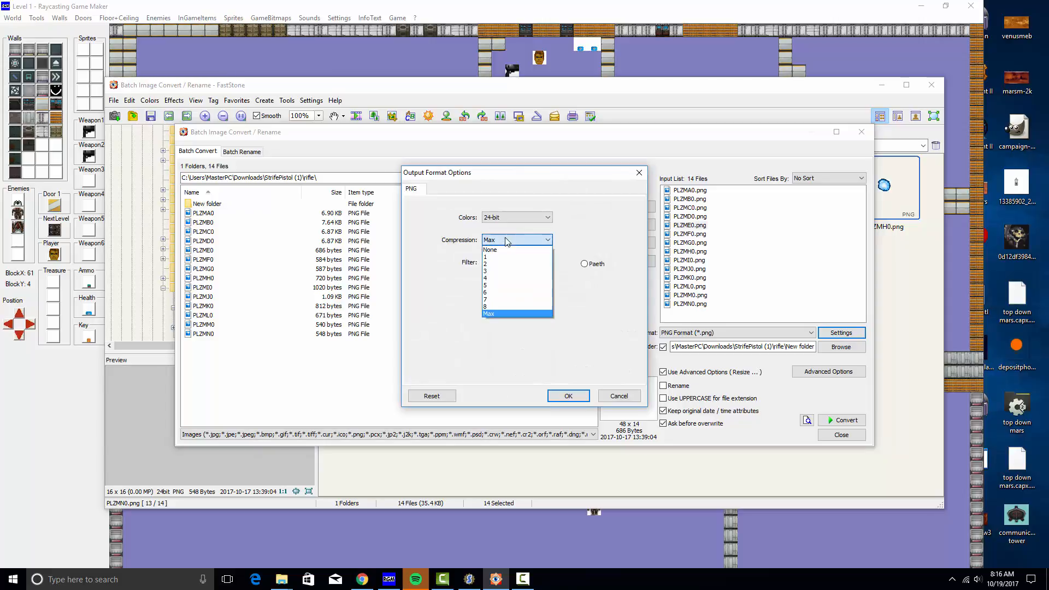
click(507, 241)
click(515, 216)
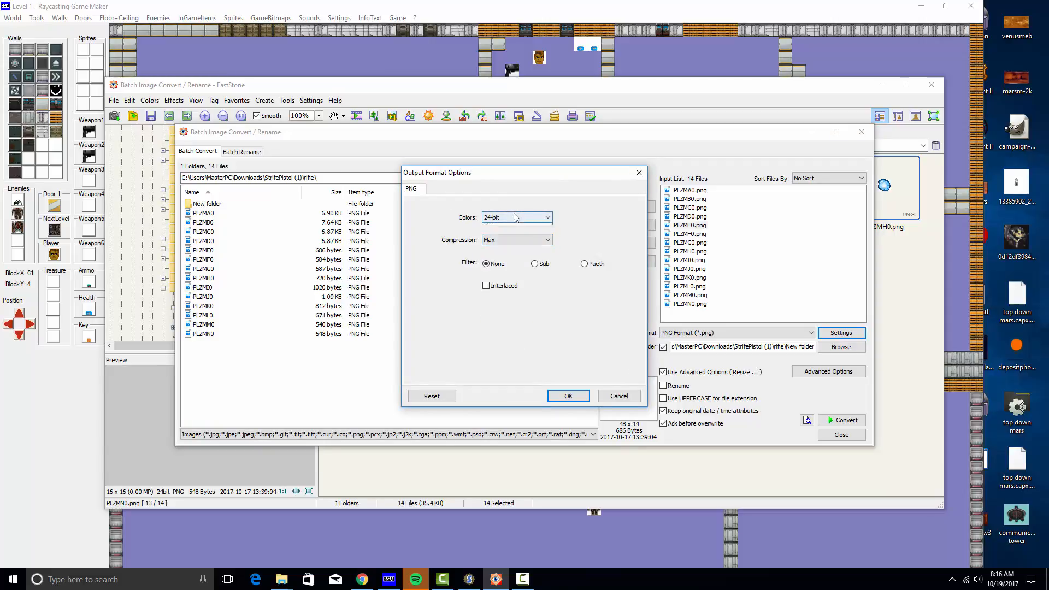
click(501, 231)
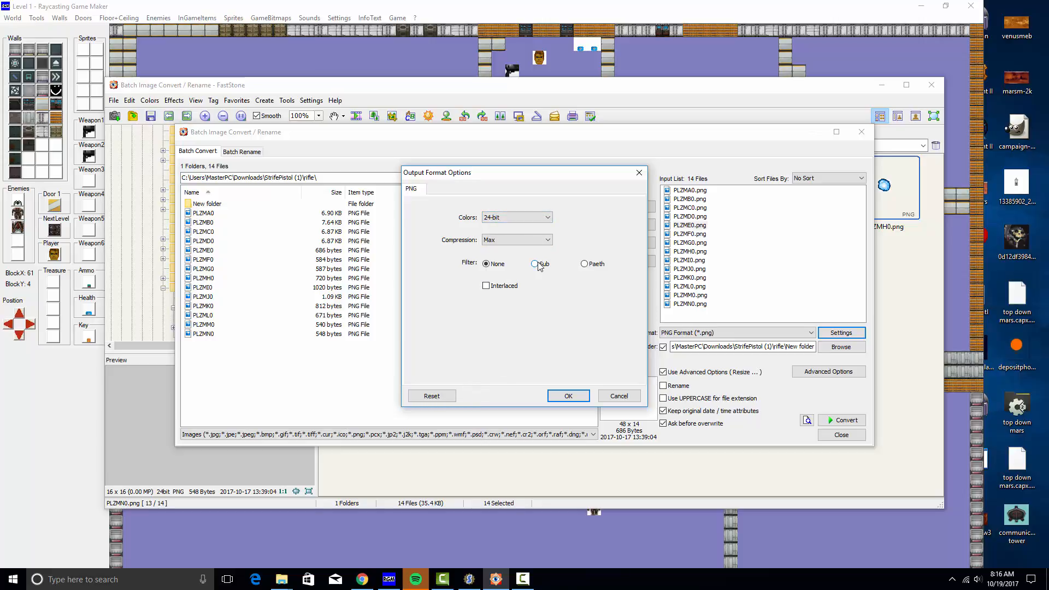
click(566, 398)
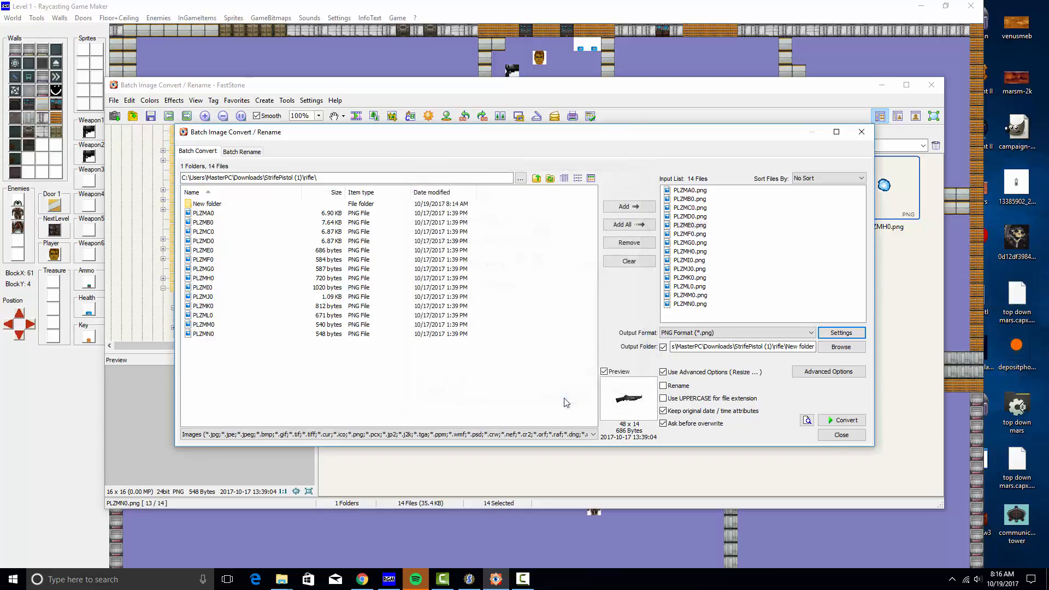
Step: Convert all listed rifle images, close the conversion report and minimize FastStone
click(841, 419)
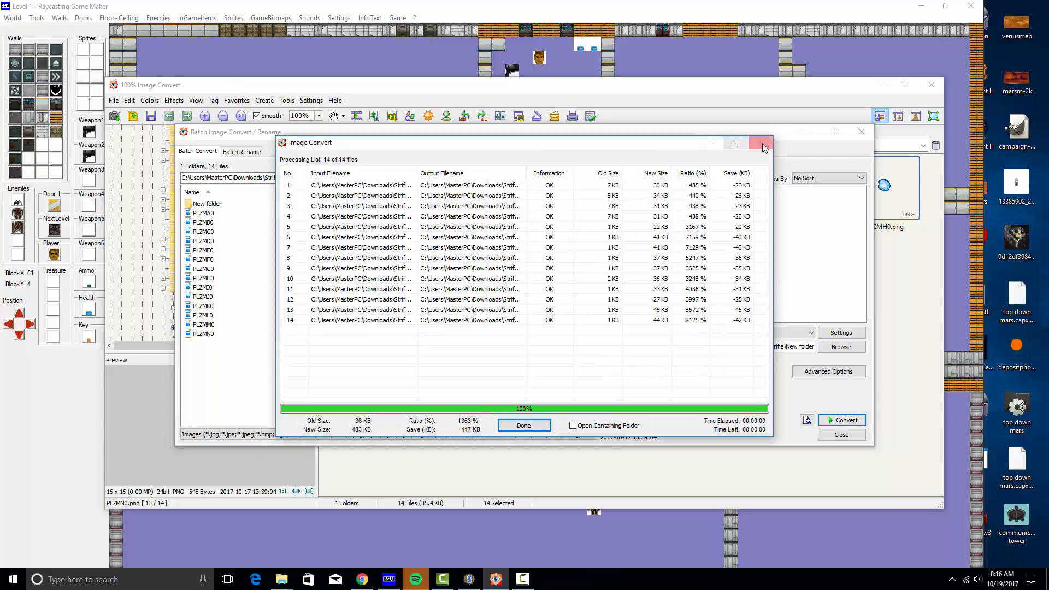
click(760, 142)
click(881, 84)
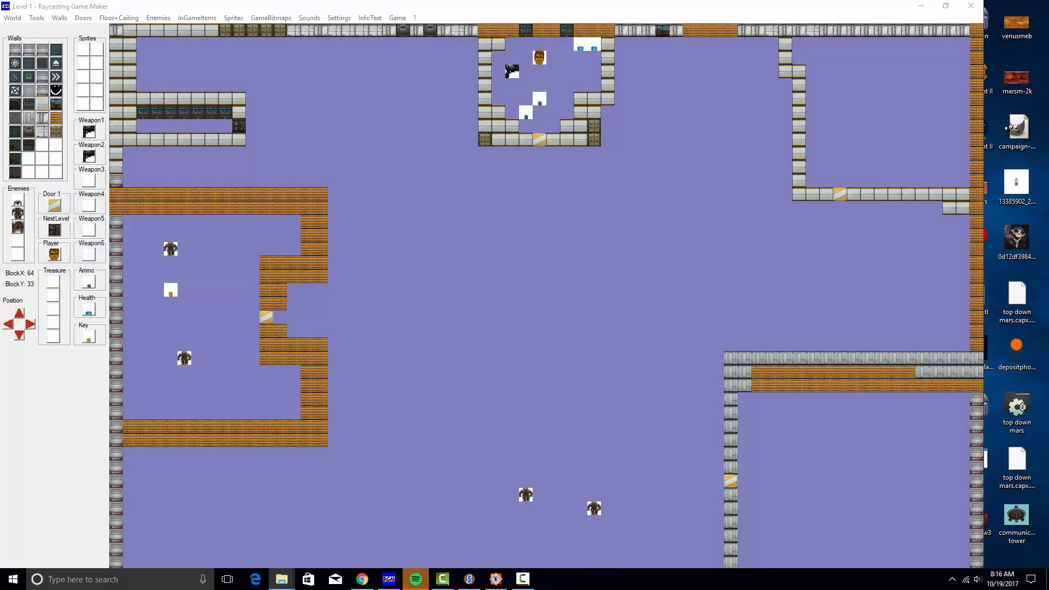
Step: Switch to rifle's New folder in File Explorer and display the converted images as large icons
key(alt+Tab)
drag(527, 163, 527, 163)
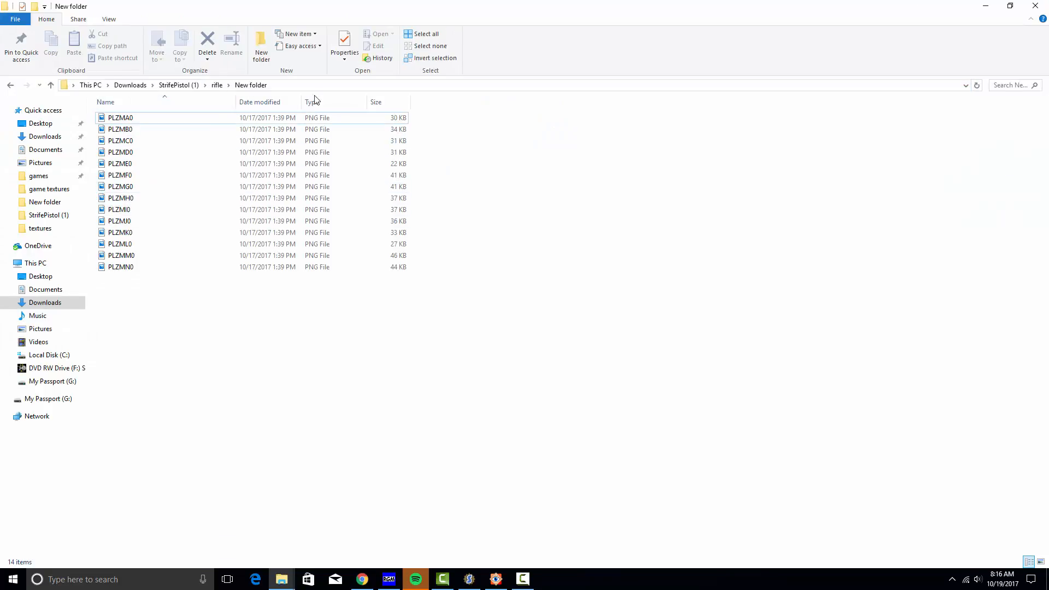
right_click(526, 163)
mouse_move(559, 171)
click(684, 183)
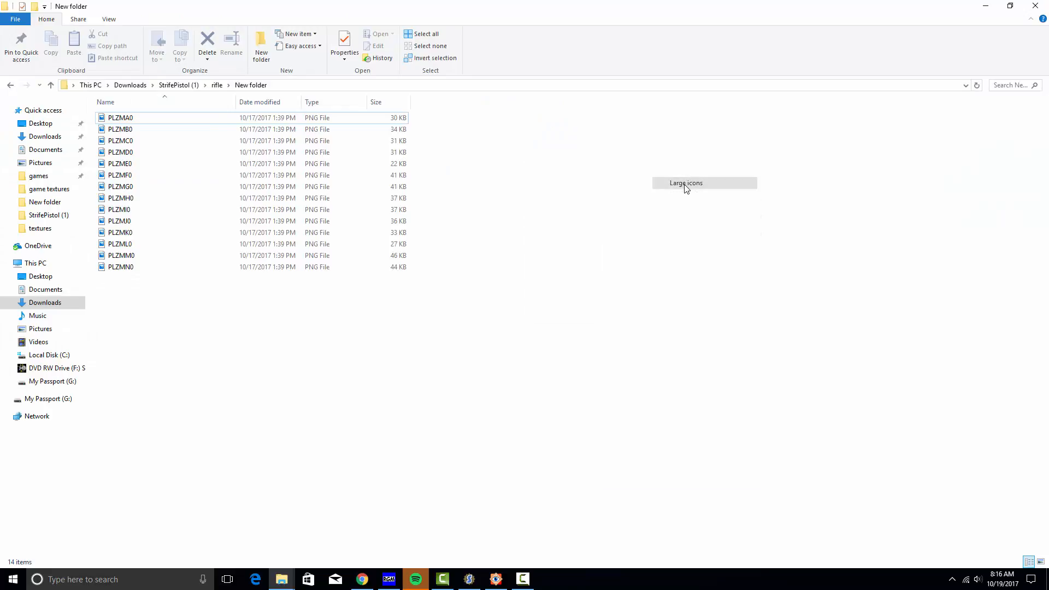
Step: Open the resized PLZMA0 image in Photos to check it, and close the viewer
drag(127, 130, 175, 153)
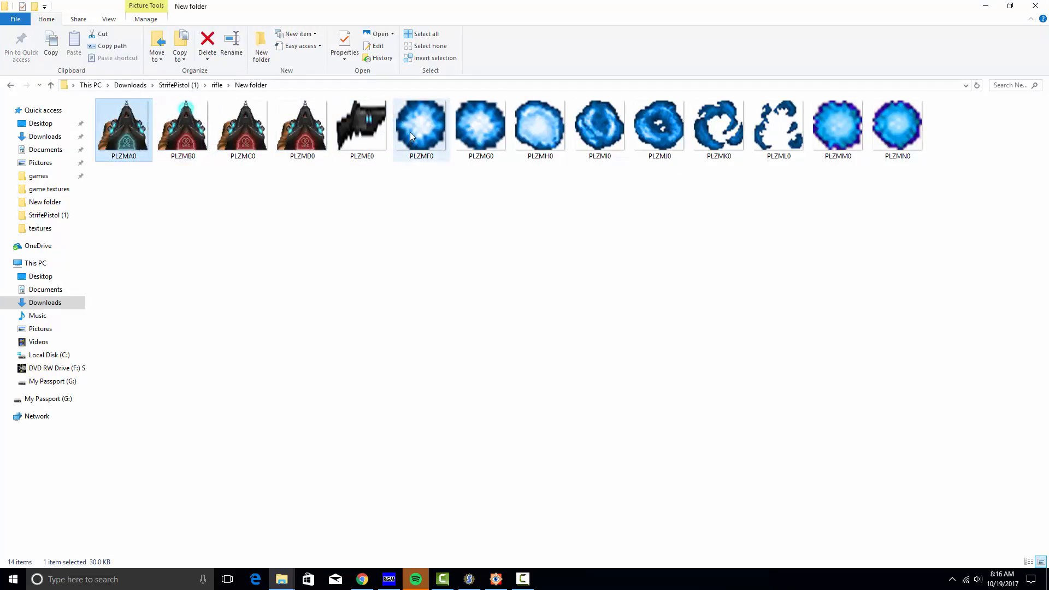
click(410, 132)
double_click(111, 144)
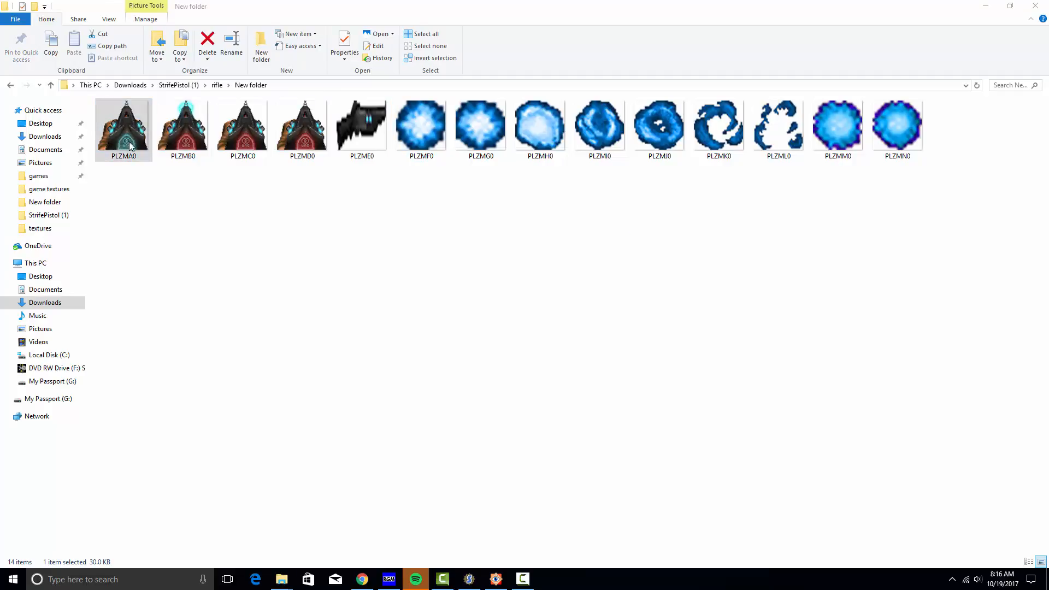
click(573, 405)
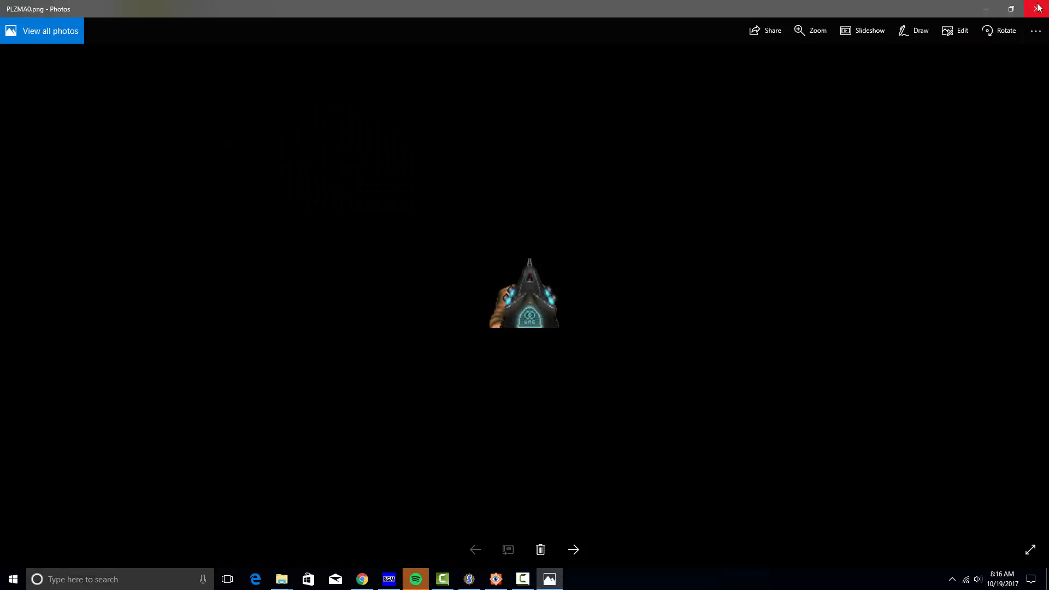
click(1036, 7)
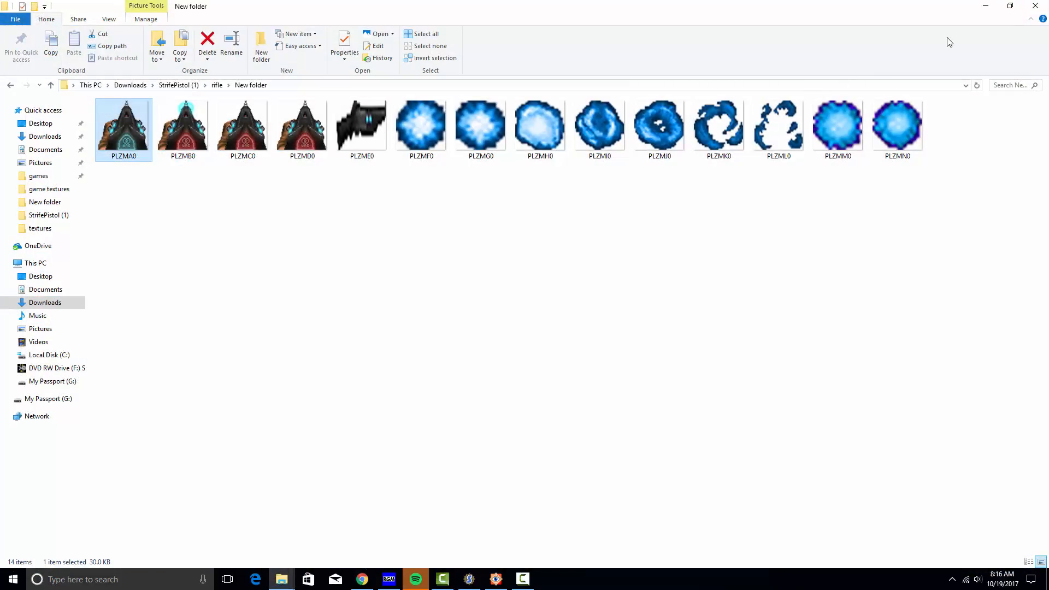
Step: Minimize the rifle image folder, switch to the GameBitmaps folder and open the file name of weapon2_1 for editing
click(983, 7)
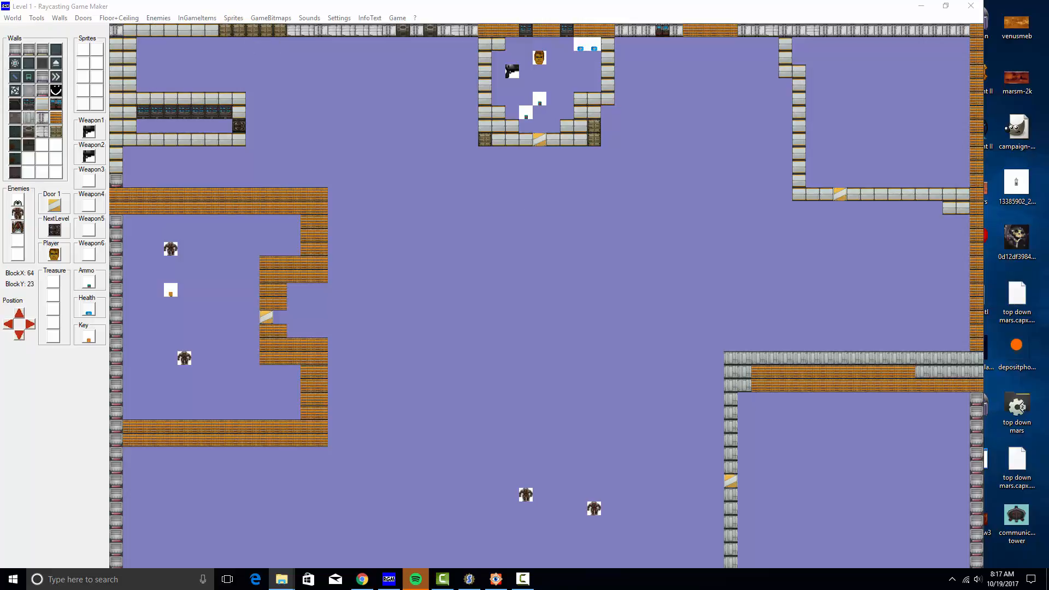
drag(1048, 123, 548, 131)
click(590, 132)
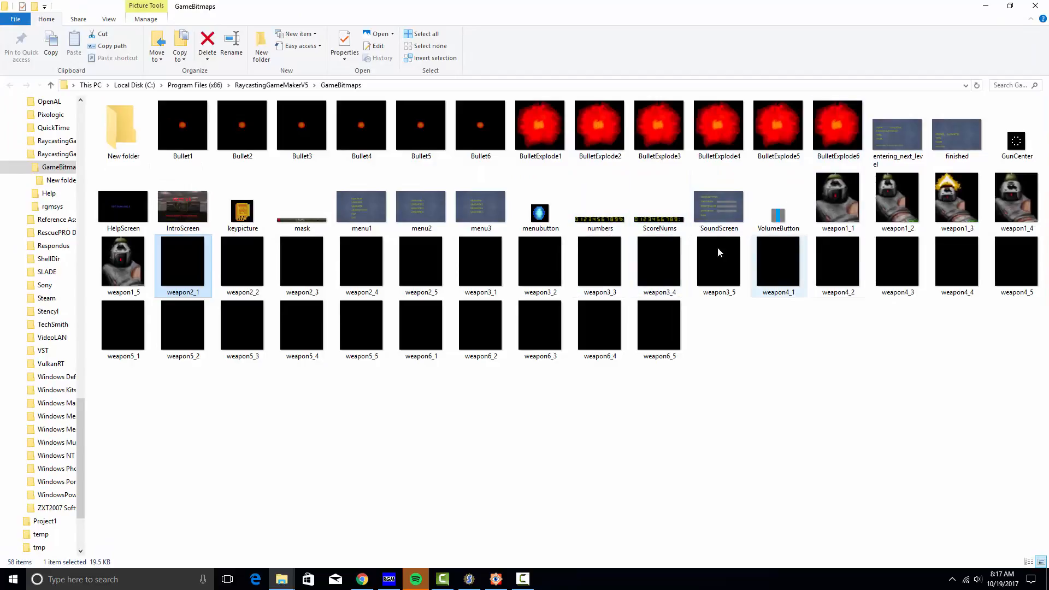
right_click(186, 277)
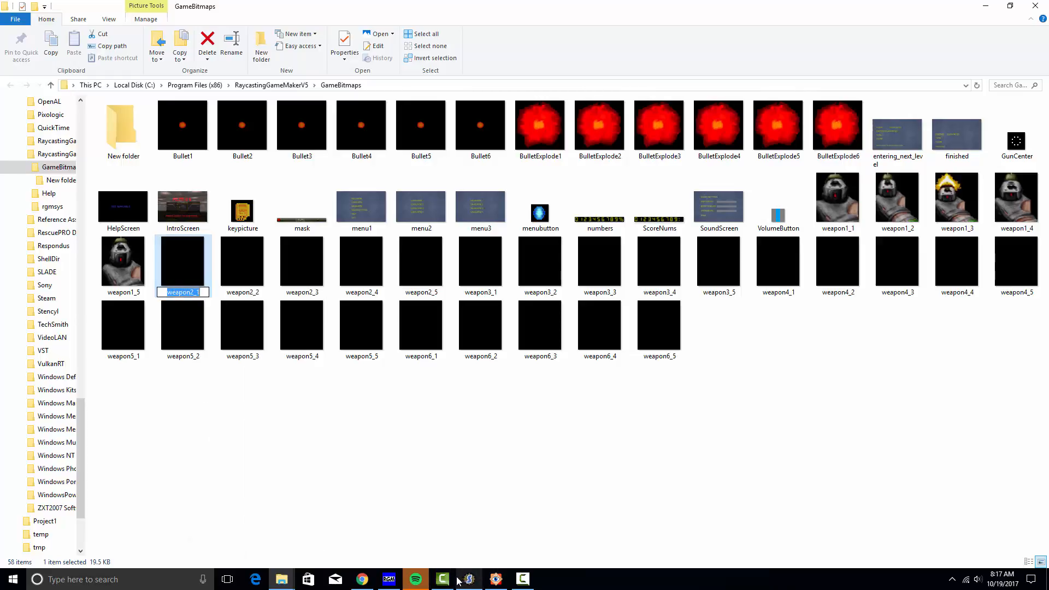
Step: Switch to rifle's New folder and rename the PLZMA0 image as weapon2_1
mouse_move(281, 577)
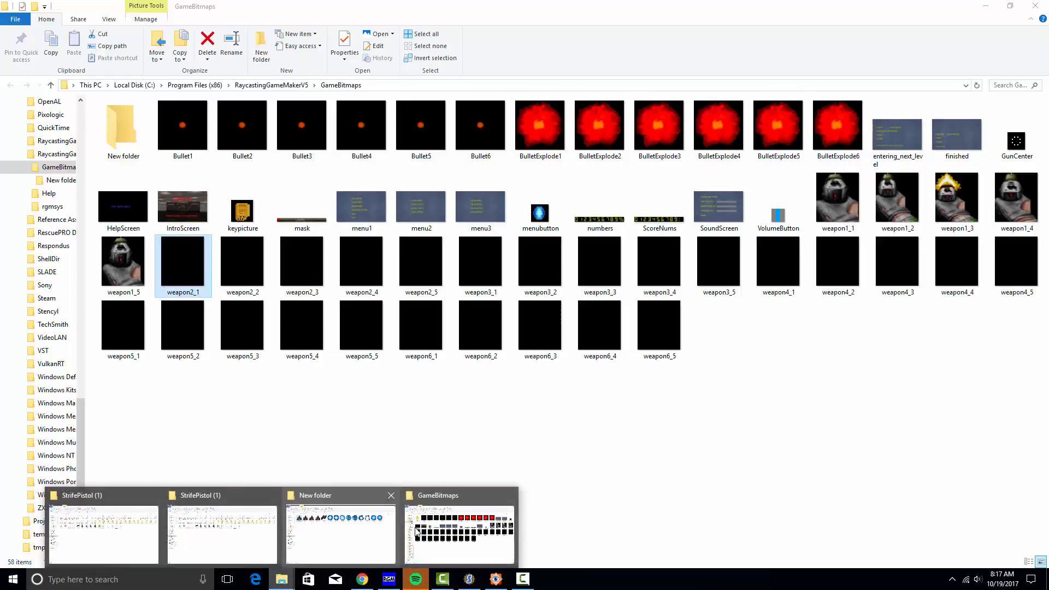
click(344, 527)
right_click(139, 138)
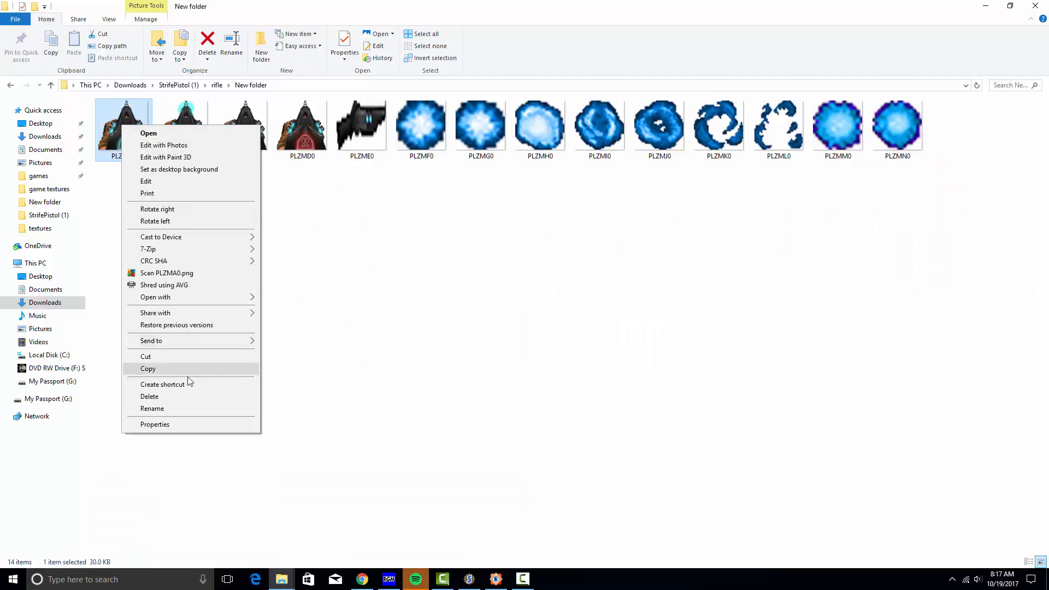
click(185, 410)
text(weapon2_1)
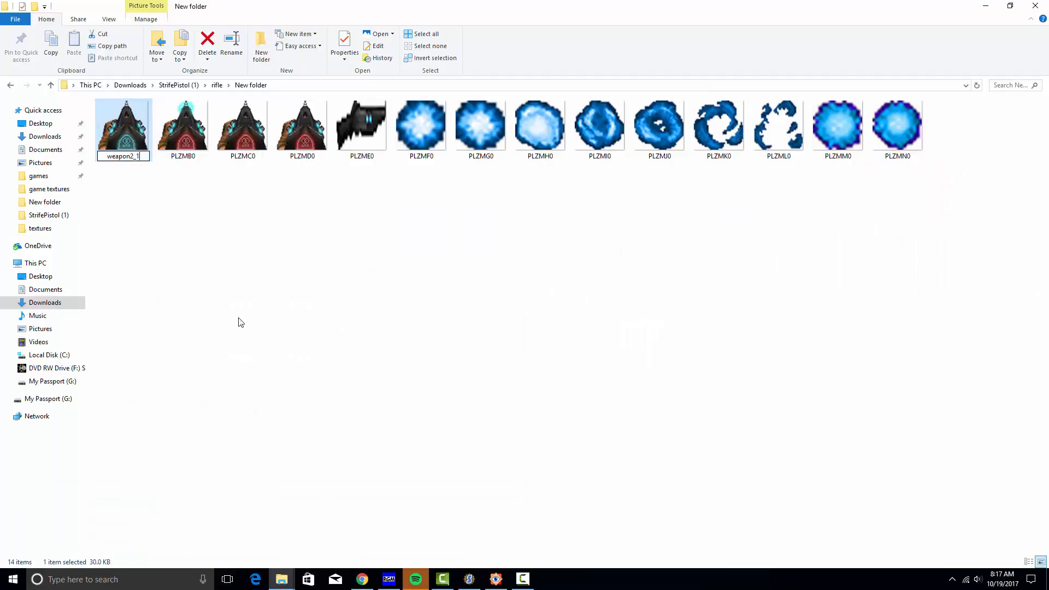
click(261, 294)
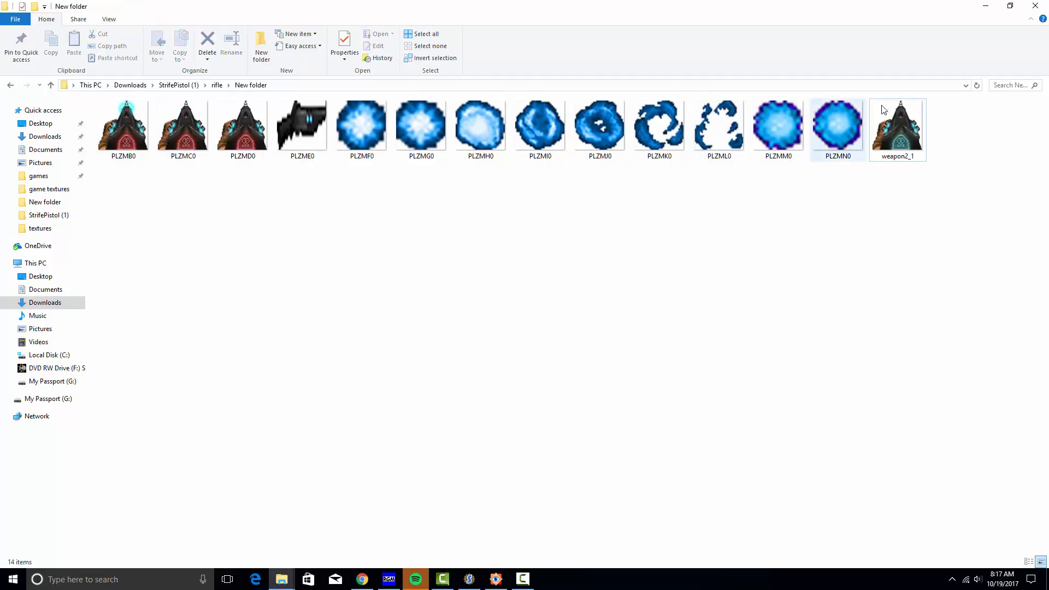
Step: Rename the PLZMB0 image in rifle's New folder as weapon2_2
click(131, 133)
right_click(125, 133)
click(153, 416)
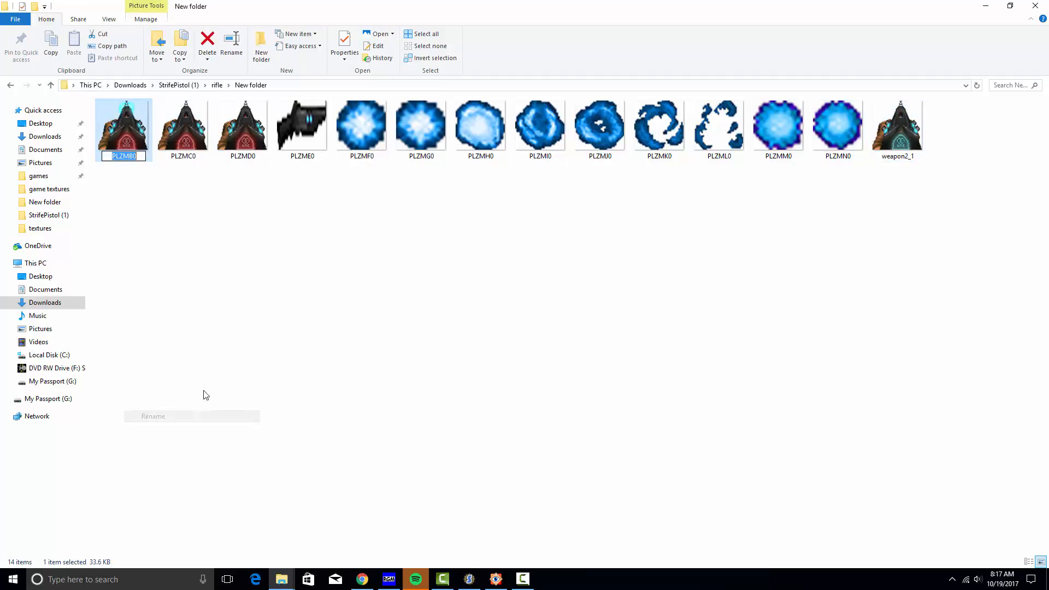
text(weapon2_1)
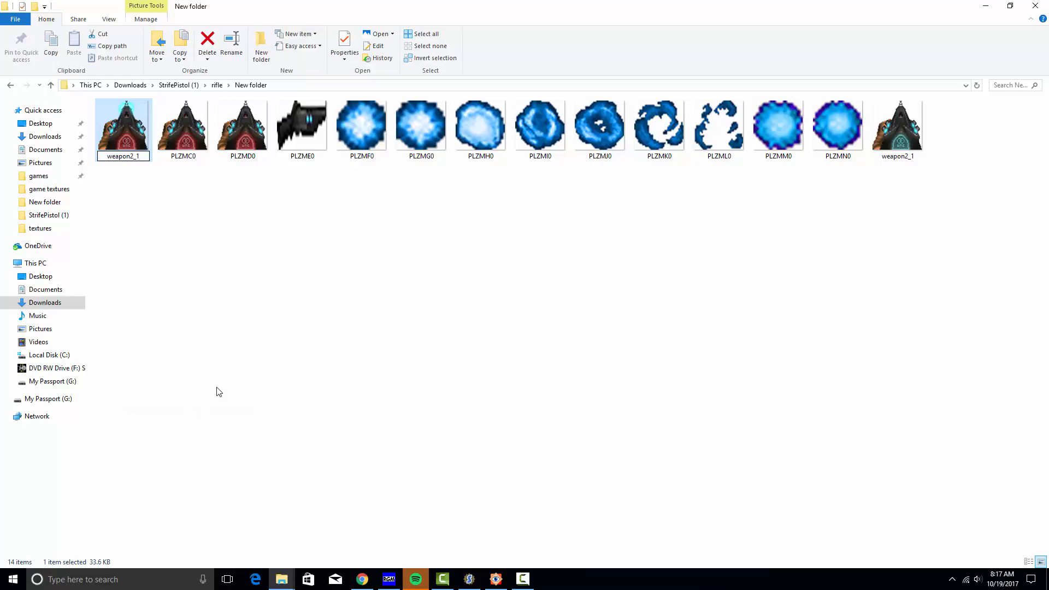
key(BackSpace)
text(2)
key(Return)
Step: Rename the PLZMC0 image in rifle's New folder as weapon2_3
right_click(141, 129)
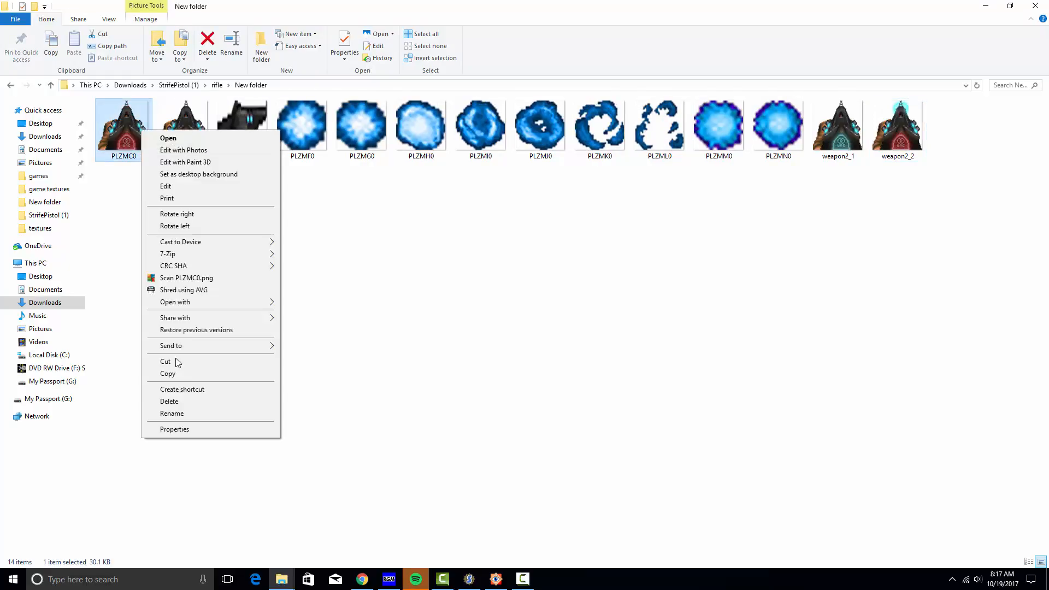
click(191, 407)
text(weapon2_1)
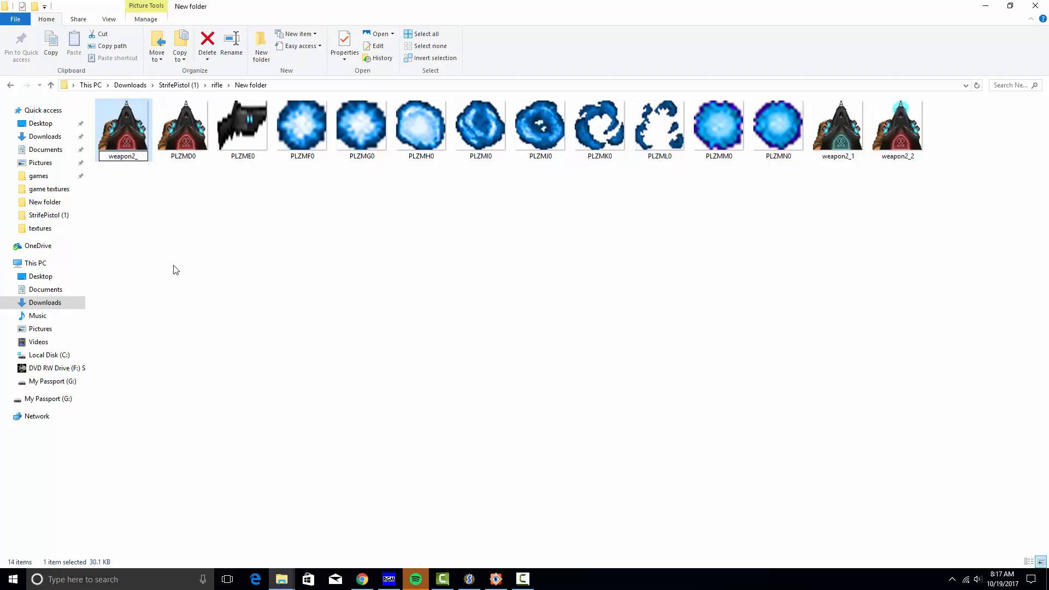
text(3)
key(Return)
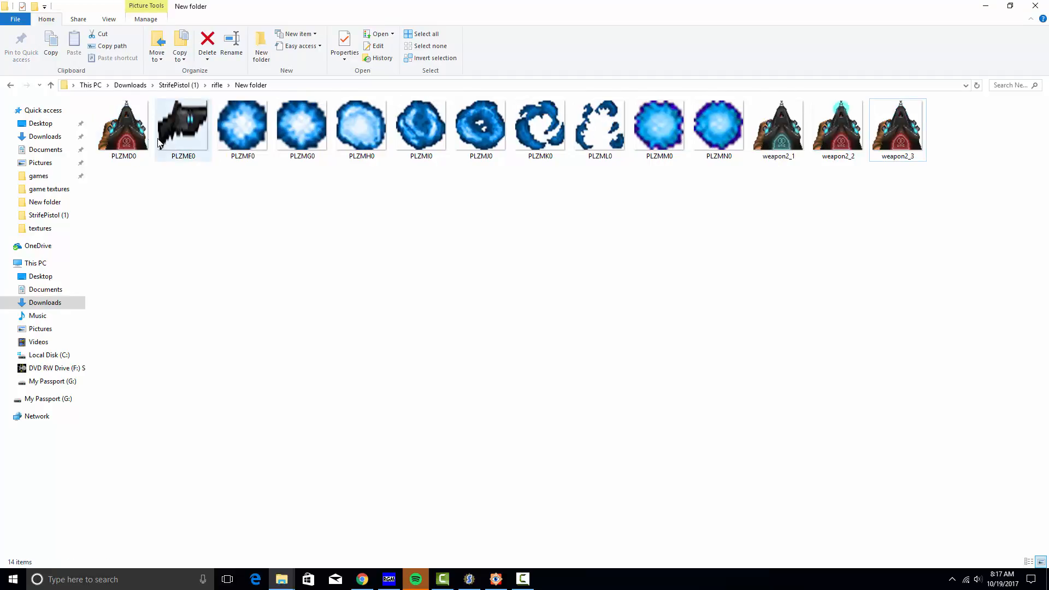
Step: Rename the PLZMD0 image in rifle's New folder as weapon2_4
right_click(119, 136)
click(154, 421)
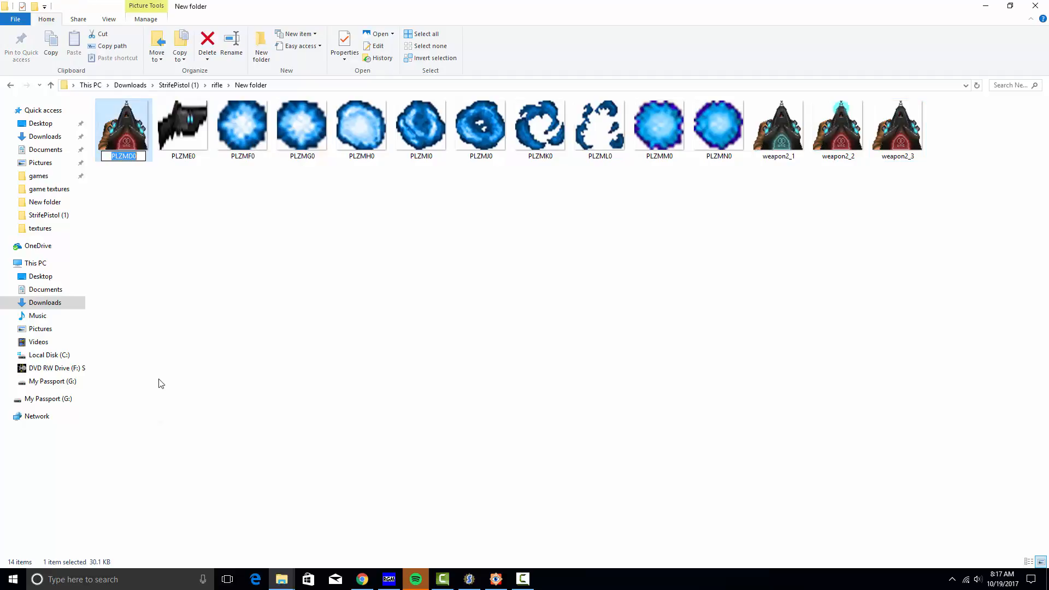
text(weapon2_1)
text(4)
click(230, 362)
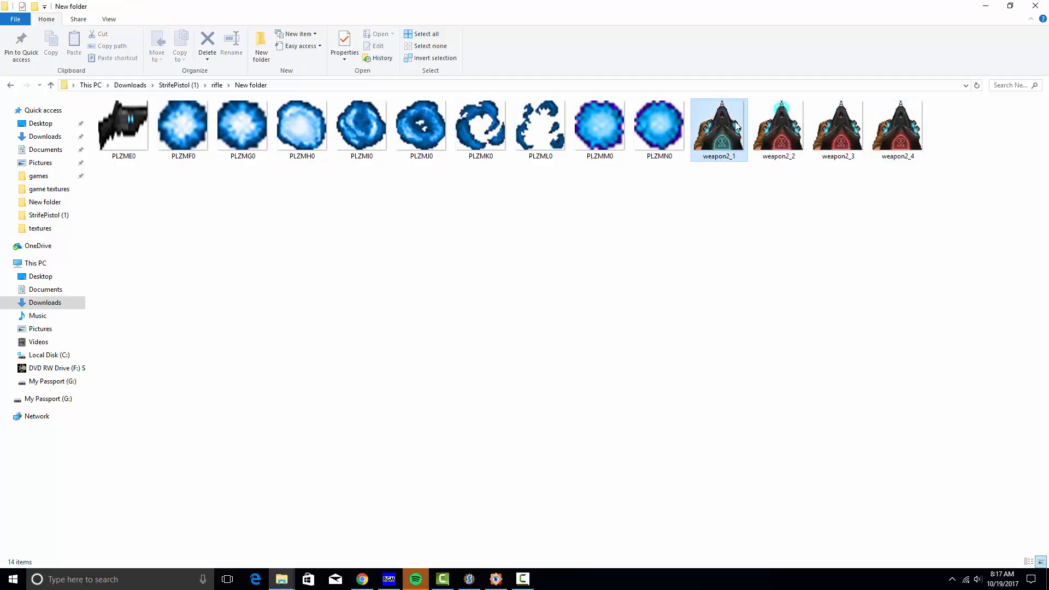
Step: Duplicate the weapon2_1 image within rifle's New folder and rename the copy as weapon2_5
click(740, 141)
key(ctrl+c)
key(ctrl+v)
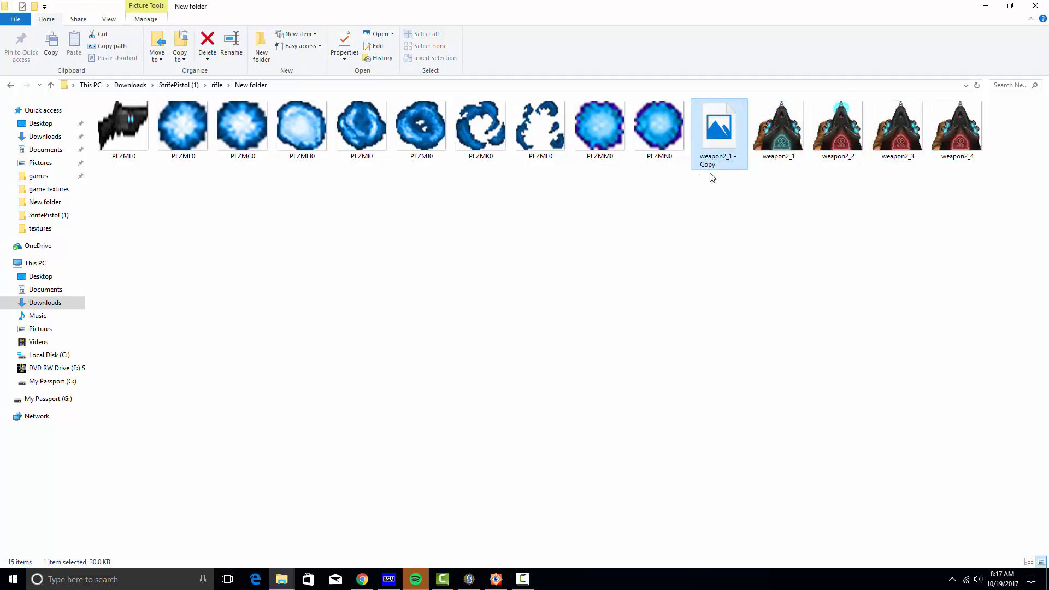
right_click(723, 137)
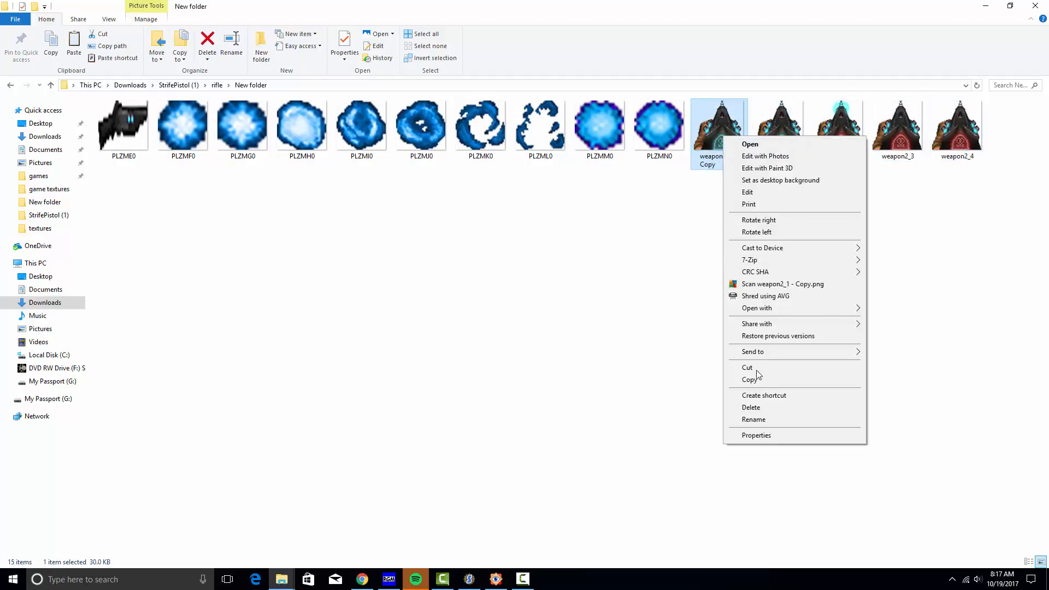
click(766, 420)
key(End)
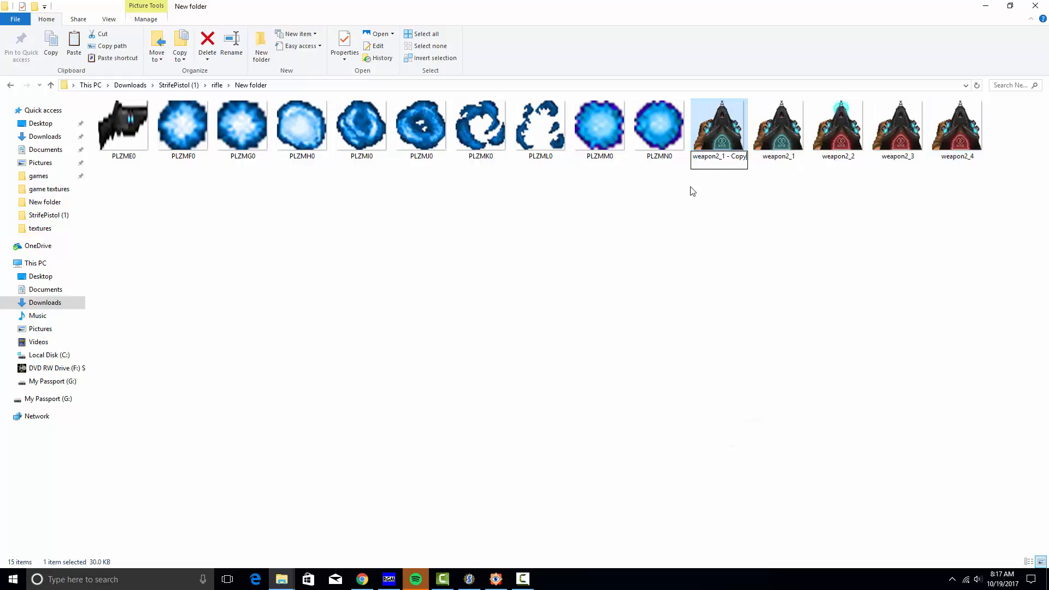
key(BackSpace)
key(BackSpace)
key(BackSpace)
key(BackSpace)
key(BackSpace)
key(BackSpace)
key(BackSpace)
key(BackSpace)
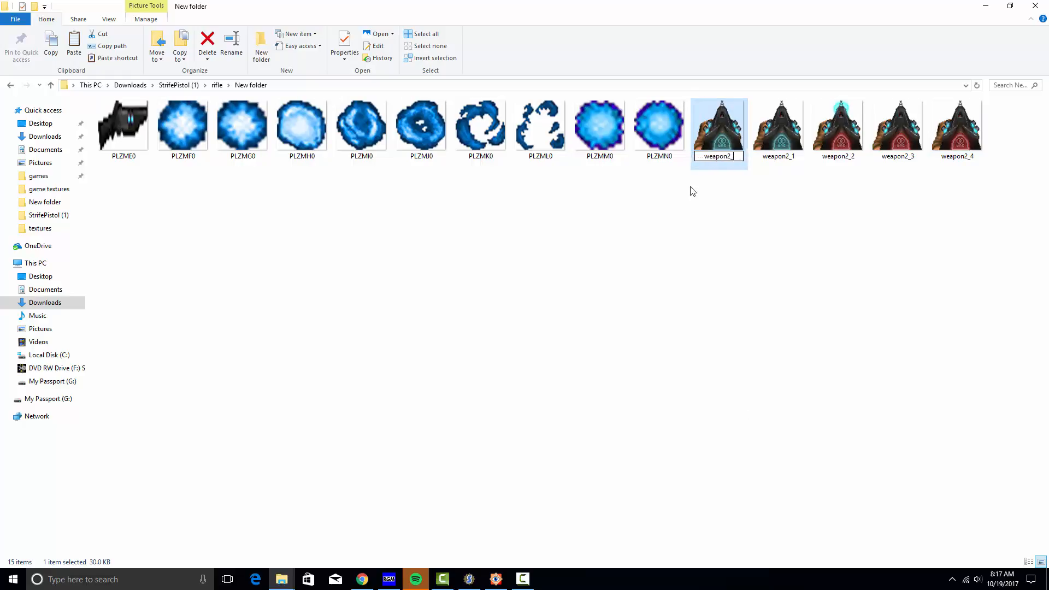
text(5)
click(727, 199)
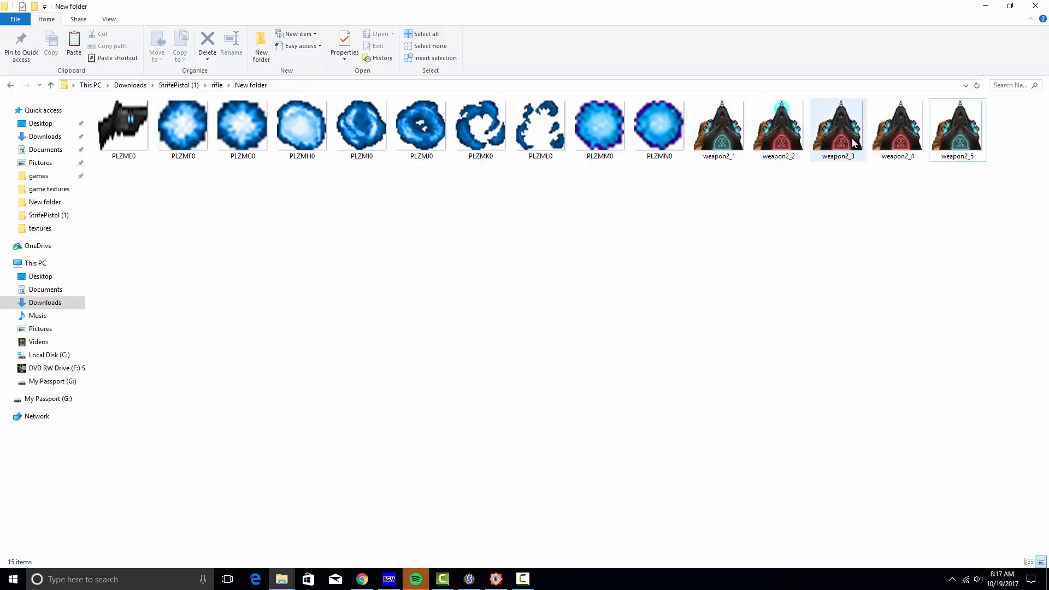
Step: Copy the full path of rifle's New folder and switch to the GameBitmaps folder
click(475, 85)
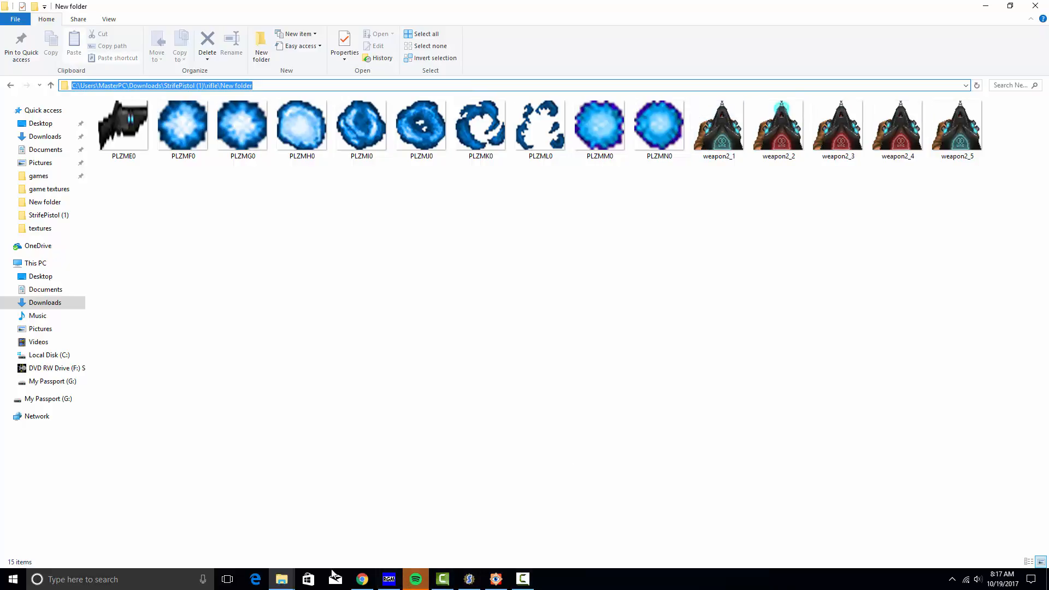
click(282, 579)
click(448, 532)
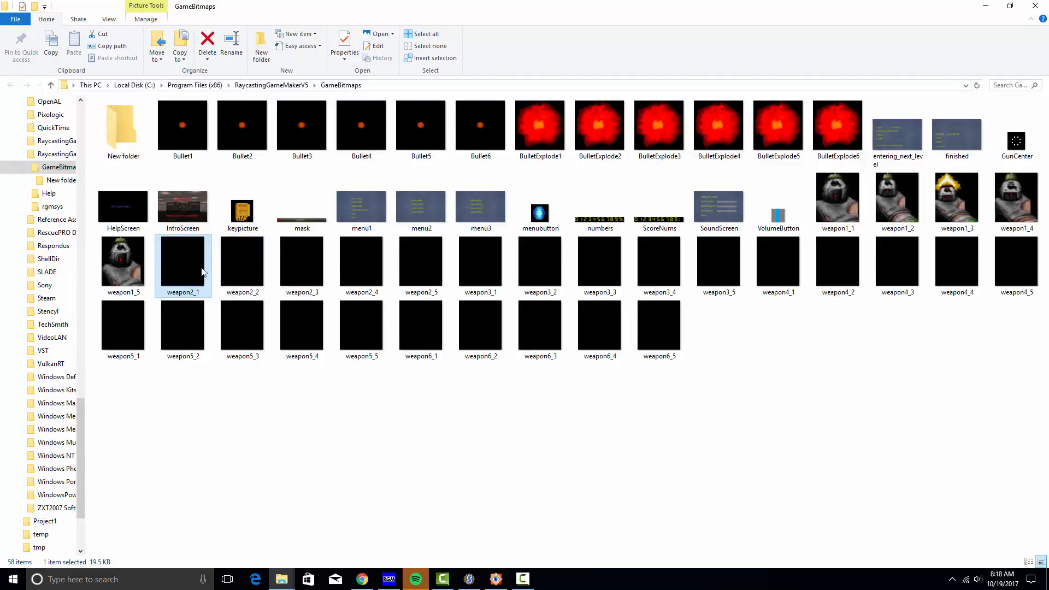
Step: Switch to FastStone Image Viewer, start a batch conversion of the selected rifle images and open its advanced resize options
click(489, 581)
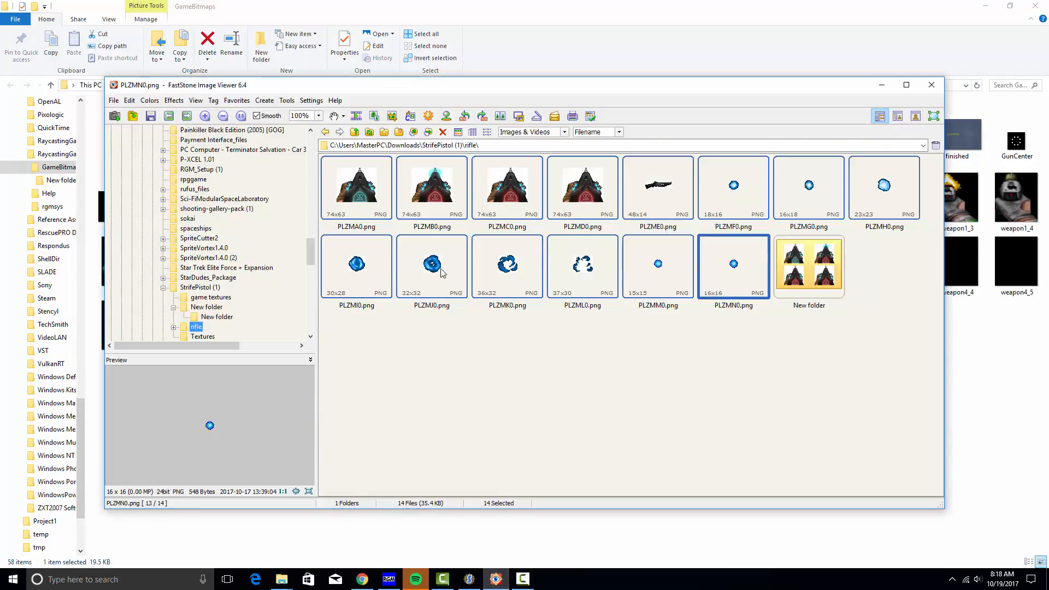
click(285, 99)
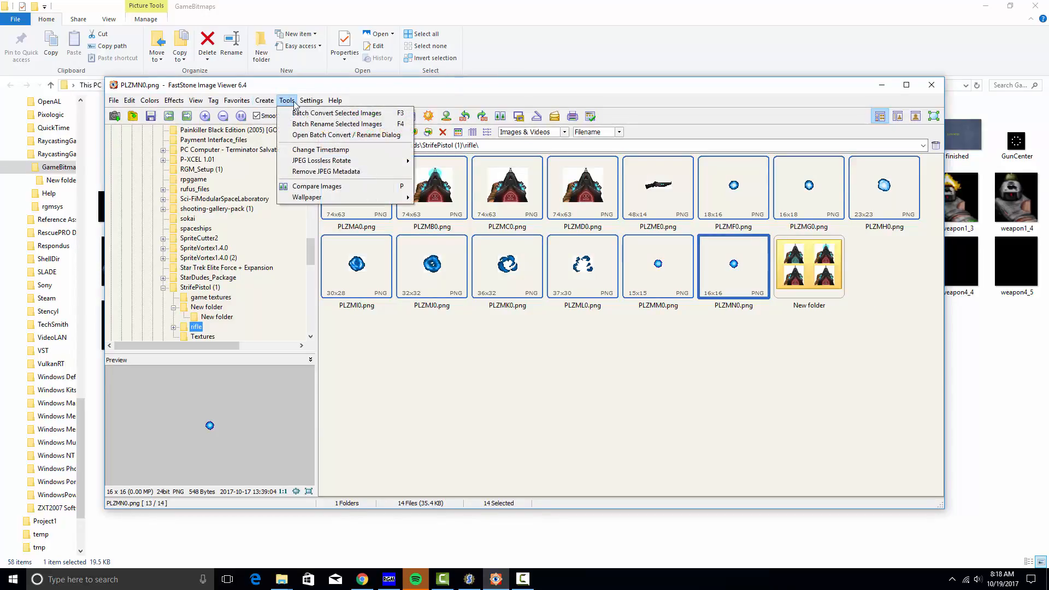
click(307, 113)
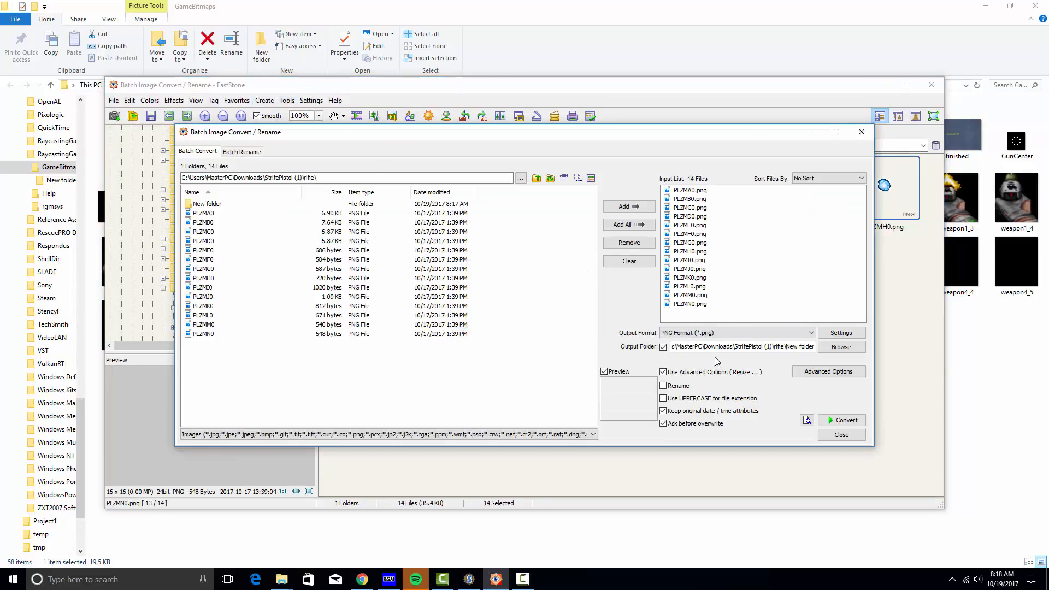
click(828, 371)
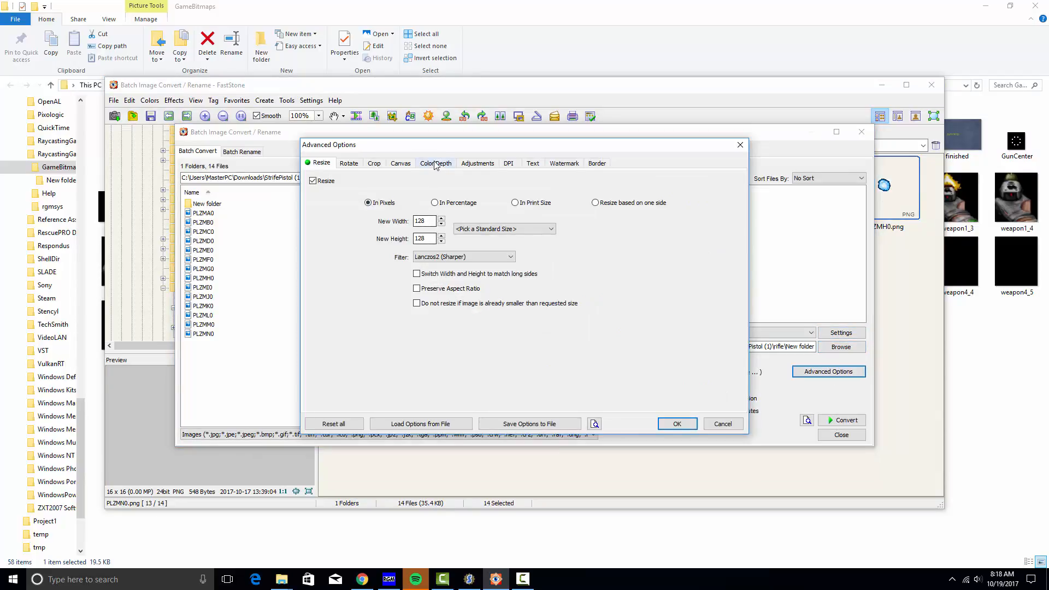
drag(458, 149, 539, 187)
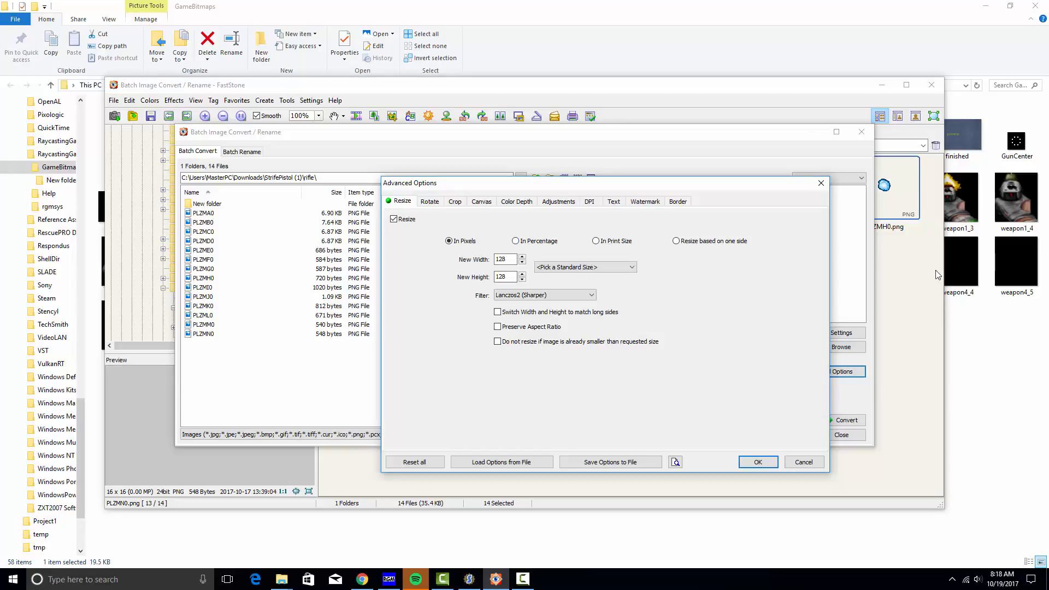
Step: Check the weapon4_4 bitmap in GameBitmaps, and apply a resize height of 148 pixels with the aspect ratio preserved in FastStone
click(971, 266)
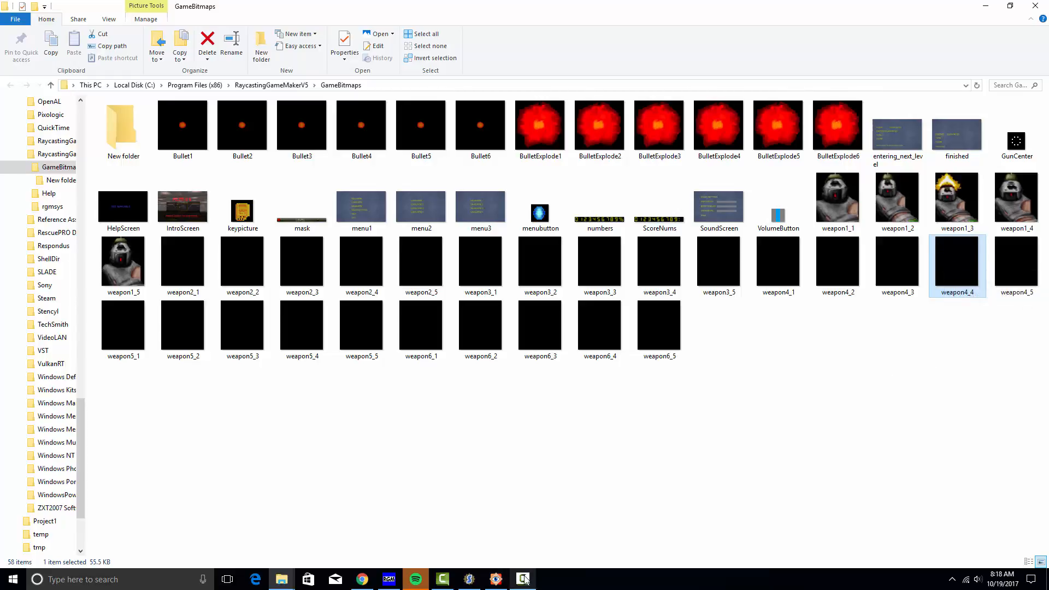
click(495, 579)
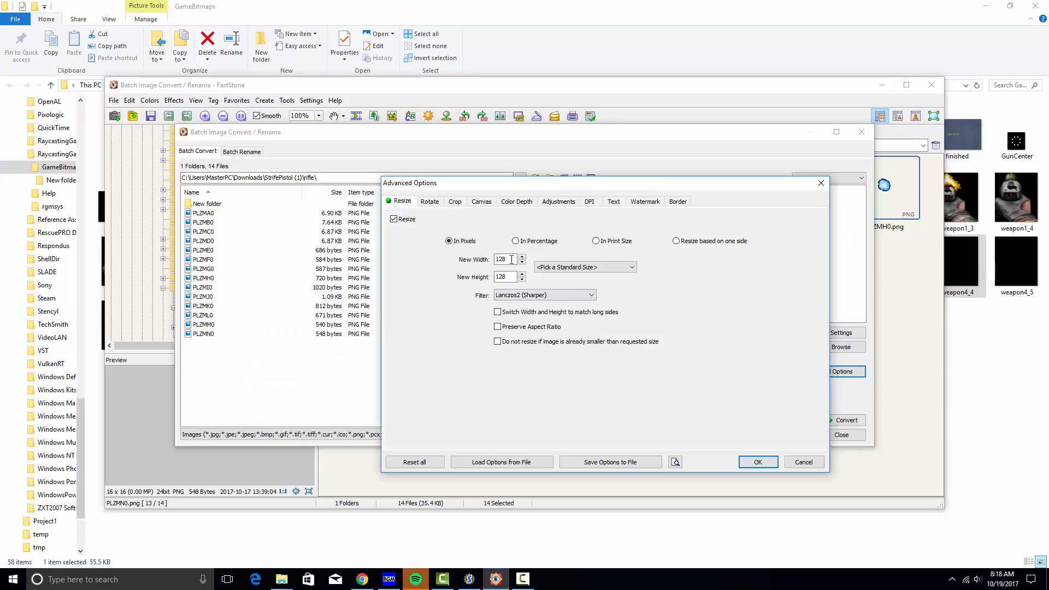
click(512, 278)
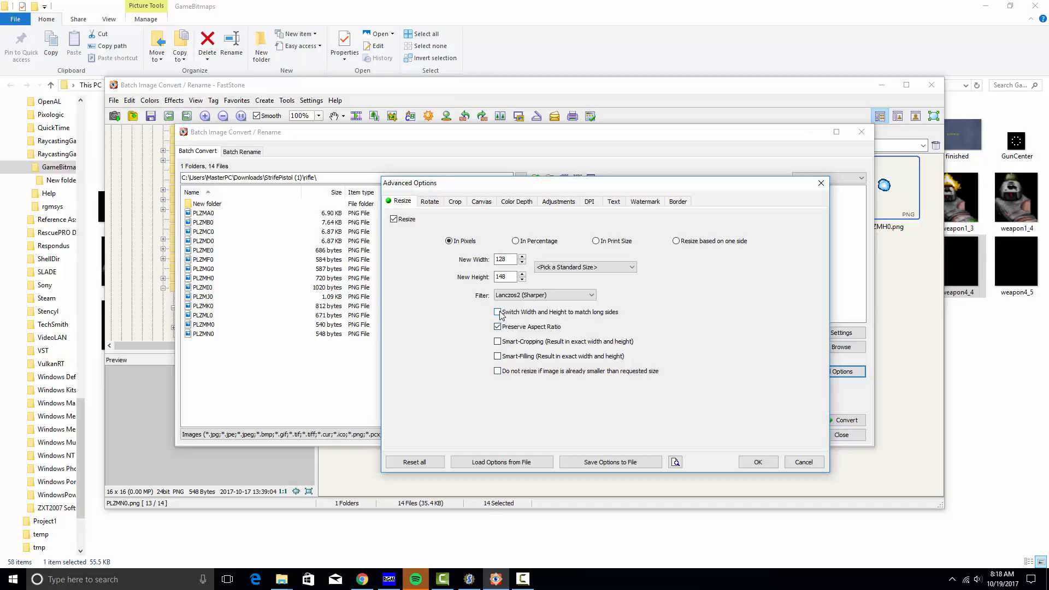
click(758, 461)
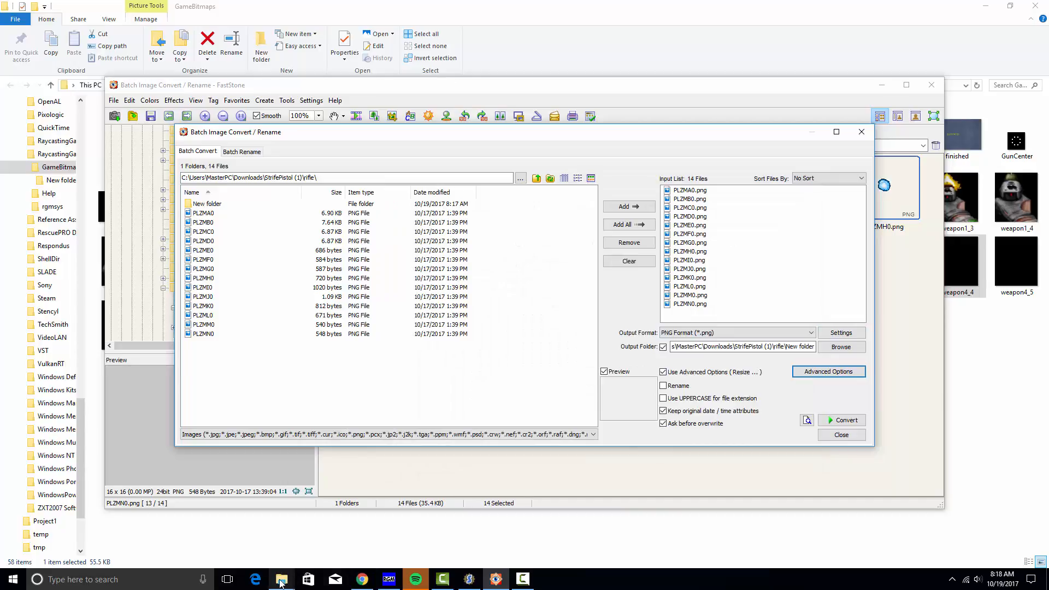
Step: Switch to rifle's New folder in File Explorer and delete all the previously converted images
mouse_move(281, 579)
click(345, 525)
click(124, 131)
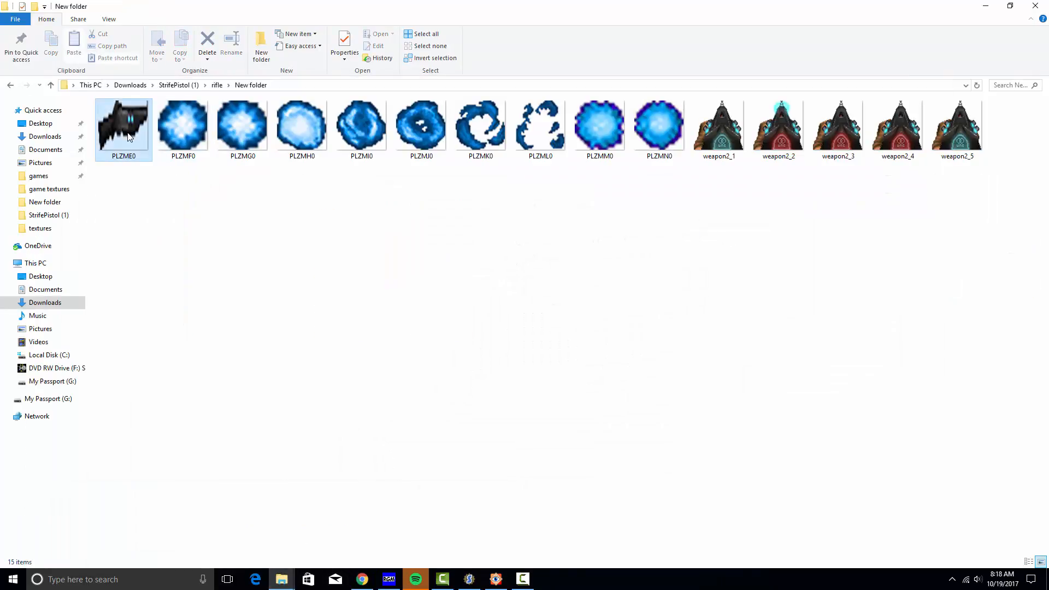
shift+click(952, 119)
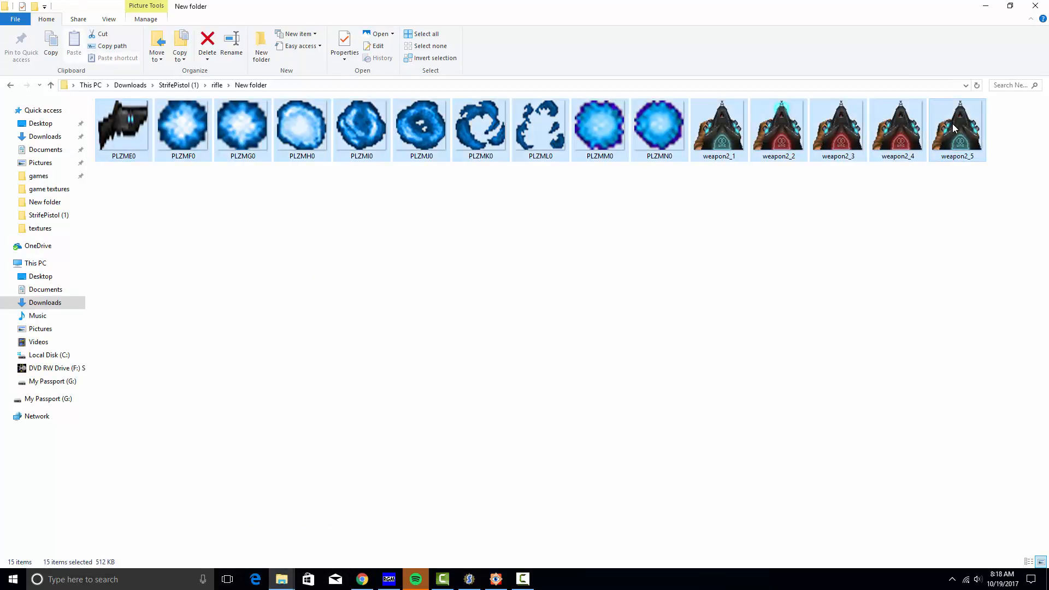
key(Delete)
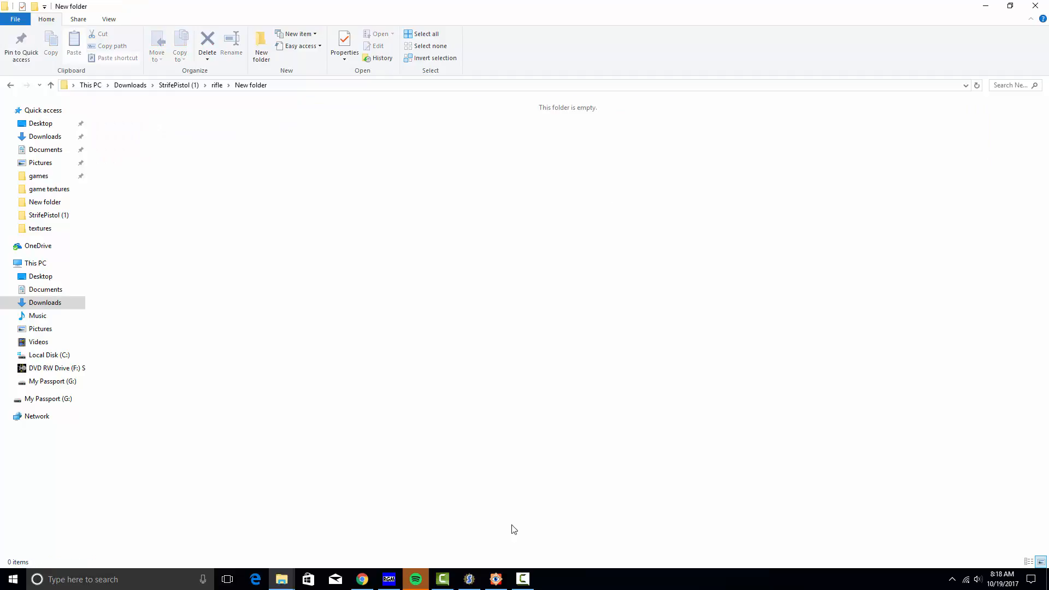
Step: Convert all listed rifle images in FastStone with the new resize settings and return to rifle's New folder
click(495, 579)
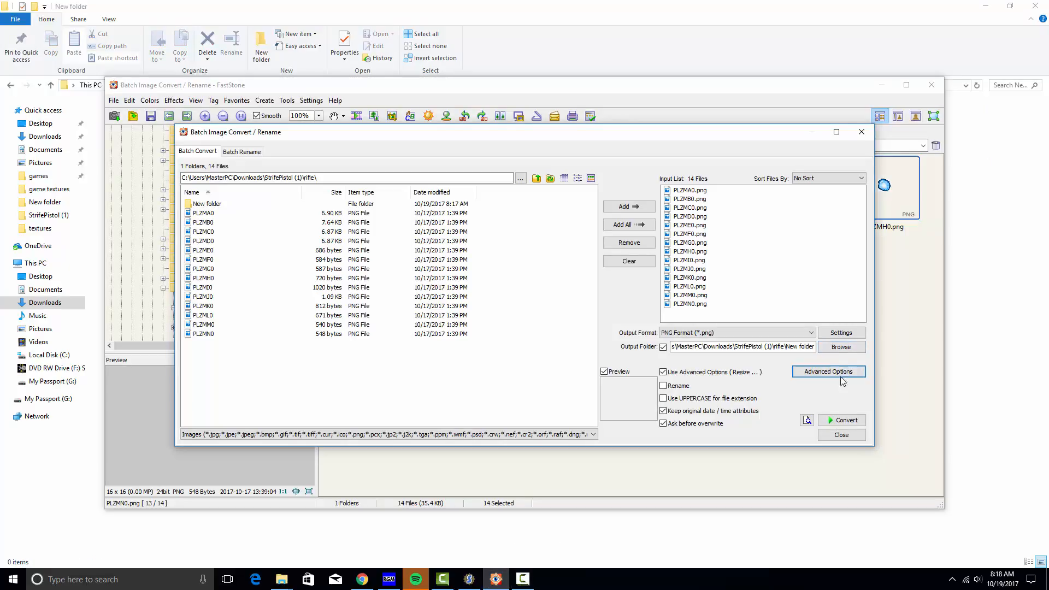
click(845, 419)
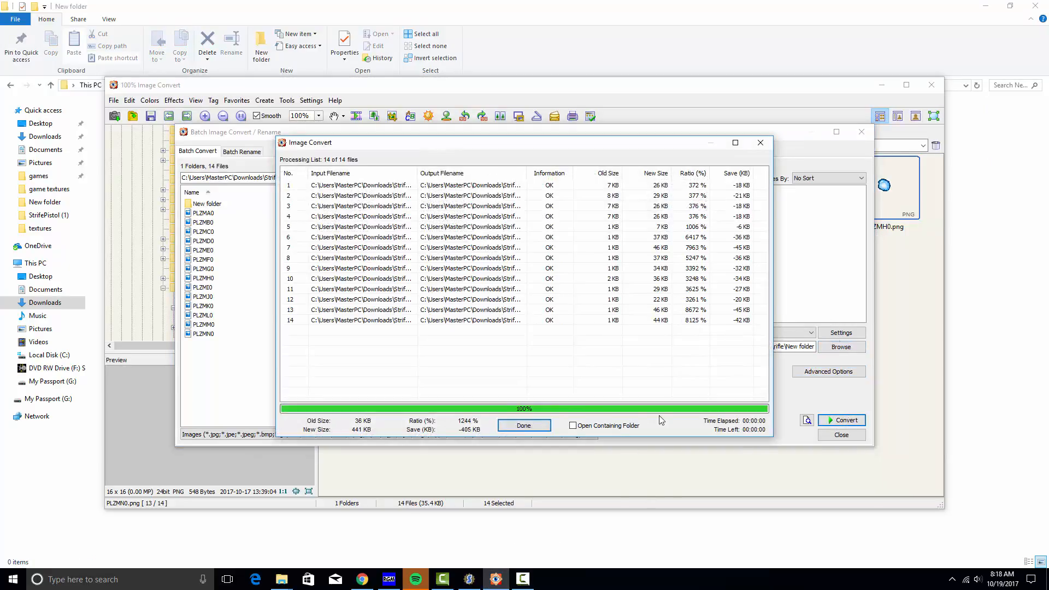
click(984, 282)
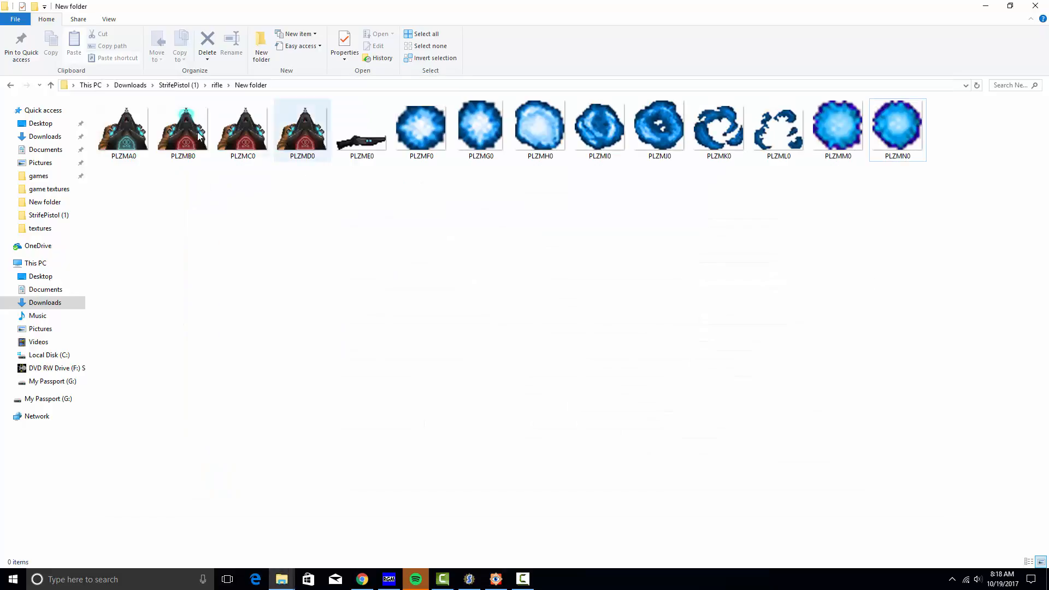
right_click(121, 123)
click(164, 406)
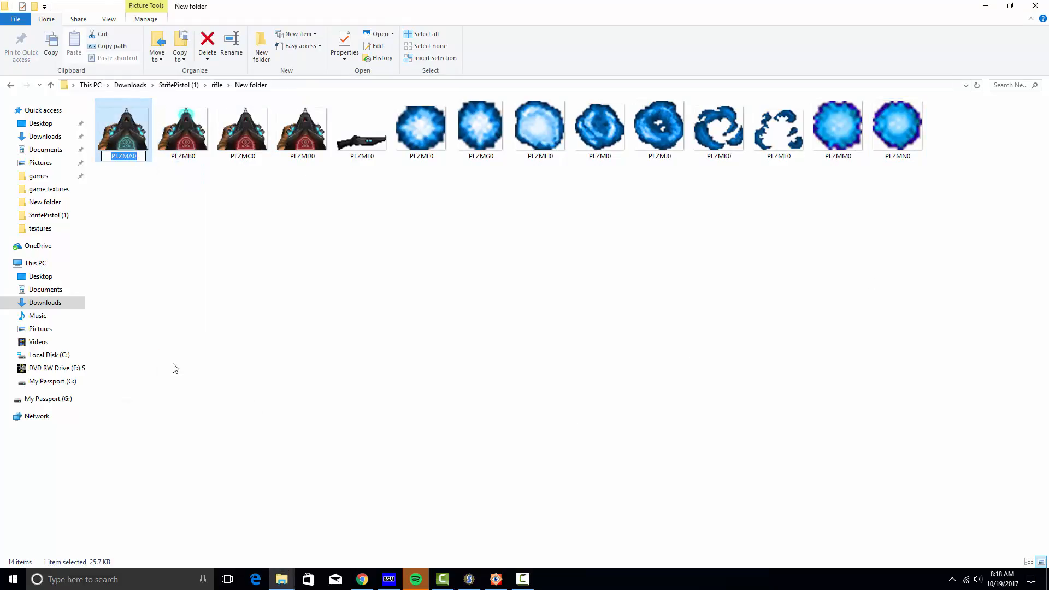
text(CUsersMasterPCDownloadsStrifePistol (1)rifleNew folder)
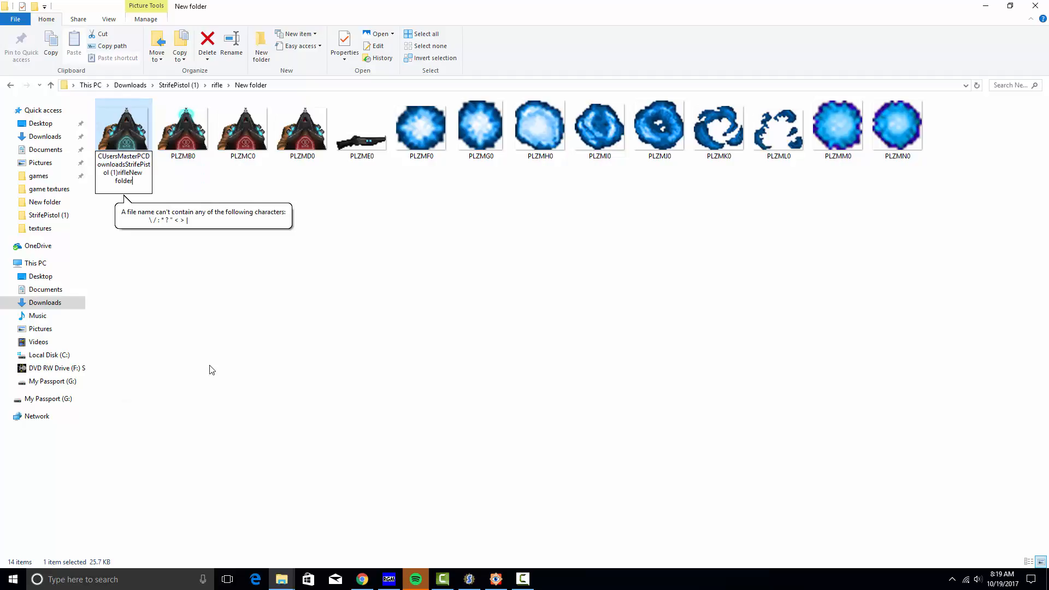
key(ctrl+z)
click(340, 329)
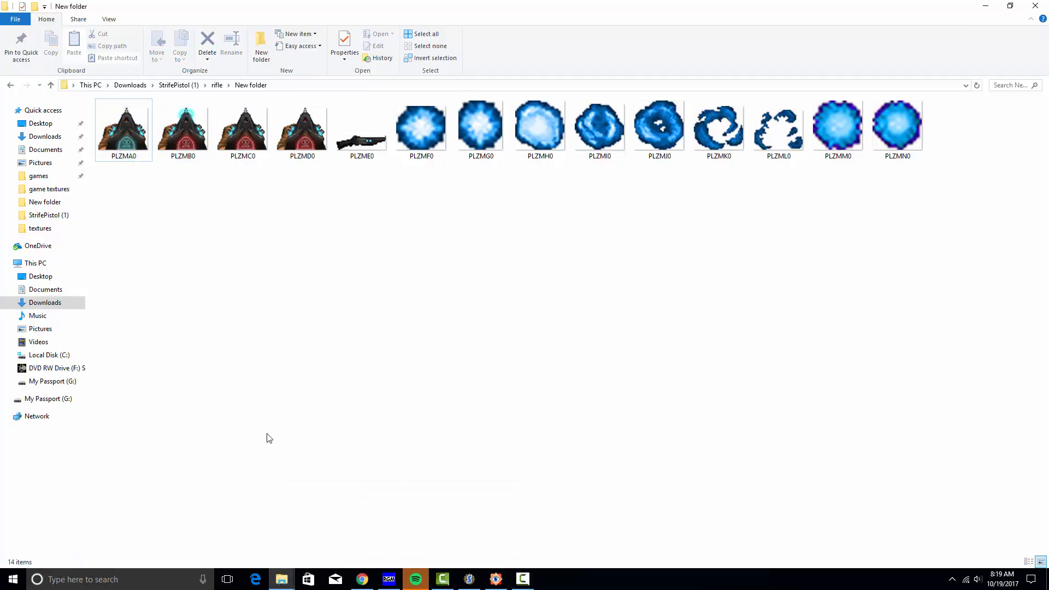
Step: Switch to the GameBitmaps folder and copy the file name of the weapon2_1 bitmap
click(362, 578)
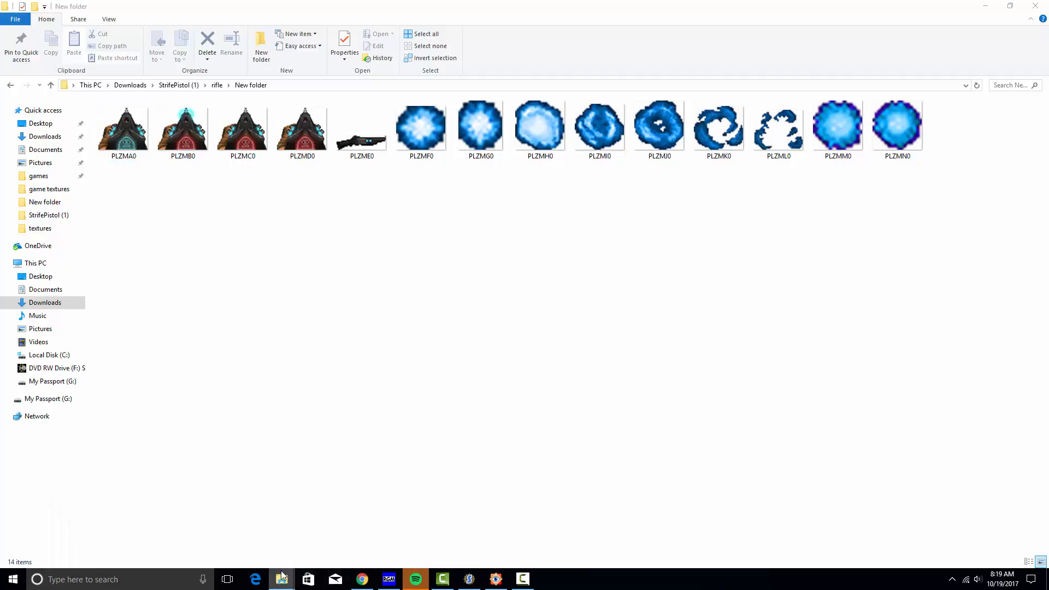
mouse_move(282, 576)
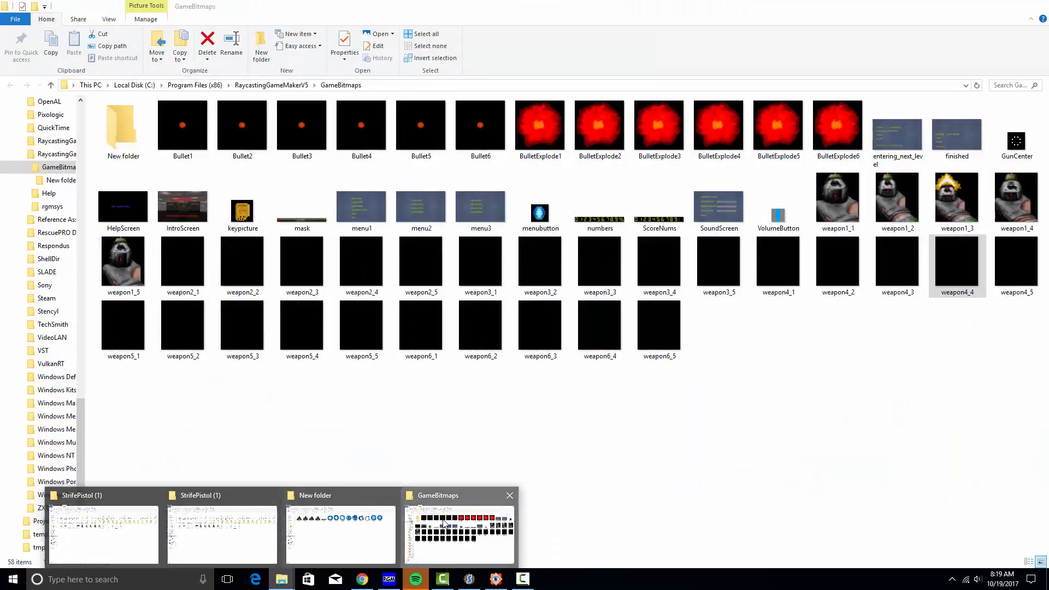
click(229, 533)
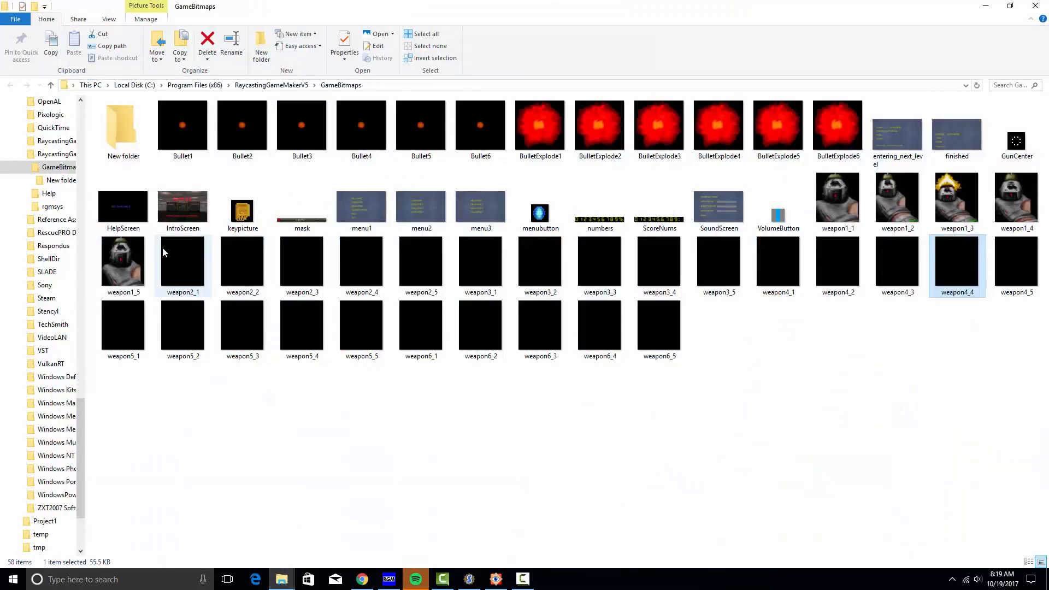
right_click(191, 271)
click(234, 538)
key(ctrl+c)
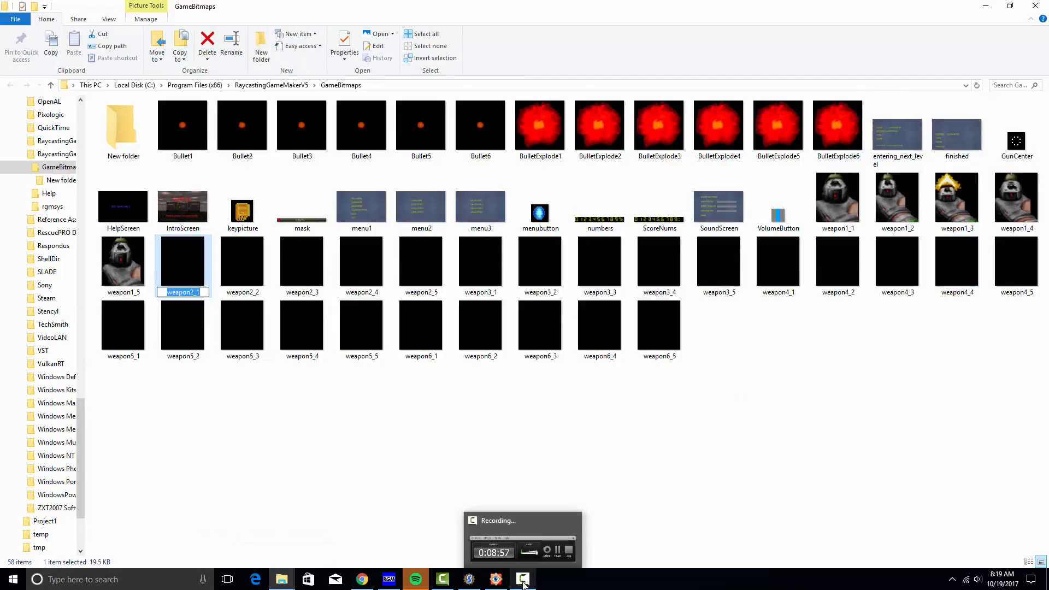
mouse_move(476, 583)
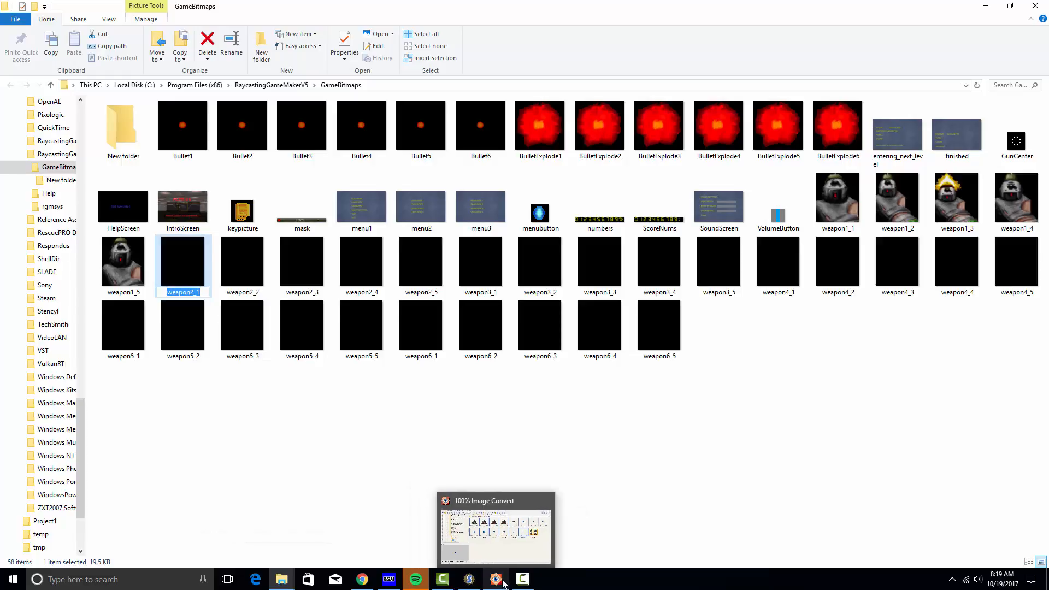
mouse_move(415, 584)
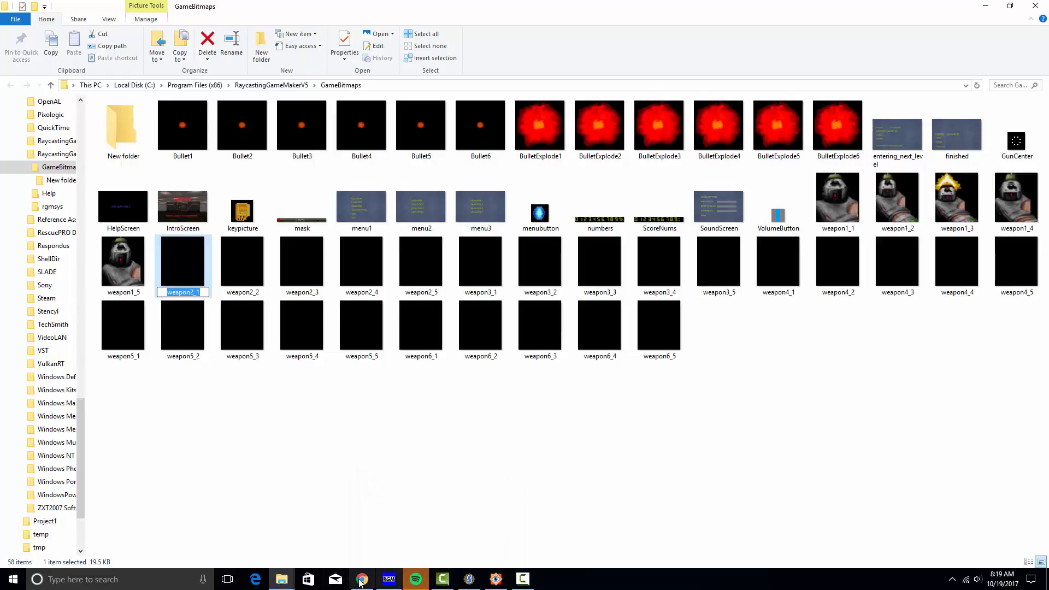
Step: Return to rifle's New folder and rename the PLZMA0 image as weapon2_1 using the copied name
click(290, 583)
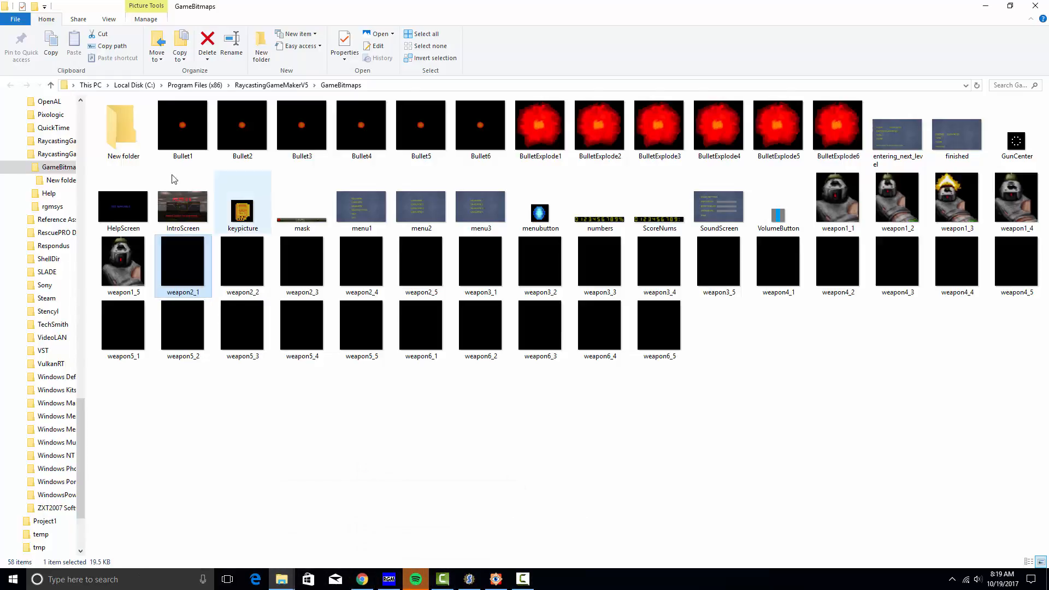
click(339, 534)
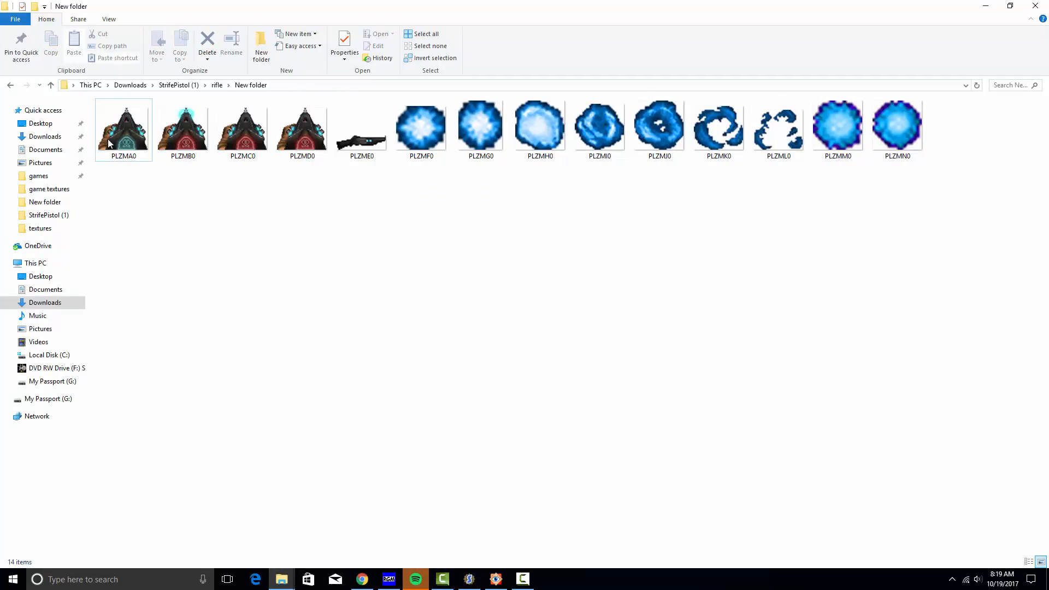
right_click(144, 135)
click(213, 417)
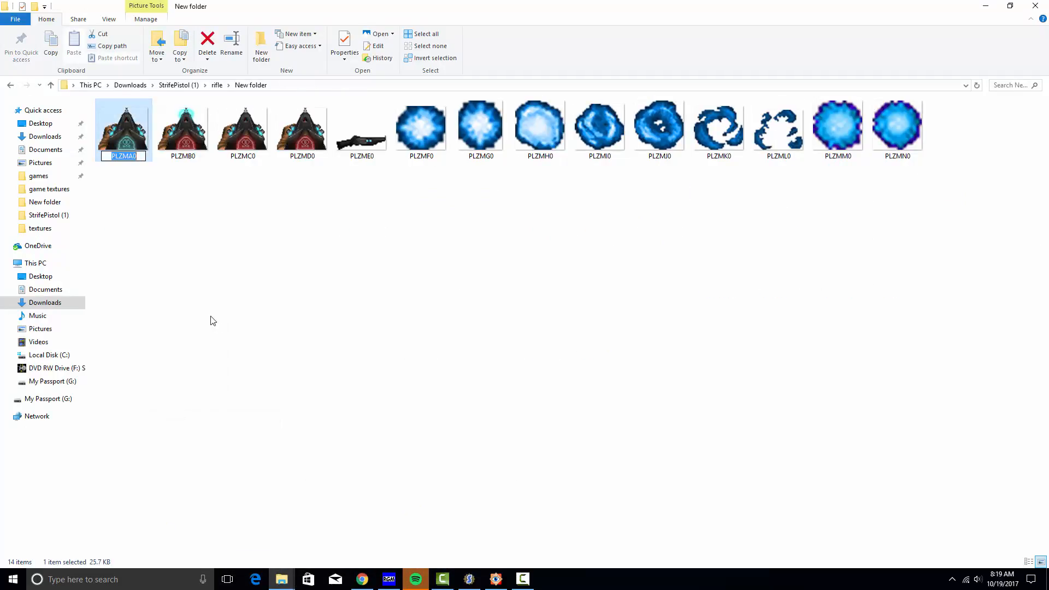
key(ctrl+v)
key(Return)
Step: Rename the PLZMB0 rifle image as weapon2_2
right_click(141, 137)
click(184, 416)
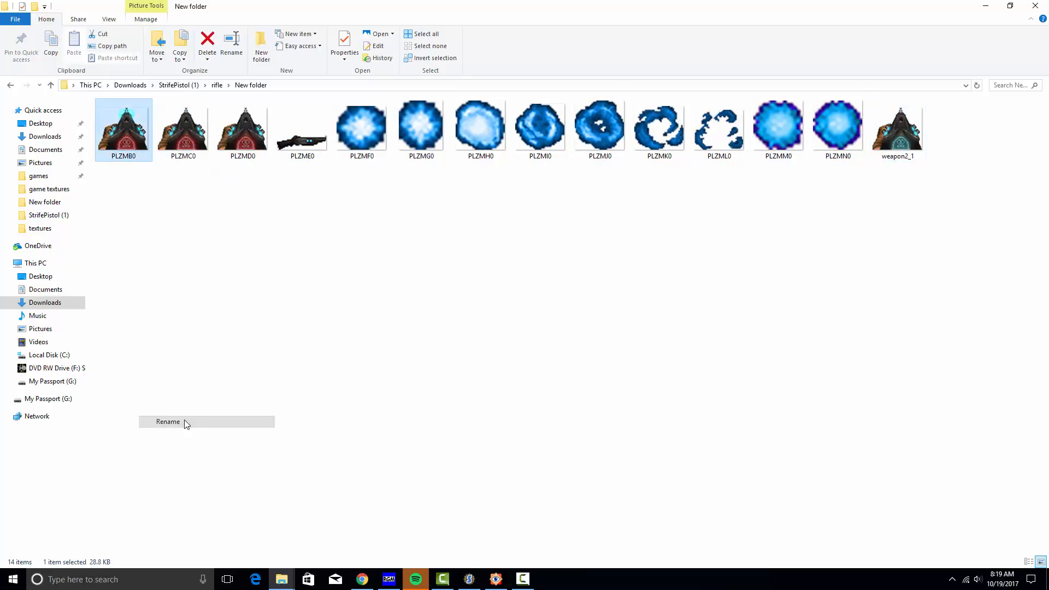
key(ctrl+v)
key(BackSpace)
text(2)
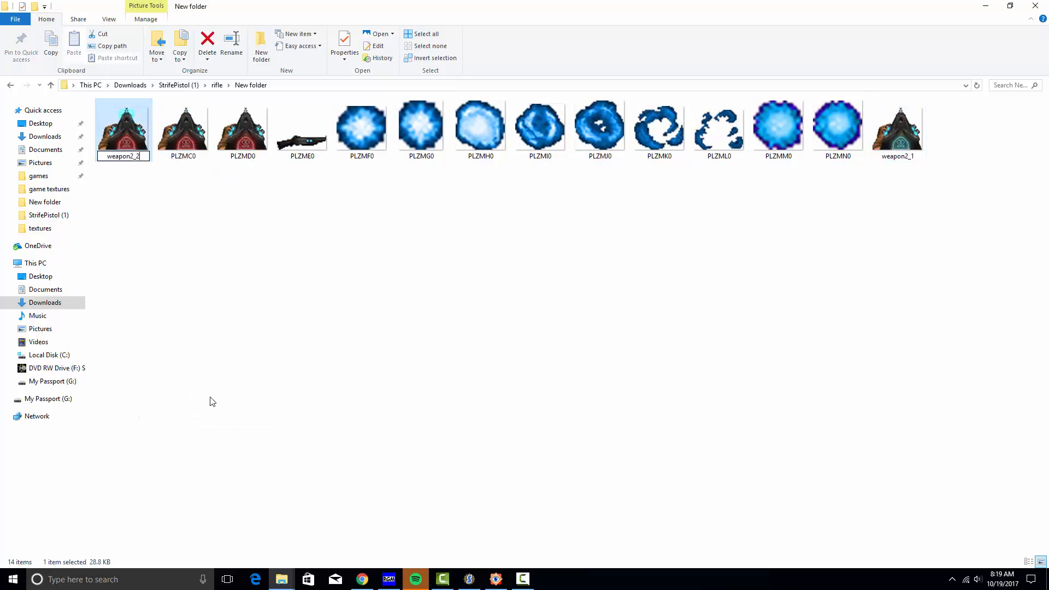
key(Return)
Step: Rename the PLZMC0 rifle image as weapon2_3
right_click(117, 127)
click(148, 413)
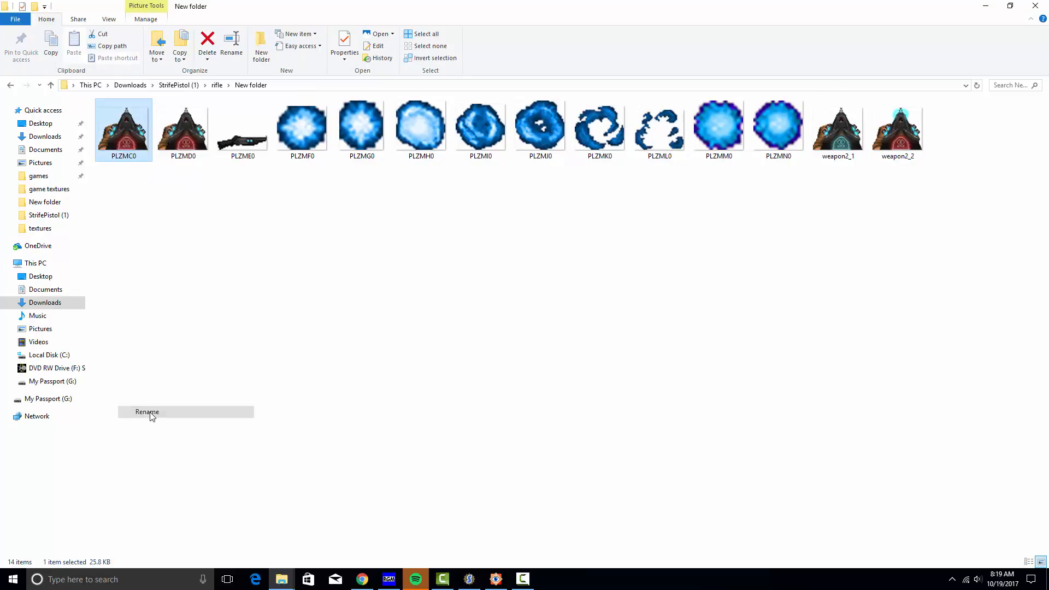
text(weapon2_2)
key(BackSpace)
text(3)
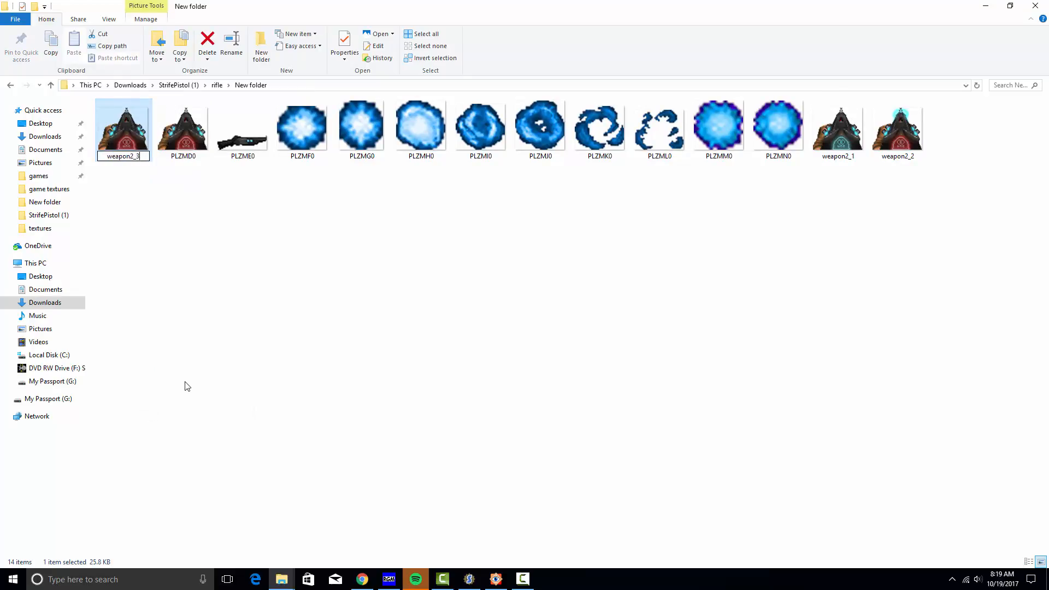
key(Return)
Step: Rename the PLZMD0 rifle image as weapon2_4
right_click(119, 145)
click(152, 427)
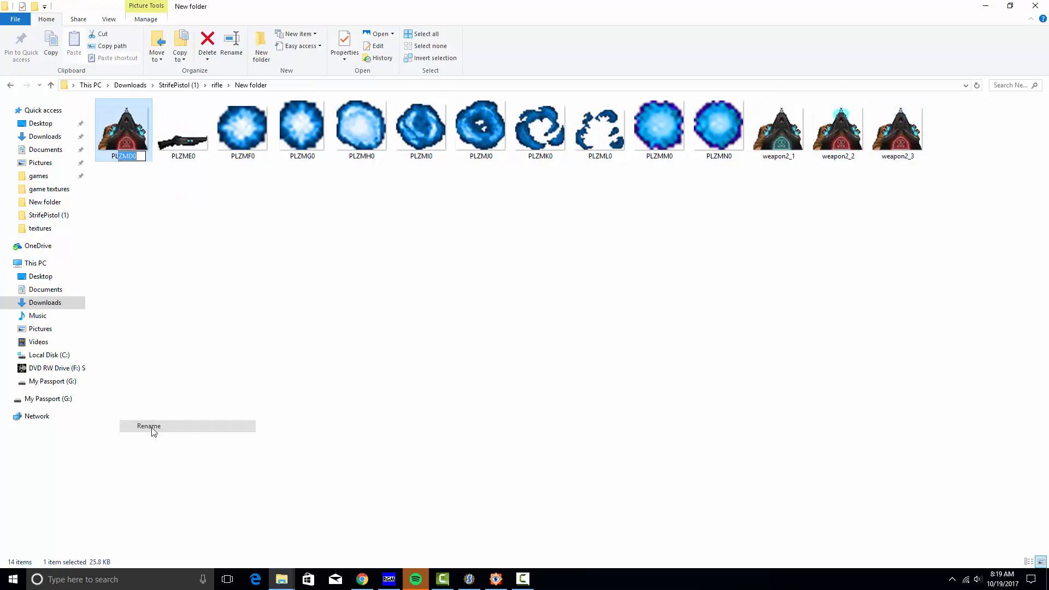
text(weapon2_2)
key(BackSpace)
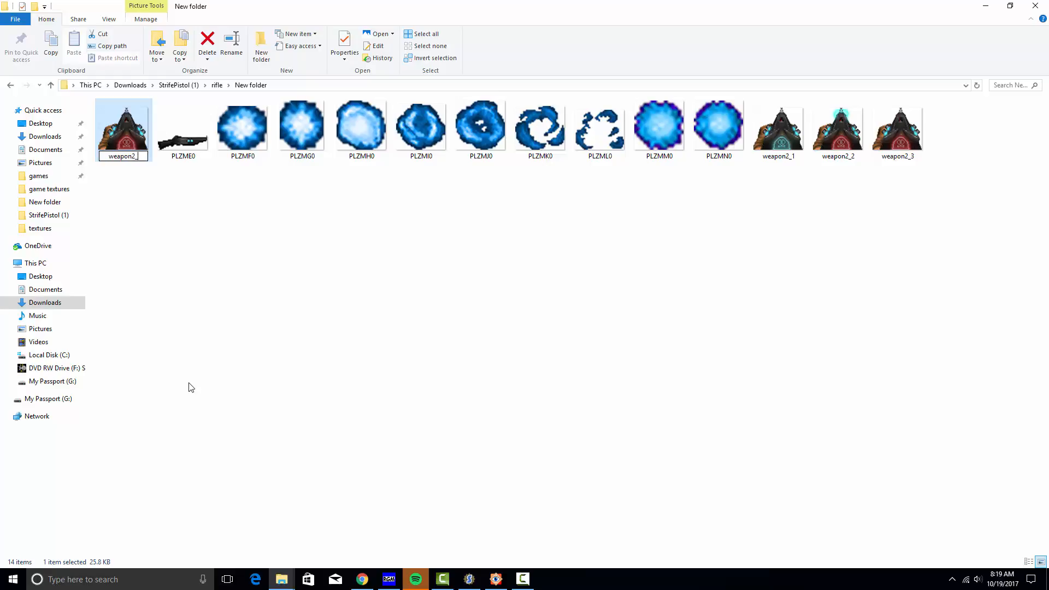
text(4)
key(Return)
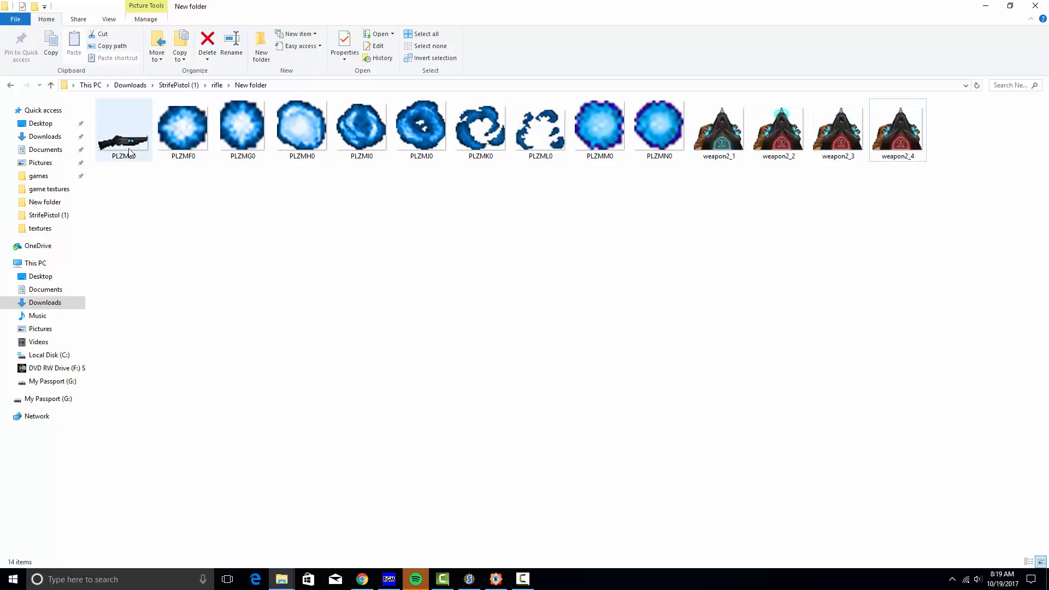
right_click(719, 134)
click(749, 420)
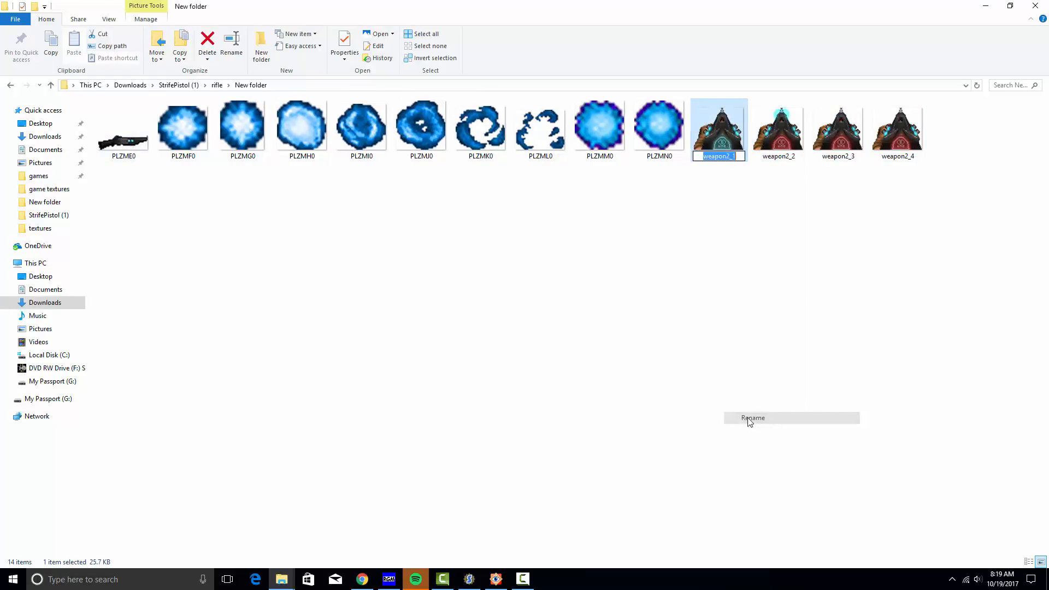
key(End)
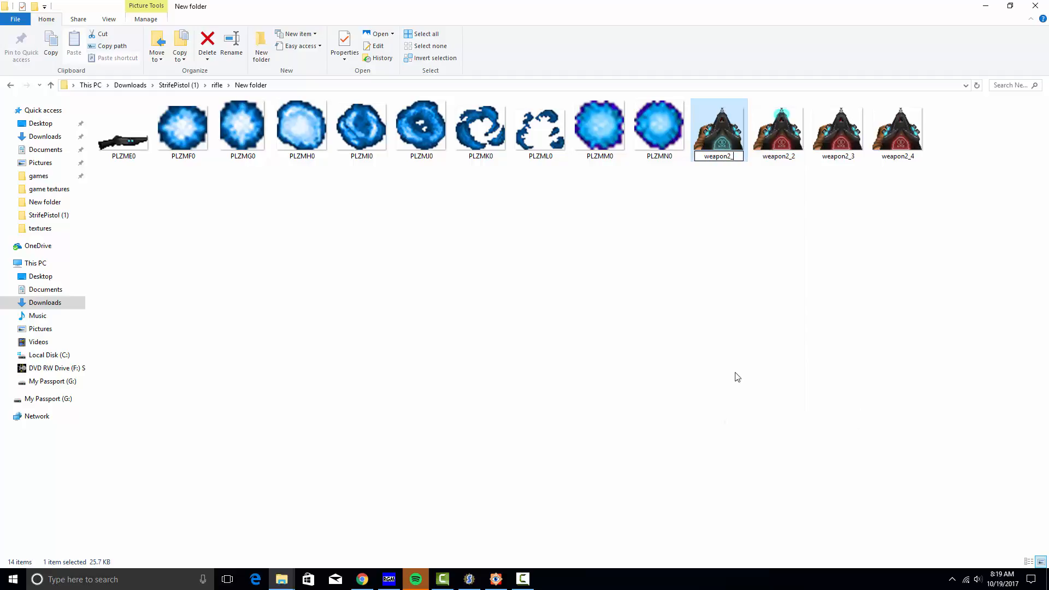
text(5)
click(736, 374)
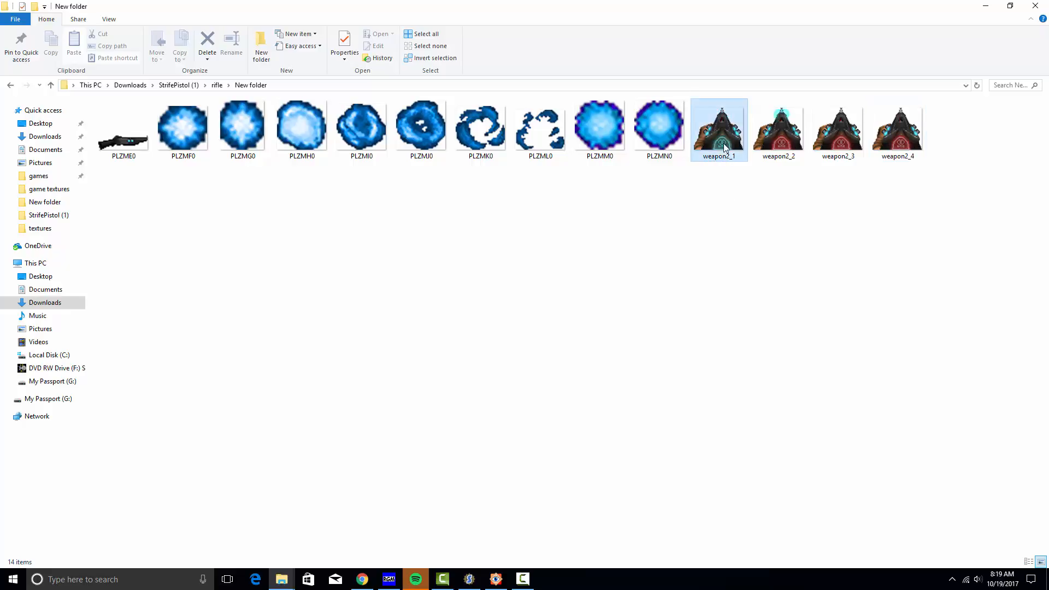
Step: Duplicate the weapon2_1 image within rifle's New folder
right_click(724, 143)
click(718, 131)
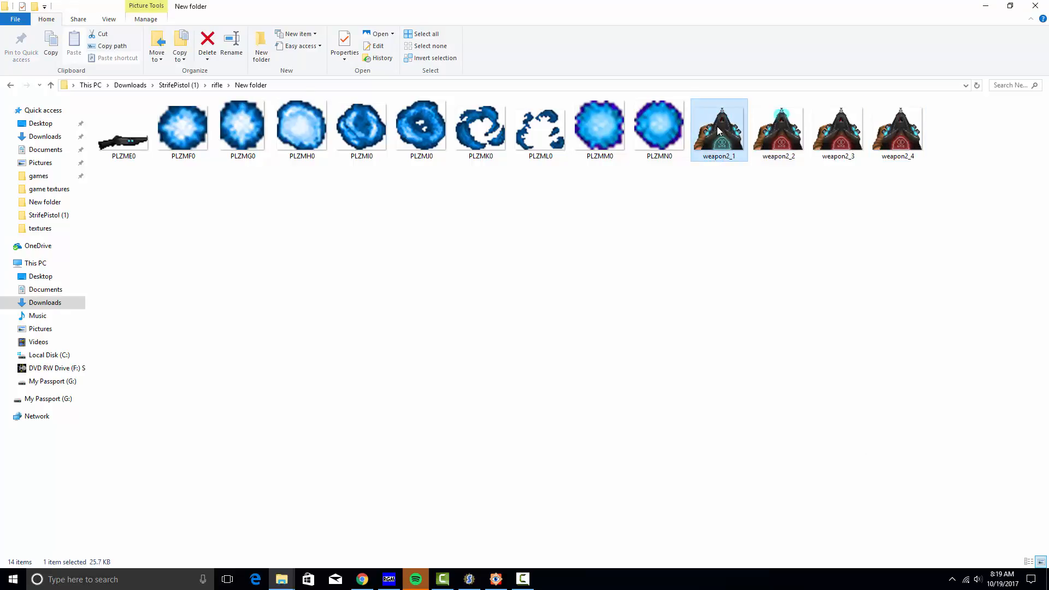
key(ctrl+c)
key(ctrl+v)
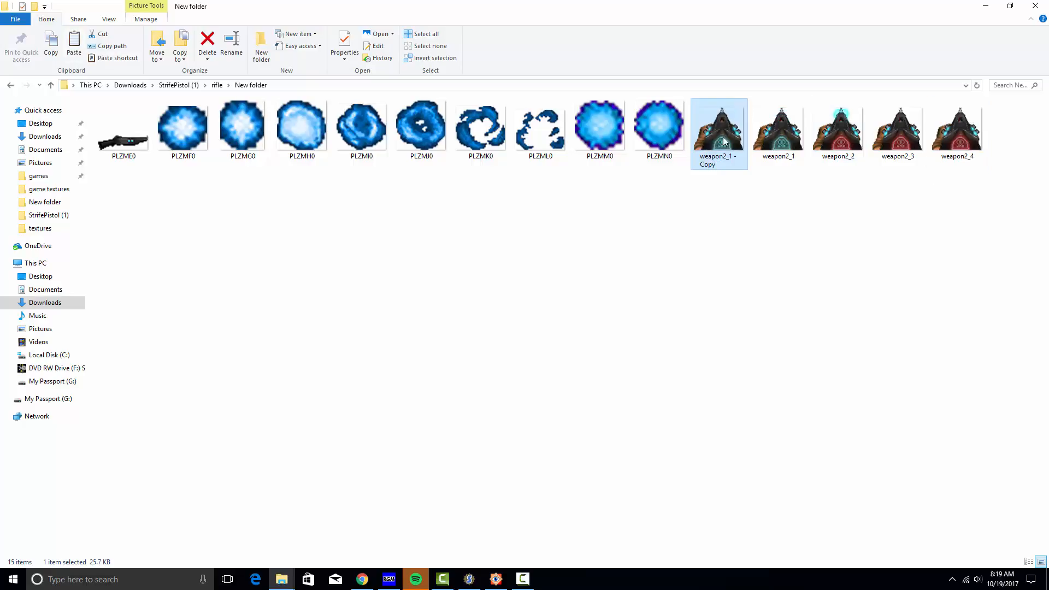
Step: Rename the duplicate of the weapon2_1 image as weapon2_5
right_click(724, 142)
click(749, 422)
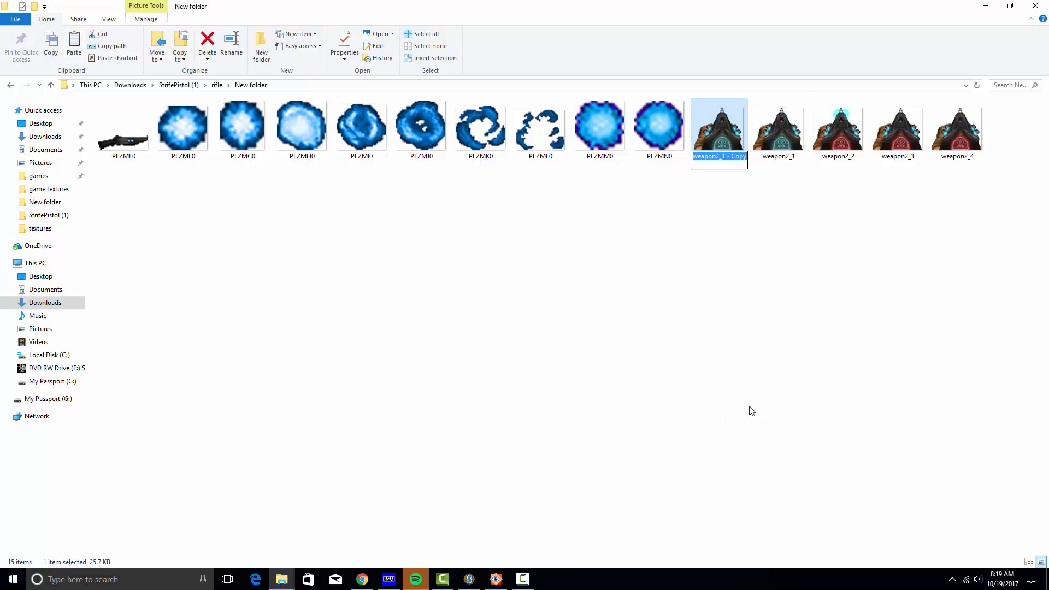
key(End)
key(BackSpace)
key(BackSpace)
key(BackSpace)
key(BackSpace)
key(BackSpace)
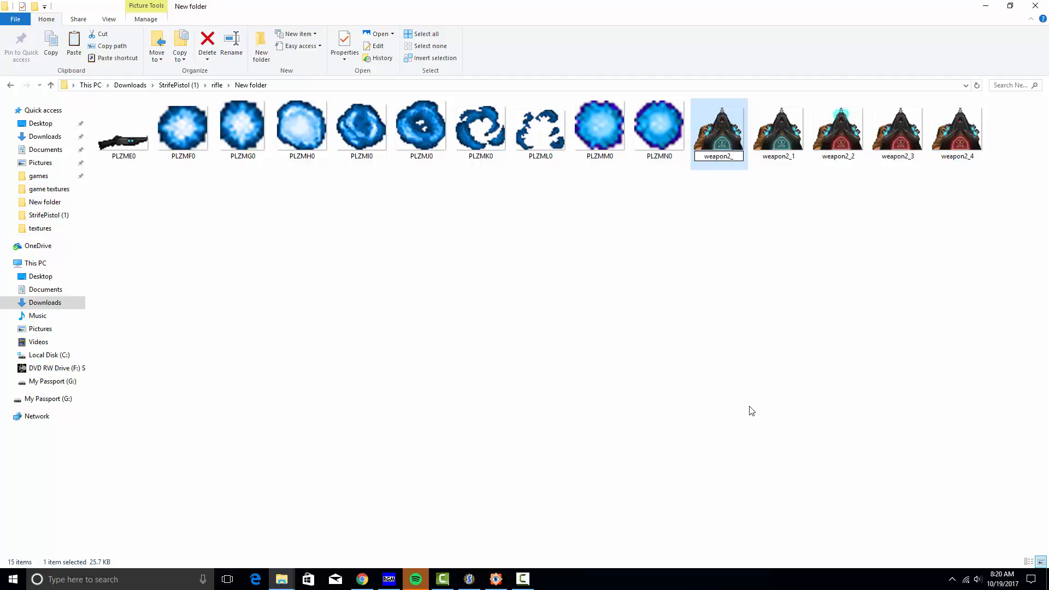
text(5)
key(Return)
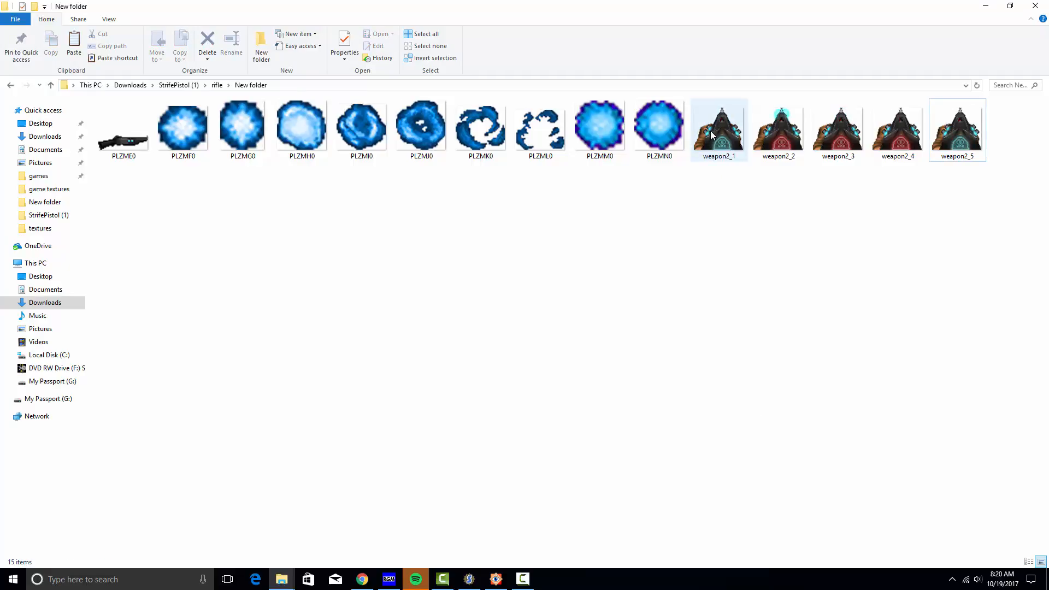
Step: Delete the black weapon2_1 to weapon2_5 bitmaps from GameBitmaps, granting administrator permission for all current items
click(571, 86)
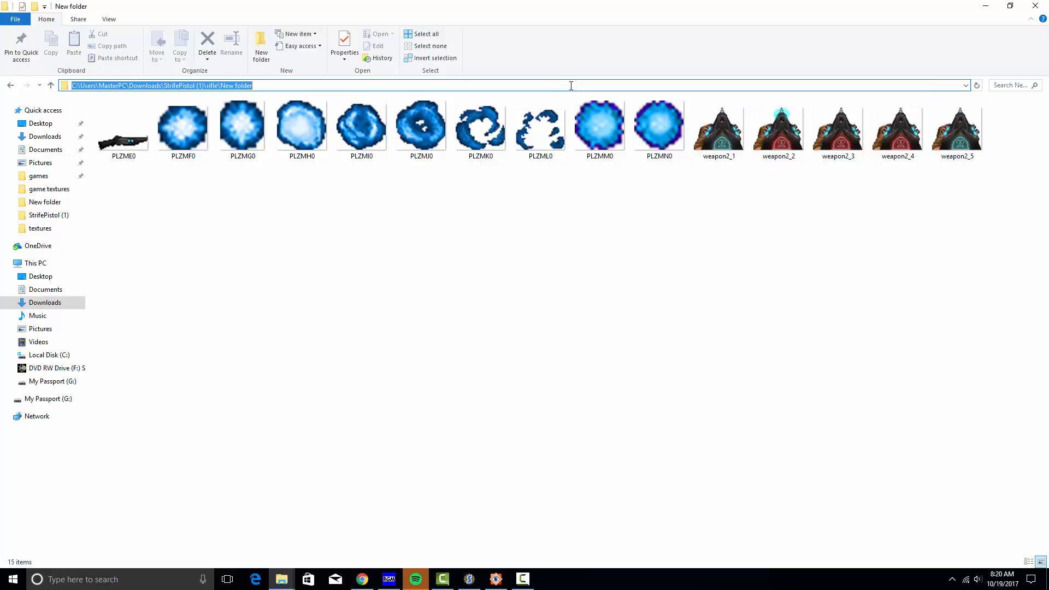
key(Escape)
mouse_move(281, 579)
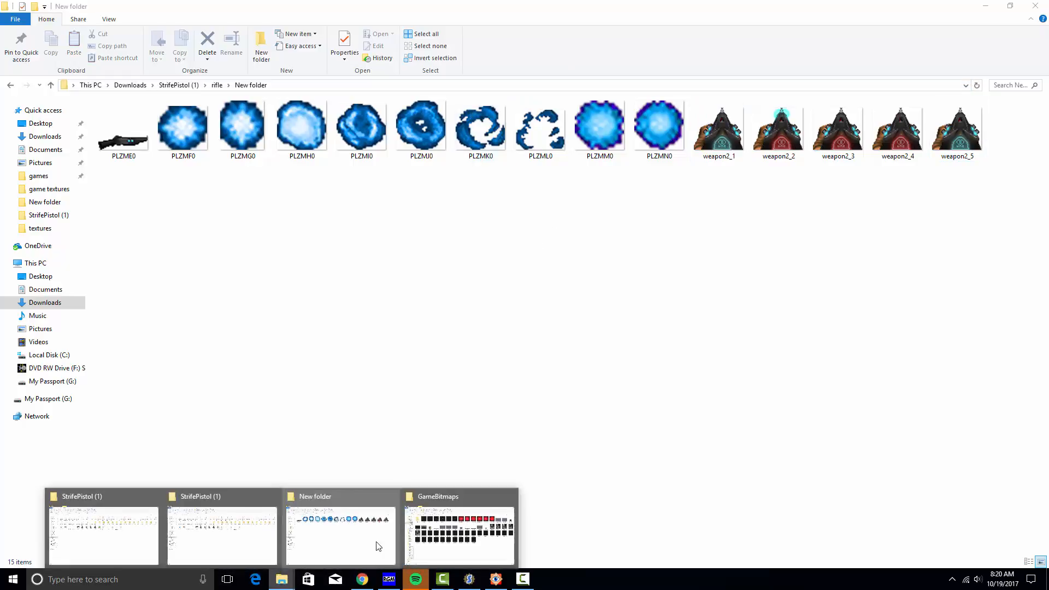
click(441, 529)
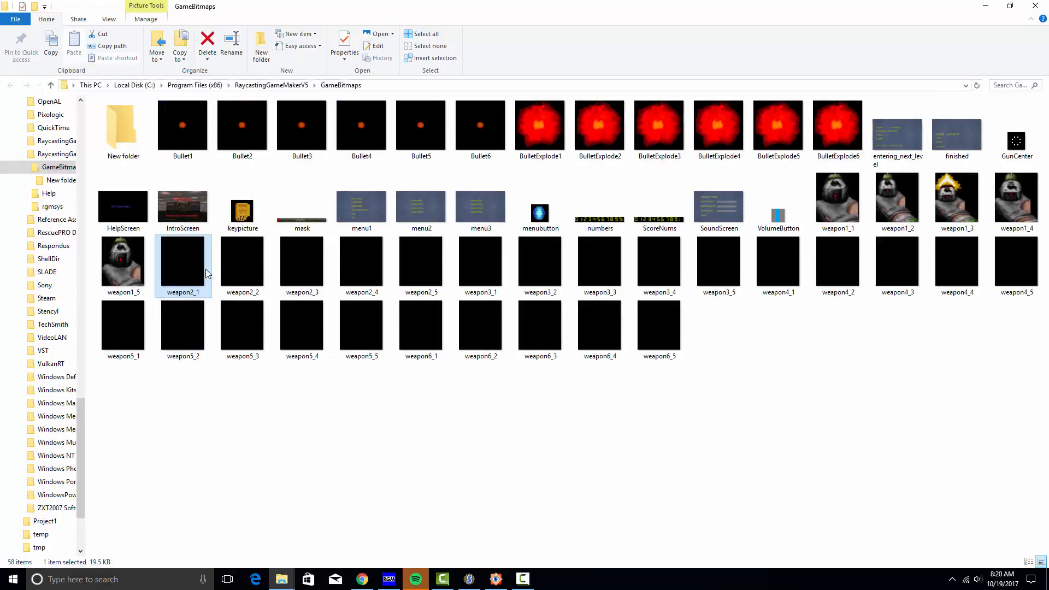
shift+click(418, 266)
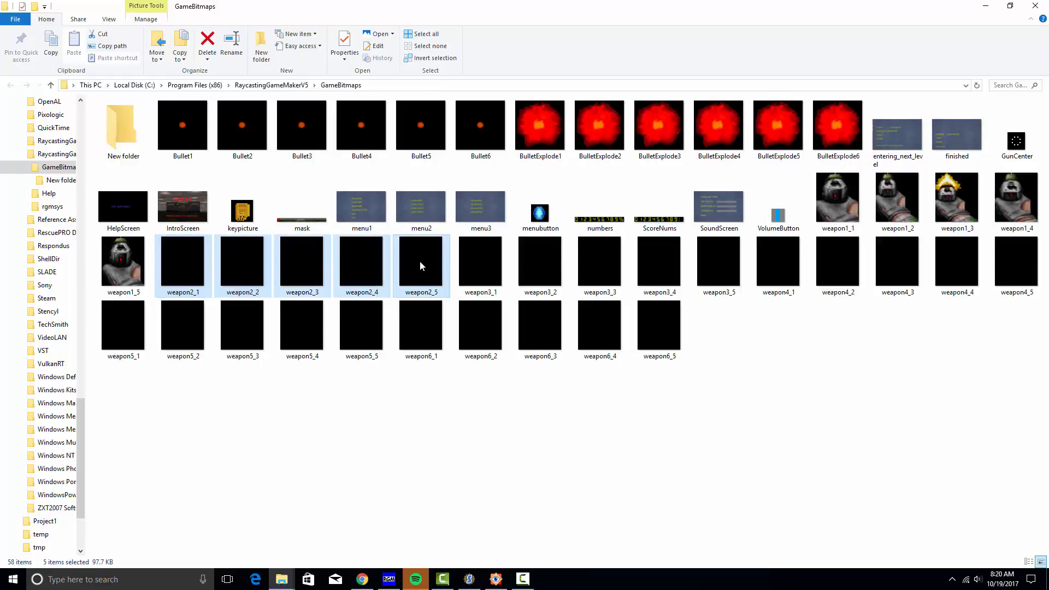
key(Delete)
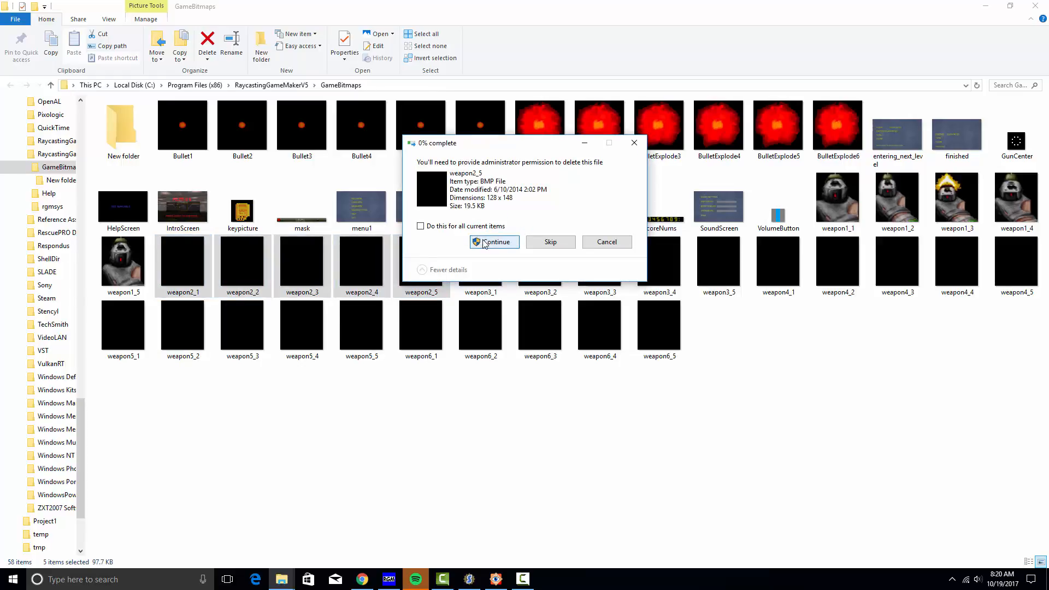
click(483, 242)
click(438, 227)
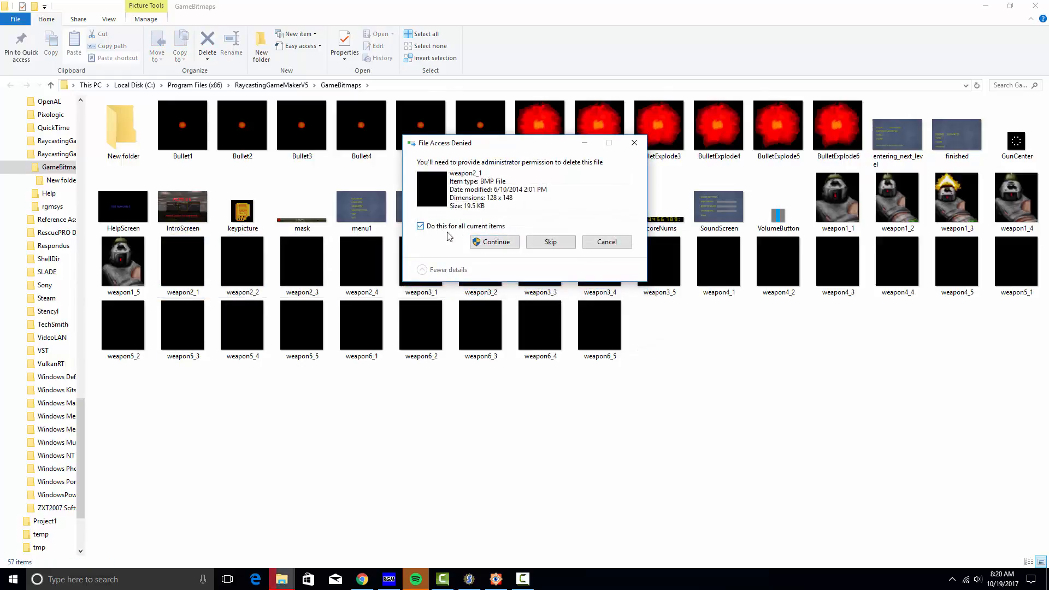
click(495, 242)
Step: Move the GameBitmaps window aside and transfer the weapon2_1 to weapon2_5 images from rifle's New folder into it
drag(300, 6, 1048, 186)
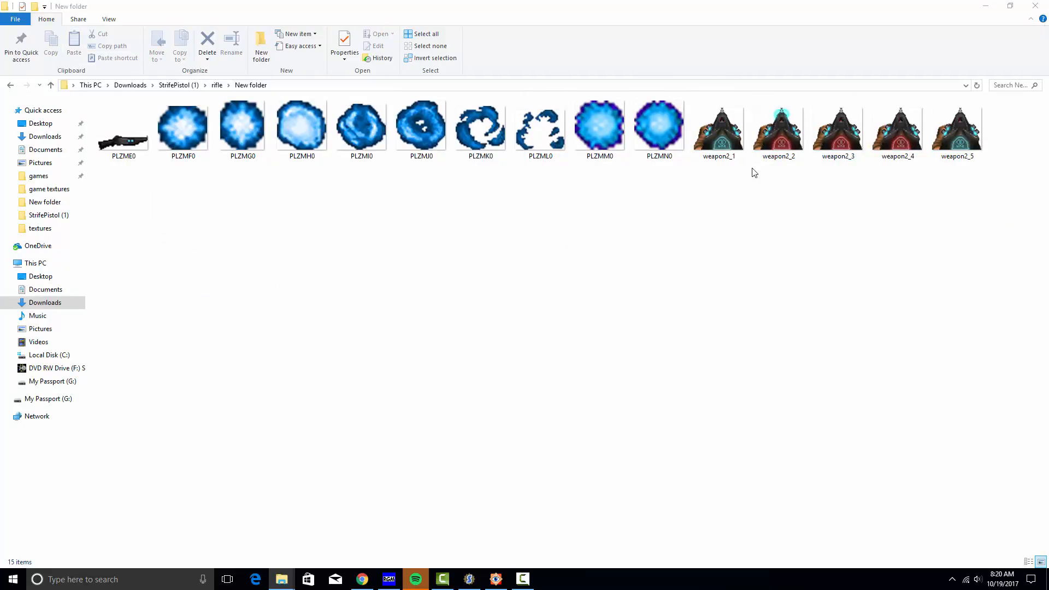
click(718, 128)
shift+click(957, 131)
drag(959, 139, 1048, 143)
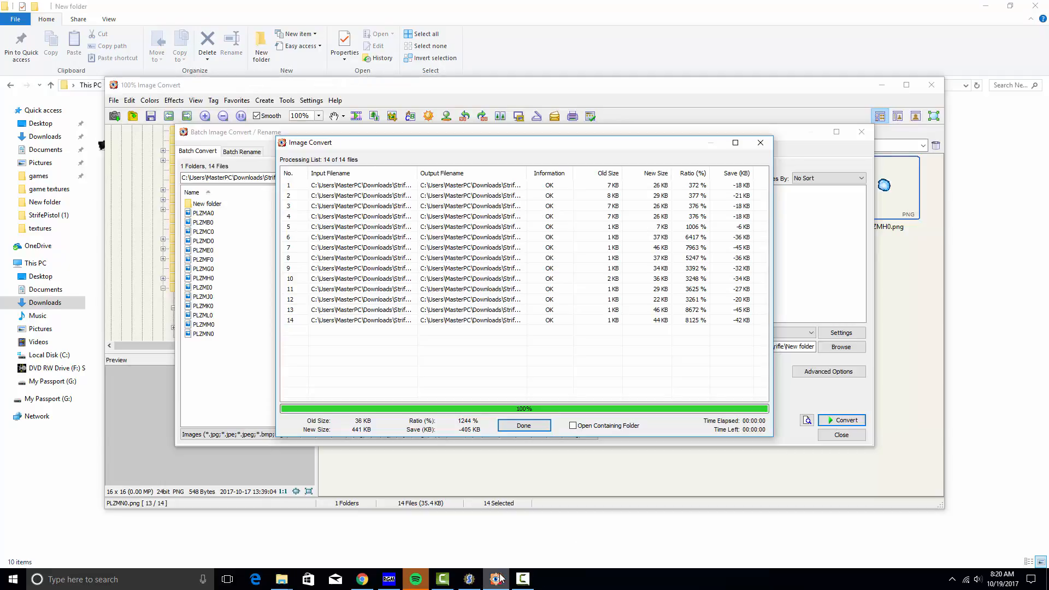
Step: Close the finished image conversion report and minimize the image viewer
click(496, 579)
click(761, 142)
click(496, 580)
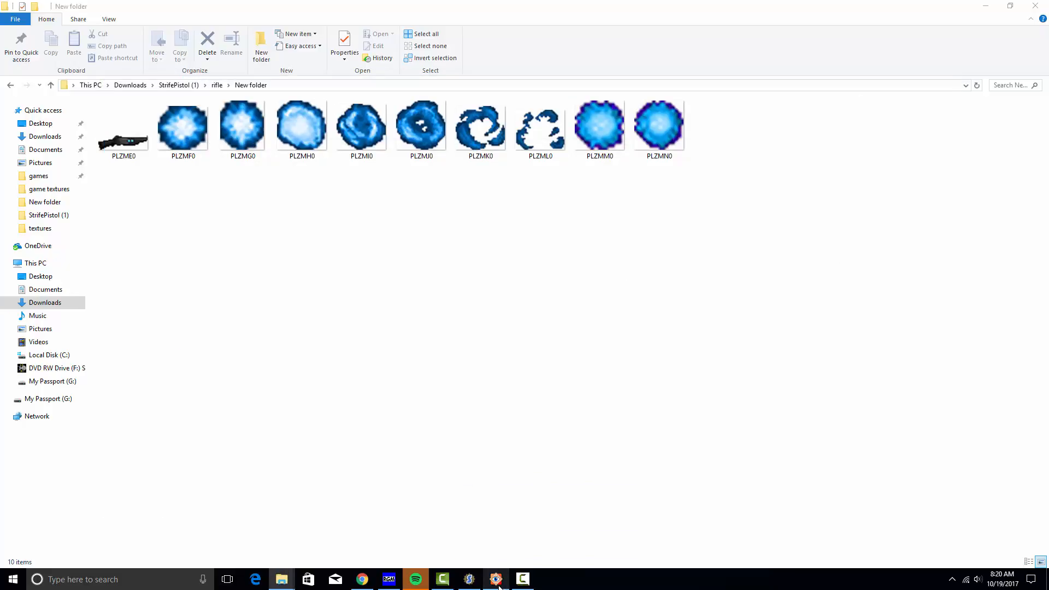
click(496, 579)
click(496, 579)
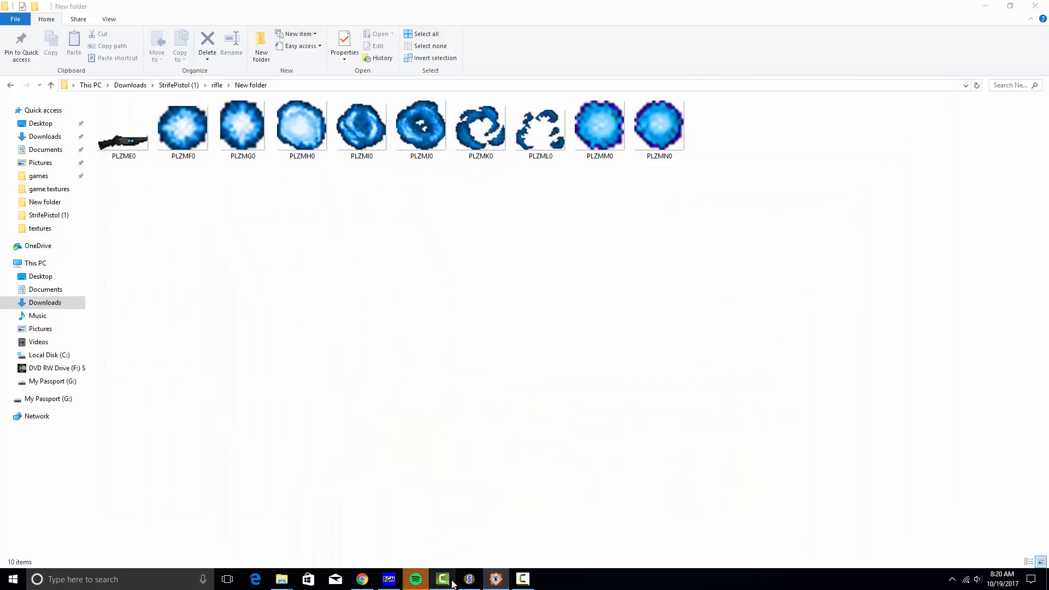
right_click(468, 579)
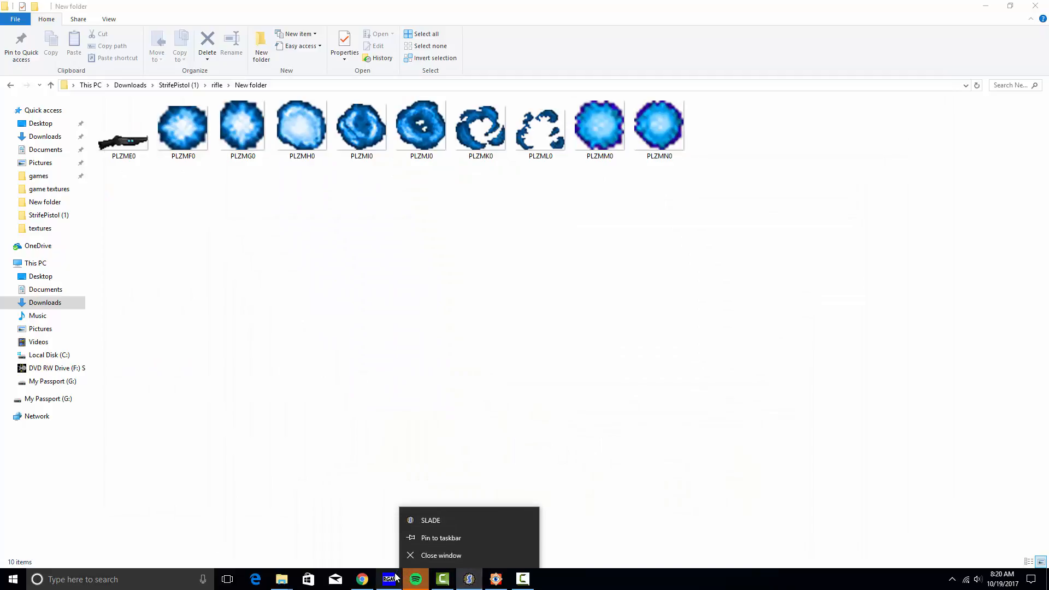
Step: Switch to Raycasting Game Maker and try to import all bitmaps from the GameBitmaps folder
click(390, 579)
click(159, 18)
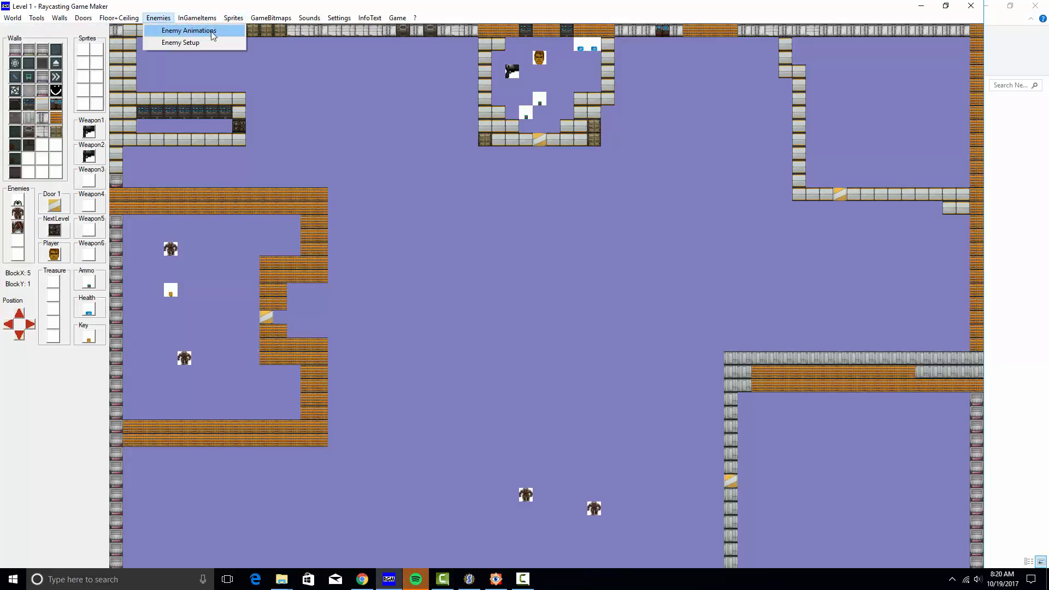
mouse_move(338, 18)
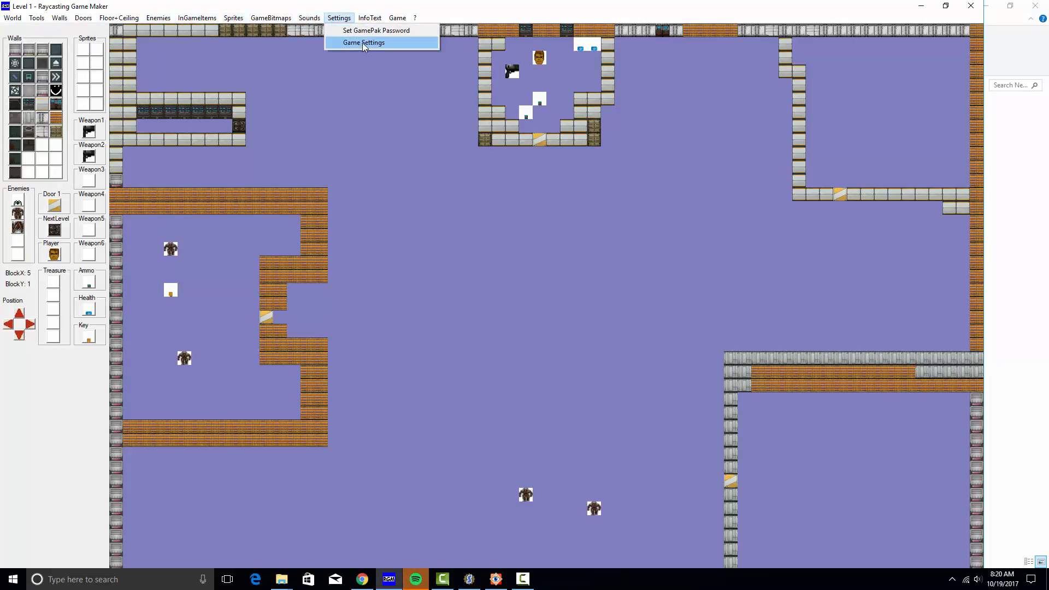
mouse_move(271, 18)
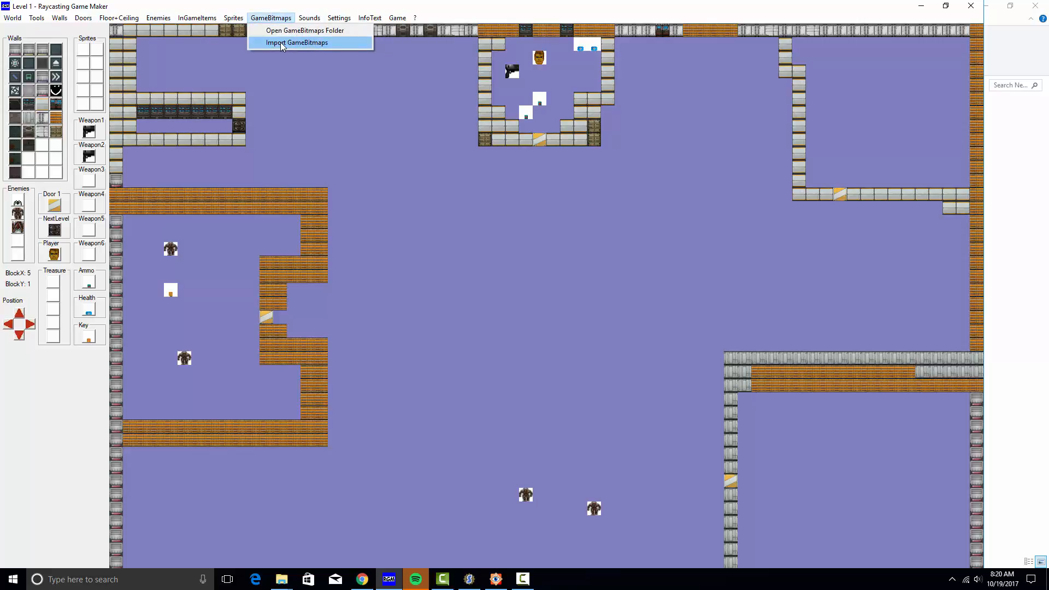
click(281, 43)
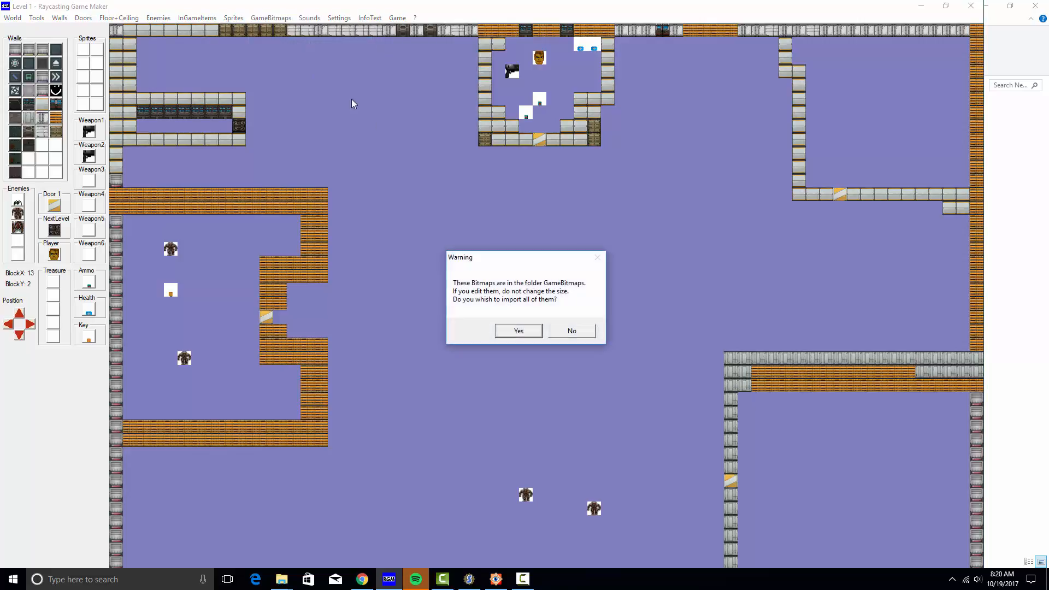
click(519, 332)
click(271, 18)
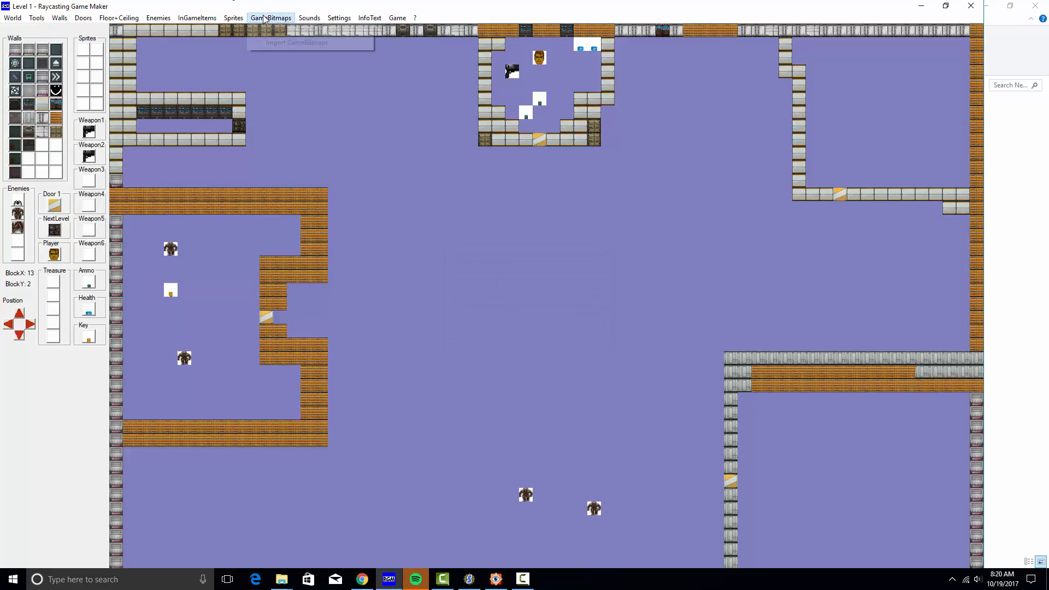
click(281, 43)
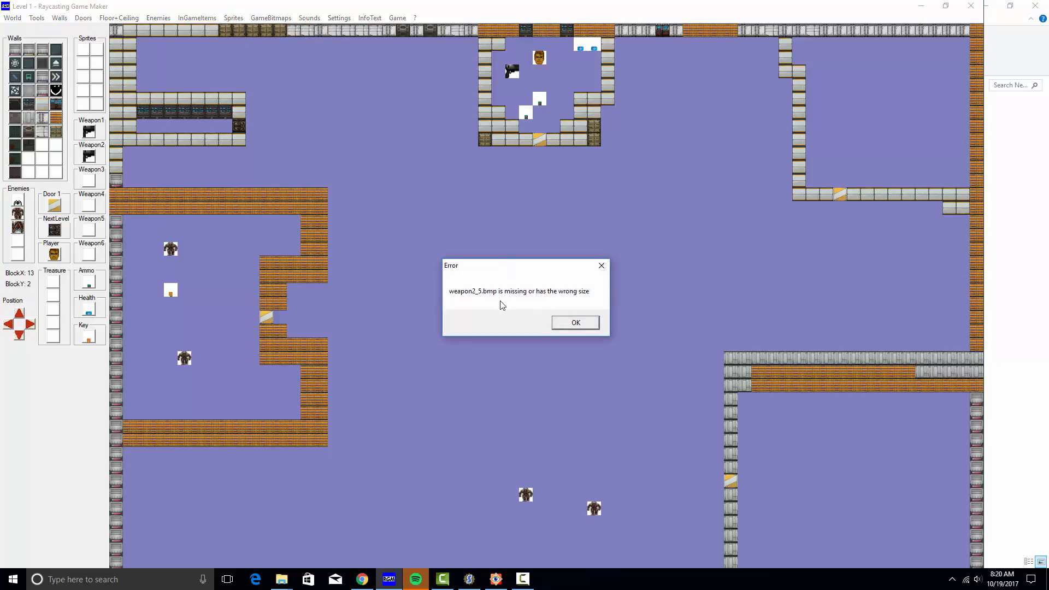
click(577, 324)
Step: Check the dimensions of the existing weapon bitmaps against the new weapon2 images in the GameBitmaps folder
click(1006, 337)
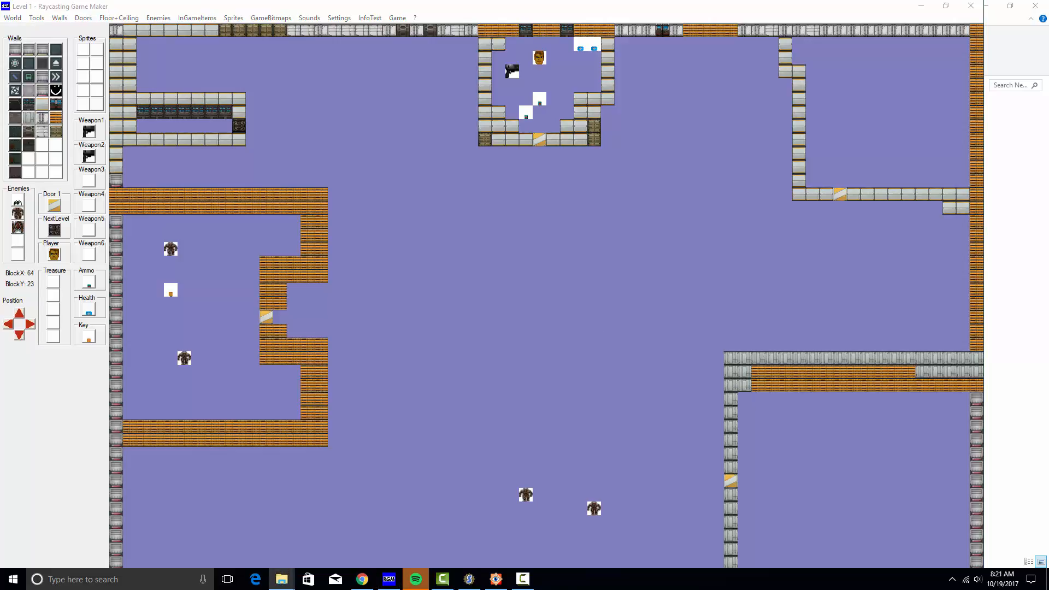
drag(1048, 77, 706, 105)
click(706, 104)
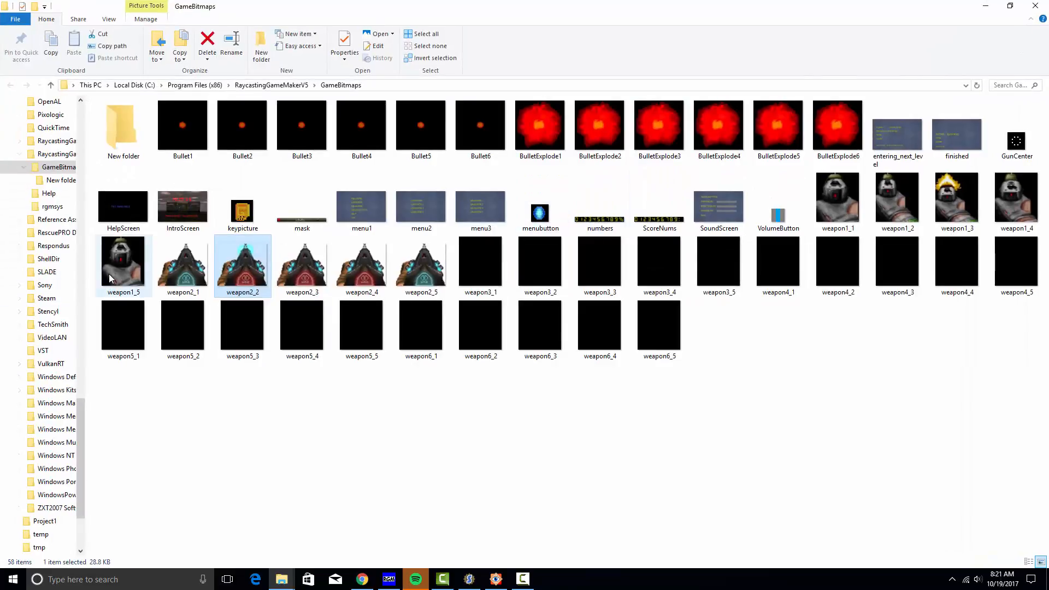
mouse_move(110, 279)
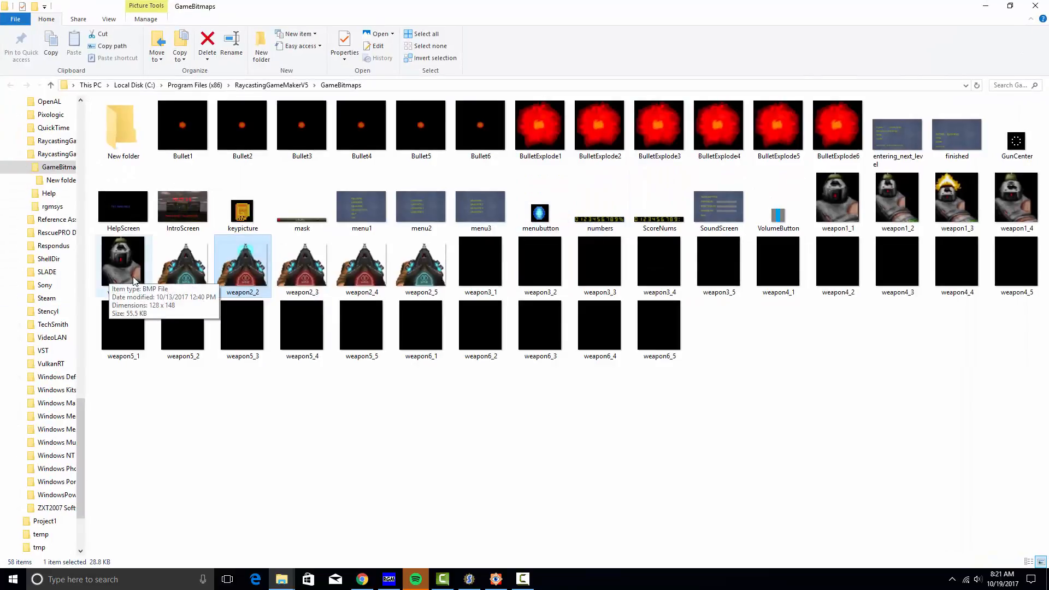
mouse_move(247, 286)
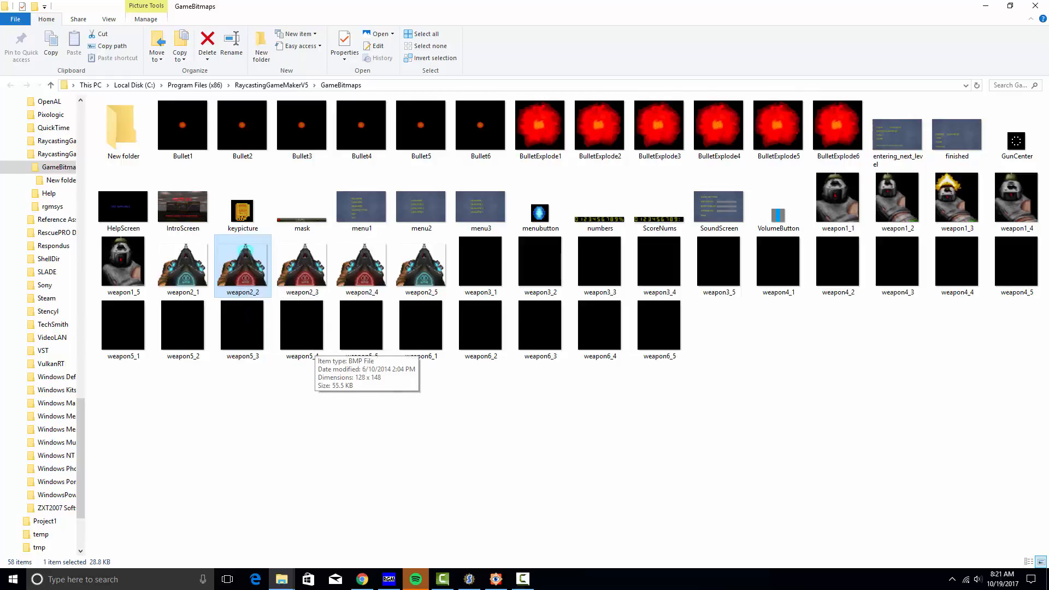
Step: Switch to FastStone Image Viewer, open batch conversion for the selected rifle images, and turn off Preserve Aspect Ratio in the resize options
click(496, 578)
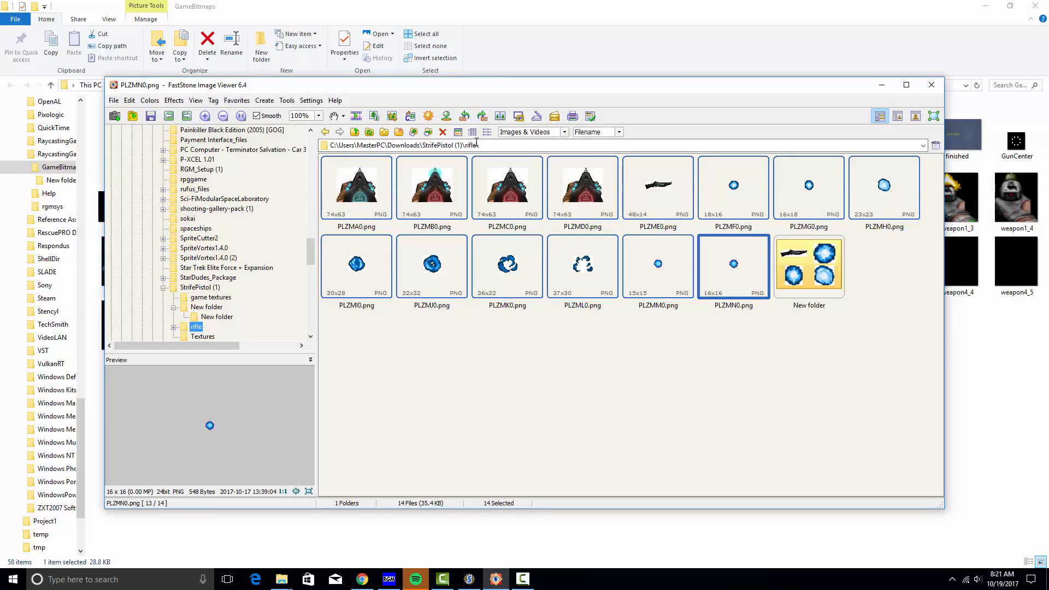
click(289, 101)
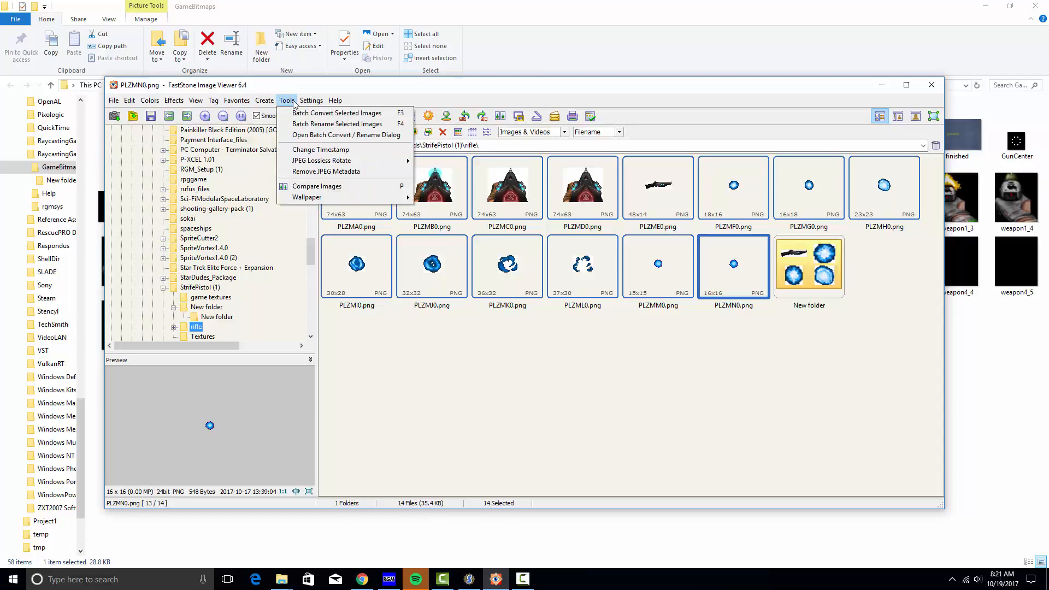
click(350, 113)
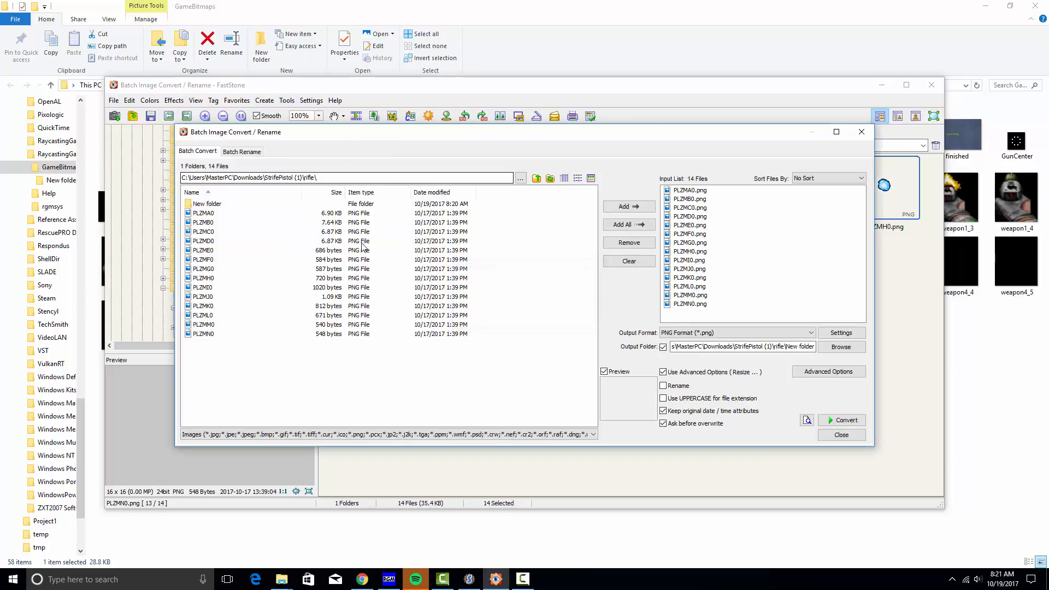
click(826, 333)
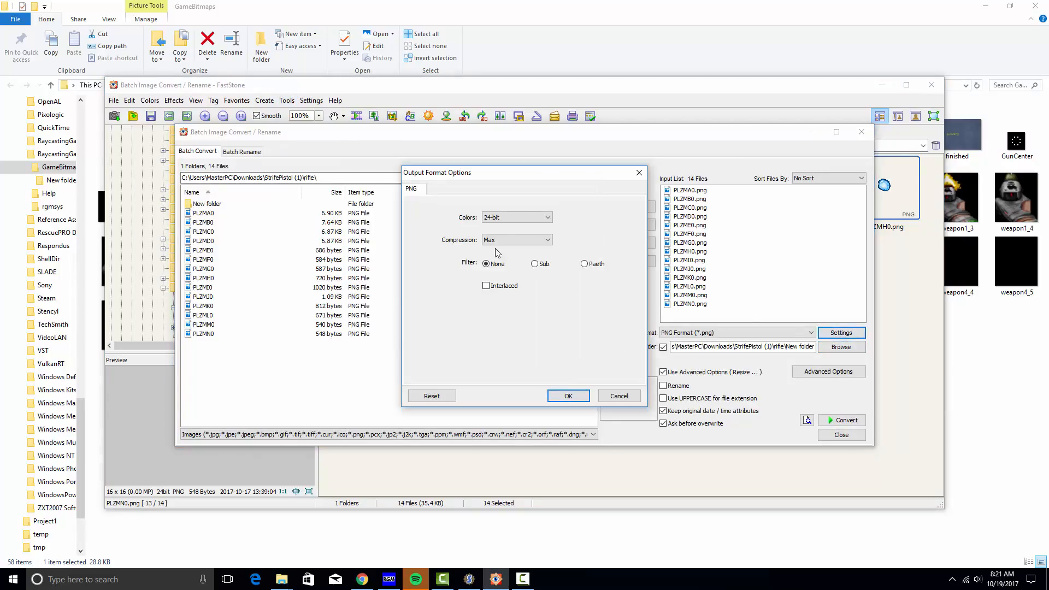
click(639, 172)
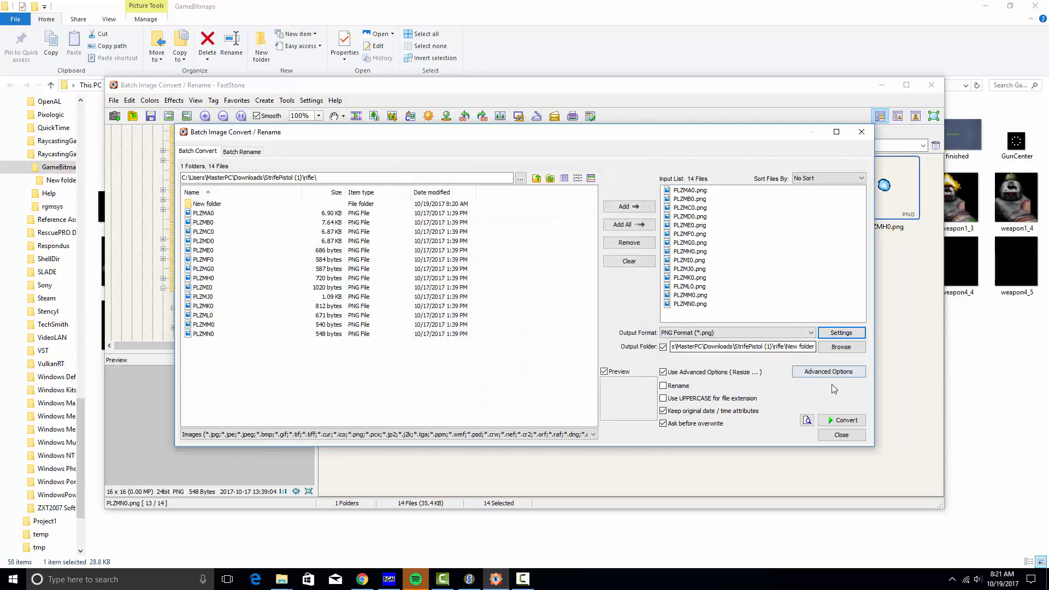
click(827, 371)
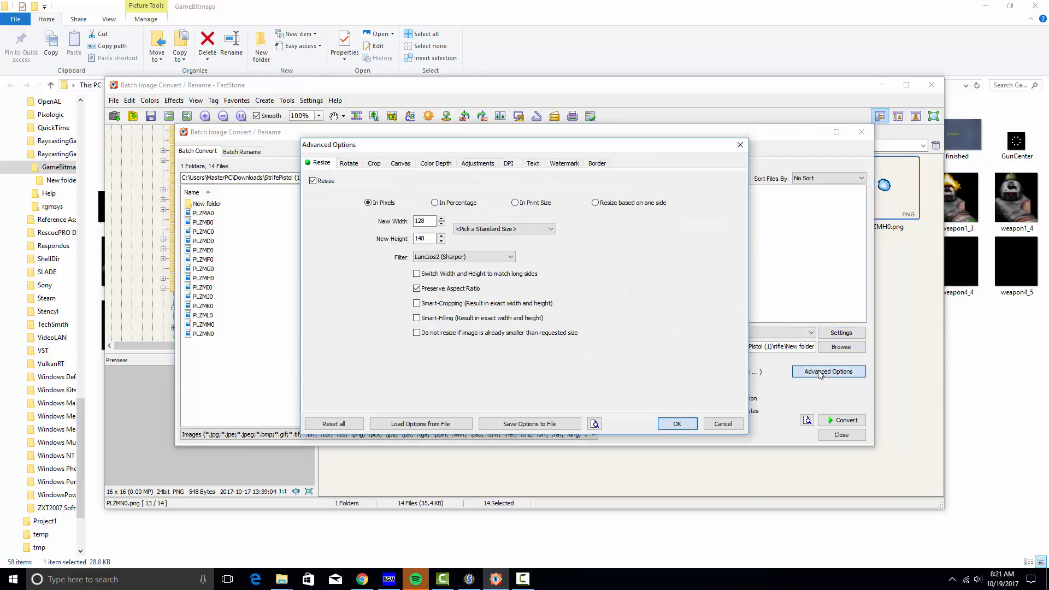
click(441, 290)
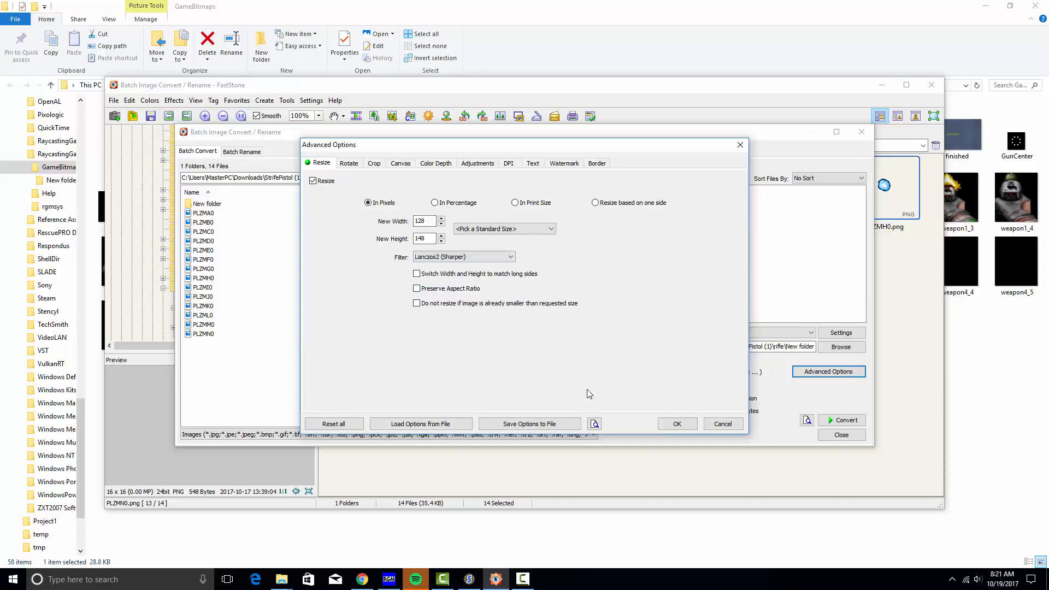
click(666, 424)
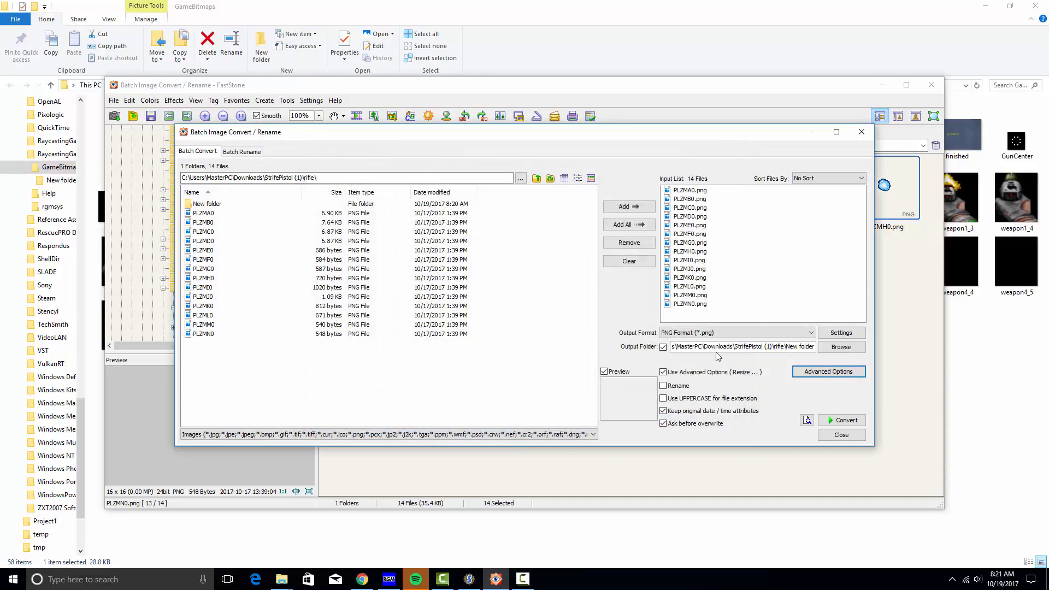
Step: Convert the rifle images, overwriting all existing files in the output folder, and minimize the image viewer
click(842, 420)
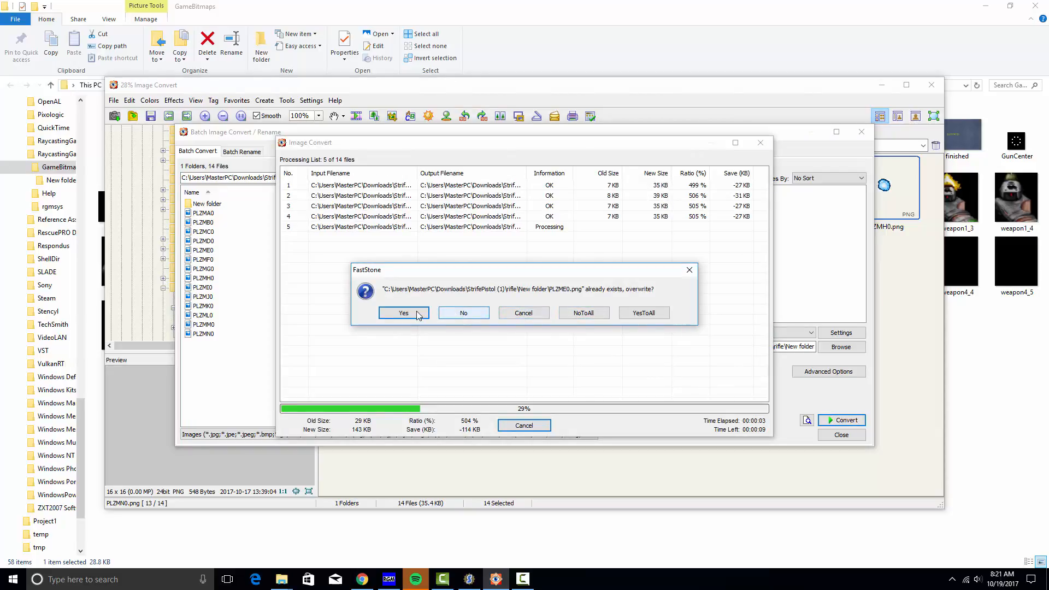
click(644, 319)
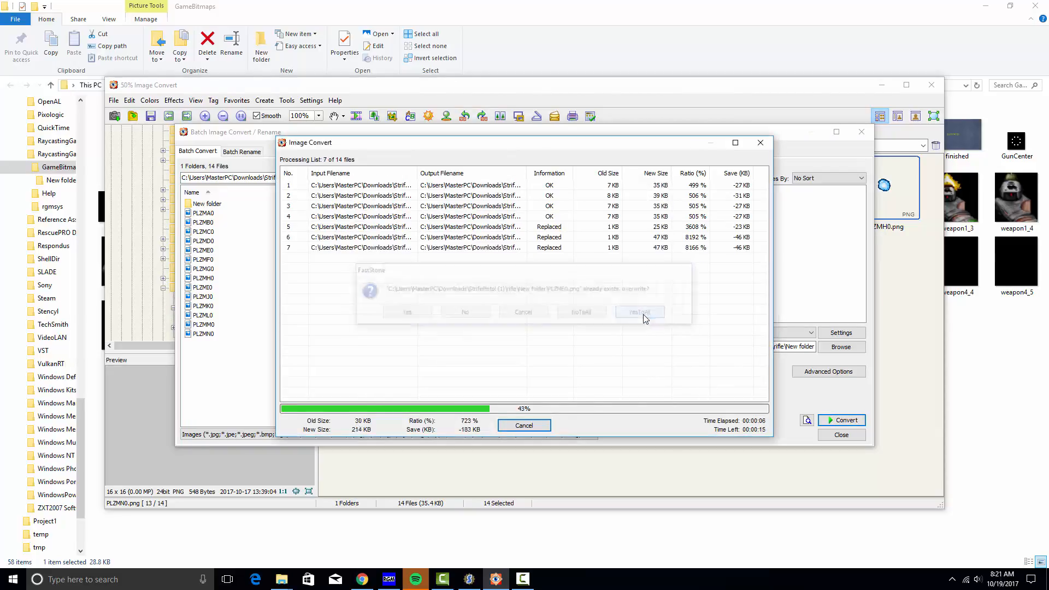
click(759, 142)
click(881, 84)
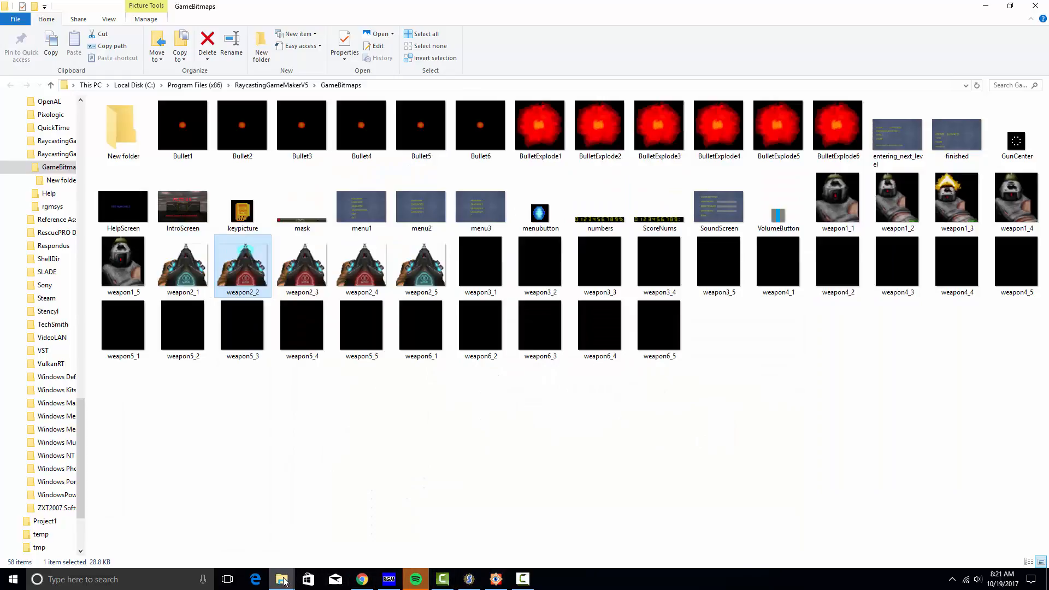
Step: Go to rifle's New folder and try to rename the PLZMA0 image with the clipboard text, undoing the paste
mouse_move(282, 578)
click(345, 526)
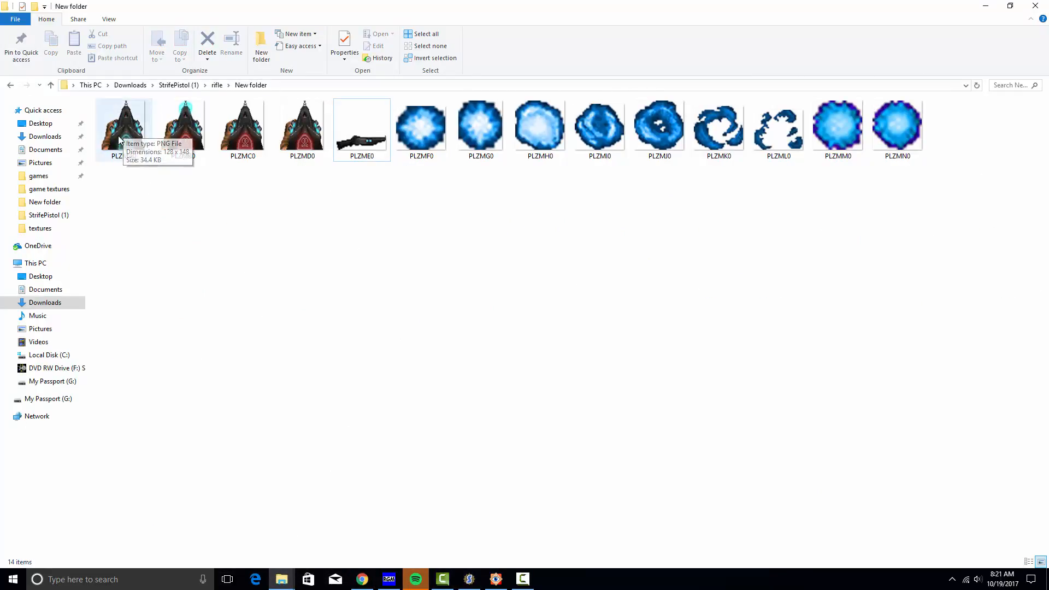
right_click(137, 127)
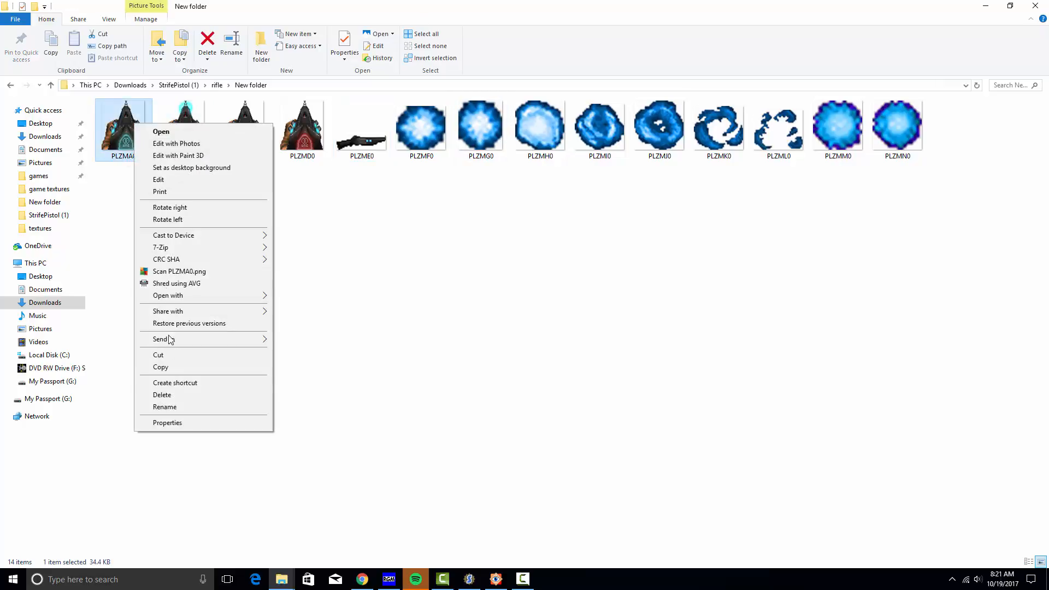
click(182, 405)
key(ctrl+v)
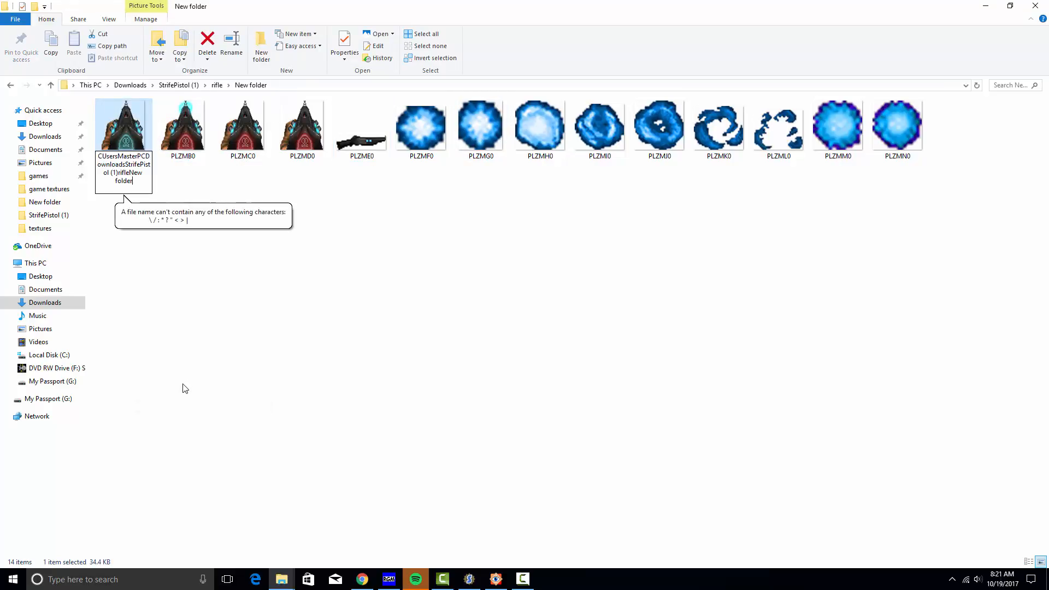
key(ctrl+z)
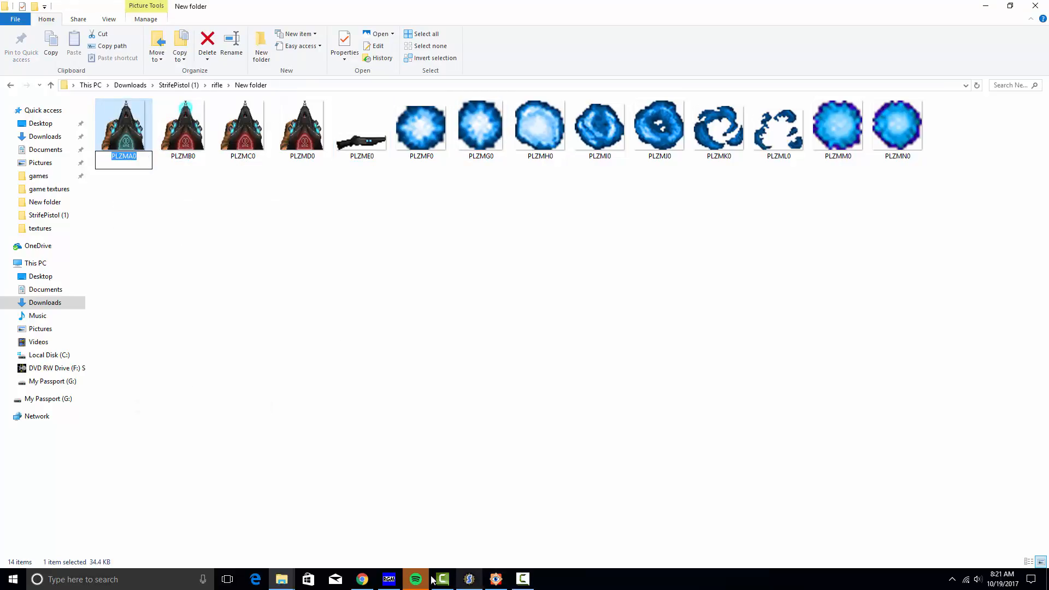
click(281, 579)
click(465, 511)
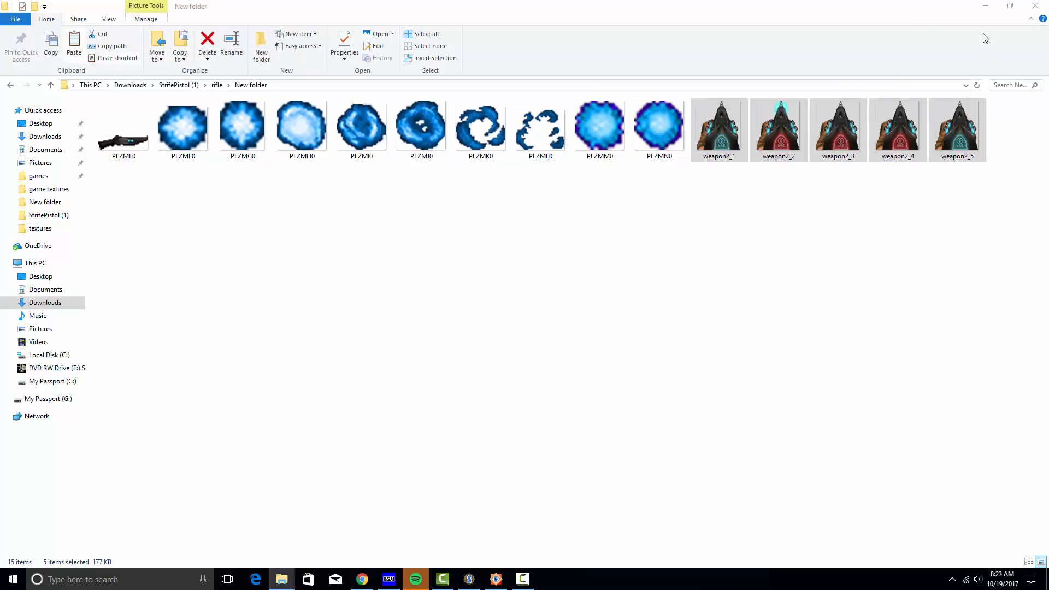
Step: Minimize the folder window and try again to import all GameBitmaps in Raycasting Game Maker
click(985, 6)
click(388, 579)
click(271, 18)
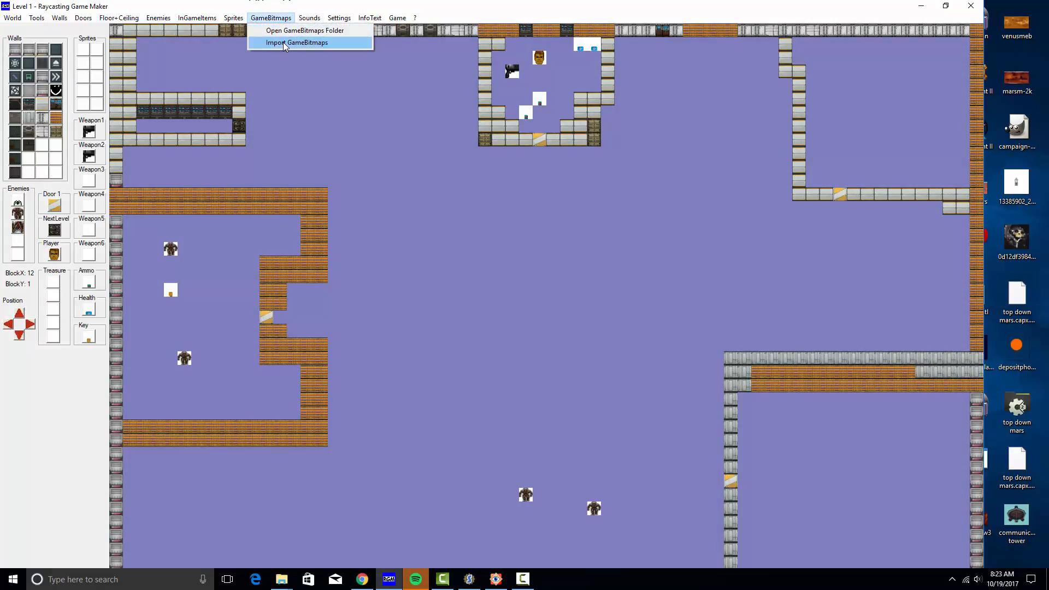
click(284, 44)
click(508, 330)
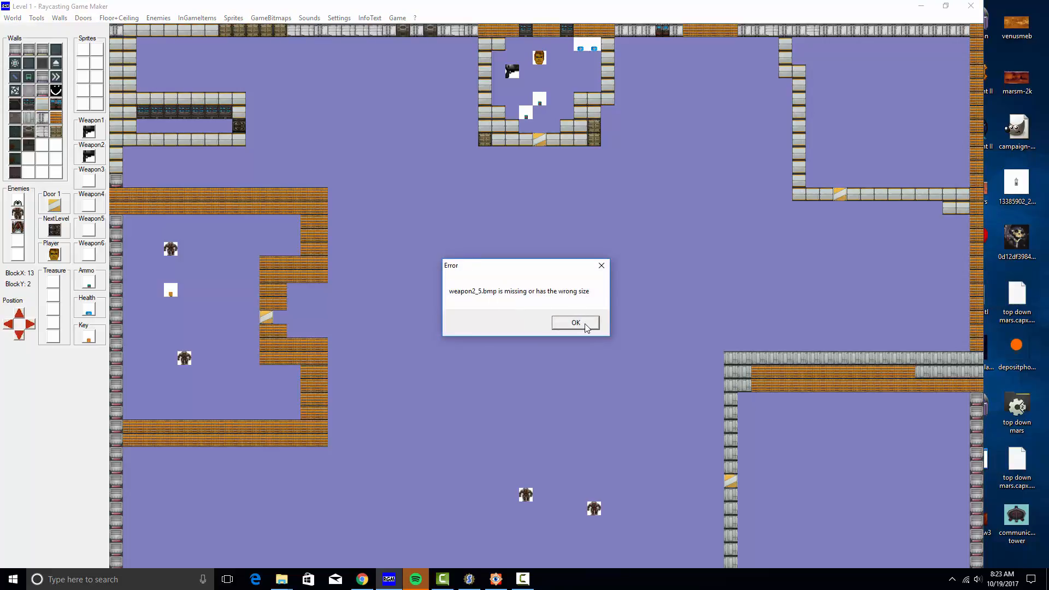
click(586, 326)
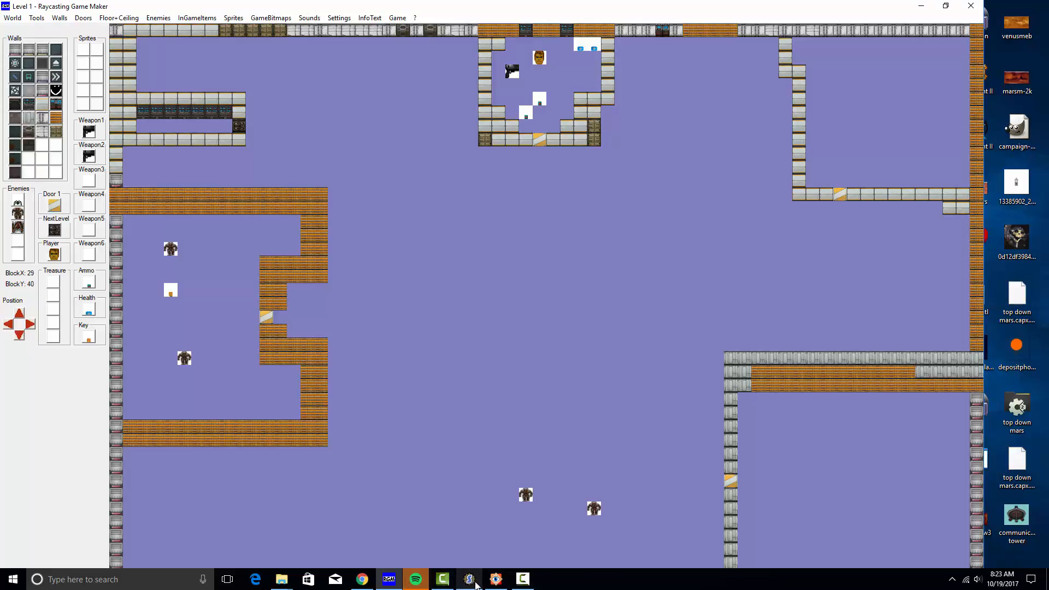
Step: Switch to FastStone Image Viewer, select all images in rifle's New folder, and open batch conversion for them
click(495, 578)
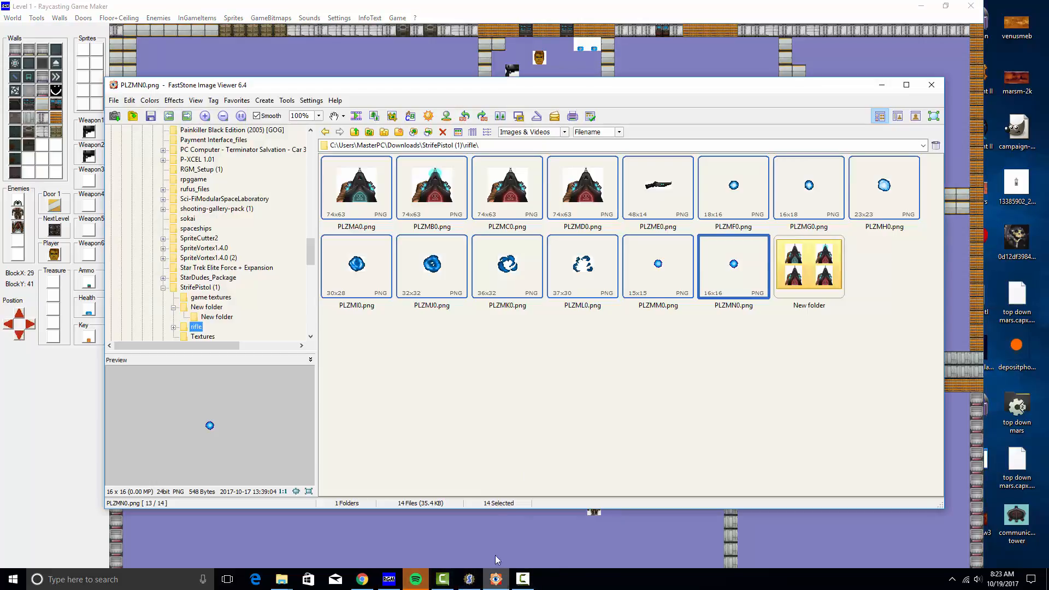
double_click(799, 293)
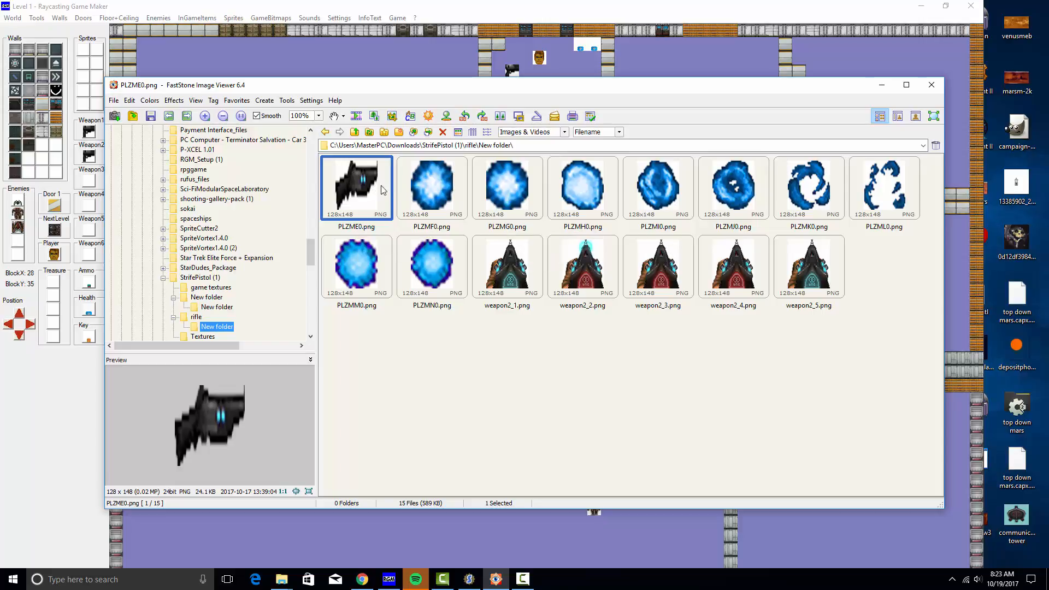
shift+click(813, 276)
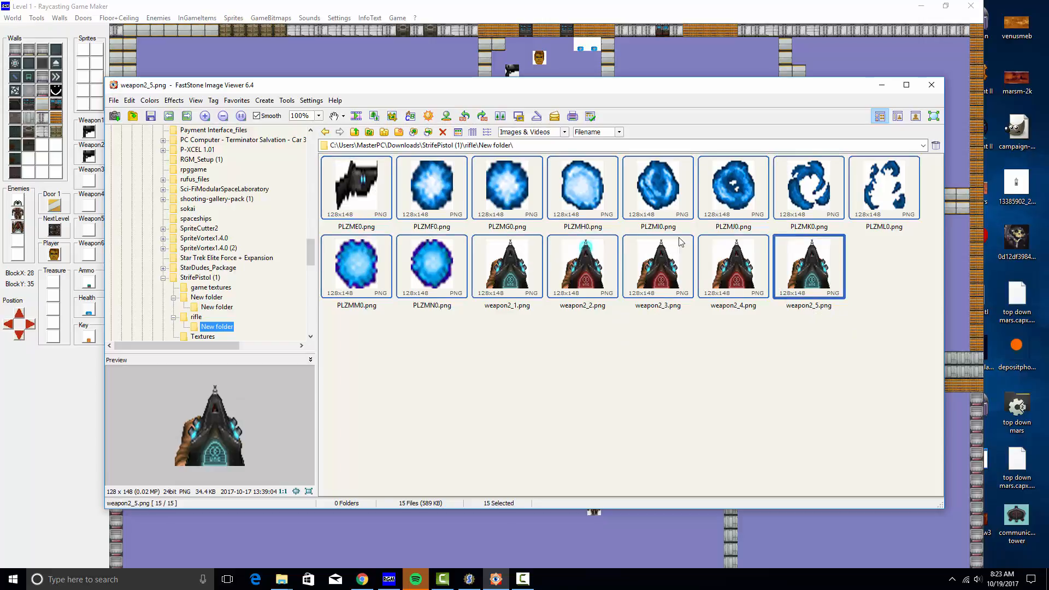
click(309, 101)
mouse_move(288, 103)
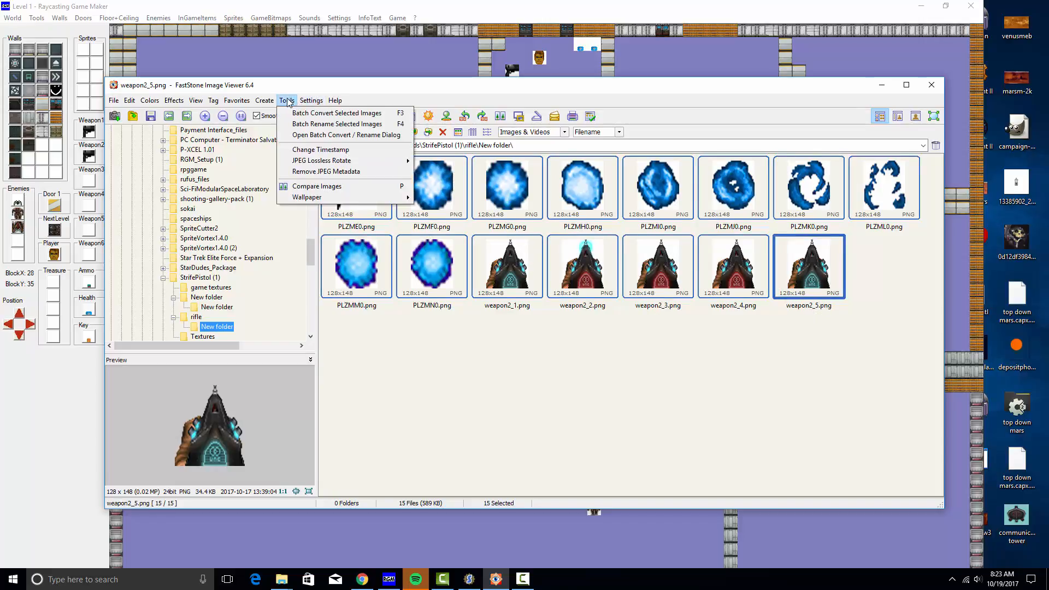
click(328, 113)
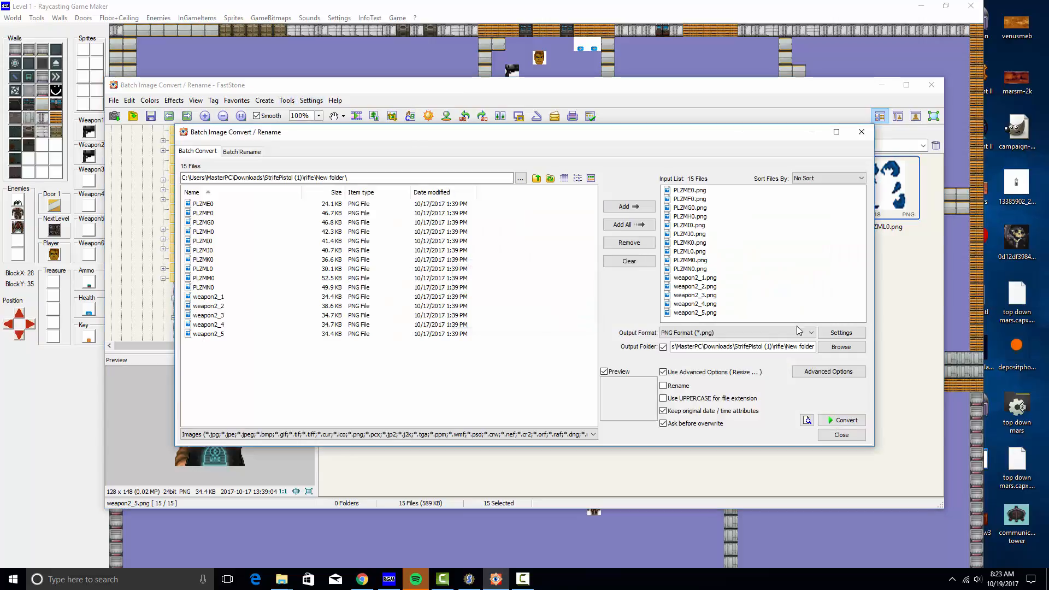
Step: Set the batch output format to BMP with uncompressed 24-bit colors
click(754, 334)
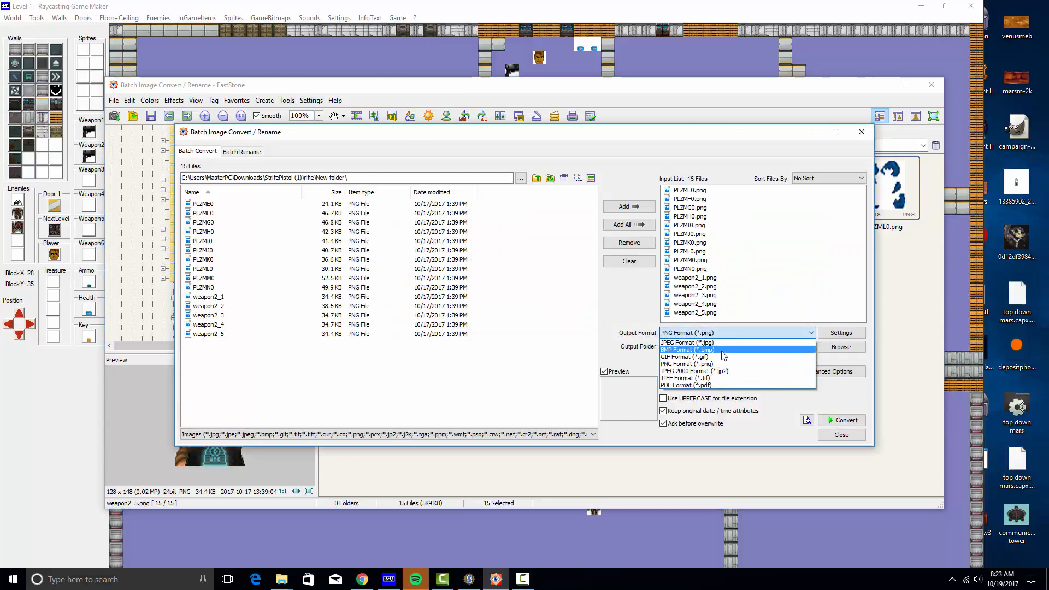
click(722, 350)
click(841, 333)
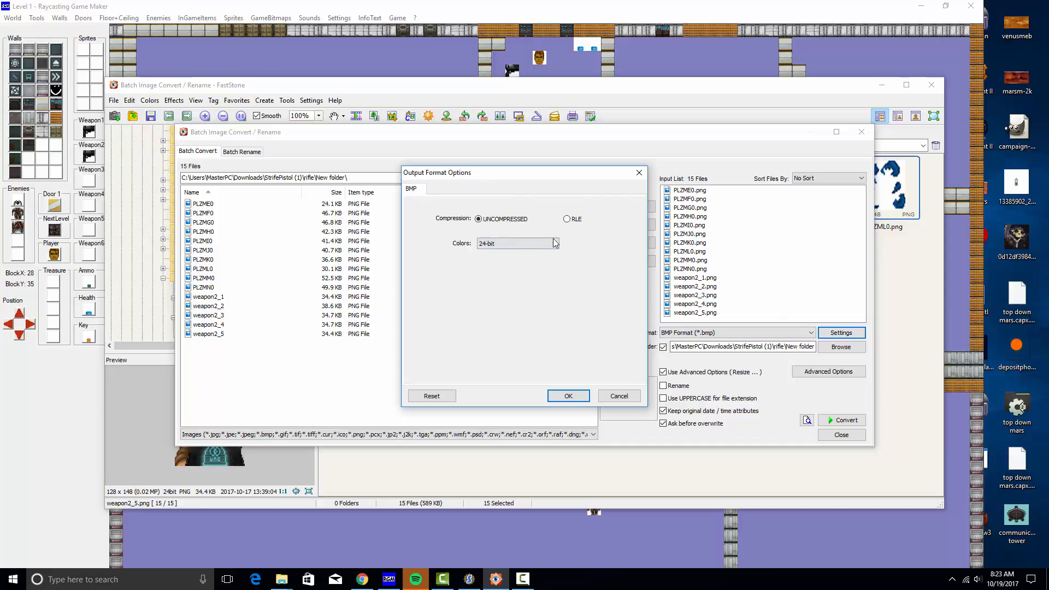
click(555, 243)
click(550, 245)
click(568, 395)
Step: Check the 128 x 148 resize options, convert the images to BMP, and minimize the image viewer
click(802, 373)
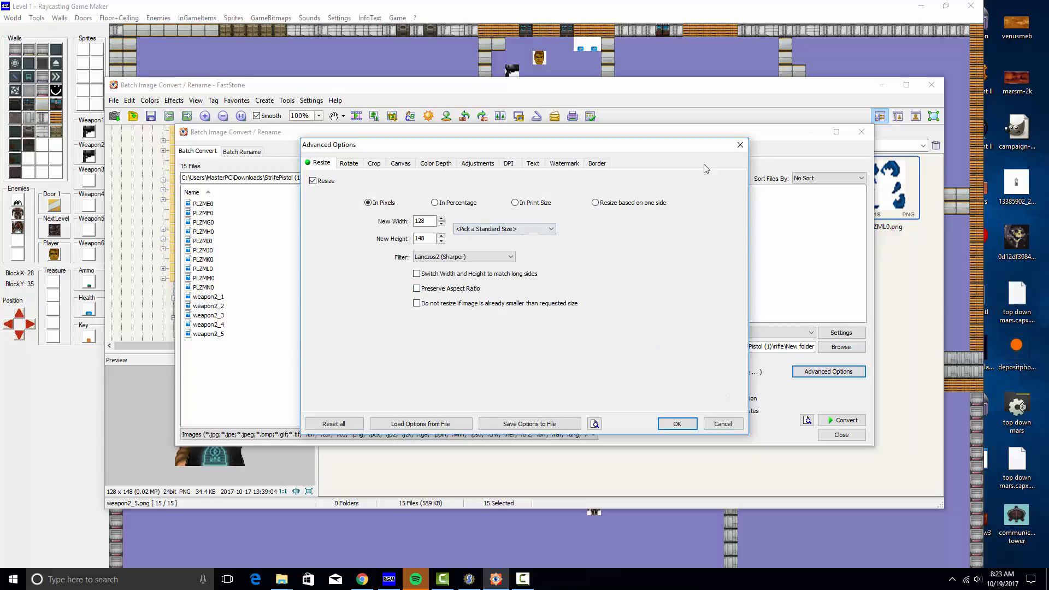
click(740, 145)
click(844, 421)
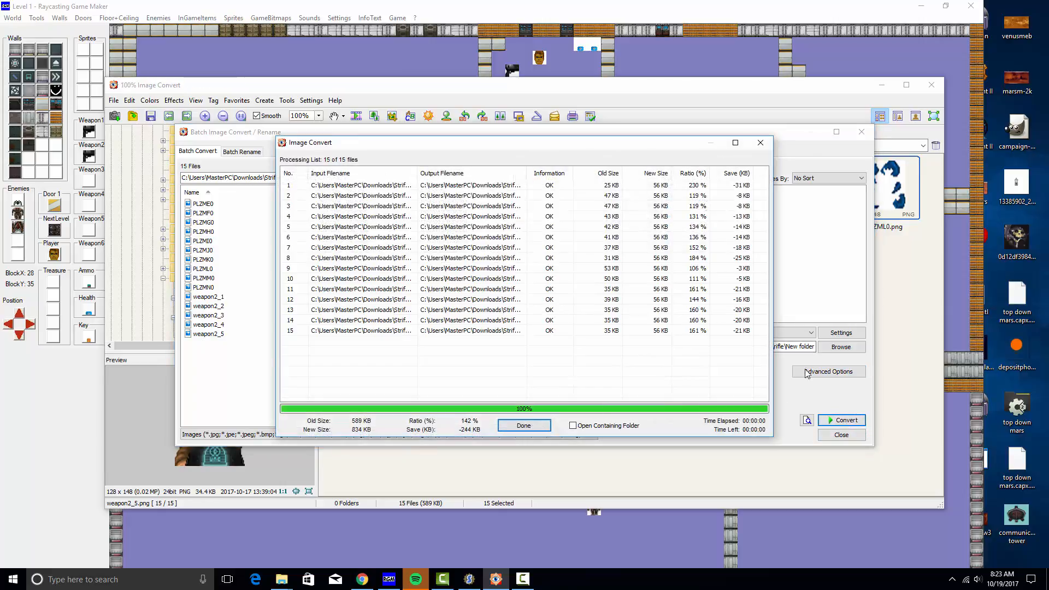
click(759, 144)
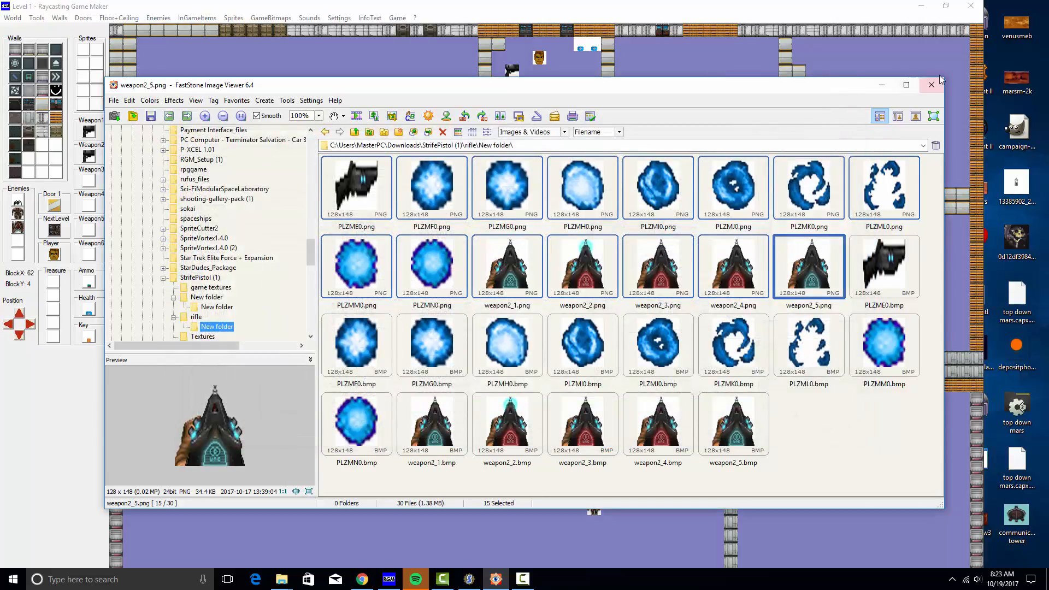
click(881, 84)
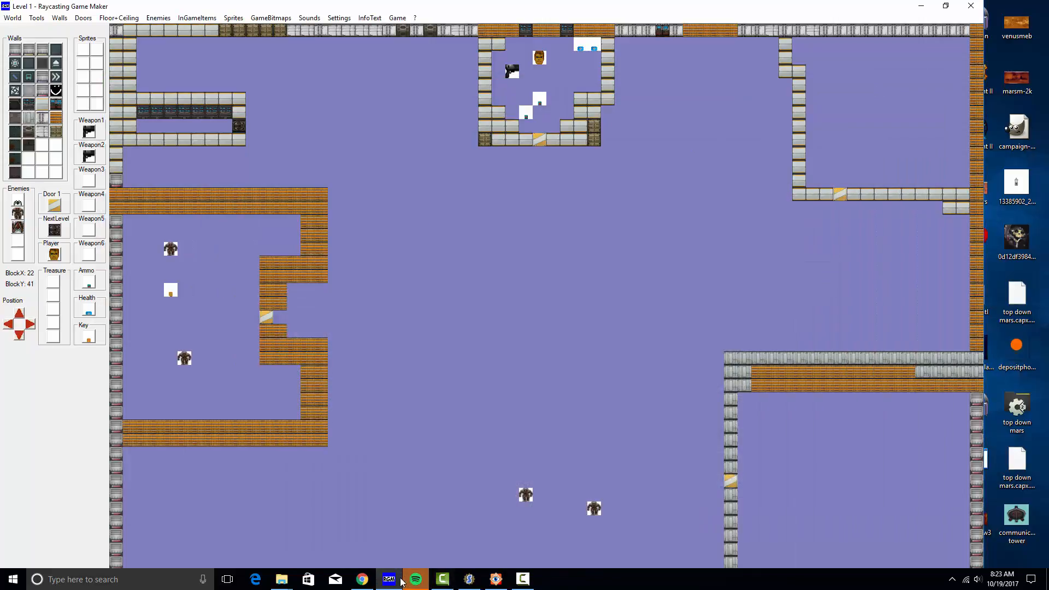
Step: Switch to rifle's New folder in File Explorer and sort its files by date modified
click(281, 579)
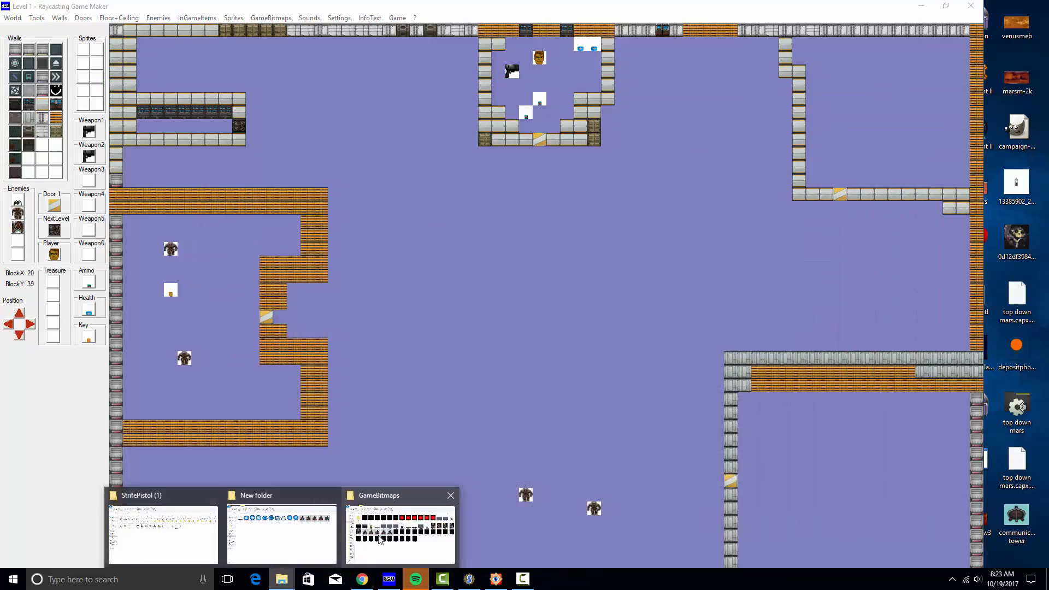
click(306, 534)
right_click(469, 269)
mouse_move(493, 289)
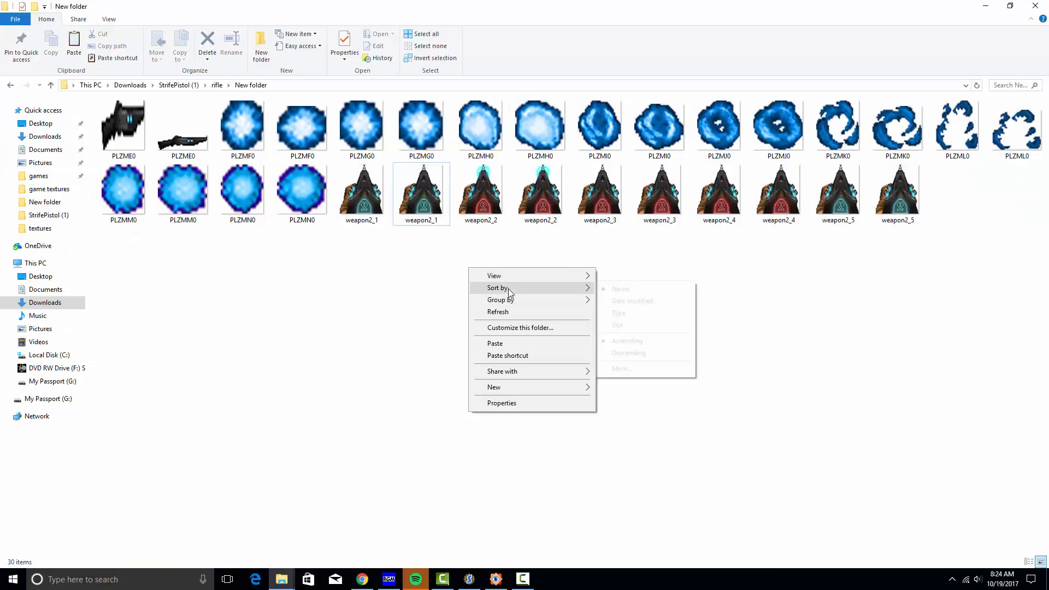
click(612, 302)
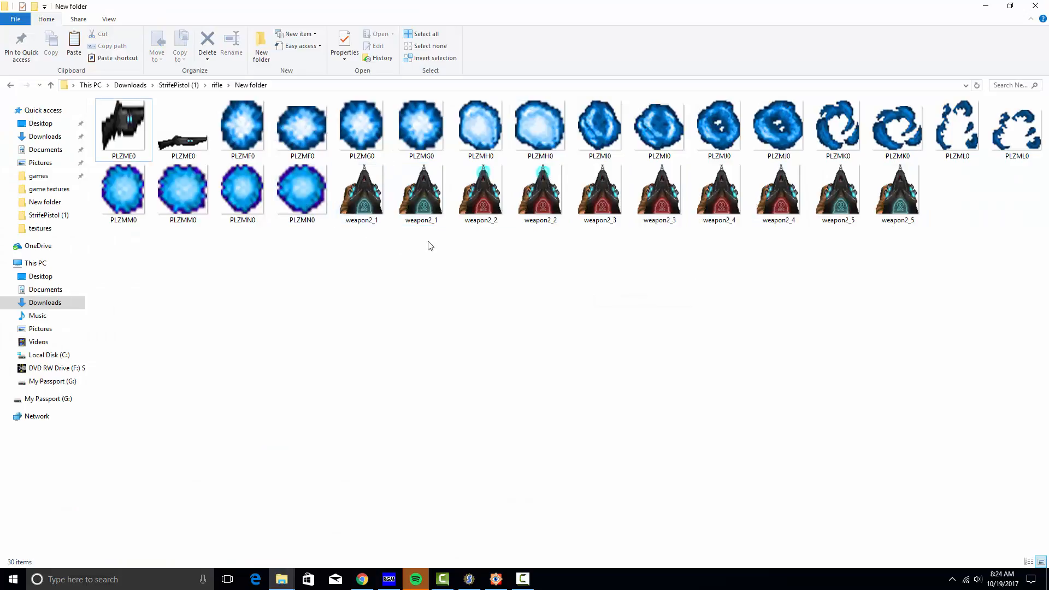
right_click(452, 273)
click(400, 225)
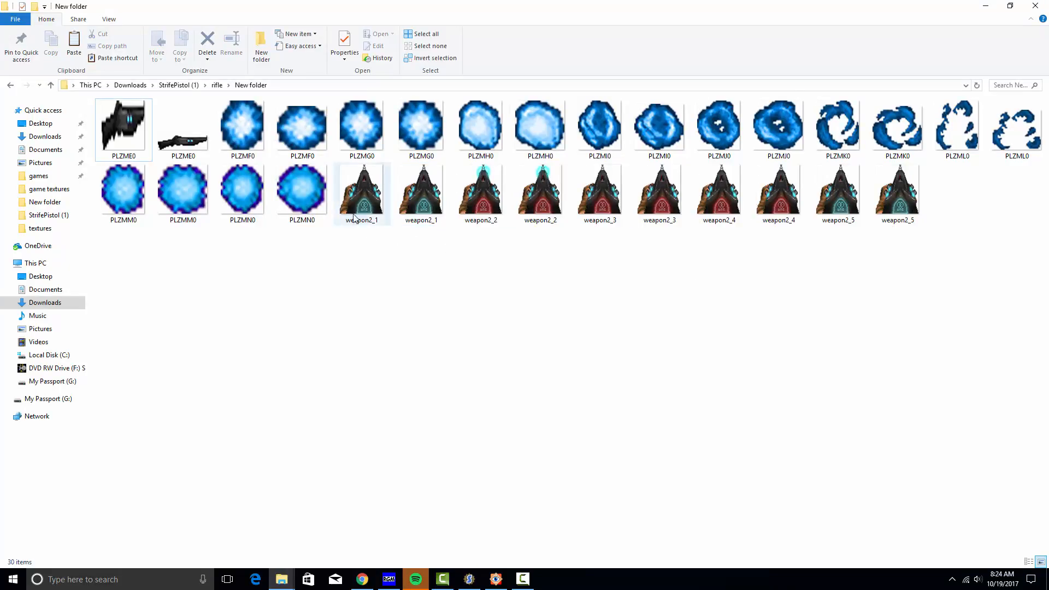
right_click(424, 266)
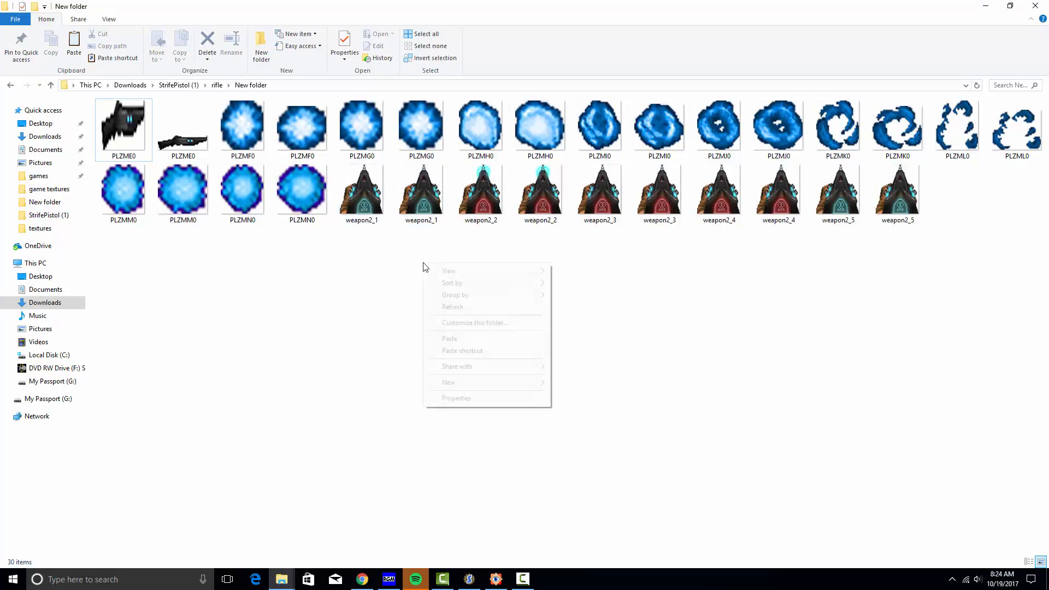
Step: Search rifle's New folder for .png, delete all the matching PNG files, and clear the search
click(1006, 86)
text(.)
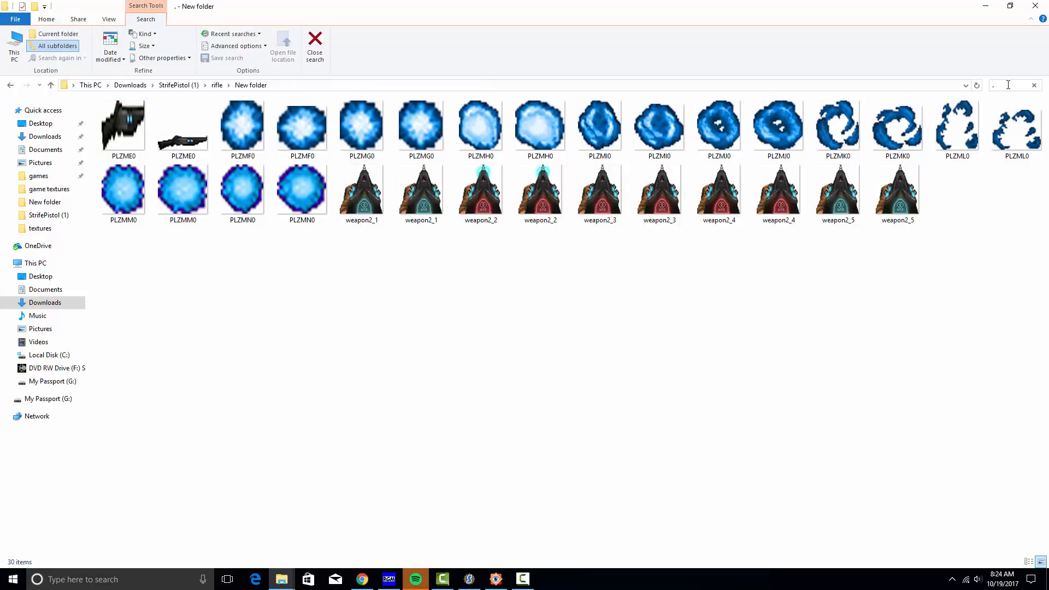
text(png)
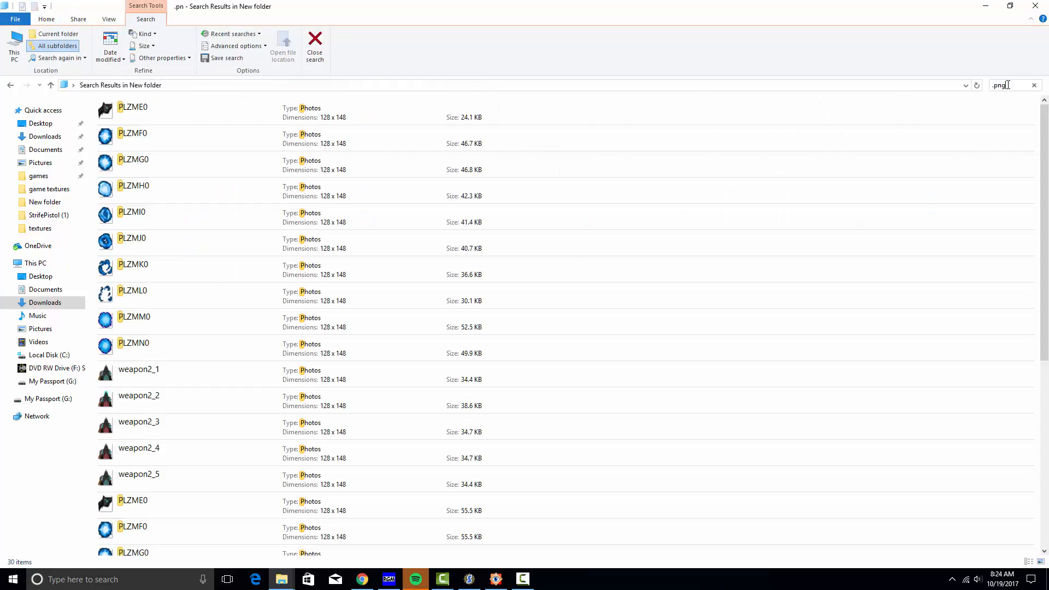
click(309, 122)
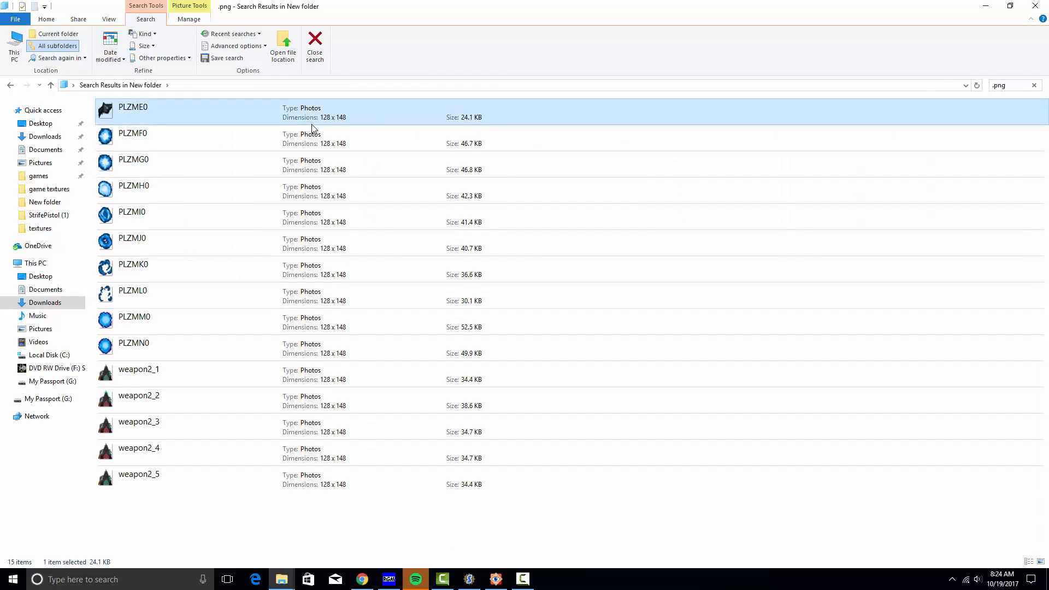
key(ctrl+a)
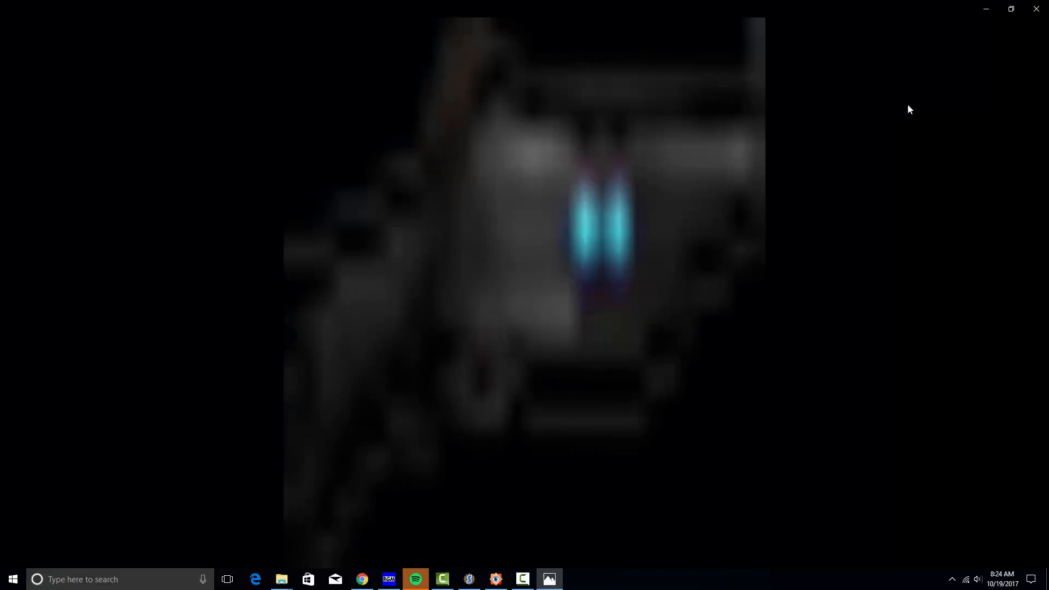
click(1038, 5)
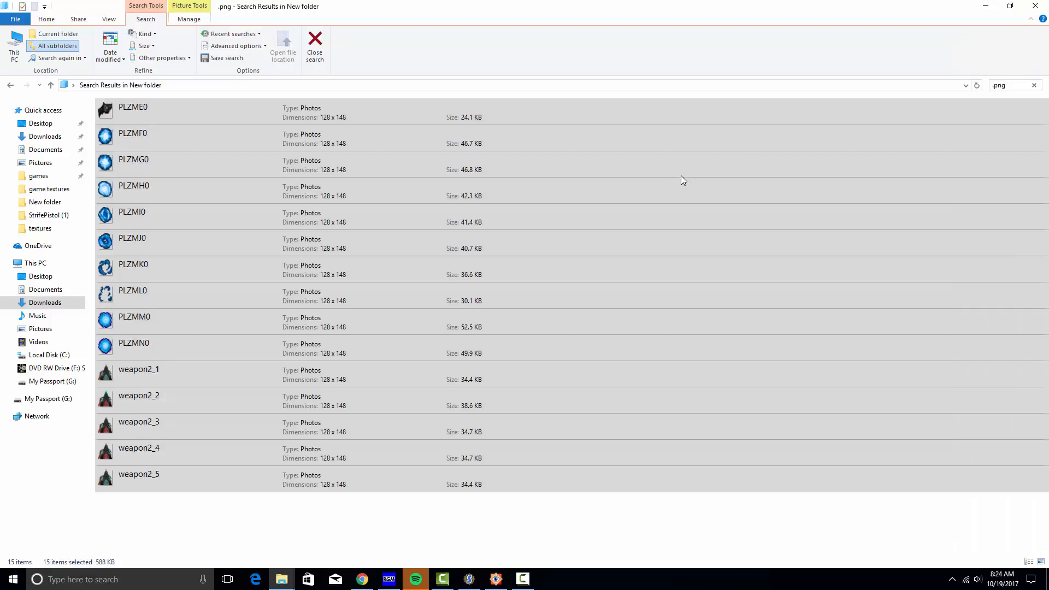
key(Delete)
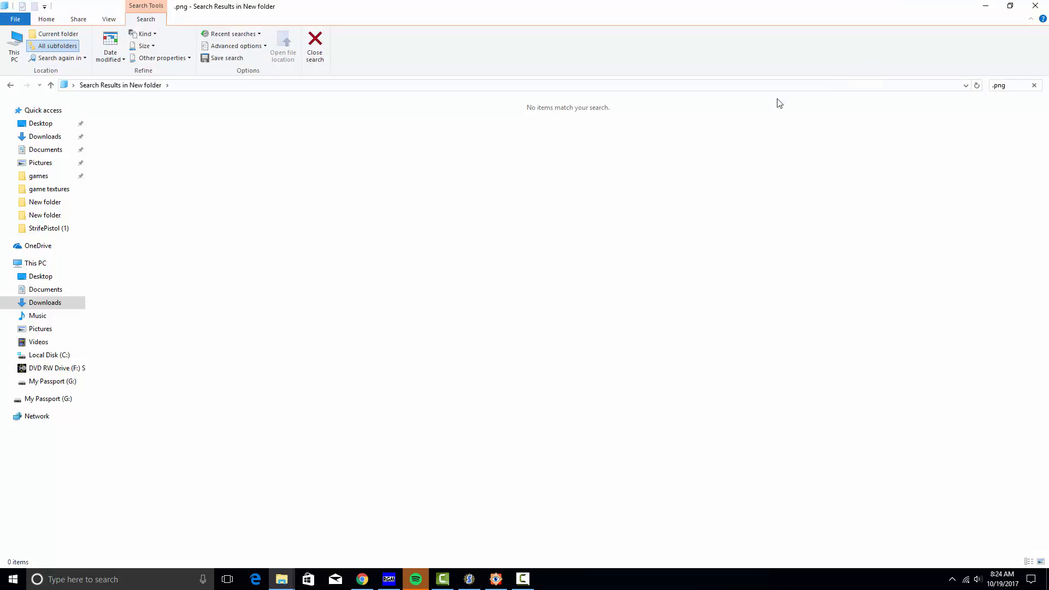
click(1033, 85)
click(684, 194)
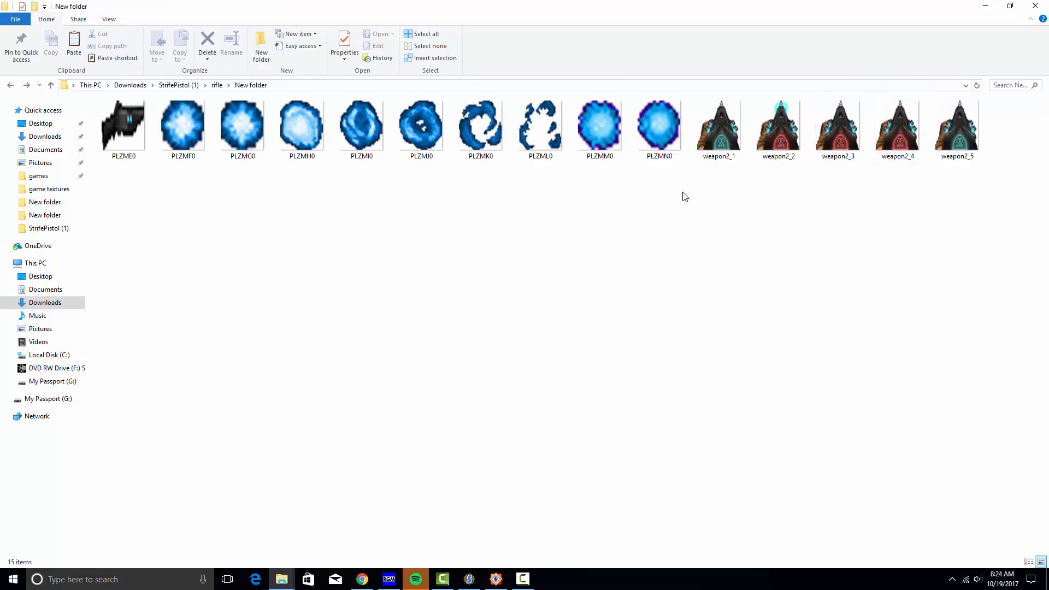
Step: Check the format and size of the converted bitmaps in FastStone Image Viewer, then minimize it
click(729, 152)
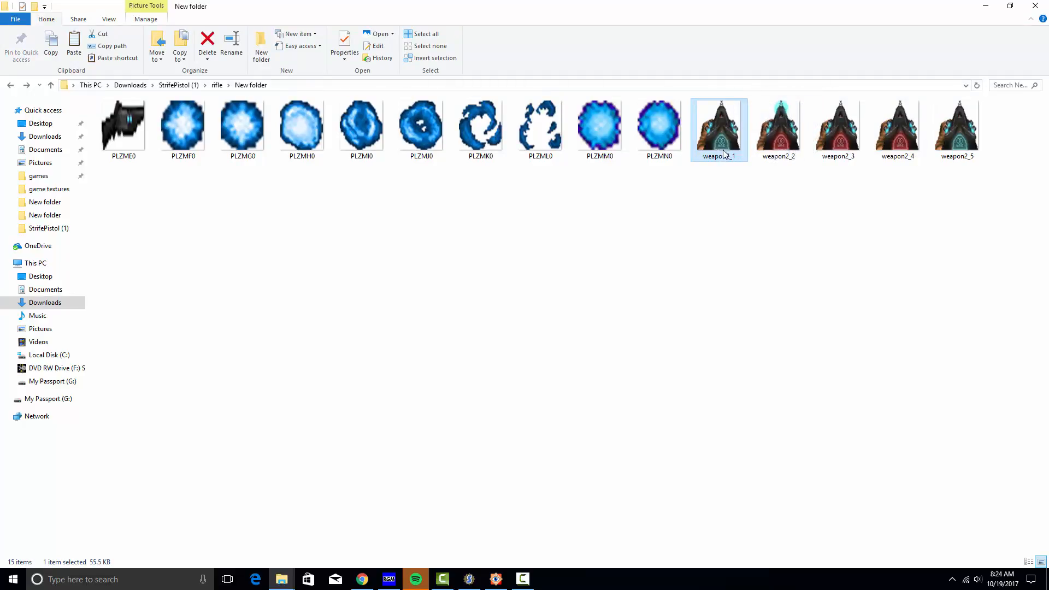
click(496, 579)
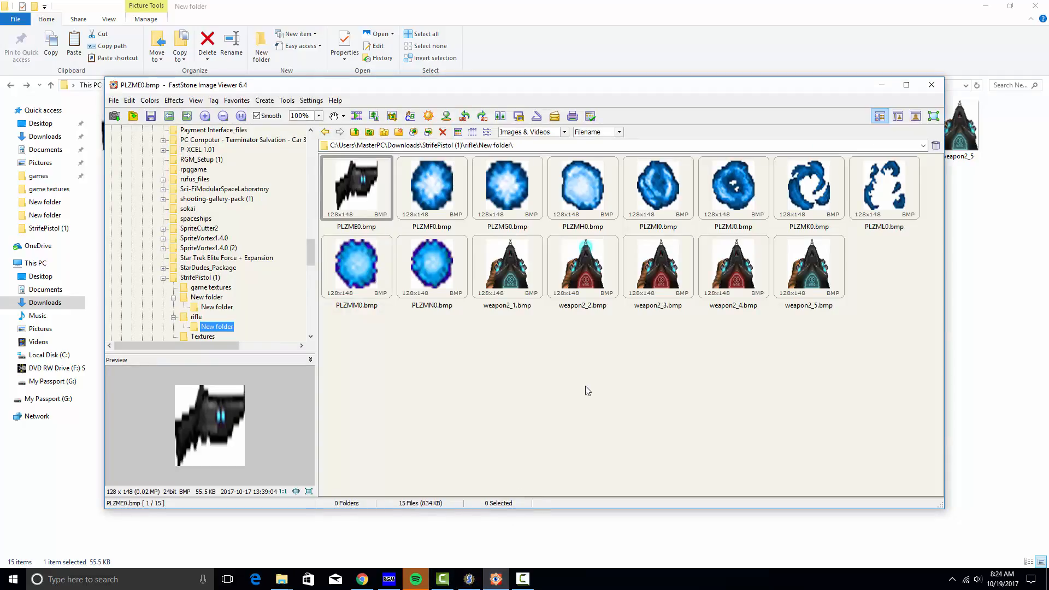
click(881, 84)
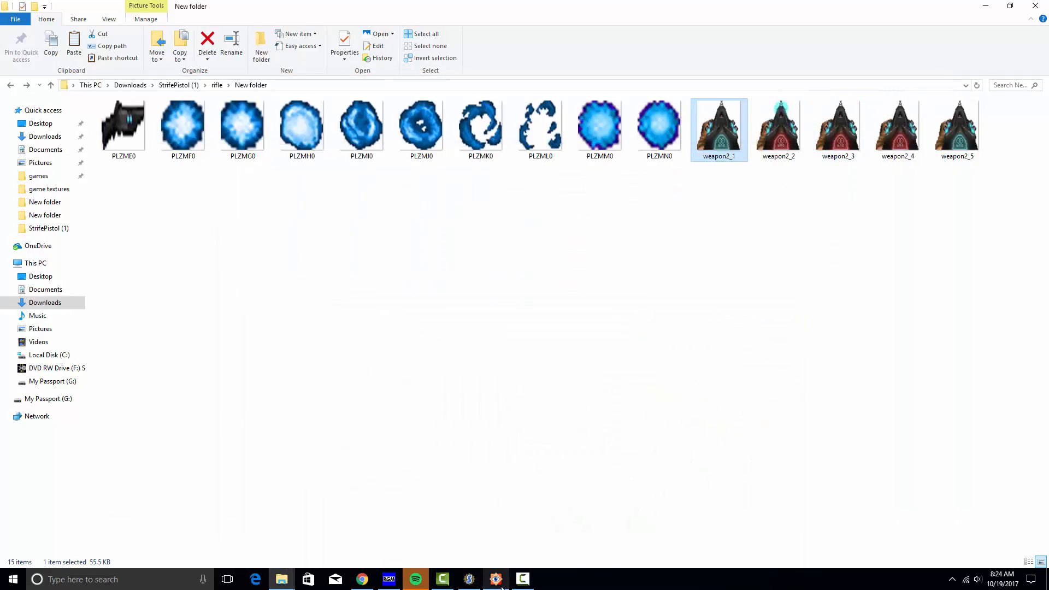
Step: Select the weapon2_1 to weapon2_5 bitmaps in rifle's New folder and move them out of it
mouse_move(296, 578)
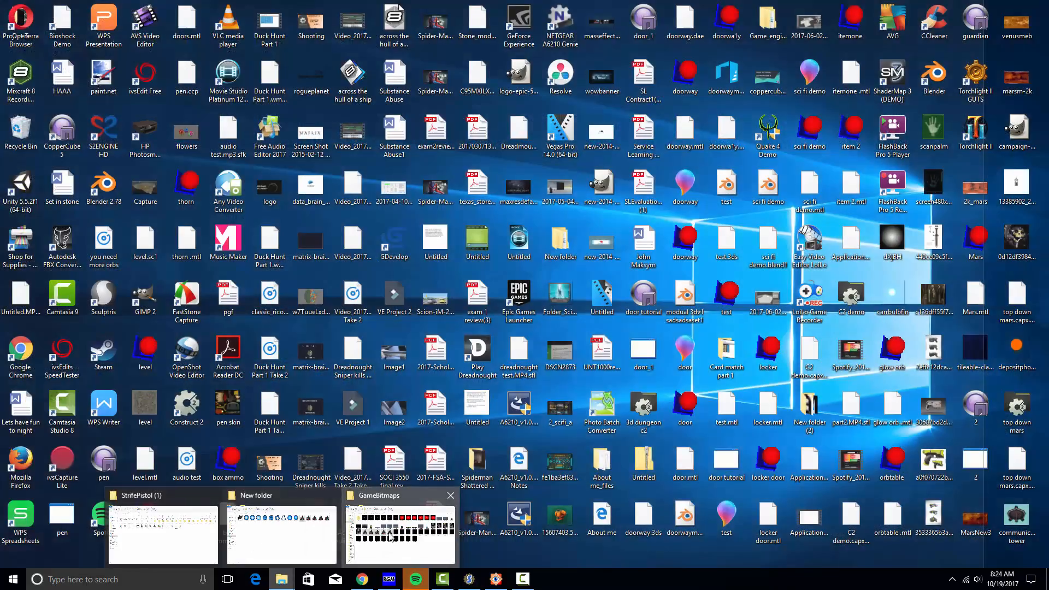
click(293, 538)
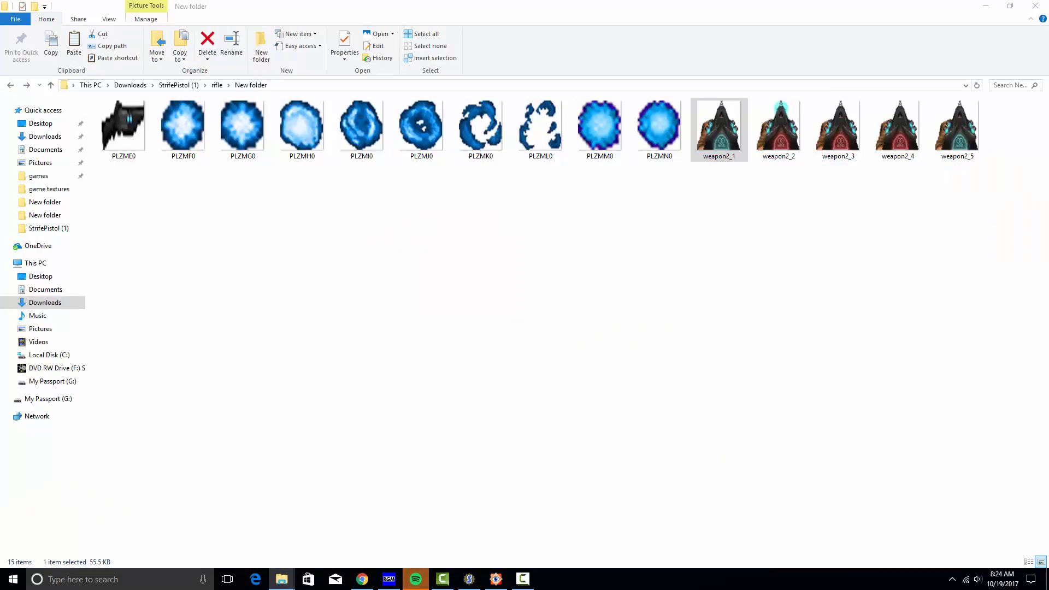
drag(688, 180, 1048, 137)
ctrl+click(950, 139)
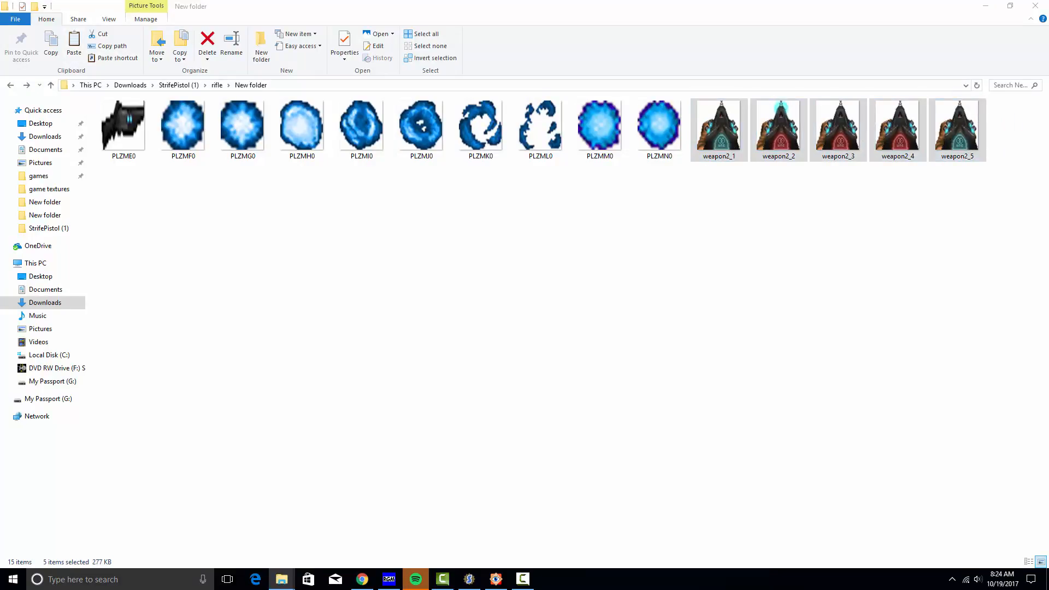
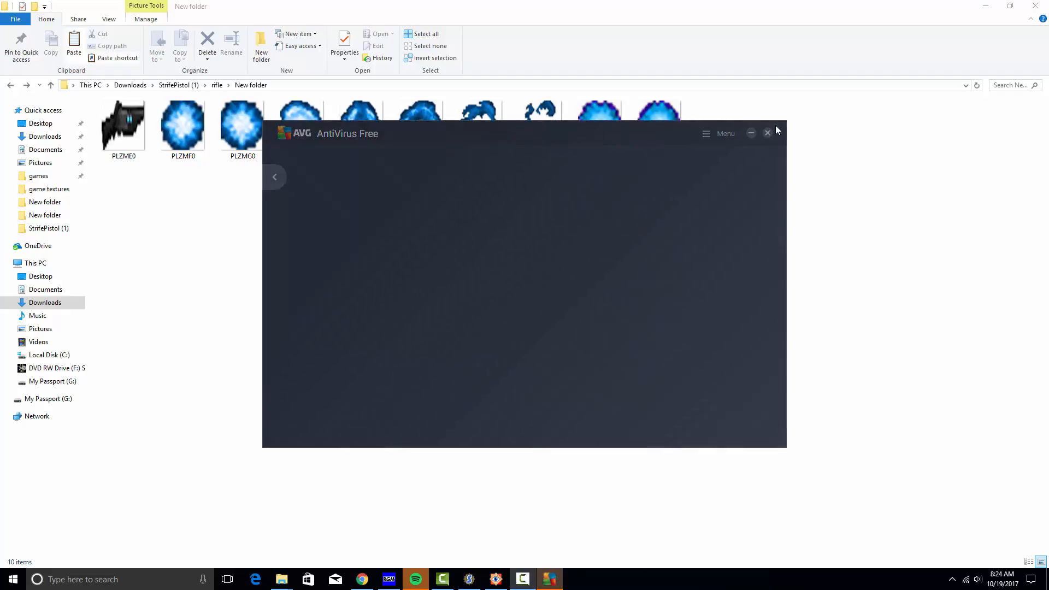
Step: Close the AVG AntiVirus Free window
click(740, 434)
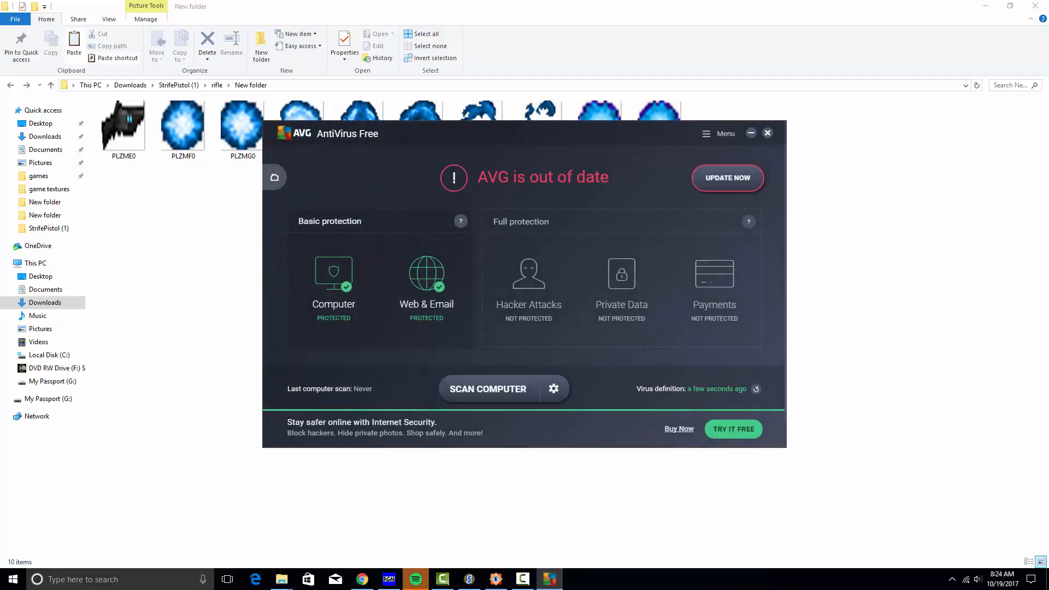
click(767, 133)
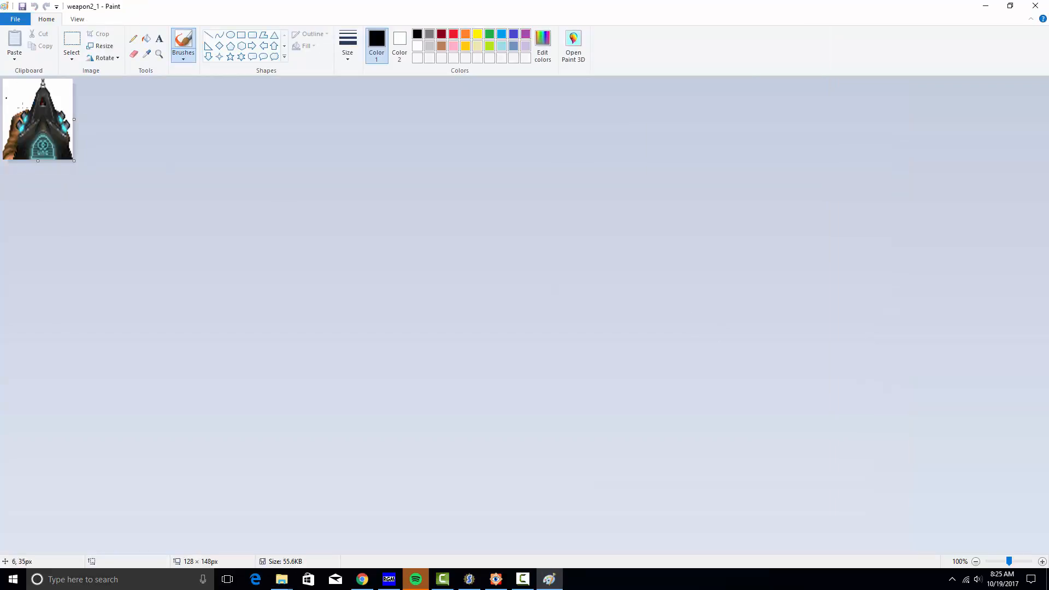
Step: Fill the white background on both sides of the rifle in weapon2_1 with black in Paint
ctrl+scroll(6, 98, up, 2)
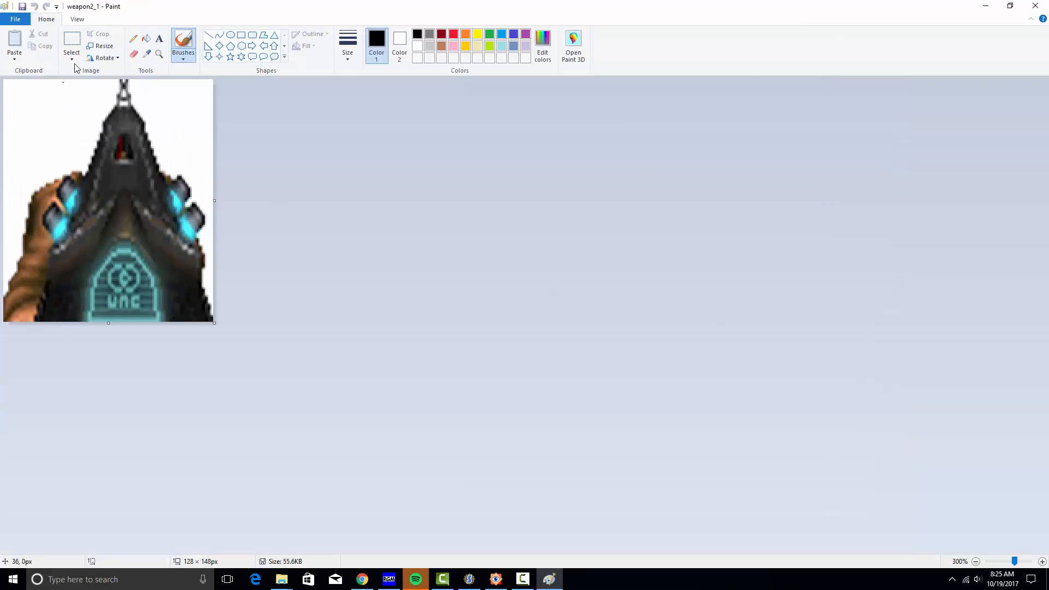
click(146, 38)
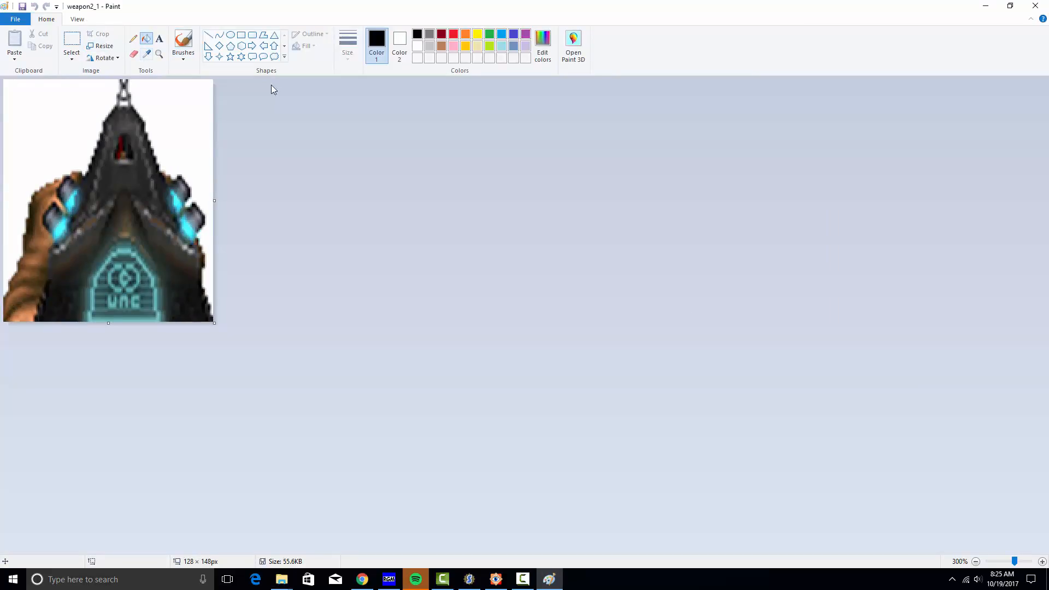
click(204, 108)
click(58, 125)
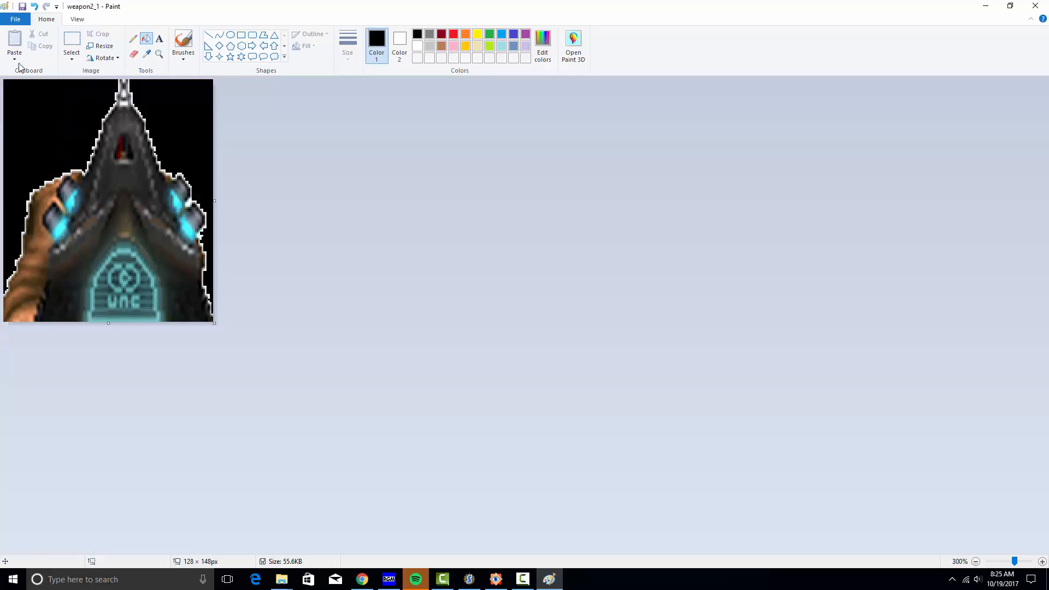
Step: Save the edited weapon2_1 bitmap and close it
click(15, 19)
click(42, 96)
click(1035, 6)
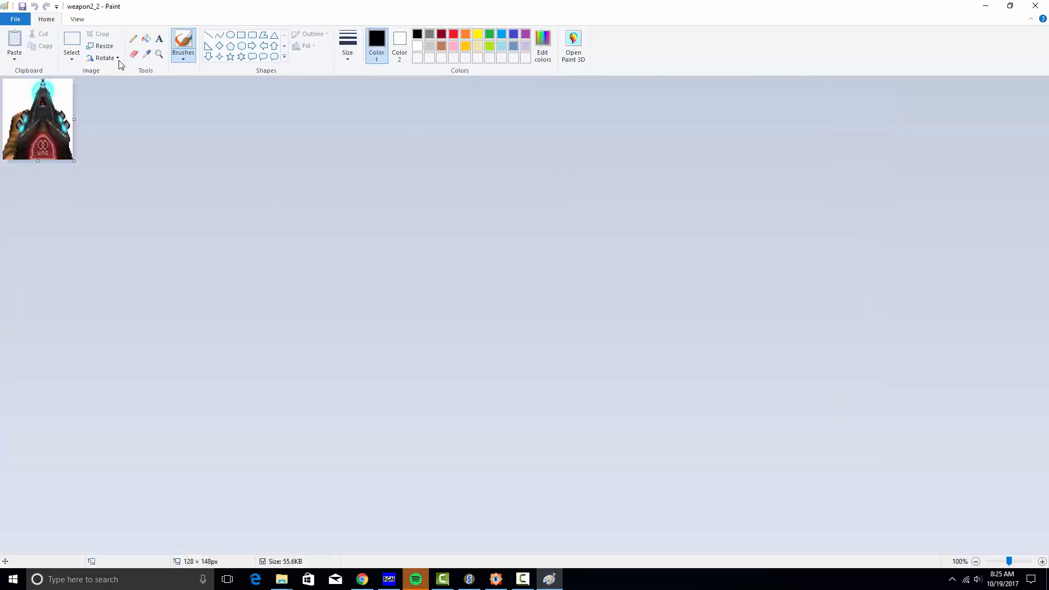
Step: Fill the white background on both sides of the rifle in weapon2_2 with black, then save and close the bitmap
ctrl+scroll(109, 74, up, 4)
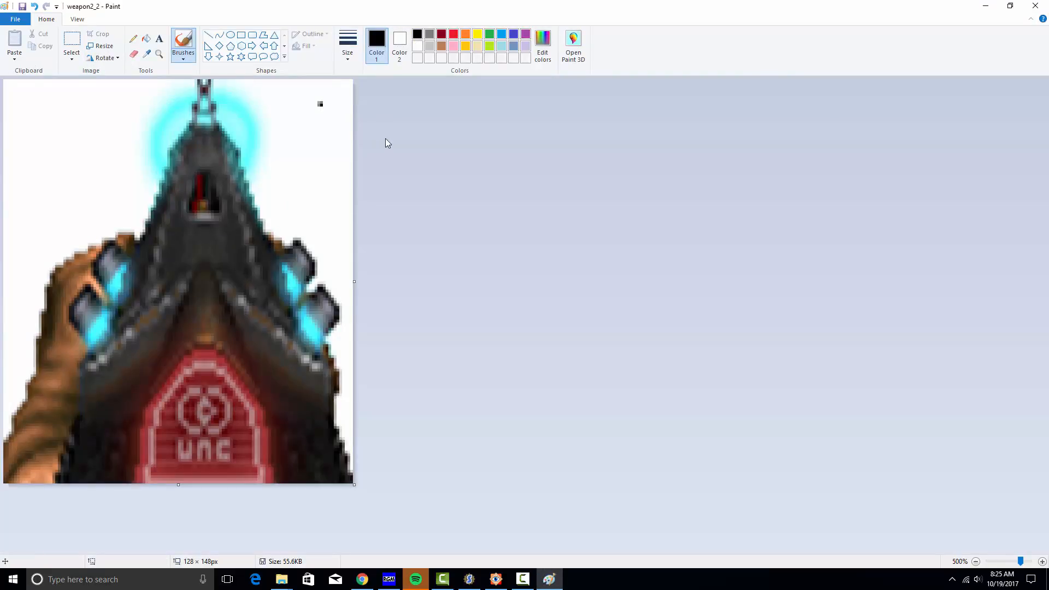
click(146, 39)
click(101, 90)
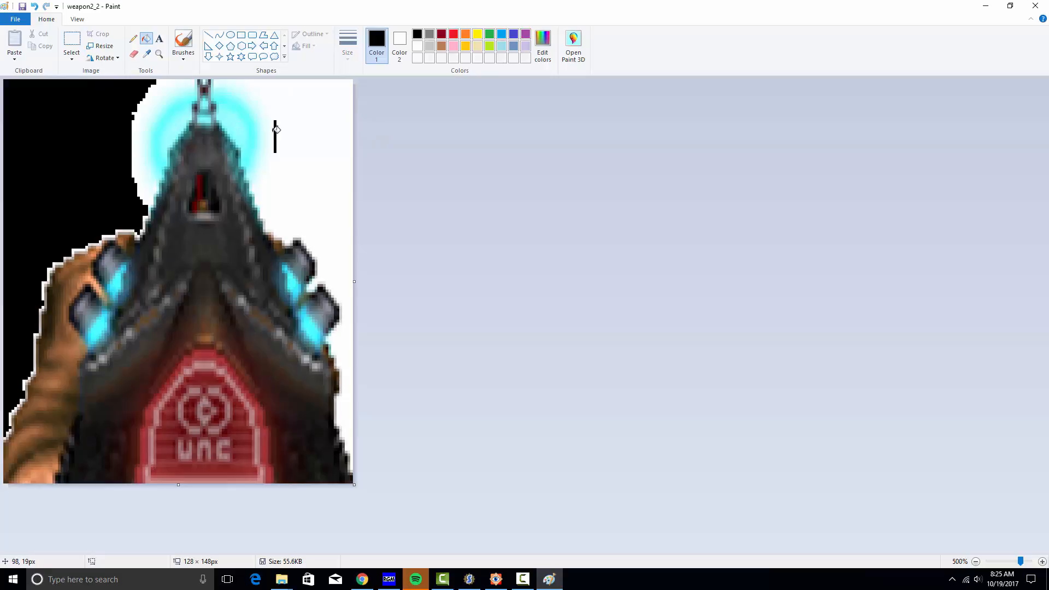
click(327, 120)
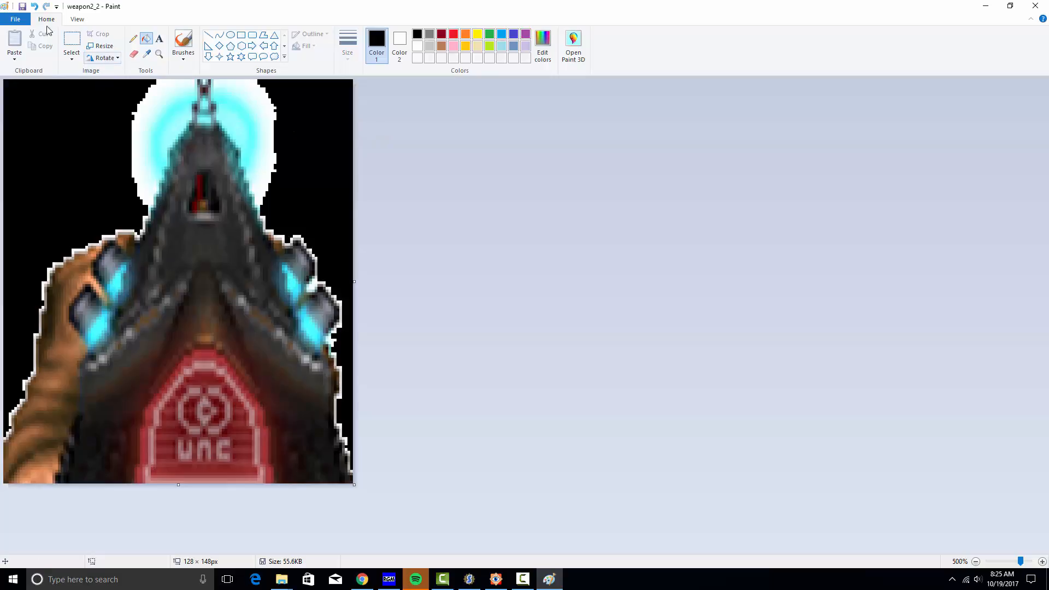
click(239, 91)
click(15, 19)
click(48, 90)
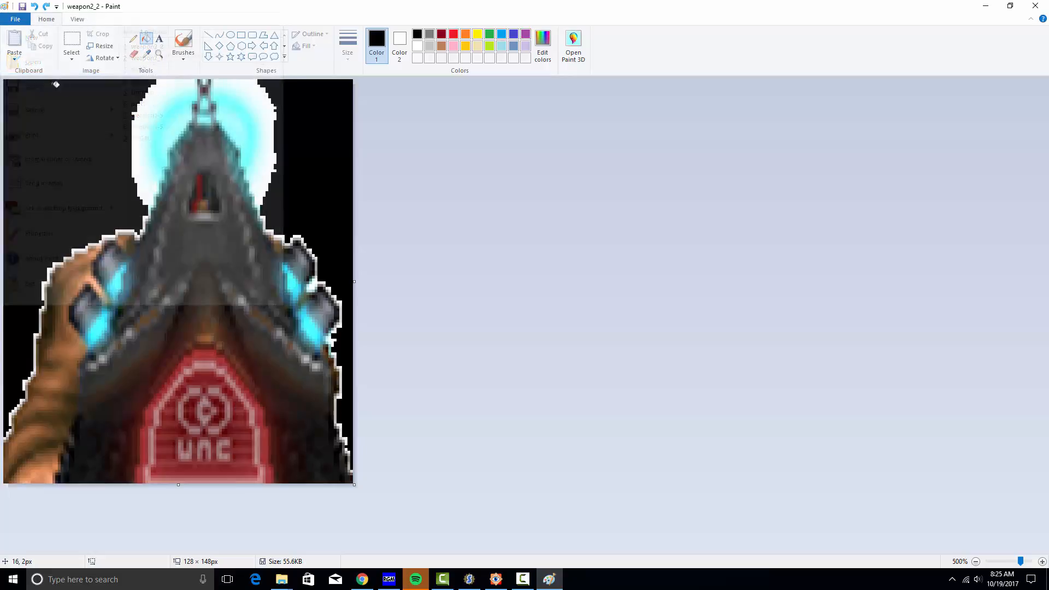
click(1034, 5)
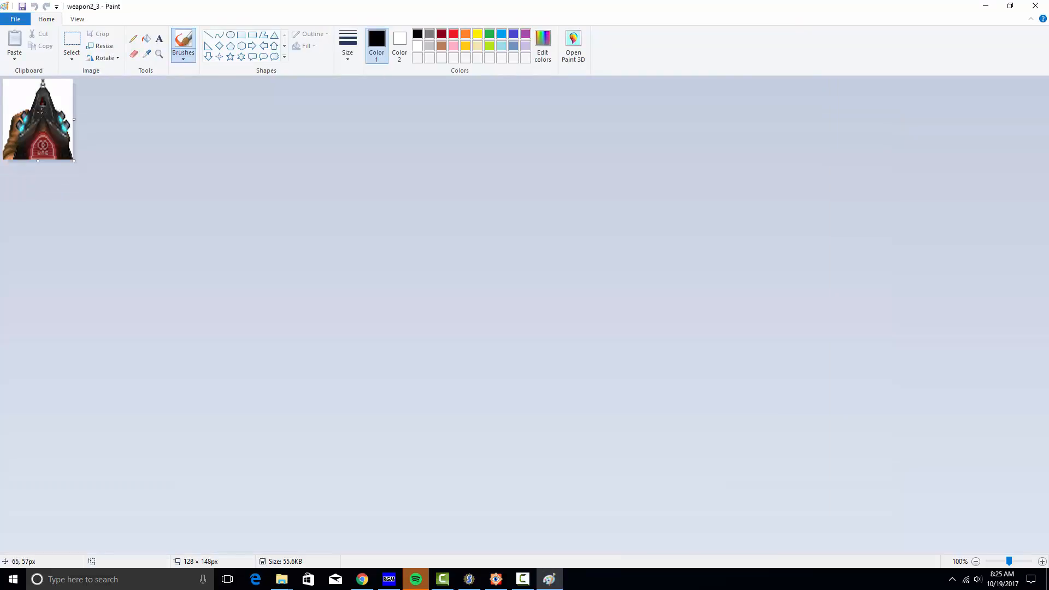
Step: Fill the white background on both sides of the rifle in weapon2_3 with black, then save and close it
ctrl+scroll(47, 122, up, 3)
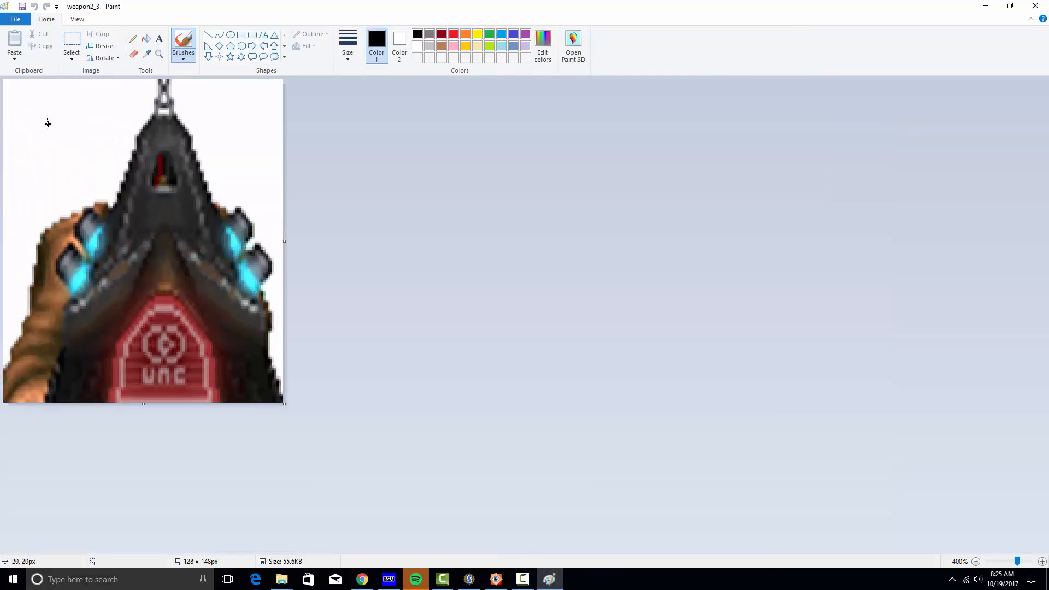
click(146, 38)
click(82, 114)
click(230, 131)
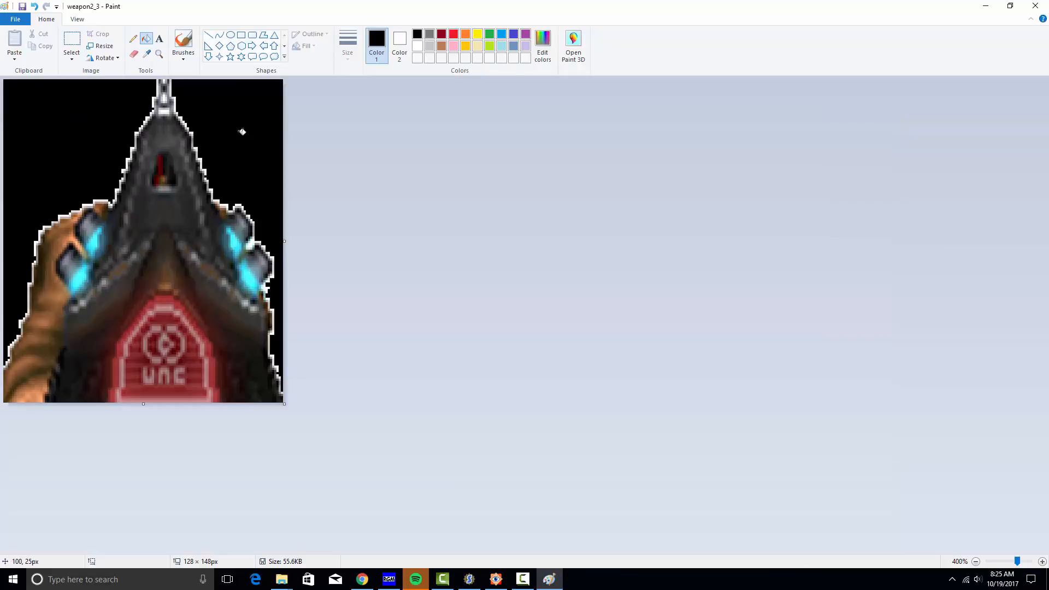
click(1035, 5)
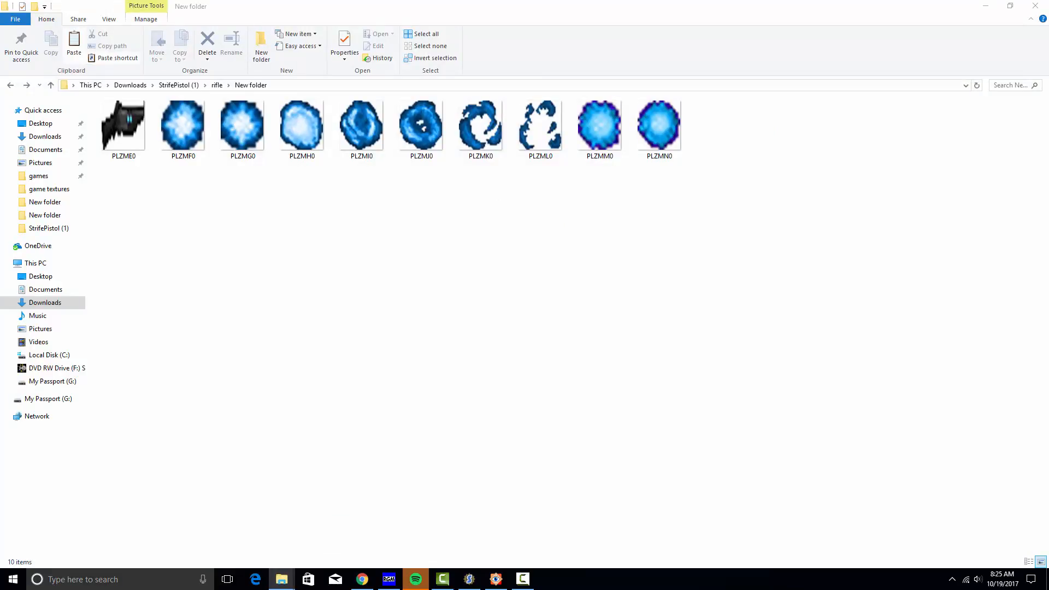
Step: Switch to FastStone Image Viewer and view weapon2_4.bmp full screen, dismissing the full-screen tip
click(496, 579)
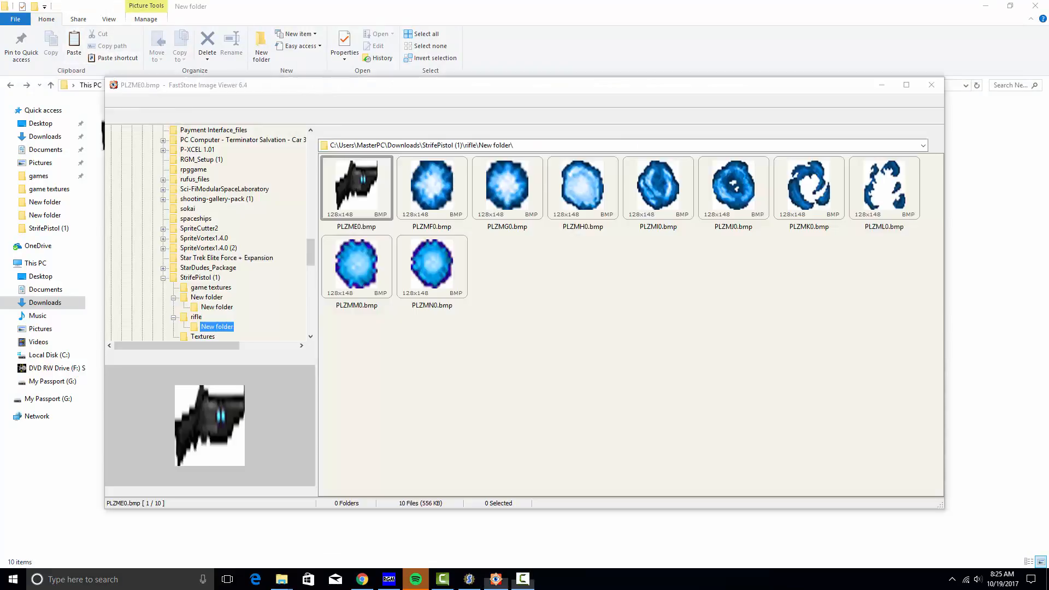
double_click(746, 184)
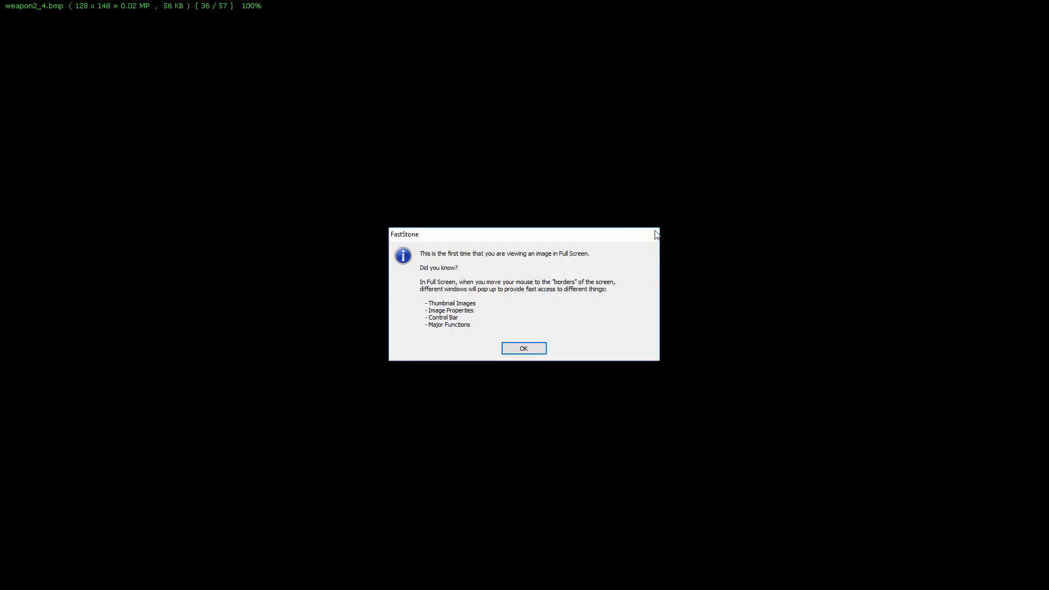
click(651, 234)
click(1042, 8)
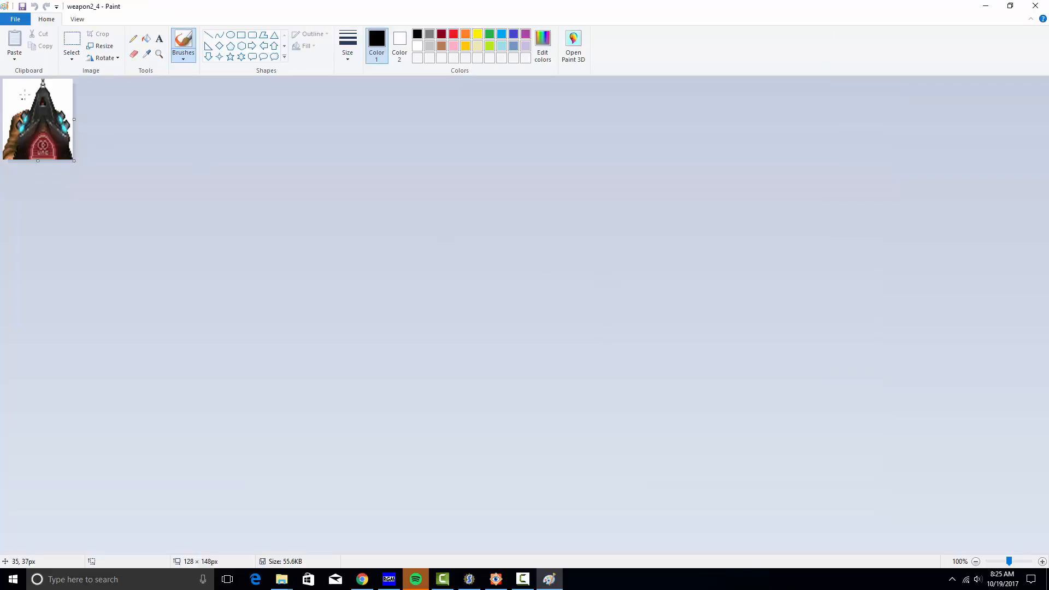
Step: Fill the white background on both sides of the rifle in weapon2_4 with black in Paint, then save and close it
click(146, 38)
click(61, 85)
click(28, 91)
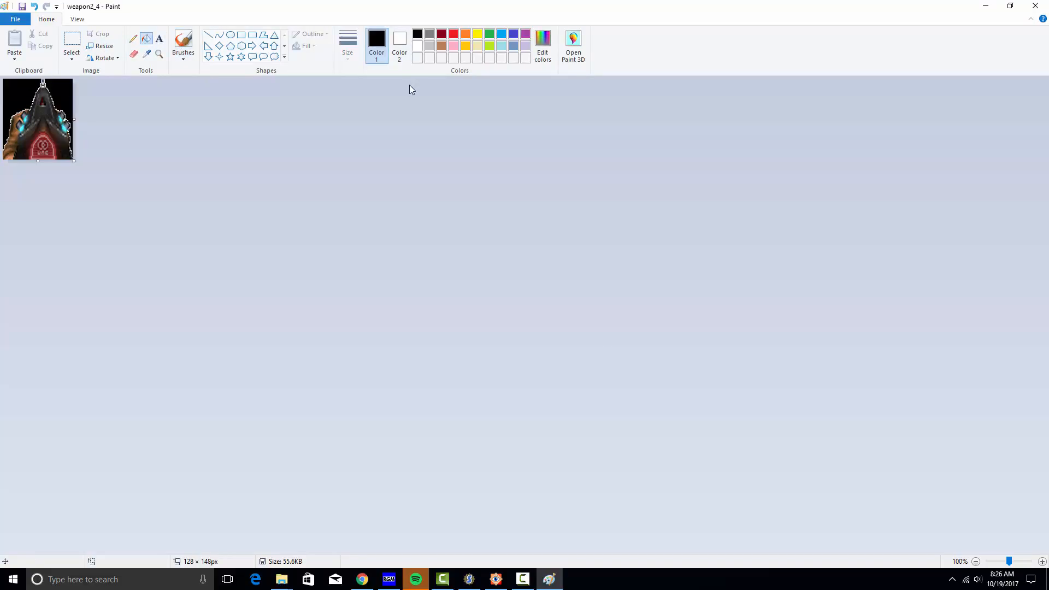
click(1035, 5)
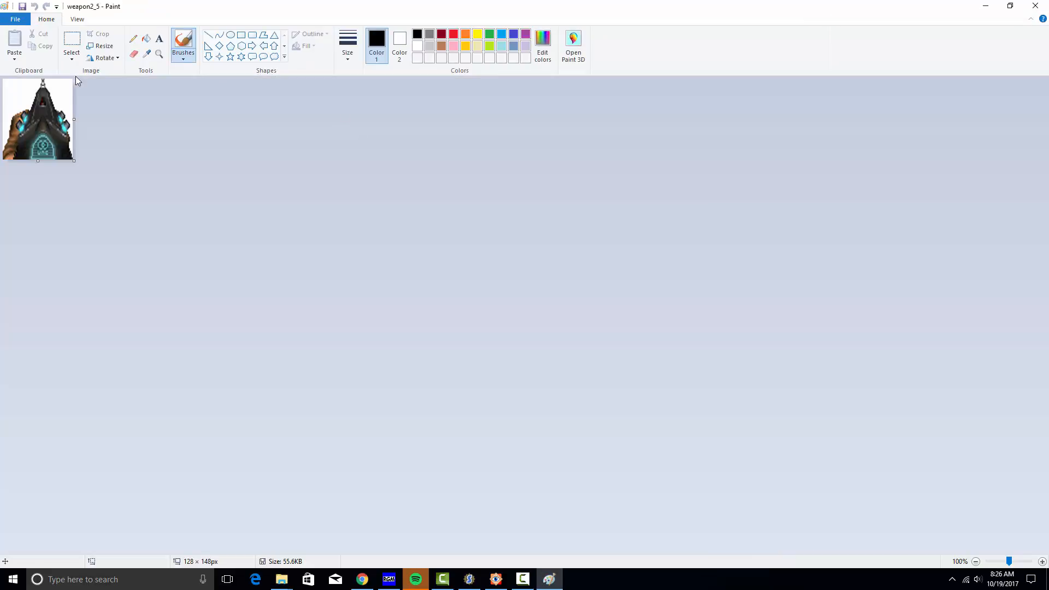
Step: Fill the white background on both sides of the rifle in weapon2_5 with black, then save and close the bitmap
click(146, 38)
click(63, 90)
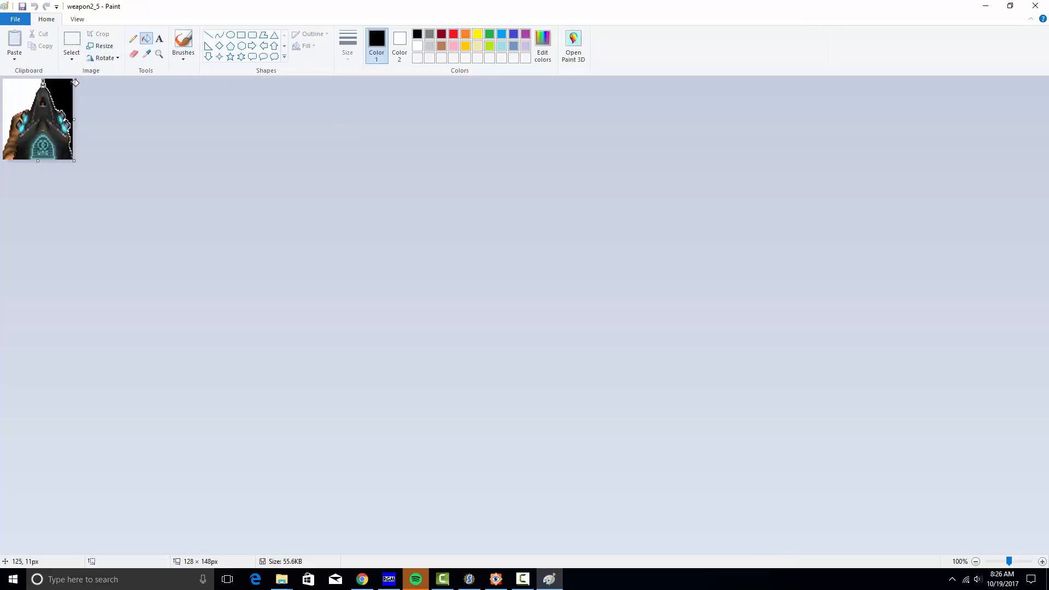
click(8, 89)
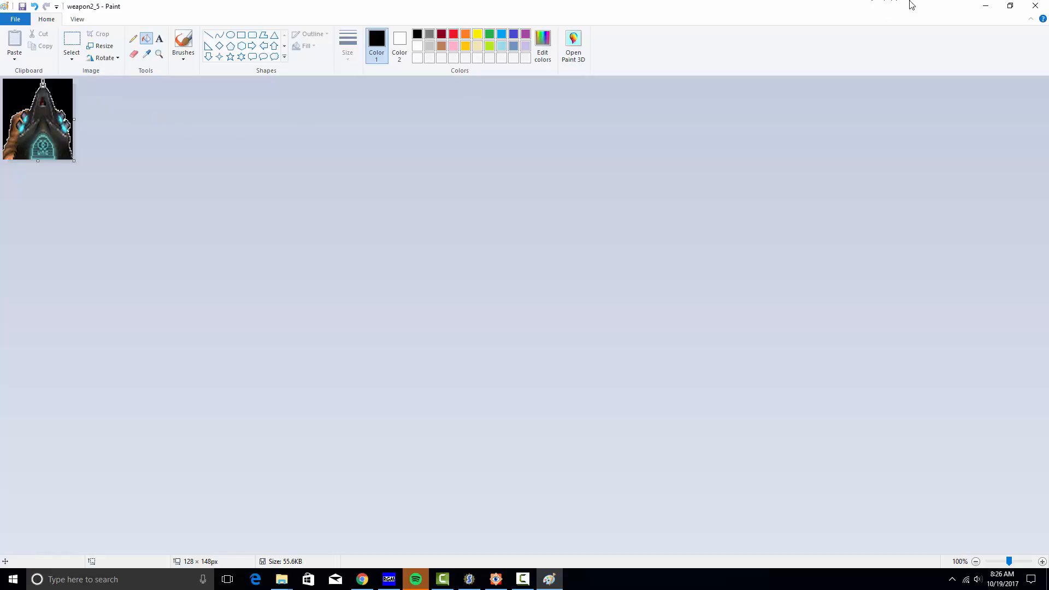
click(1035, 8)
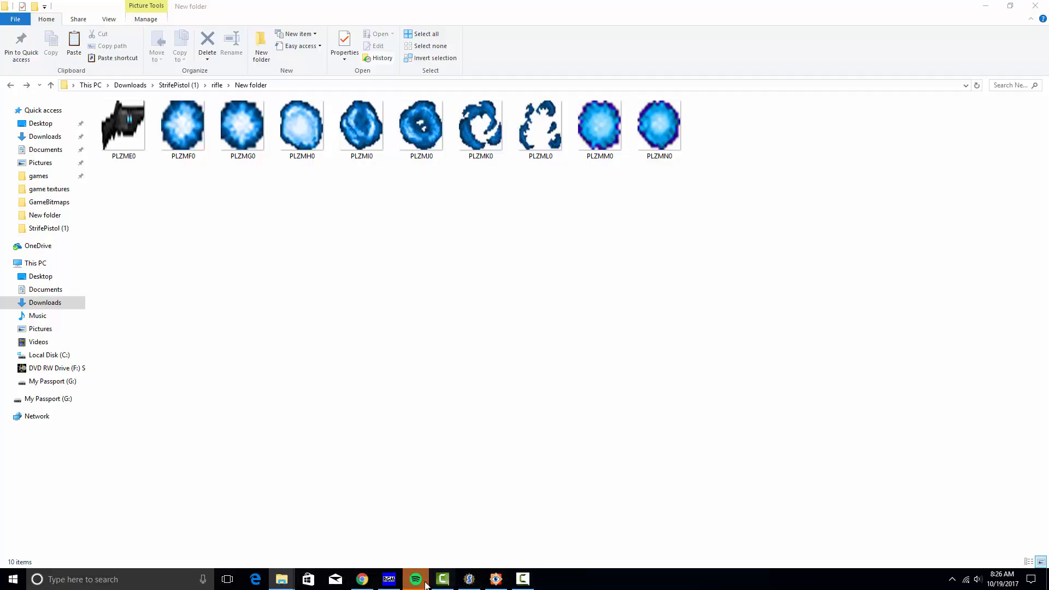
Step: Switch to Raycasting Game Maker and import all the GameBitmaps into the game
click(395, 579)
click(271, 17)
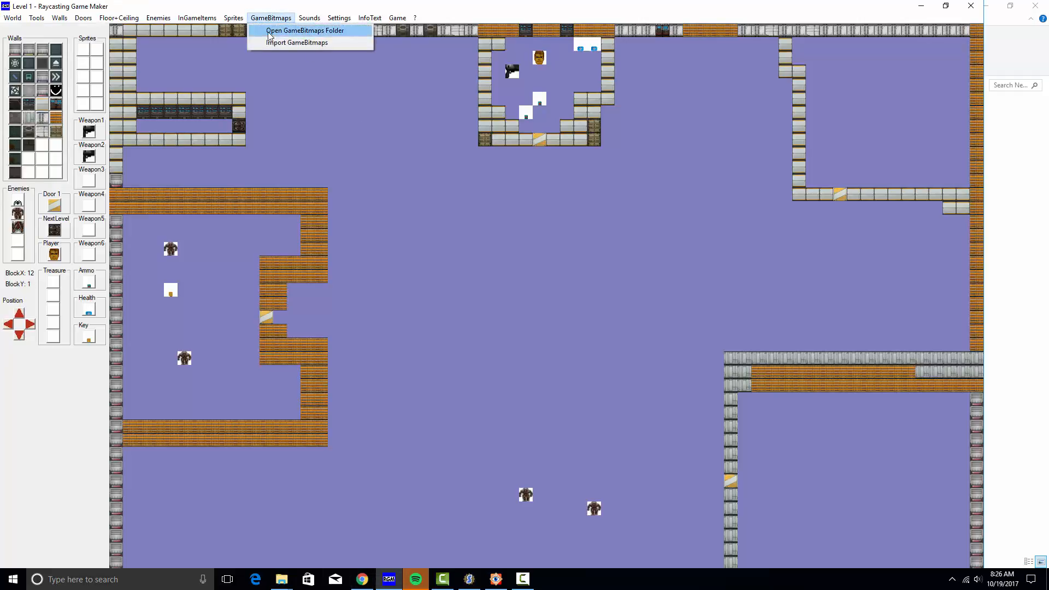
click(296, 43)
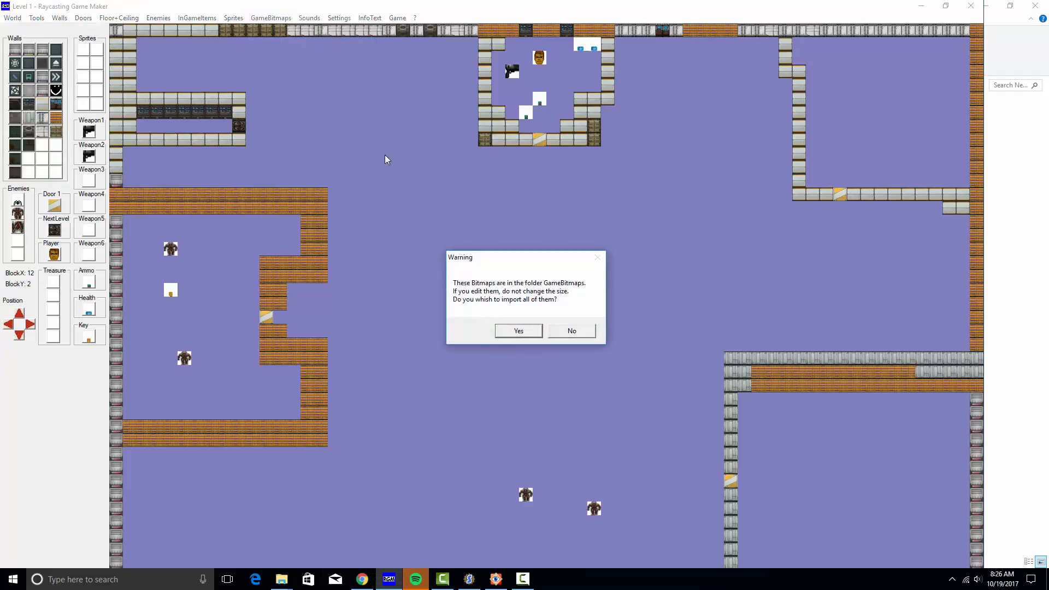
click(513, 331)
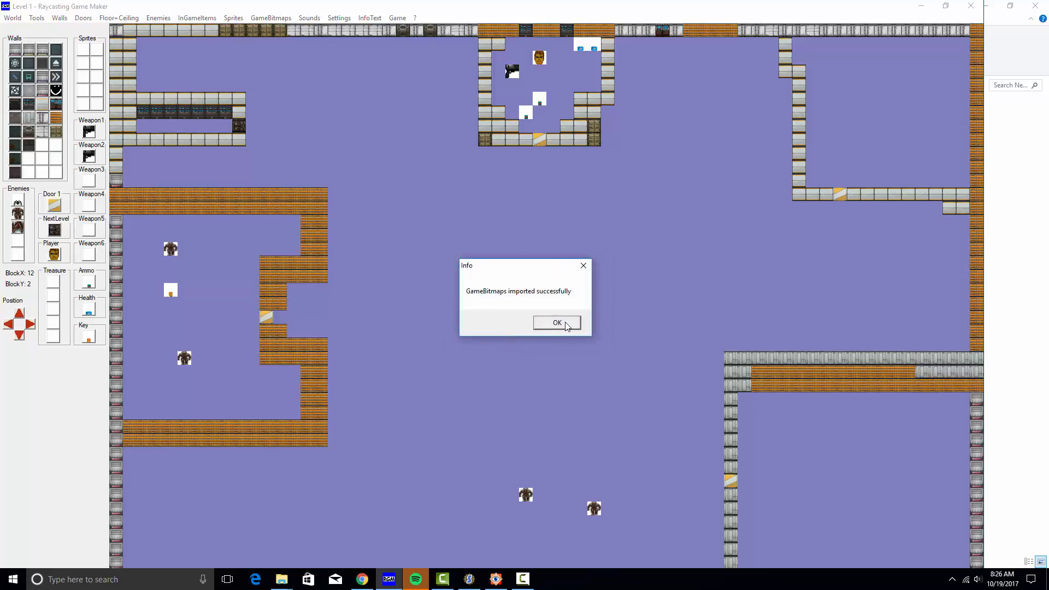
click(561, 324)
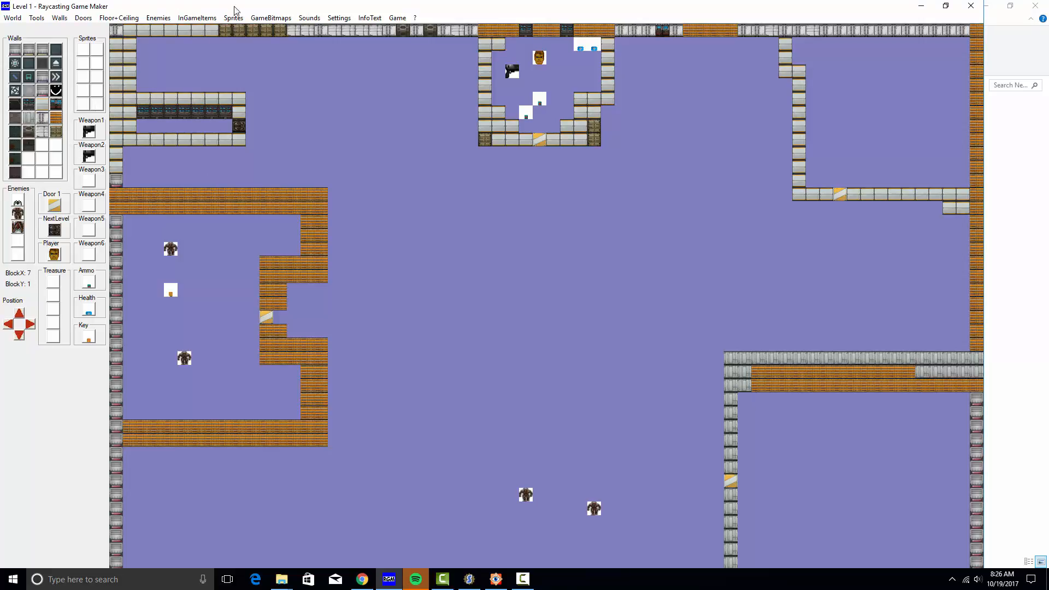
Step: In the weapon import settings, load the PNG image PLZME0 from StrifePistol (1)'s rifle folder as the Weapon2 picture
click(176, 20)
click(211, 31)
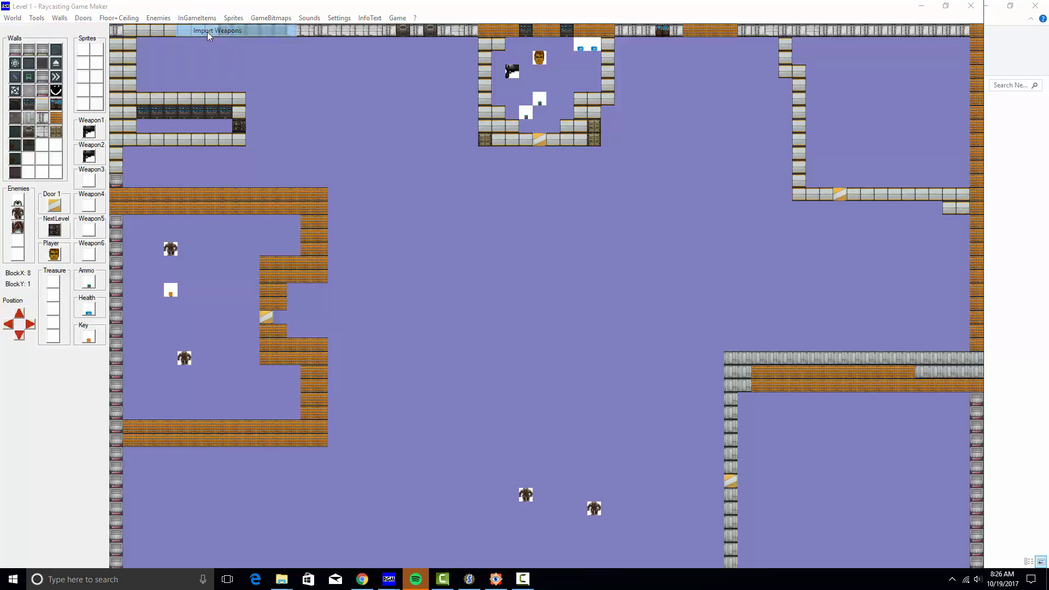
click(324, 250)
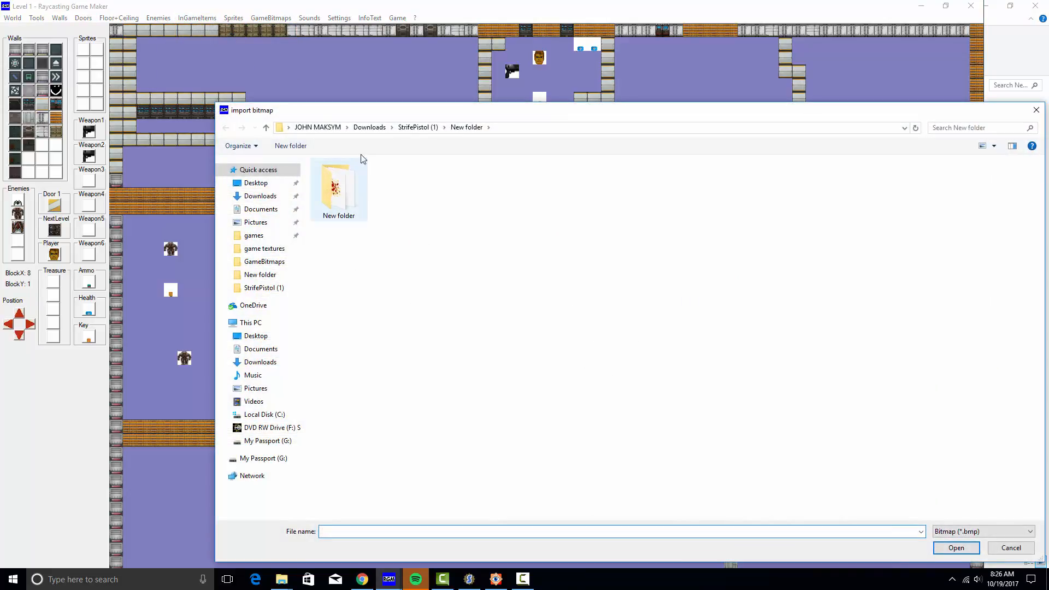
click(969, 535)
click(964, 552)
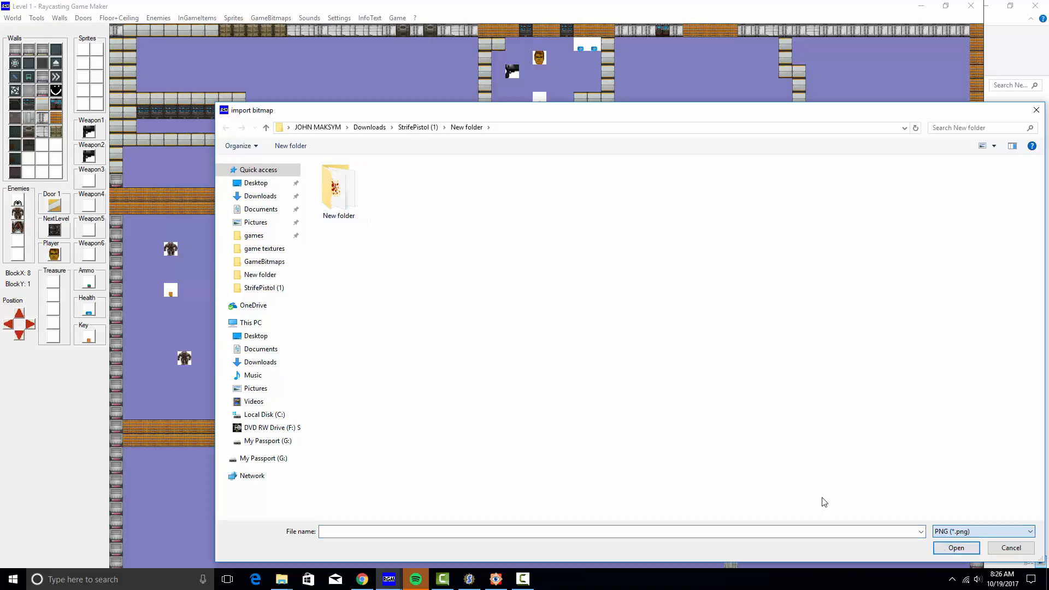
click(418, 127)
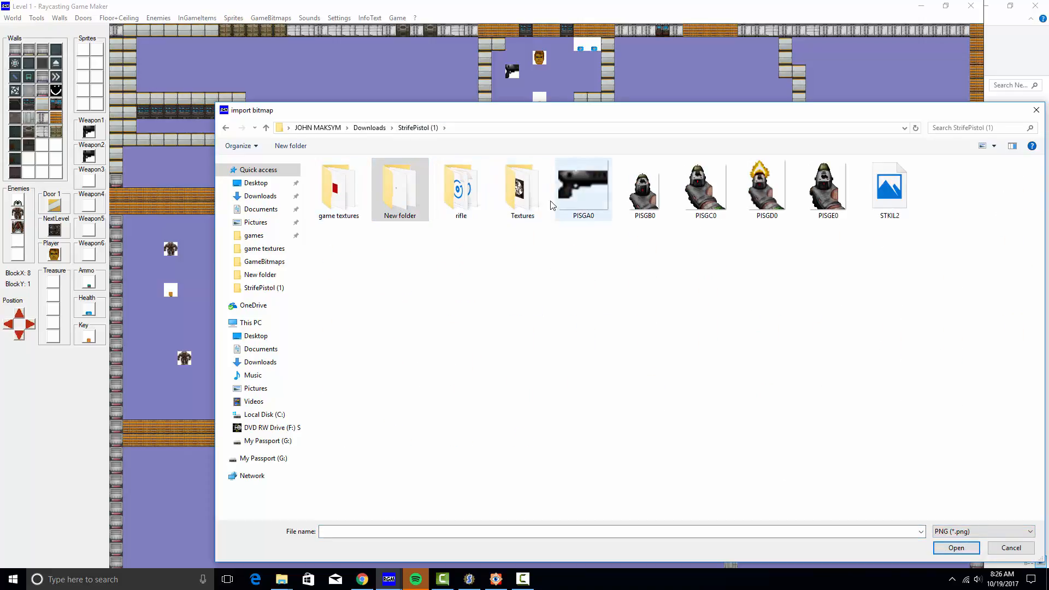
double_click(460, 191)
double_click(645, 210)
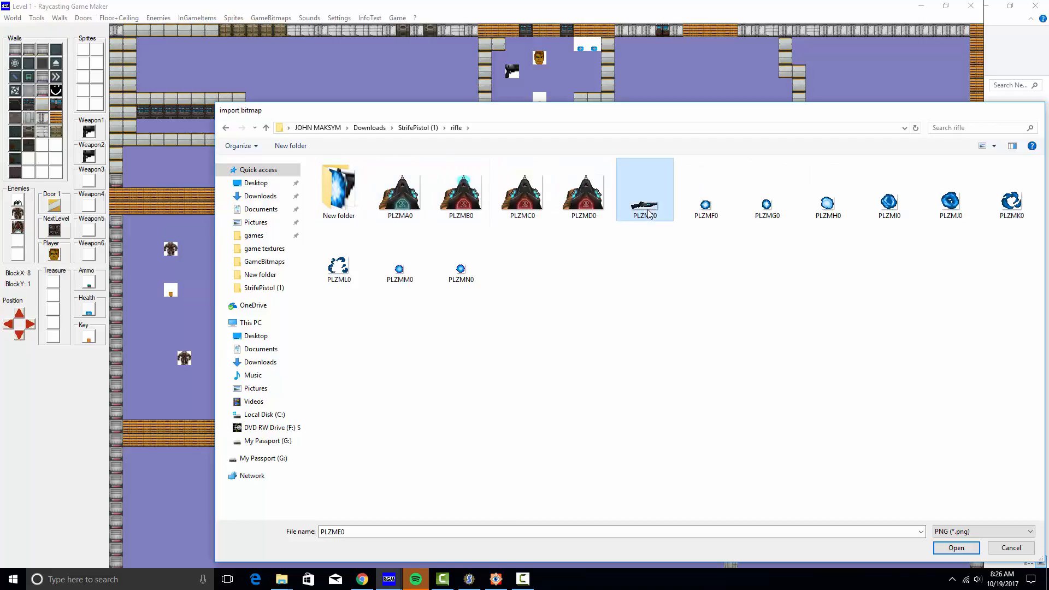
click(579, 325)
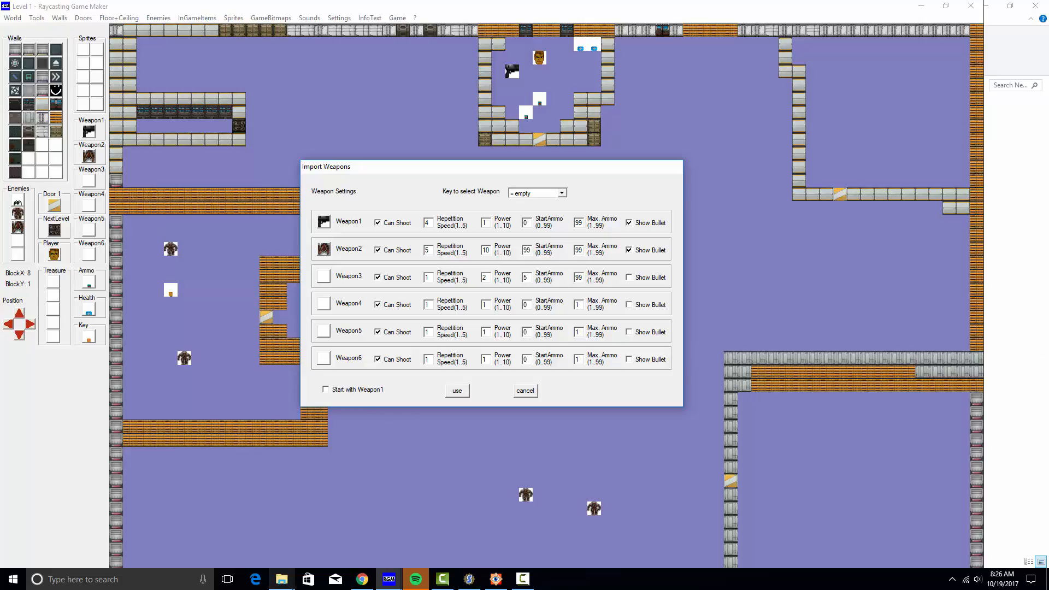
Step: Switch to the File Explorer window showing rifle's New folder and select the PLZME0 bitmap
click(282, 580)
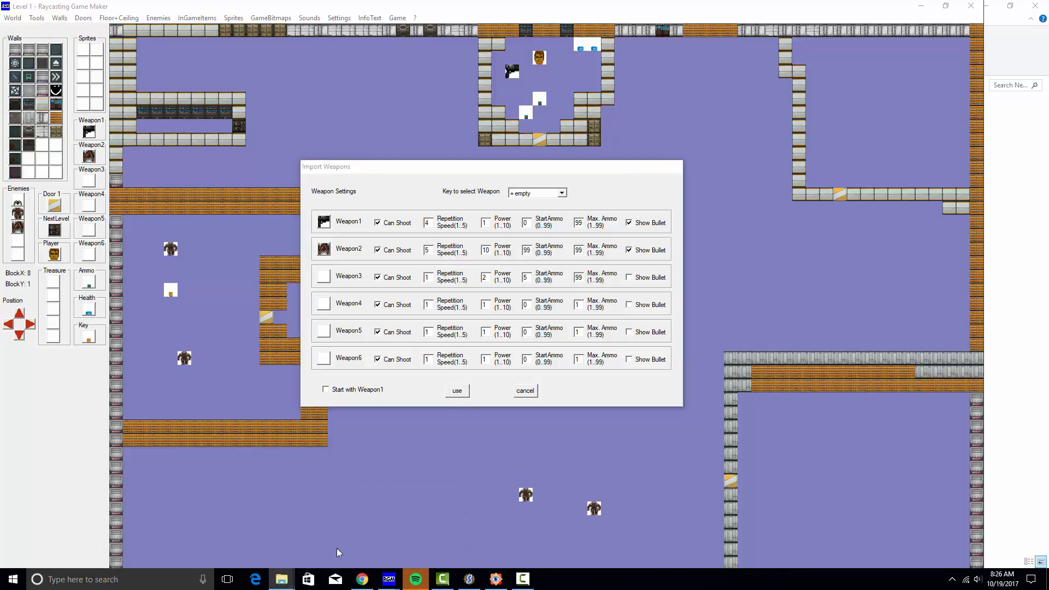
click(282, 532)
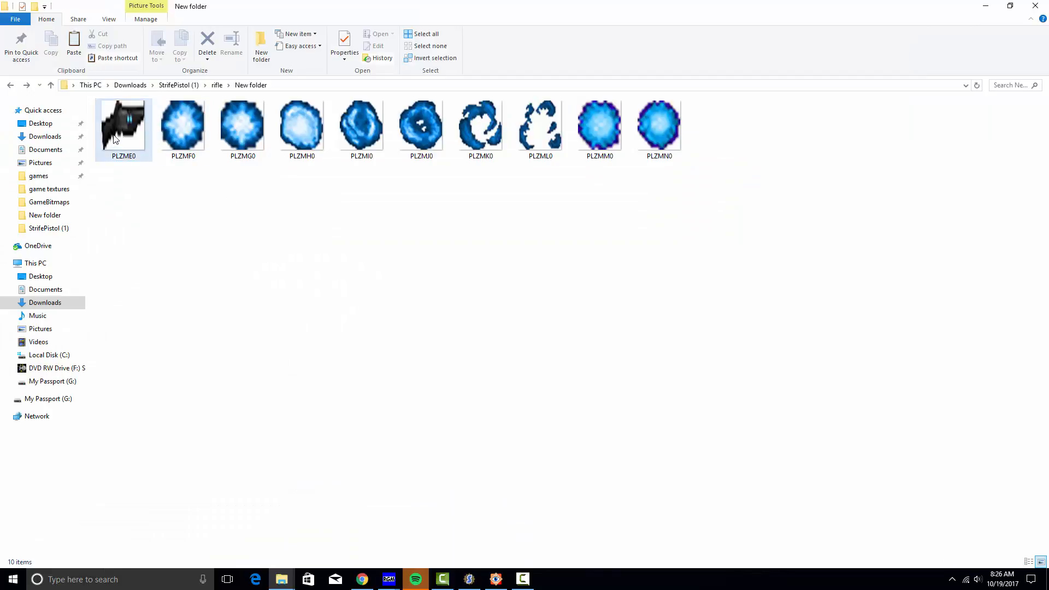
click(125, 158)
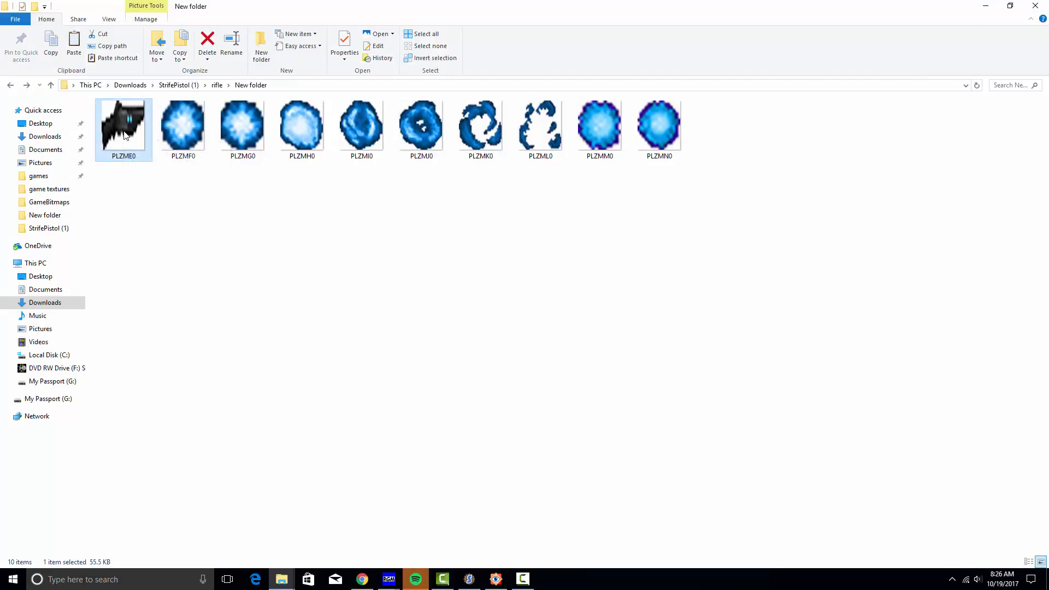
right_click(125, 135)
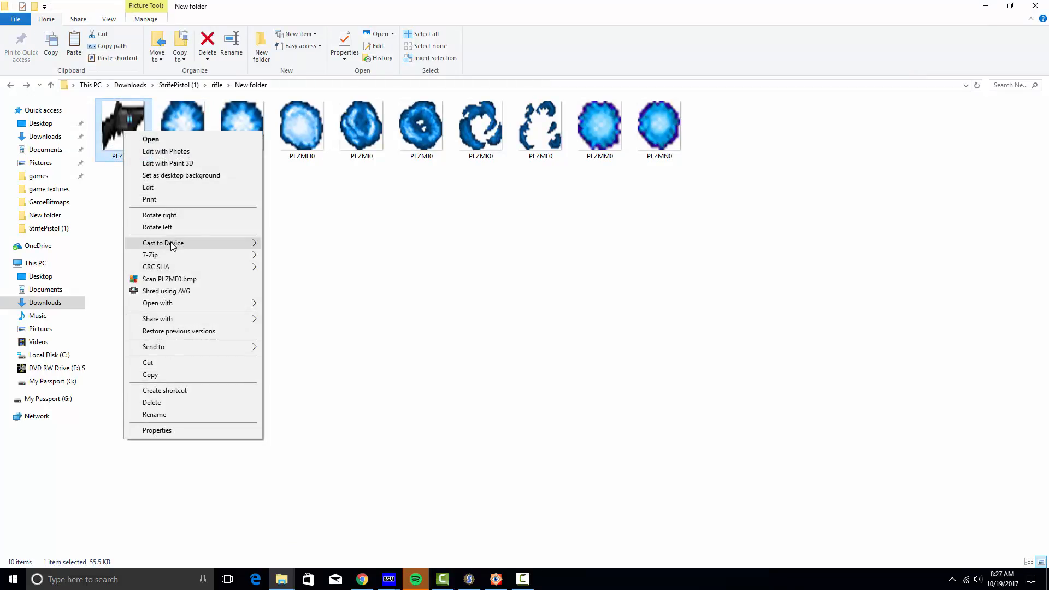
Step: Try to go to weapon2_1.png in StrifePistol (1)\rifle\New folder by its path in FastStone Image Viewer
click(502, 582)
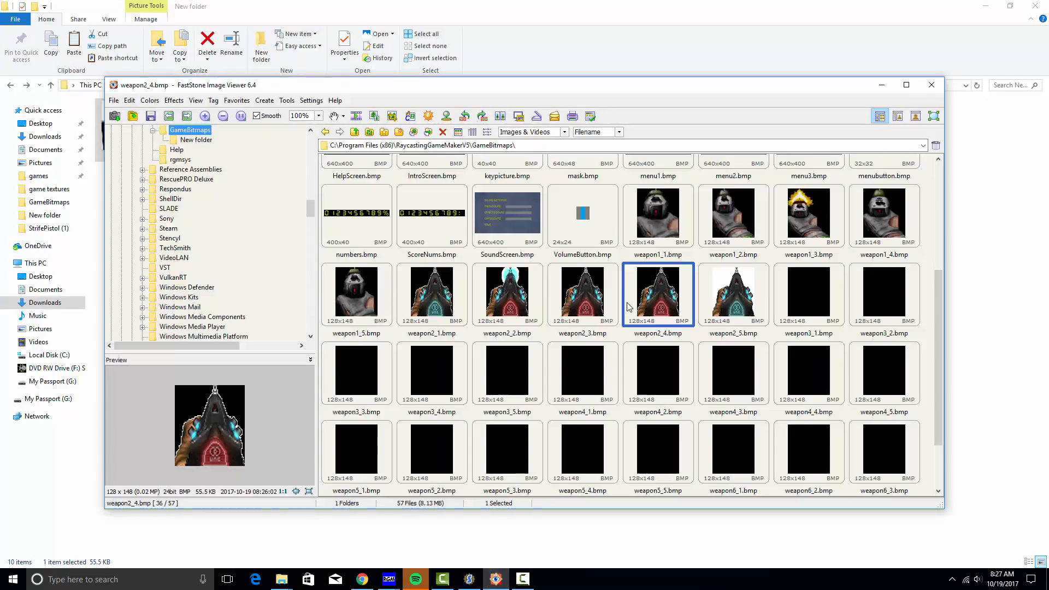
click(534, 145)
text("C:\Users\MasterPC\Downloads\StrifePistol (1)\rifle\New folder\weapon2_1.png")
key(Return)
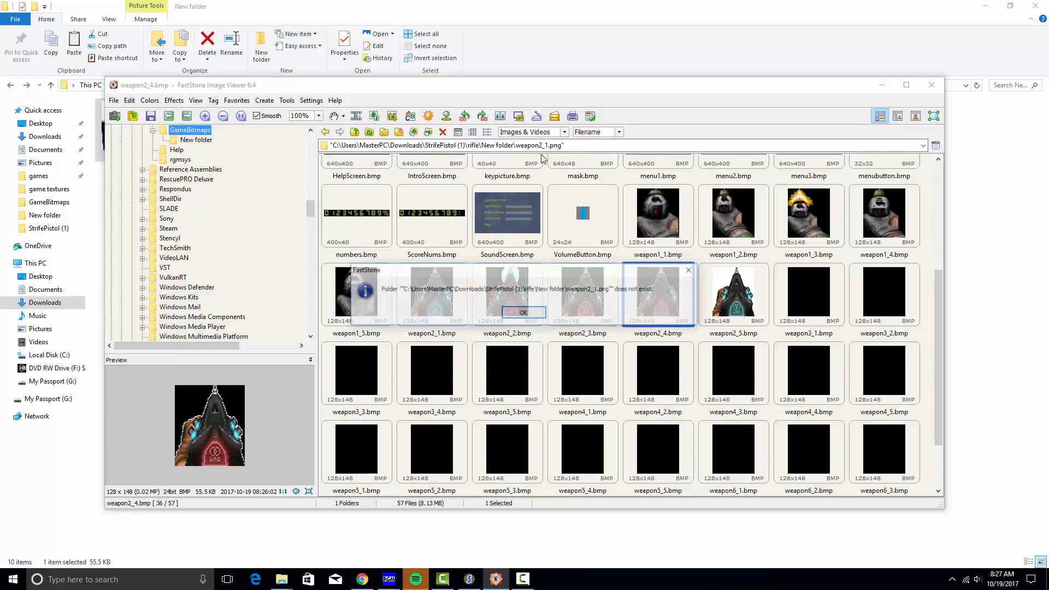
click(522, 313)
Step: Open the New folder inside GameBitmaps in FastStone Image Viewer
scroll(502, 256, up, 3)
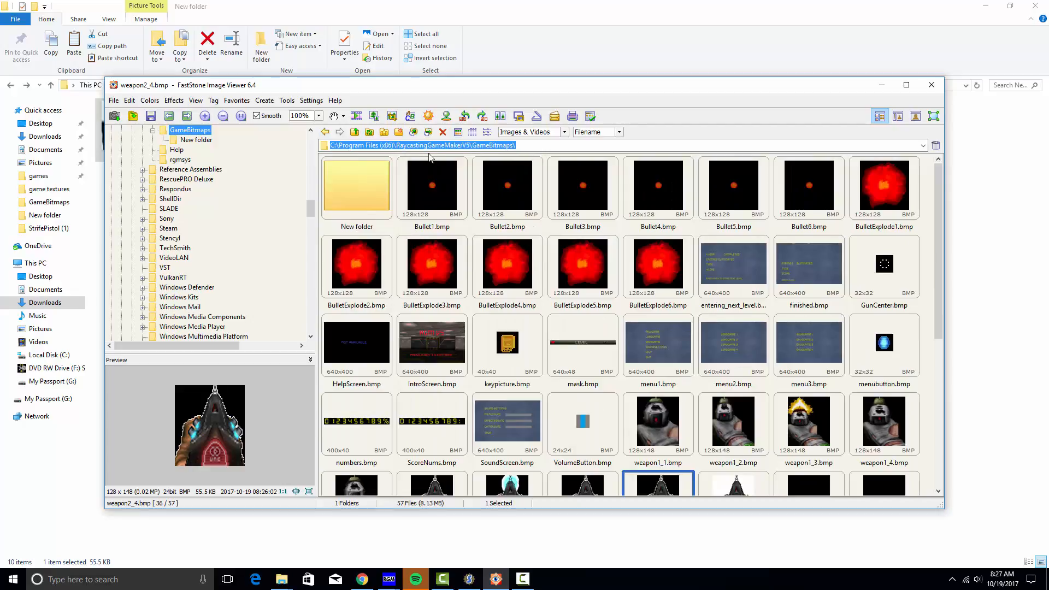
double_click(355, 192)
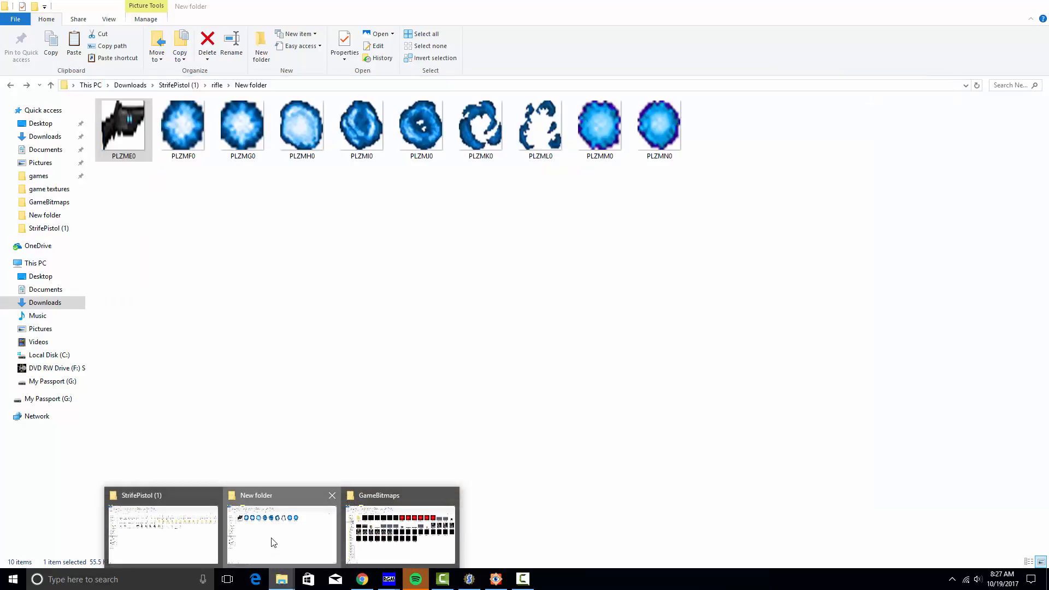
Step: Copy the path of rifle's New folder from File Explorer and open that folder in FastStone Image Viewer
click(283, 563)
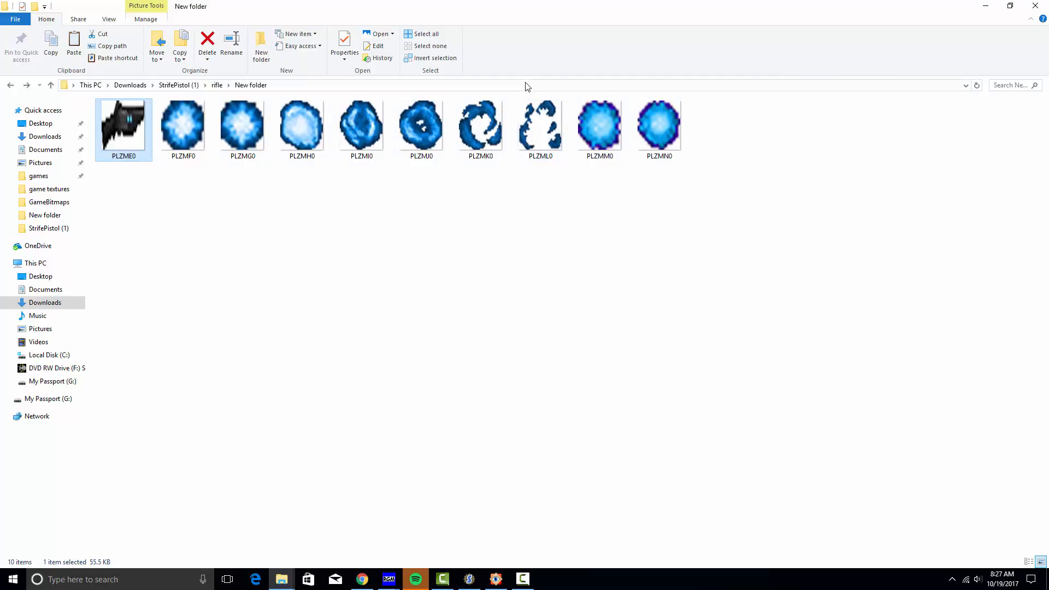
click(526, 85)
key(ctrl+c)
click(985, 5)
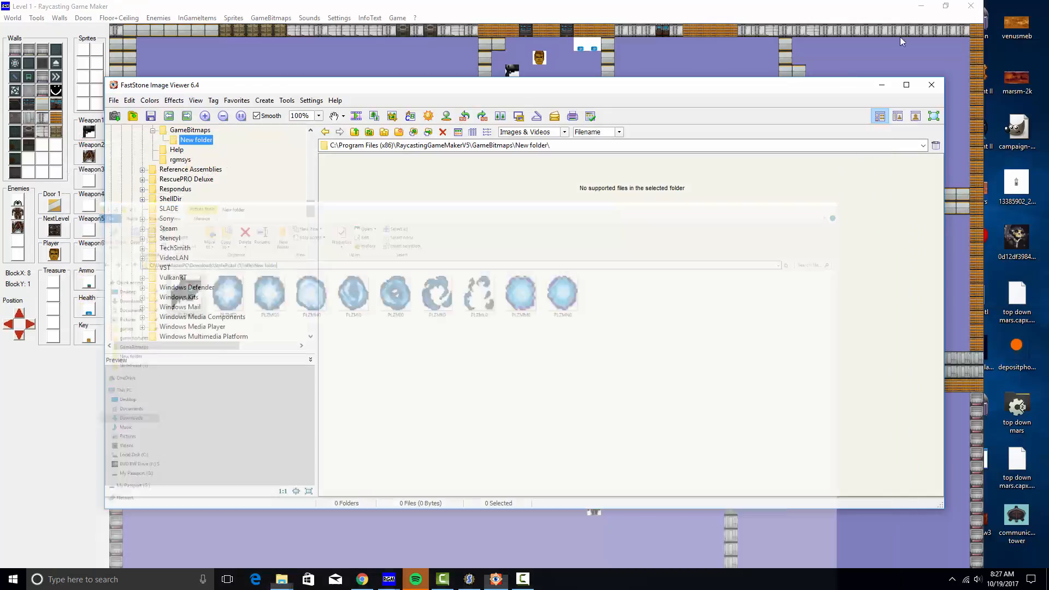
click(577, 145)
key(ctrl+v)
key(Return)
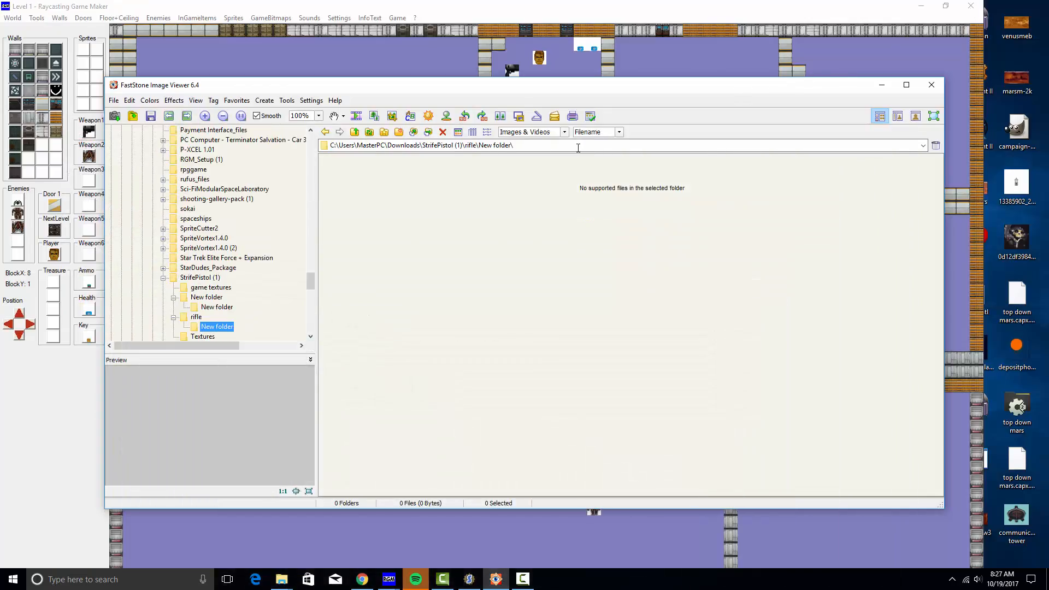
Step: Try resizing PLZME0.bmp to 32 pixels high with the aspect ratio preserved and the Lanczos2 (Sharper) filter, leaving full screen without saving
double_click(369, 192)
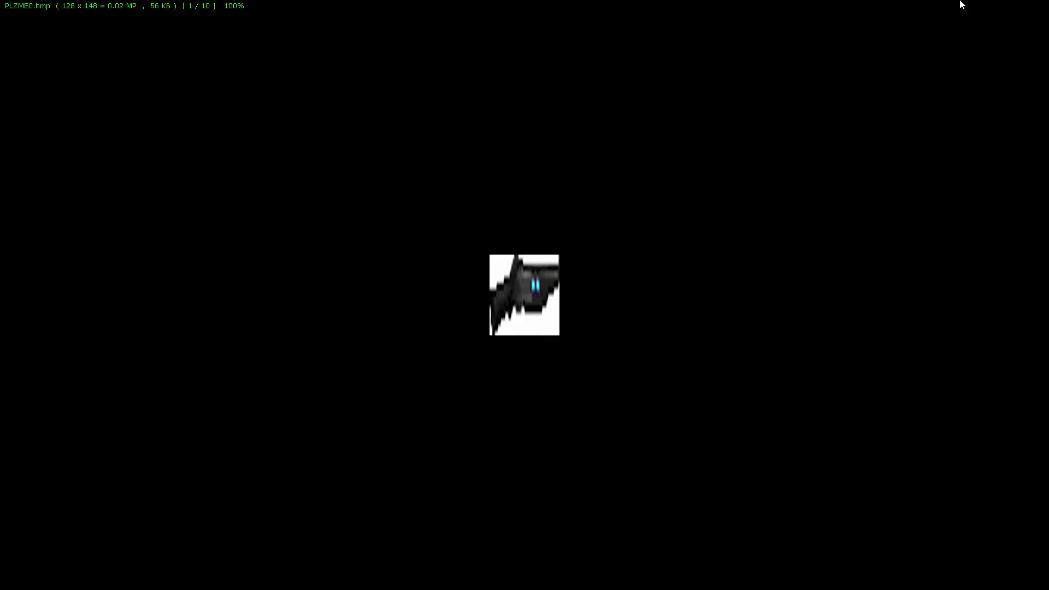
right_click(512, 284)
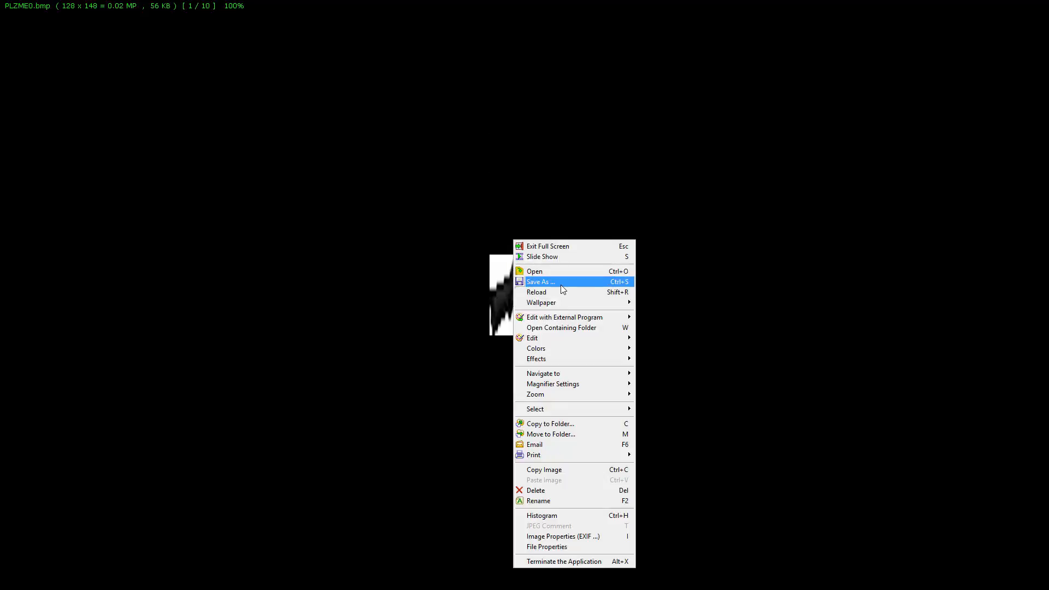
mouse_move(577, 336)
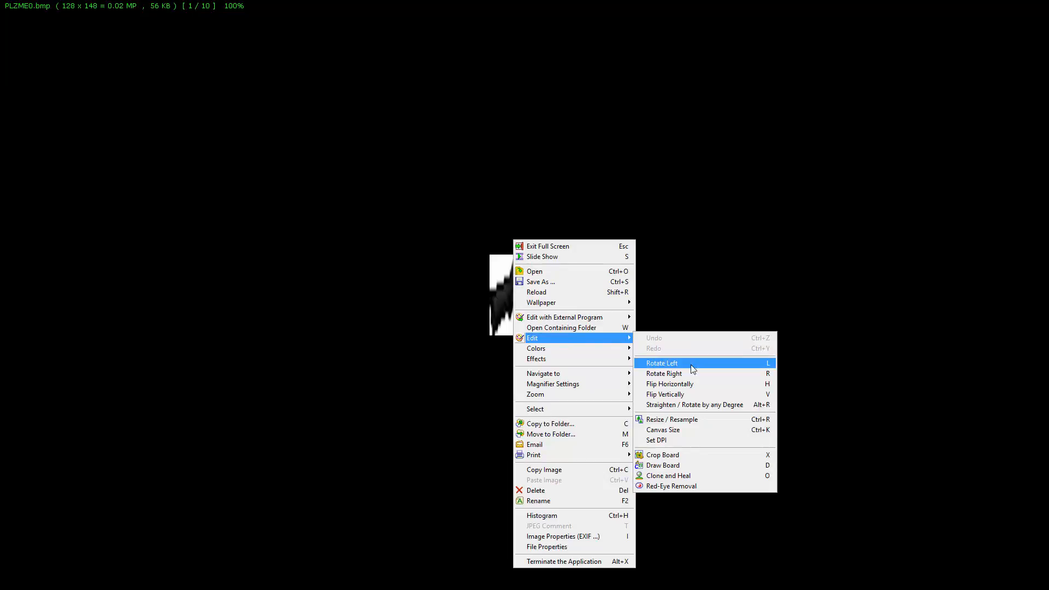
click(708, 420)
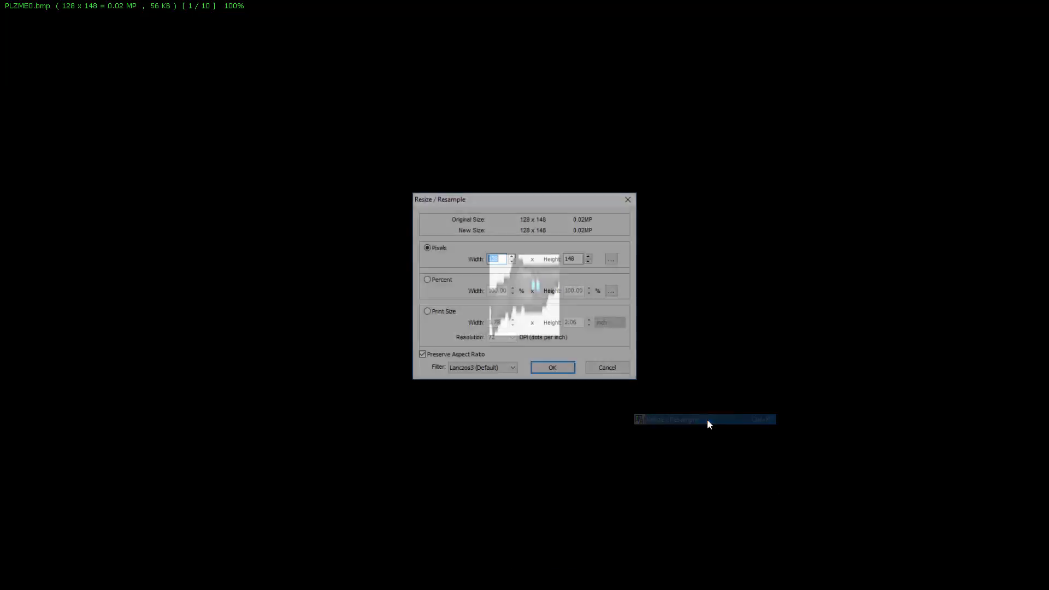
click(503, 258)
text(3)
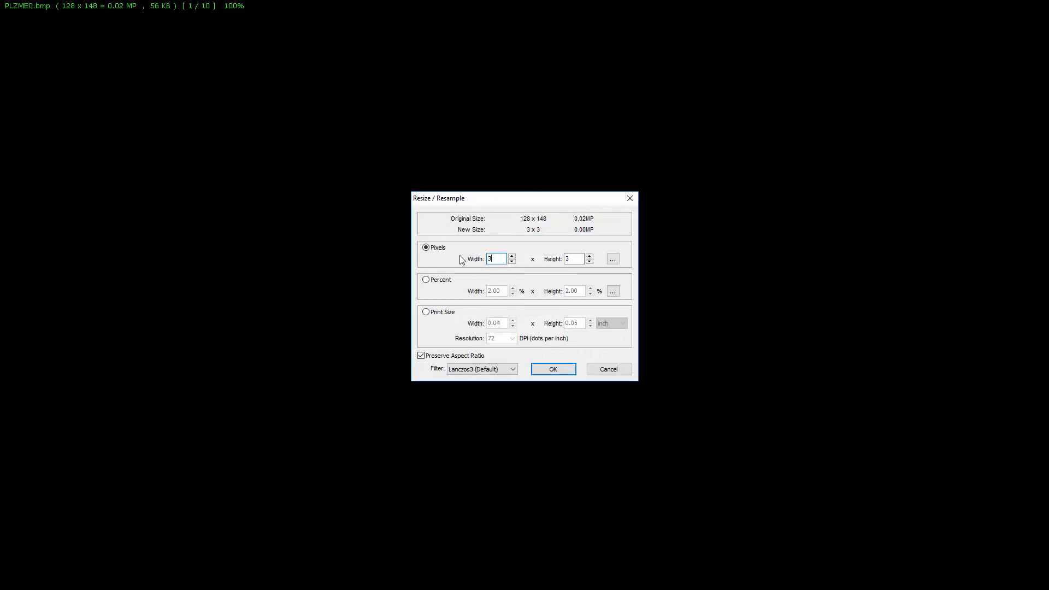
text(2)
click(578, 255)
text(32)
click(491, 369)
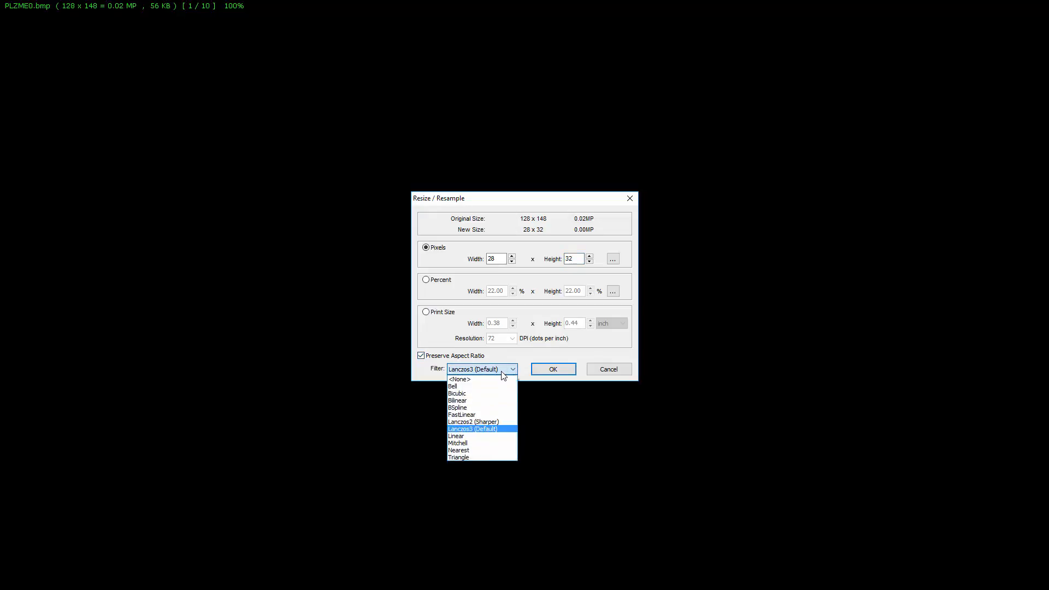
click(499, 422)
click(551, 369)
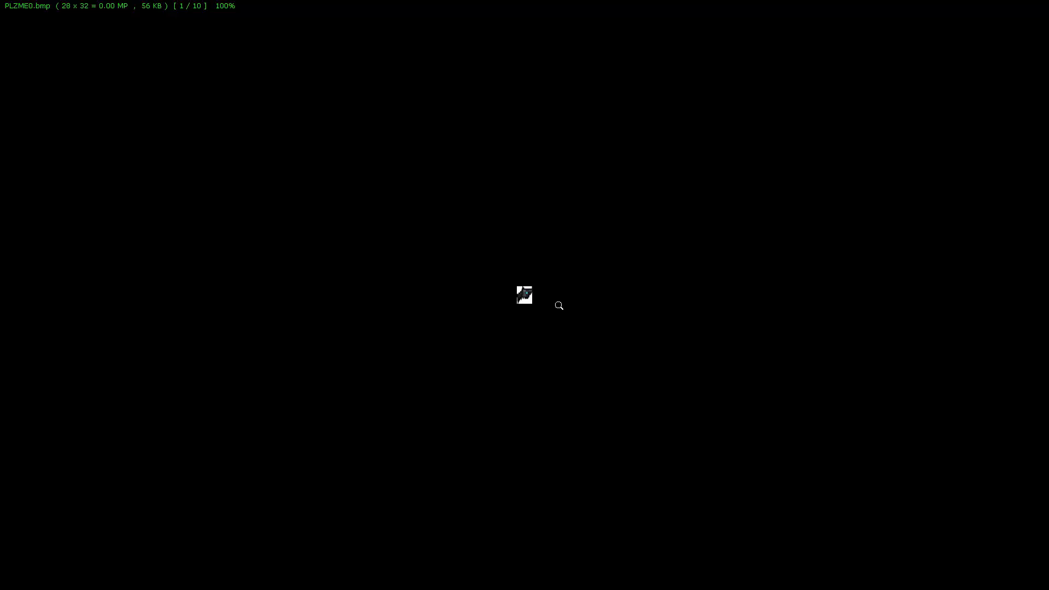
key(Escape)
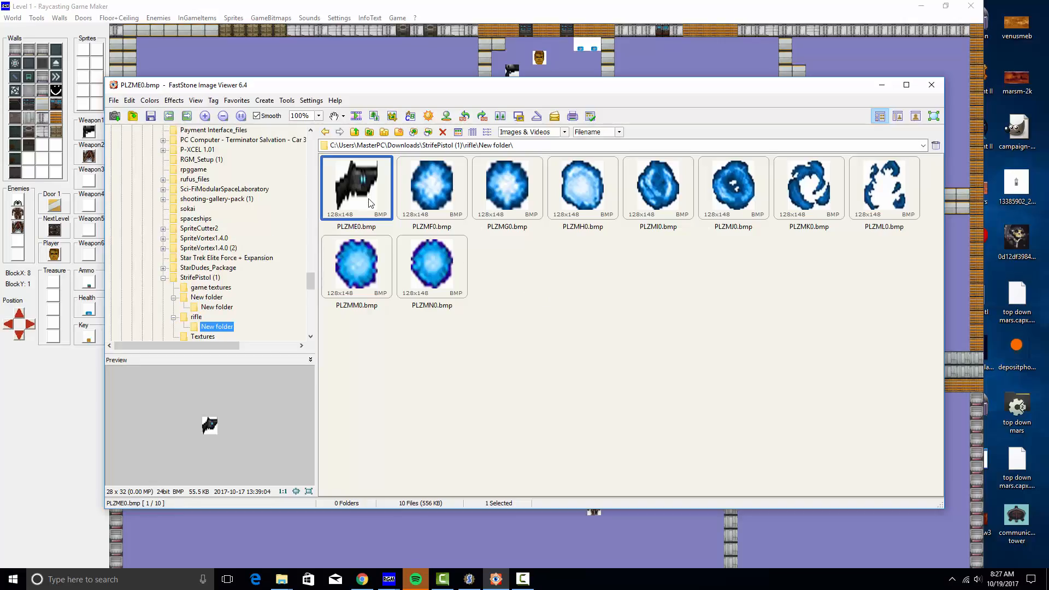
Step: Set up a batch conversion of PLZME0.bmp with PNG as the output format
click(286, 101)
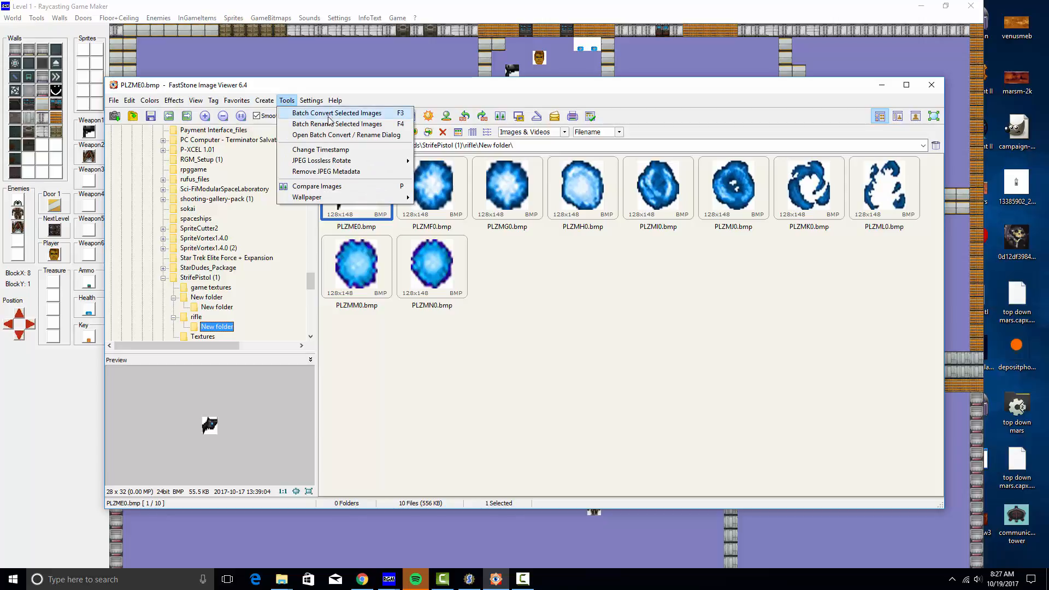
click(336, 113)
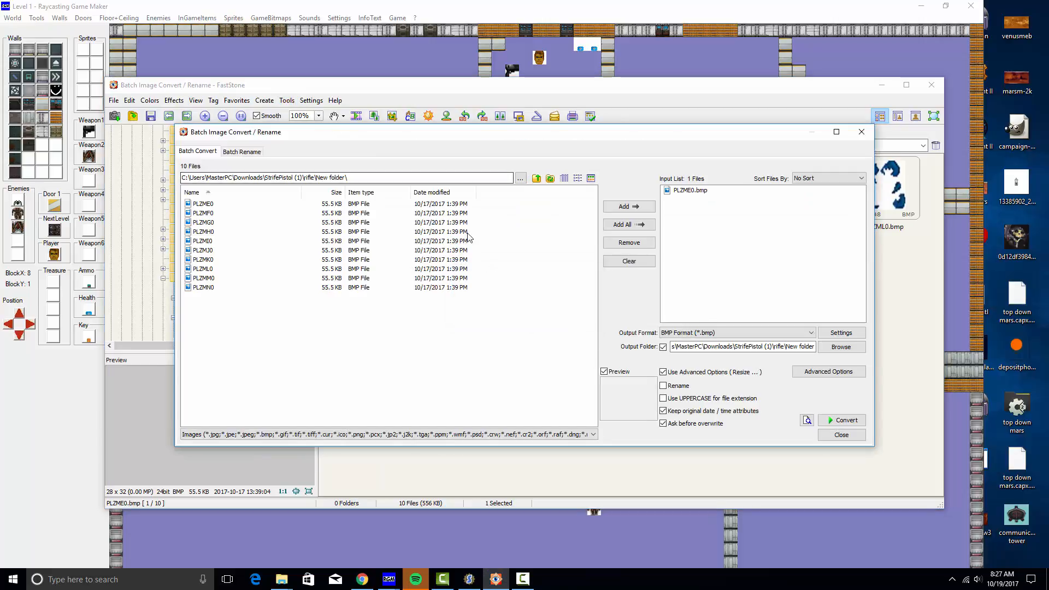
click(201, 204)
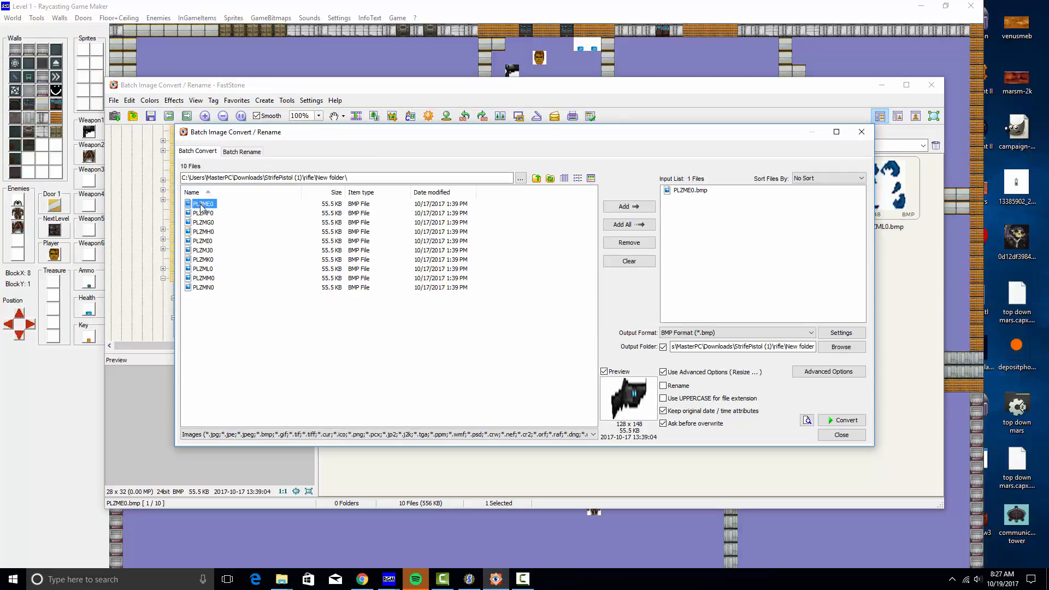
click(629, 208)
click(553, 313)
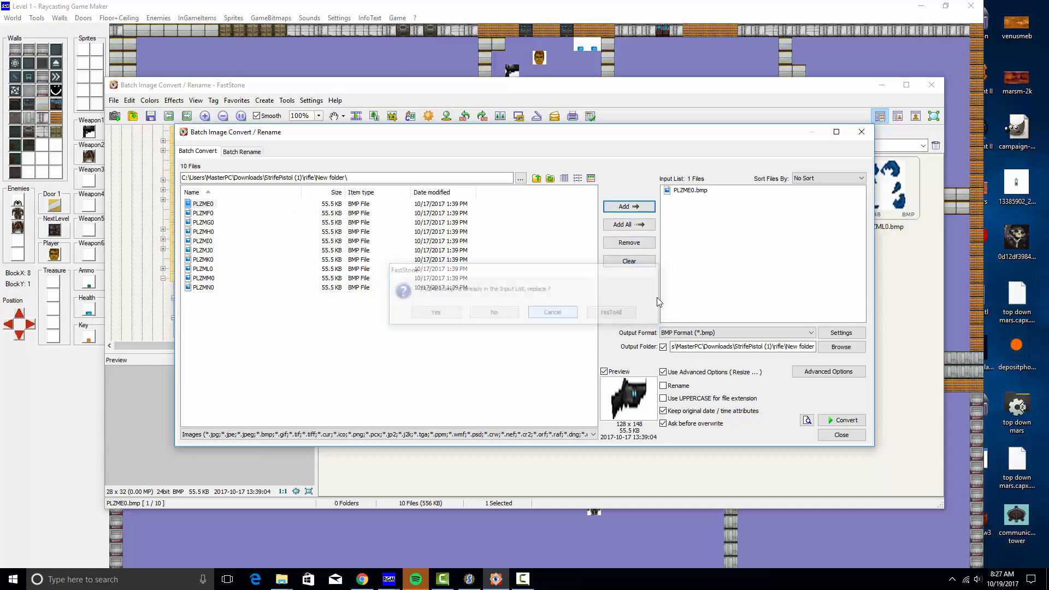
click(680, 193)
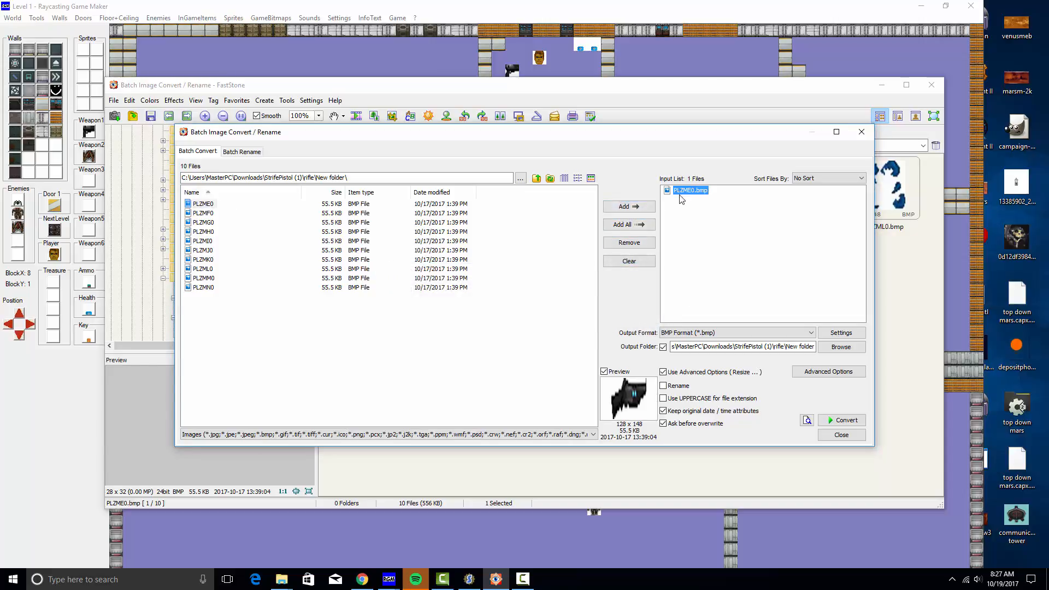
click(699, 333)
click(689, 362)
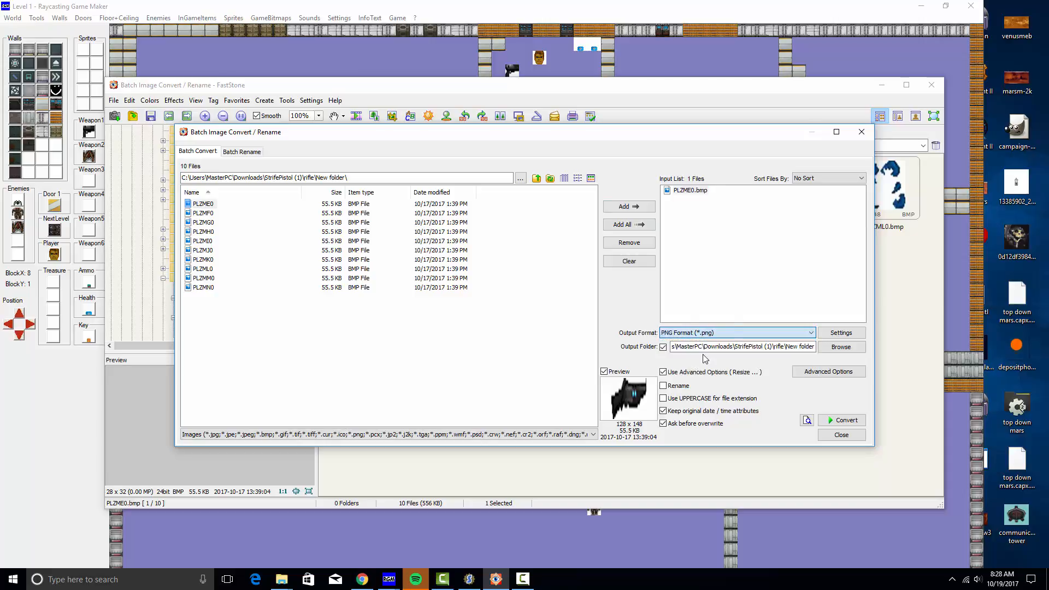
Step: Edit the new width and height in the advanced resize options, and convert PLZME0.bmp into rifle's New folder
click(828, 372)
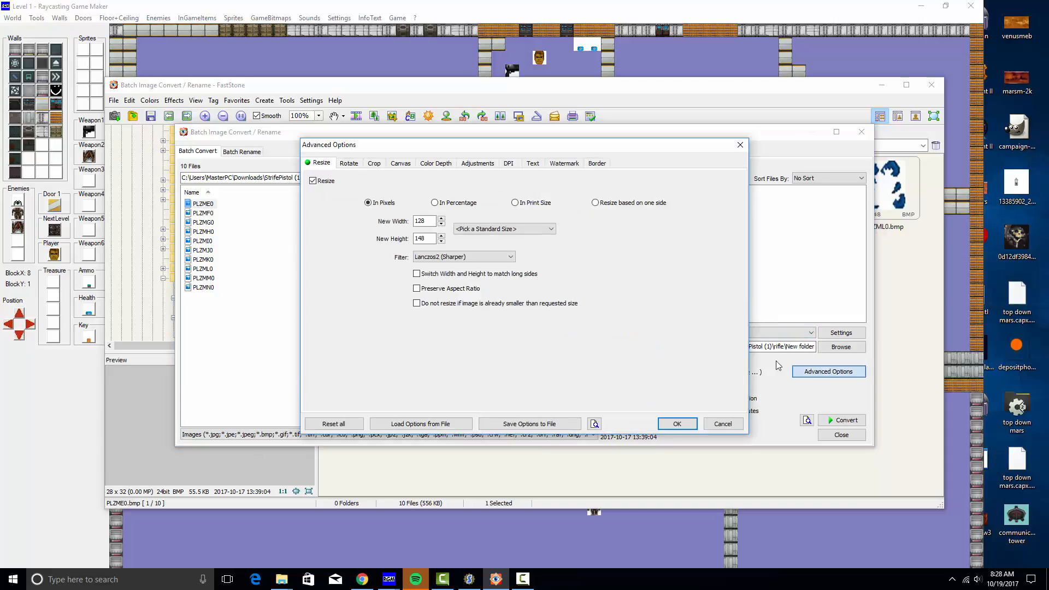
mouse_move(431, 221)
mouse_down()
mouse_move(414, 220)
mouse_move(441, 224)
mouse_up()
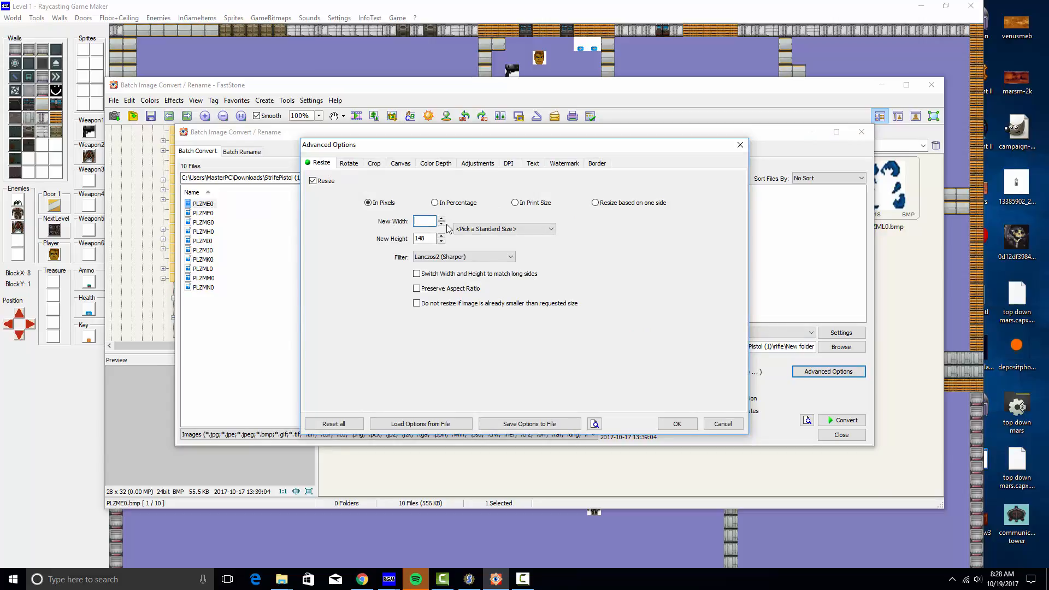
click(415, 239)
click(677, 424)
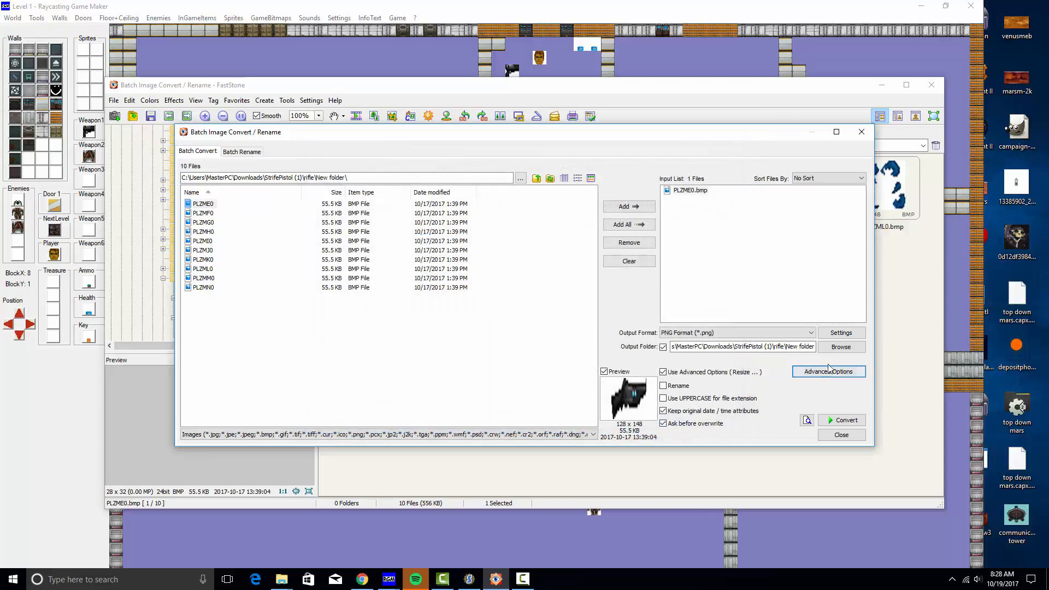
click(844, 420)
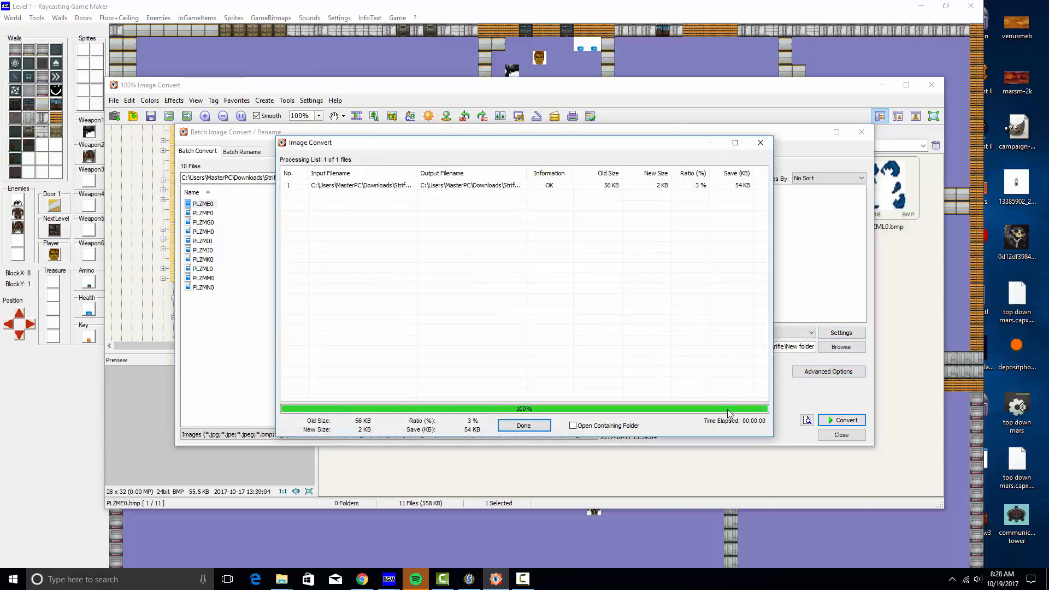
click(759, 143)
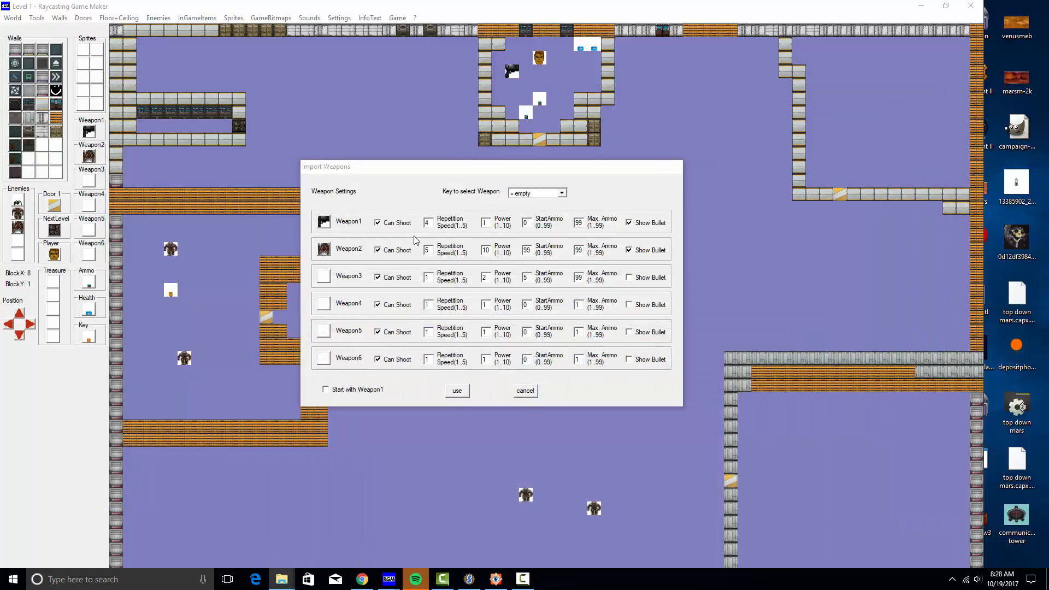
Step: Check the file properties of the PLZME0 bitmap in rifle's New folder, load it as the Weapon2 picture and apply the weapon settings
click(326, 249)
double_click(344, 196)
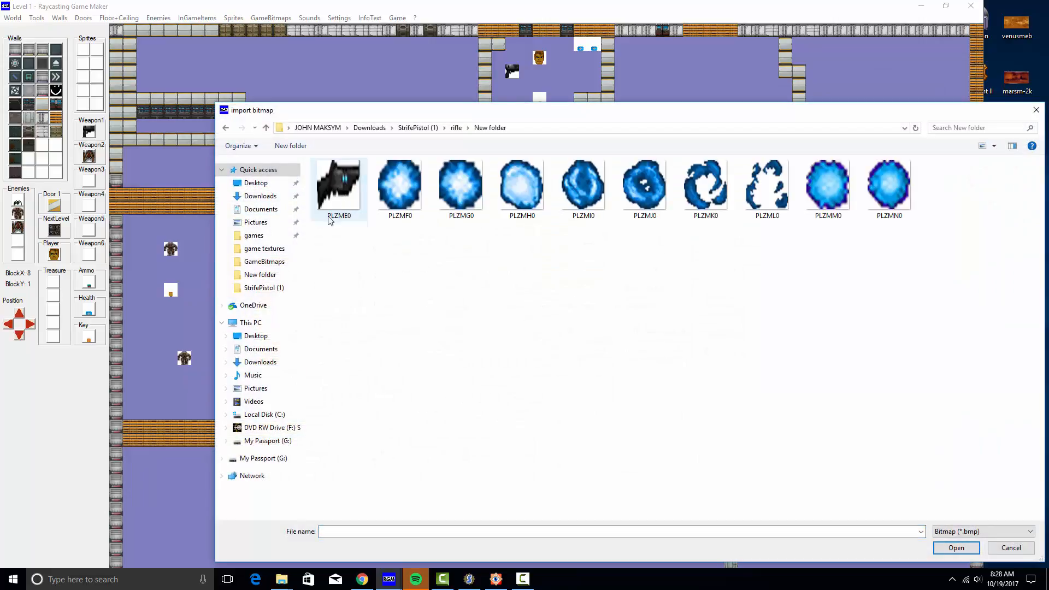
click(341, 216)
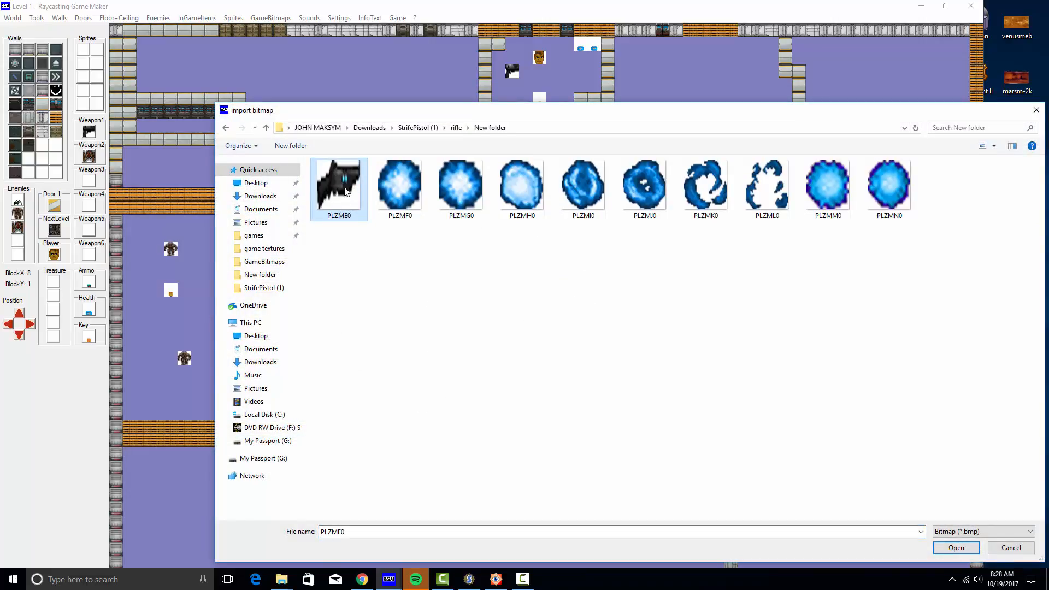
right_click(352, 202)
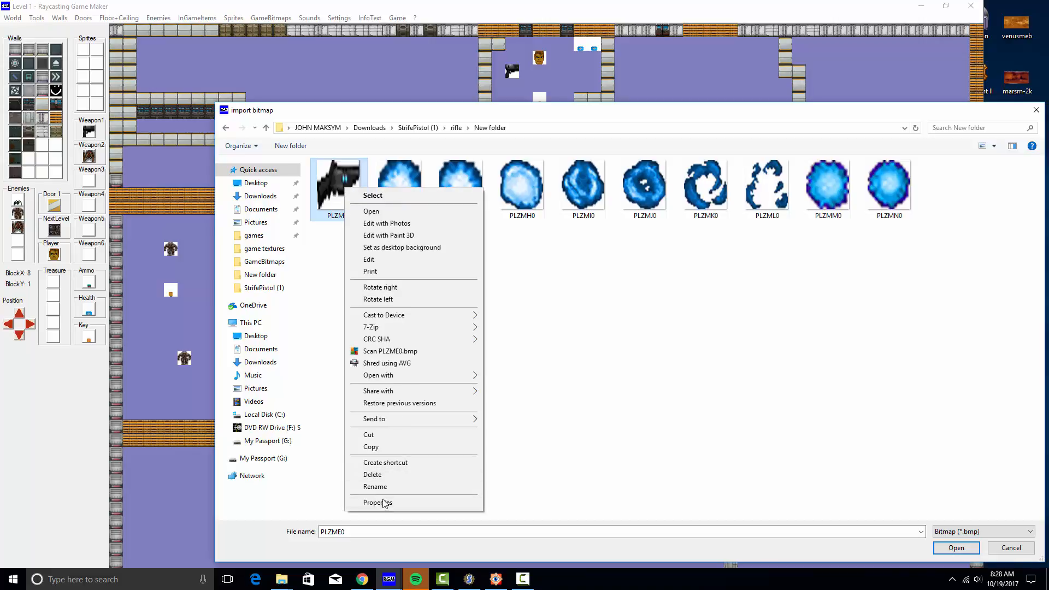
click(385, 503)
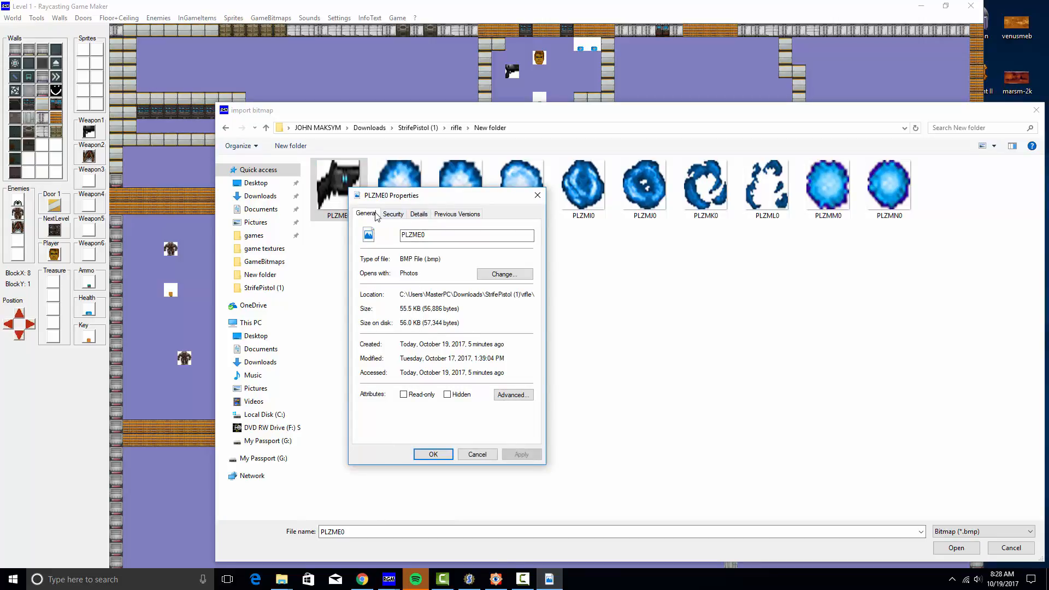
click(537, 195)
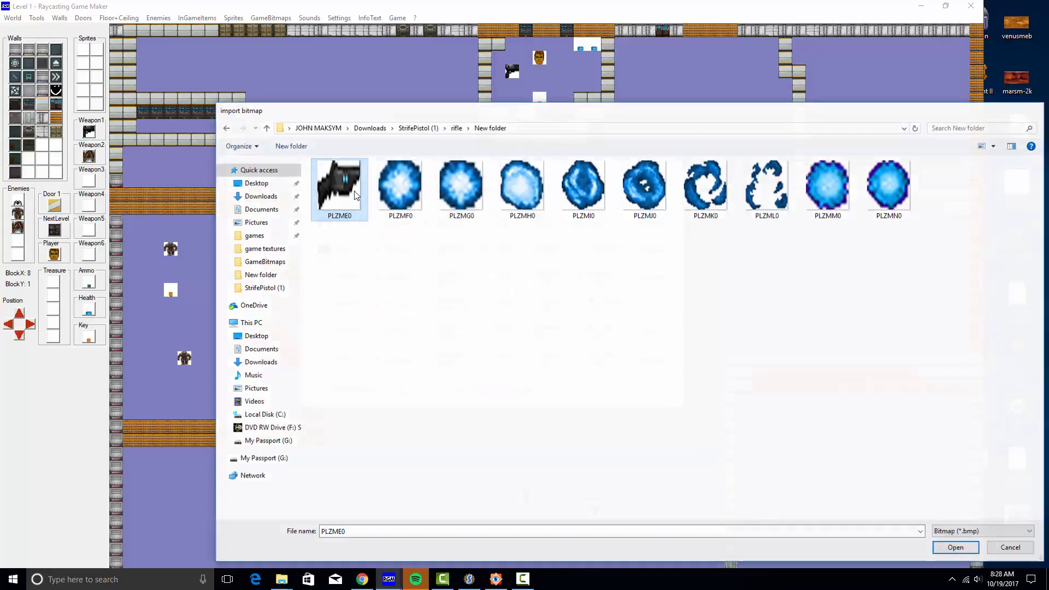
double_click(355, 195)
click(457, 389)
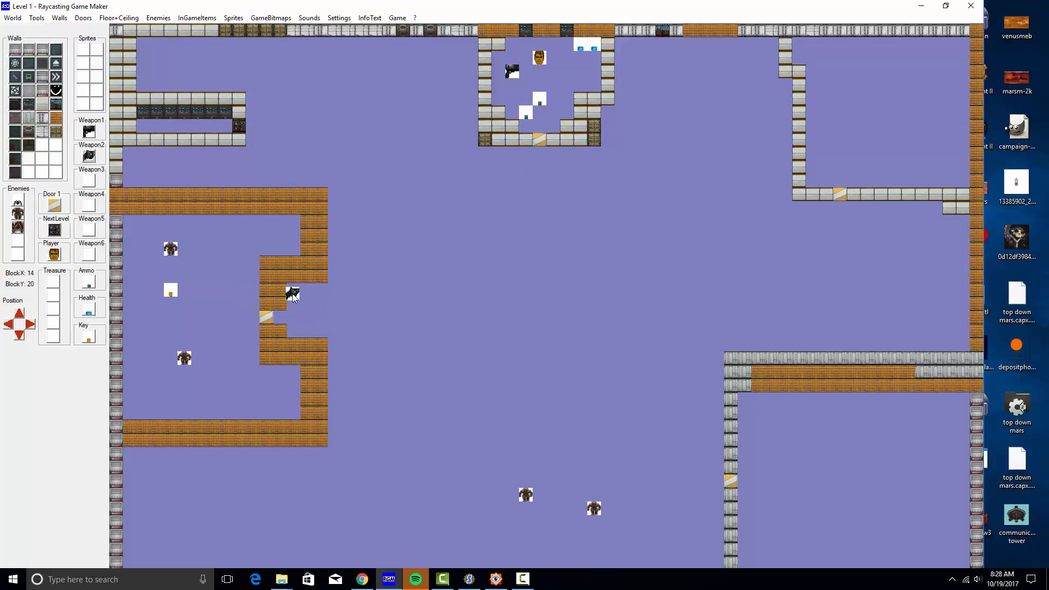
Step: Place the Weapon2 pickup and two ammo items in a row outside the wooden room, just above its door
click(293, 292)
click(88, 285)
click(312, 293)
click(320, 293)
Step: Save the level, overwriting the existing one
click(11, 18)
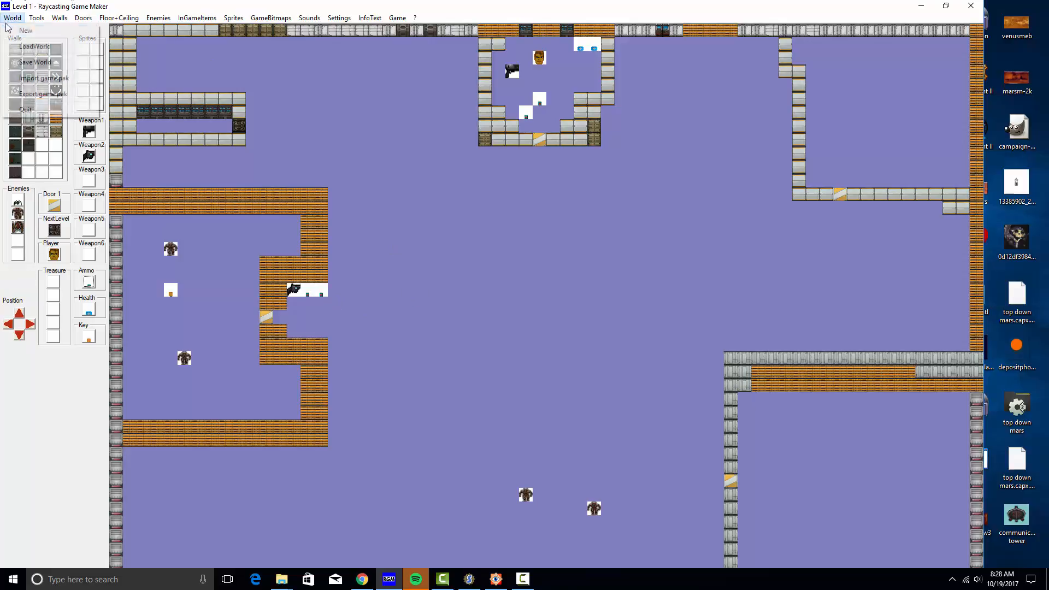
click(36, 64)
click(468, 306)
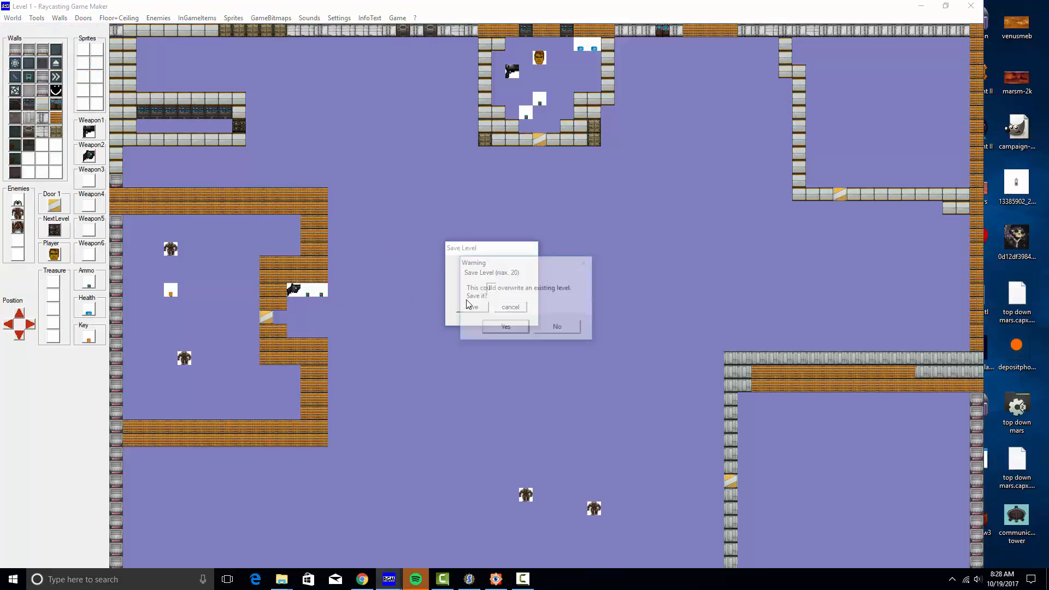
click(505, 326)
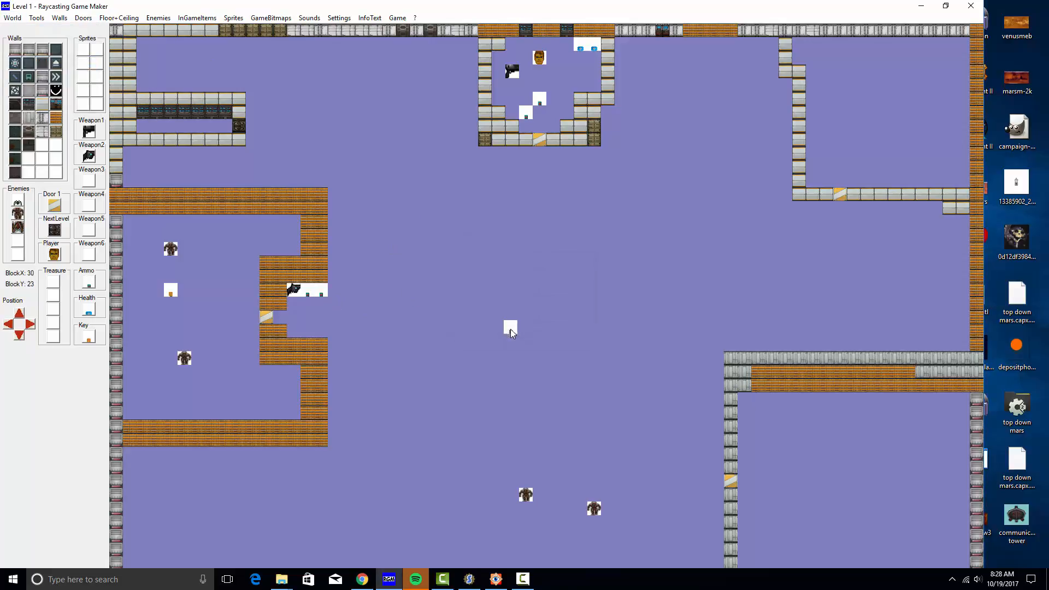
Step: Save the game executable over rr in the StrifePistol (1) folder and run the game
click(397, 18)
click(410, 45)
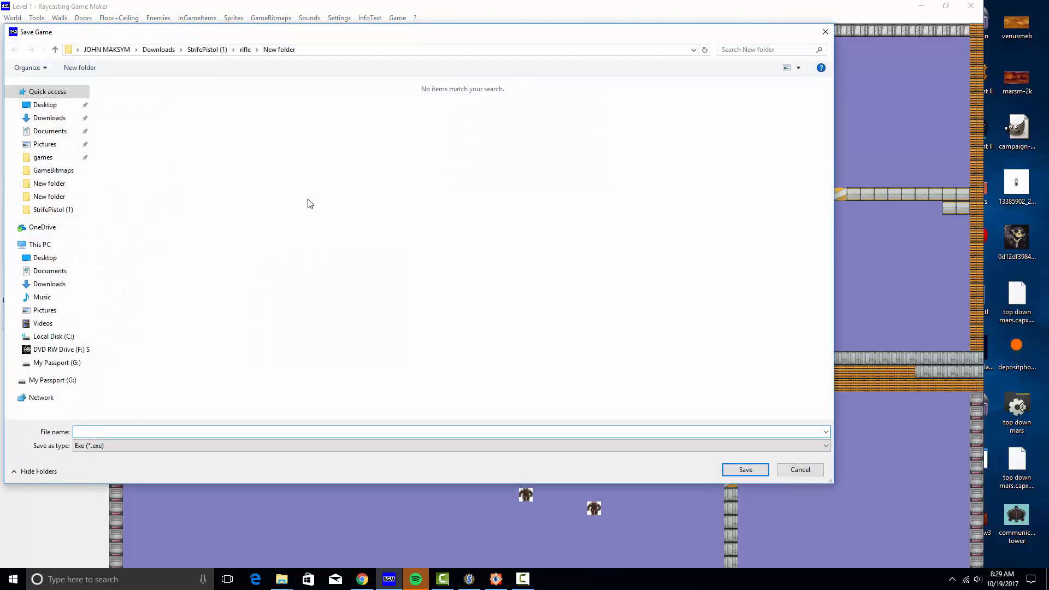
click(207, 49)
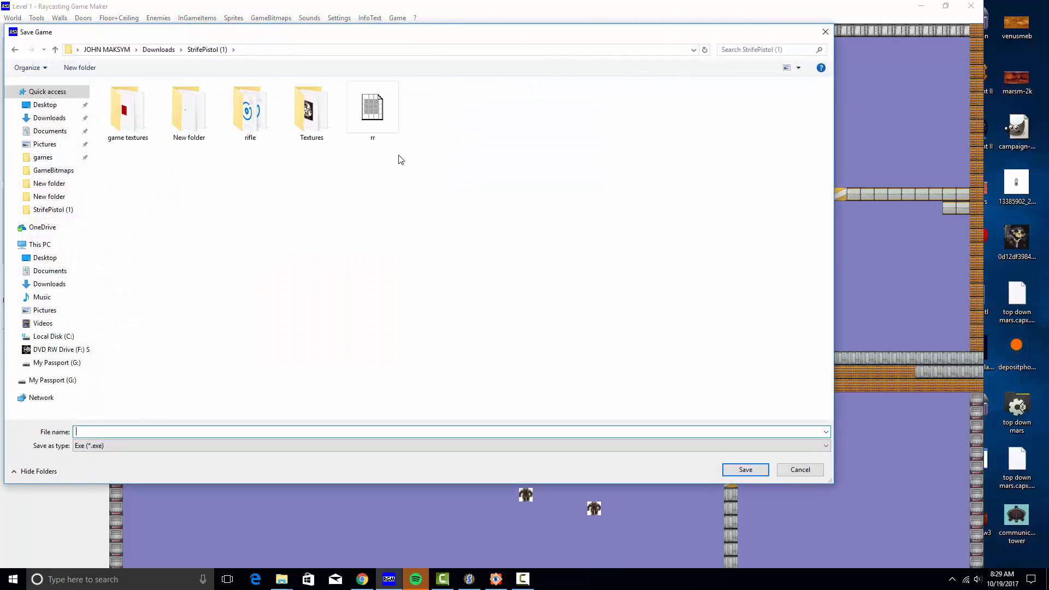
double_click(392, 116)
click(503, 322)
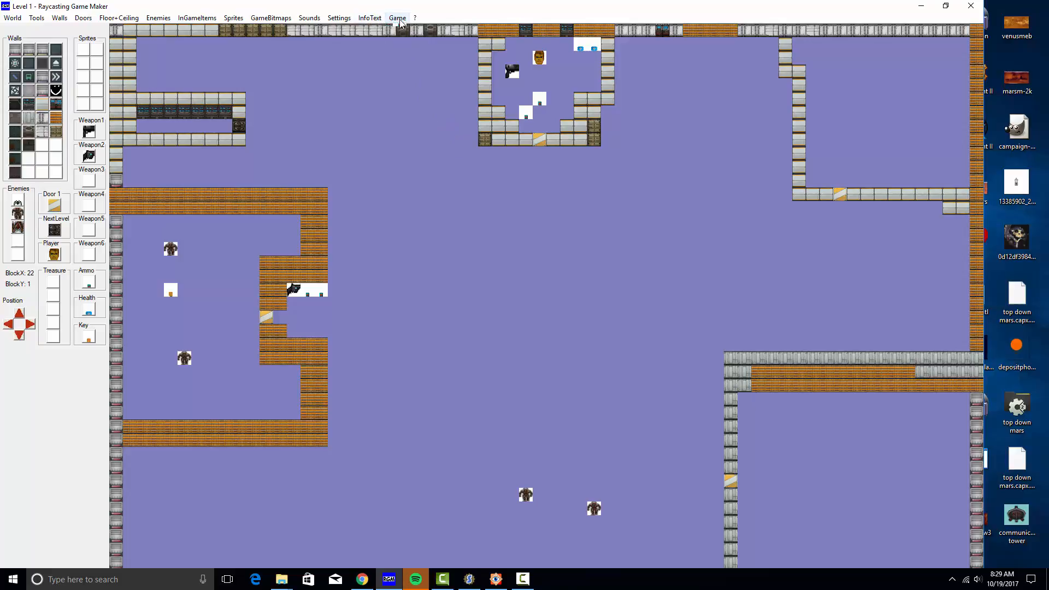
click(398, 19)
click(411, 54)
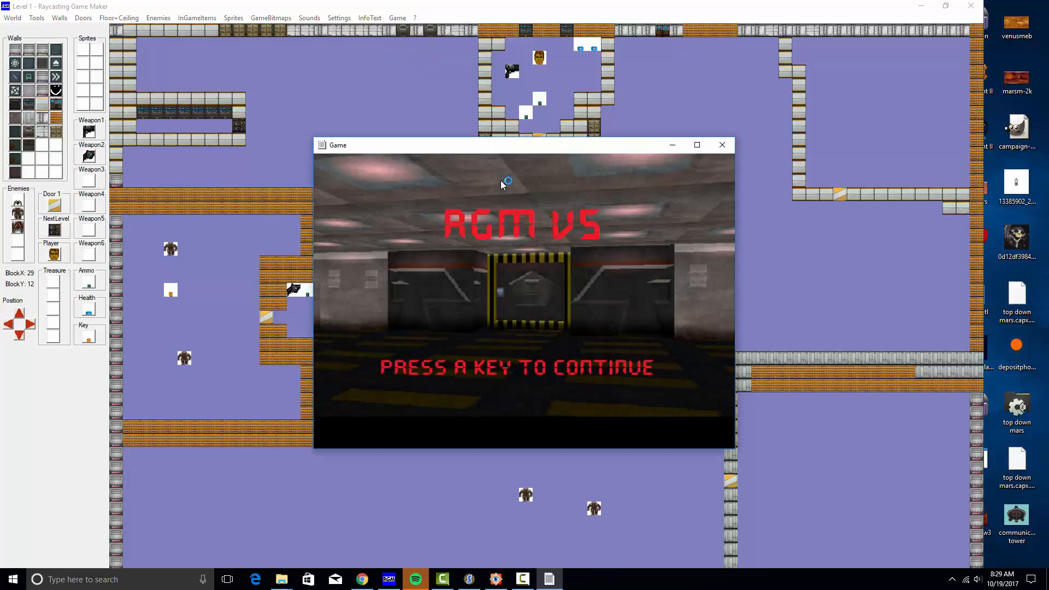
Step: Start level 1 from the title screen and pick up the pistol in the starting room
key(Return)
key(Return)
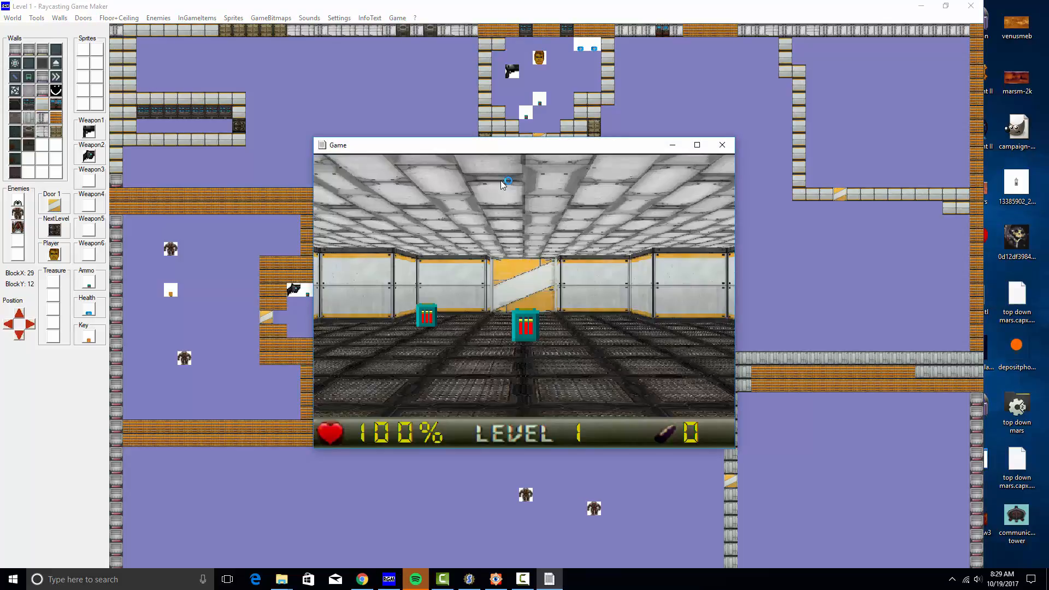
key(Right)
key(Left)
key(Right)
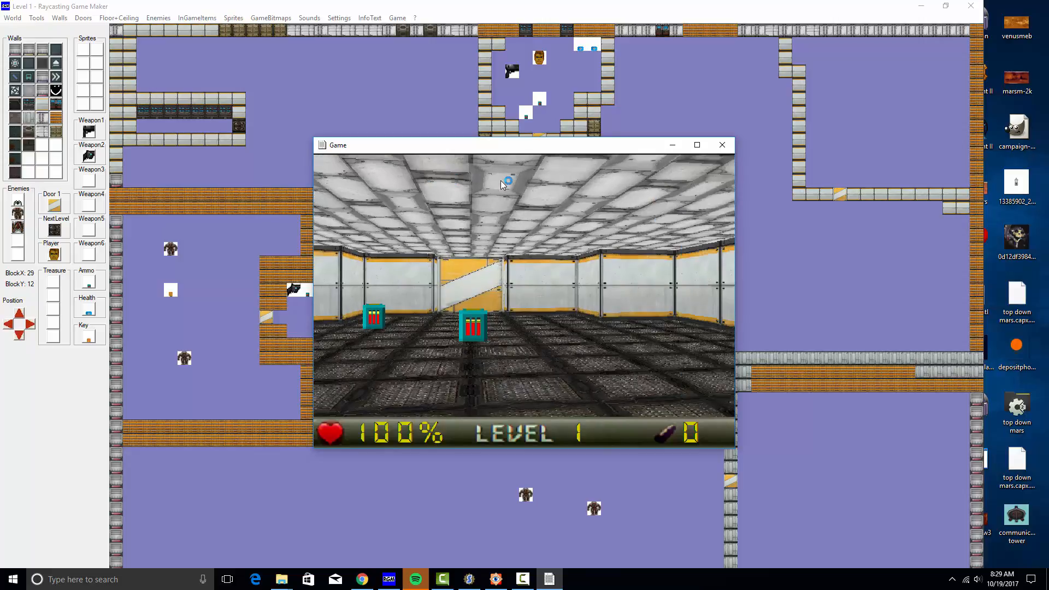
key(Left)
key(Up)
key(Right)
key(Left)
key(Right)
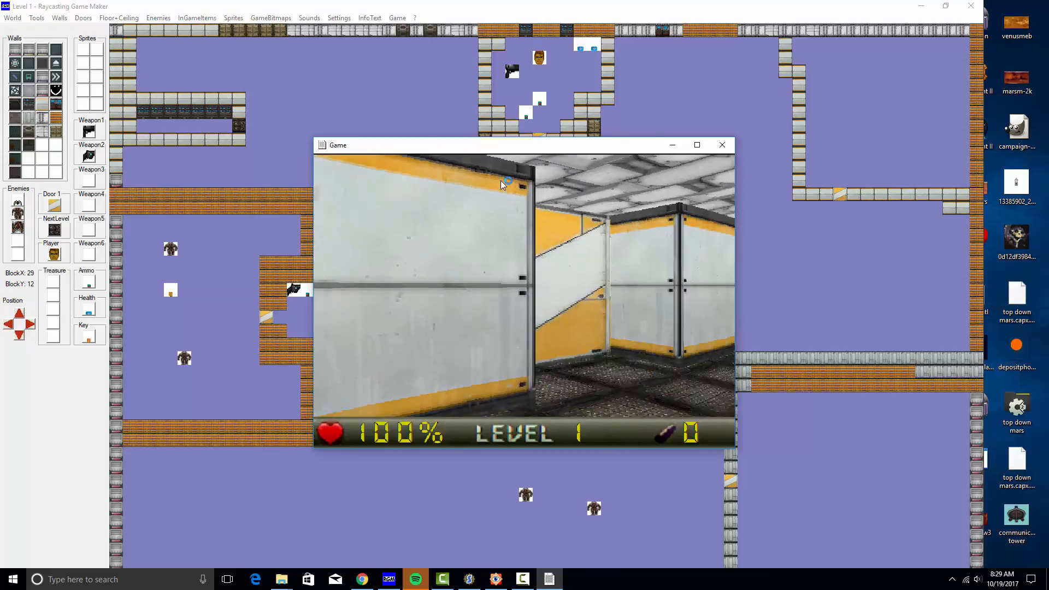
key(Right)
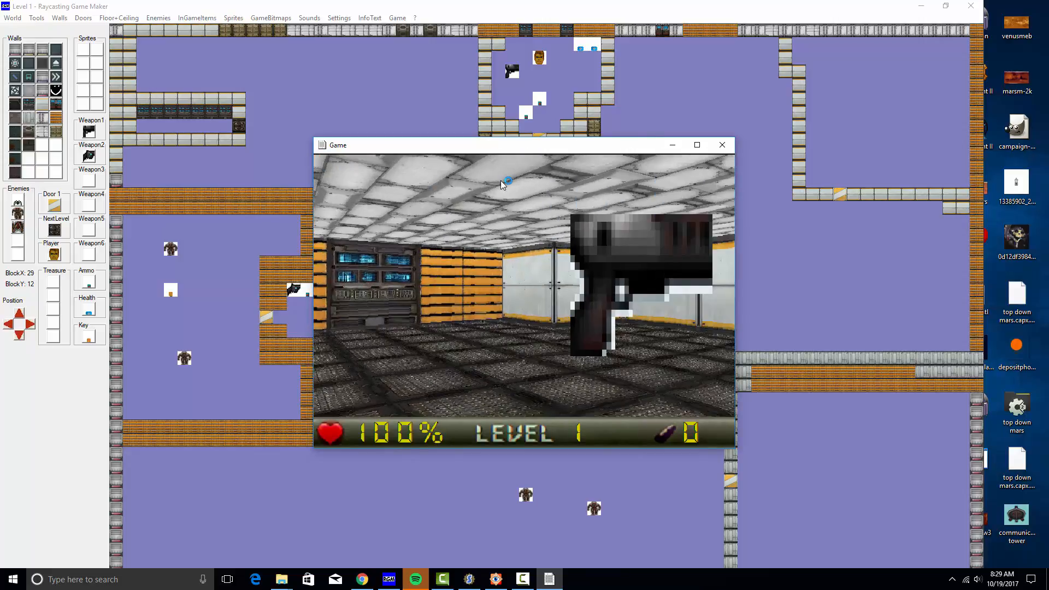
key(Up)
Step: Collect the ammo boxes on the floor of the starting room and walk up to its door
key(Left)
key(Left)
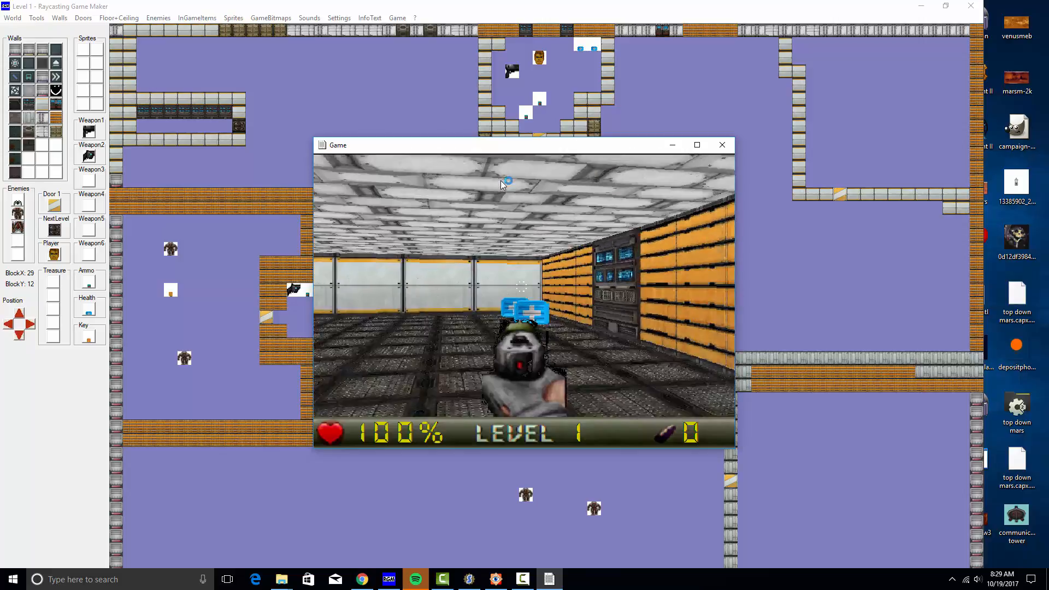
key(Left)
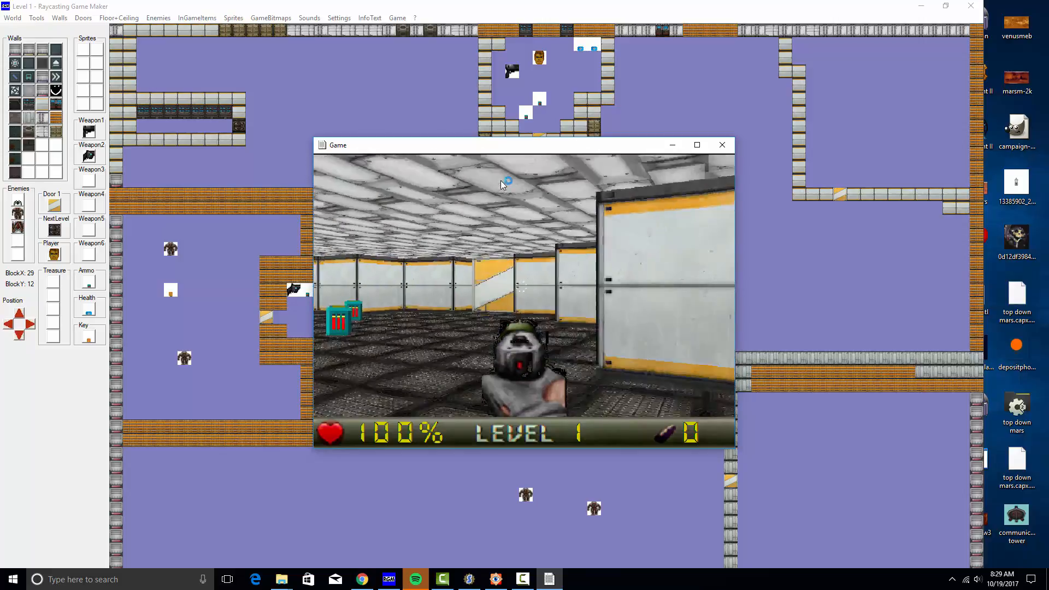
key(Up)
key(Left)
key(Up)
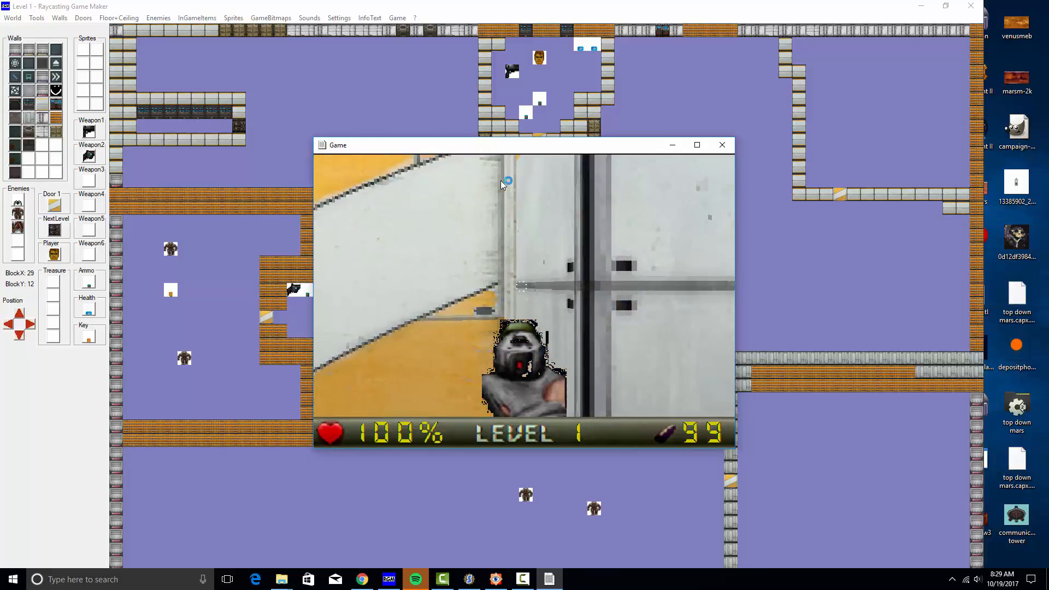
Step: Open the striped door of the starting room and walk out into the large open area
key(Right)
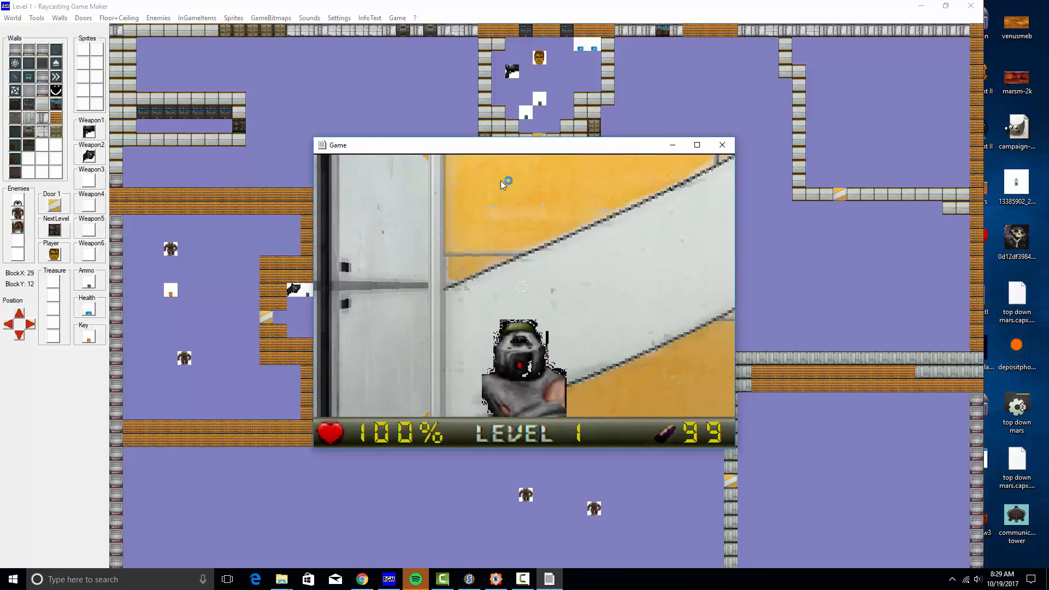
key(Right)
key(space)
key(Up)
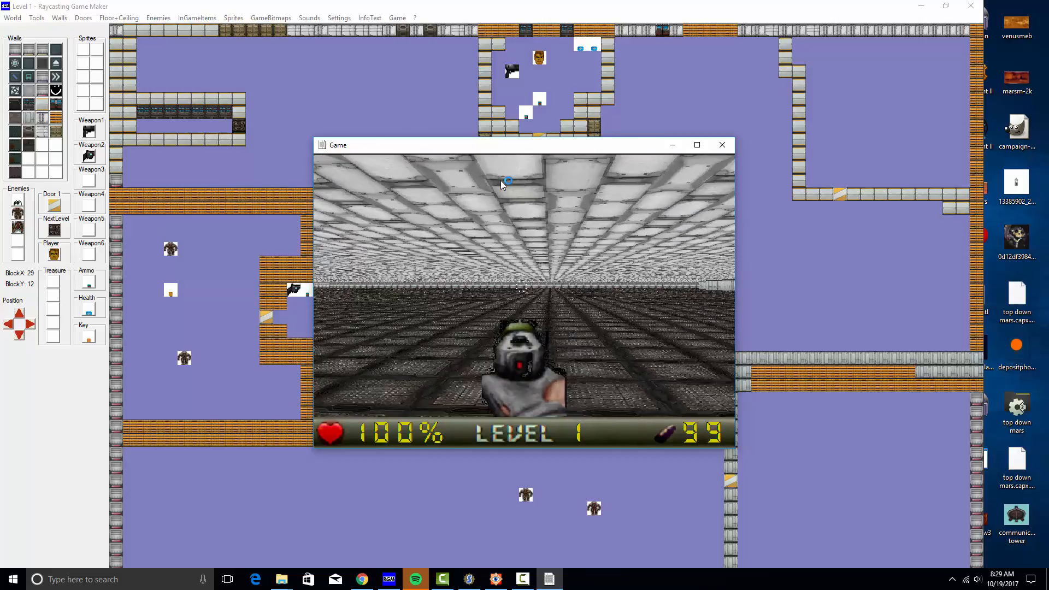
Step: Look around the open area outside the starting room to locate the enemies
key(Left)
key(Left)
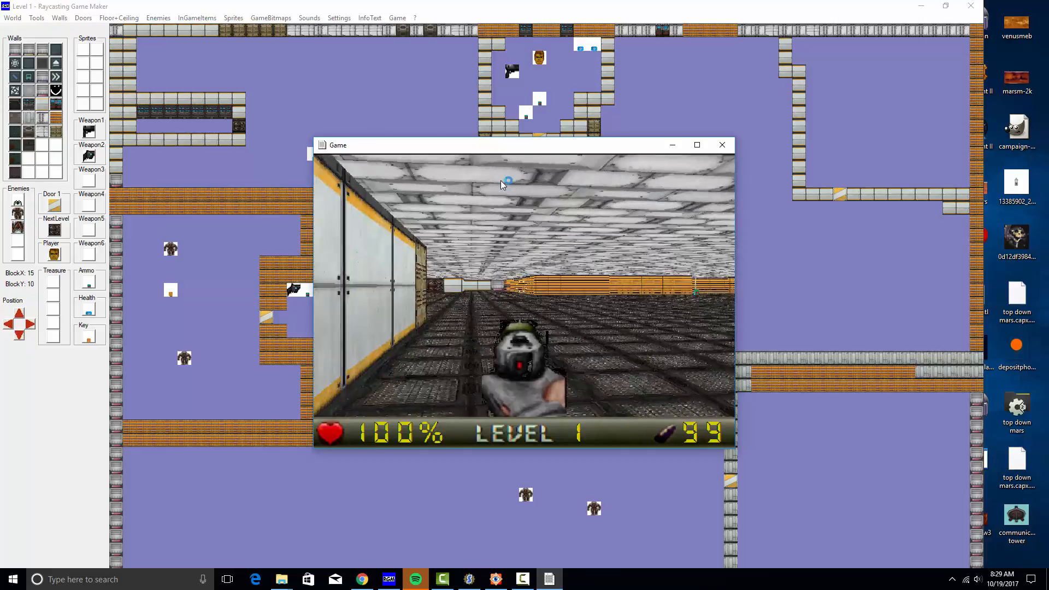
key(Right)
key(Right)
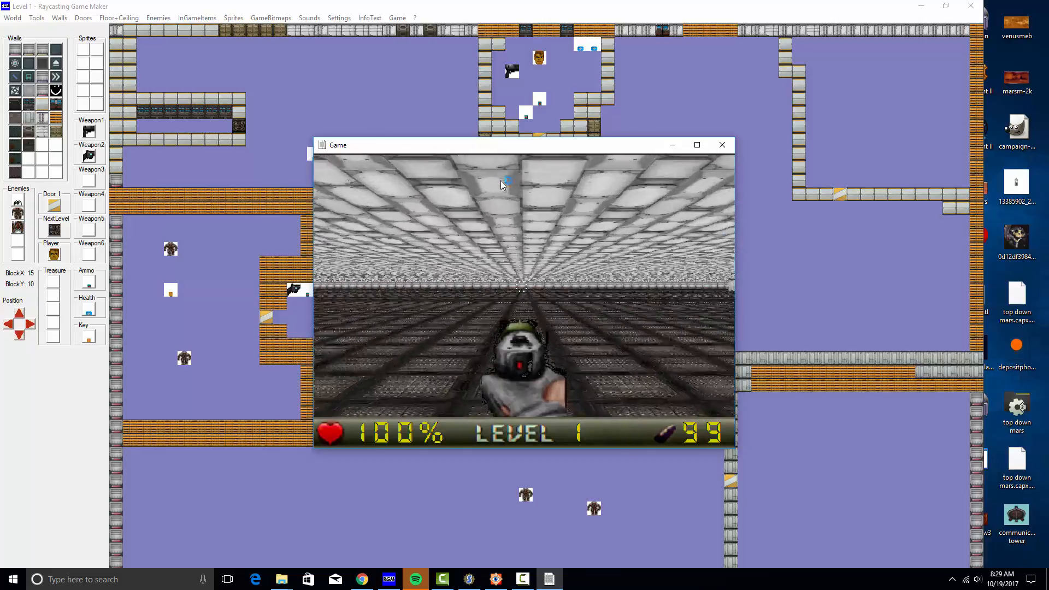
key(Left)
key(Right)
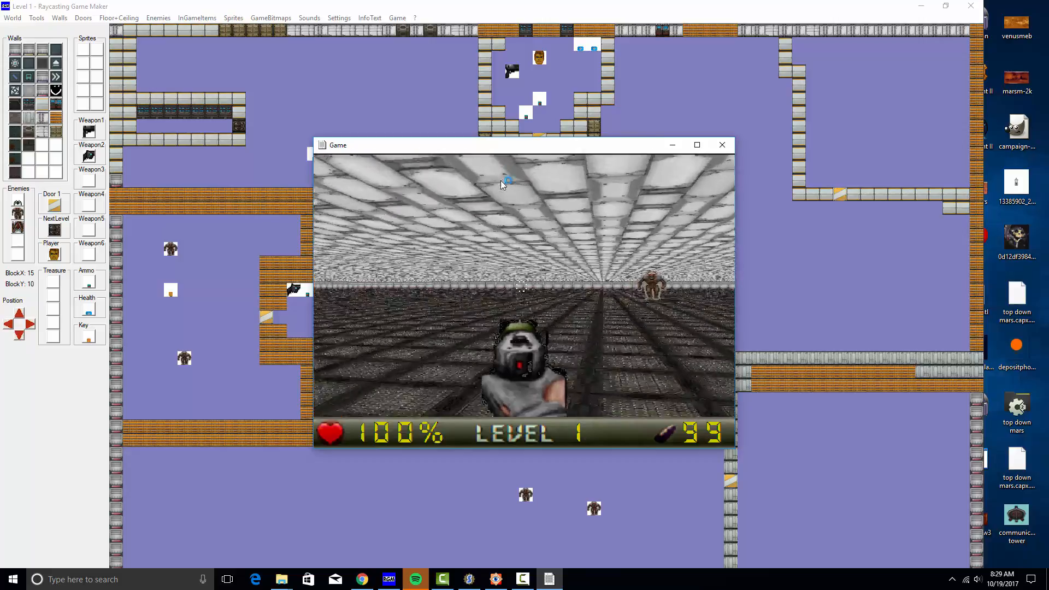
key(Right)
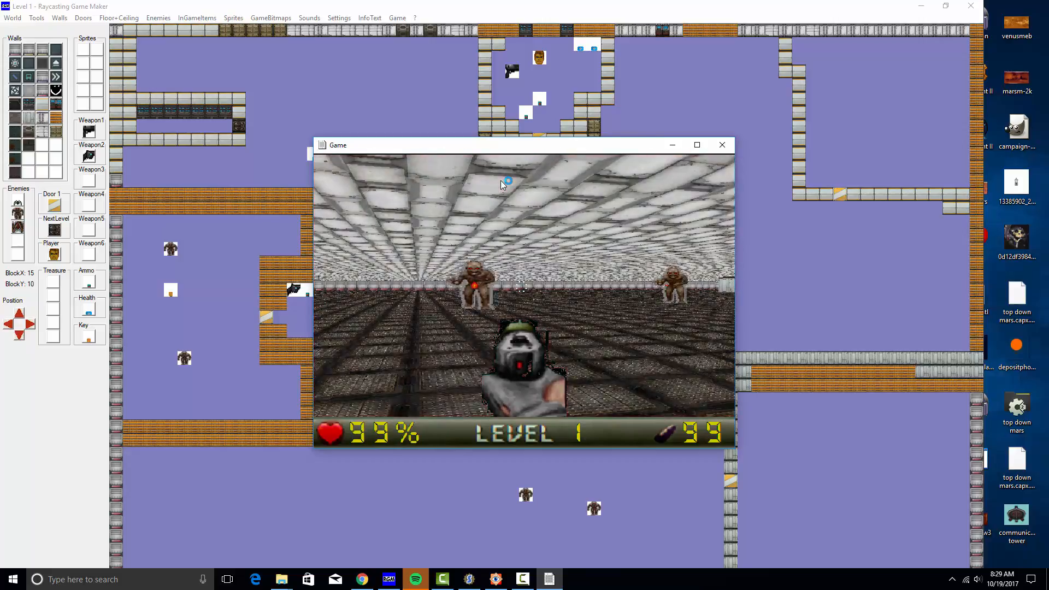
Step: Shoot at the two brown enemies in the open area with the pistol
key(Left)
key(ctrl)
key(ctrl)
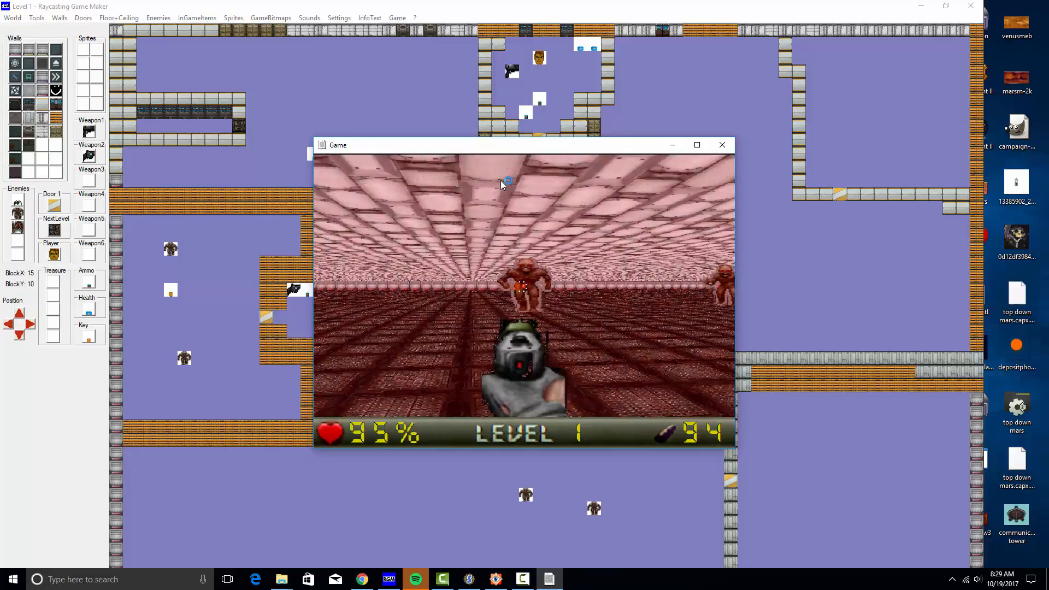
key(Right)
key(Right)
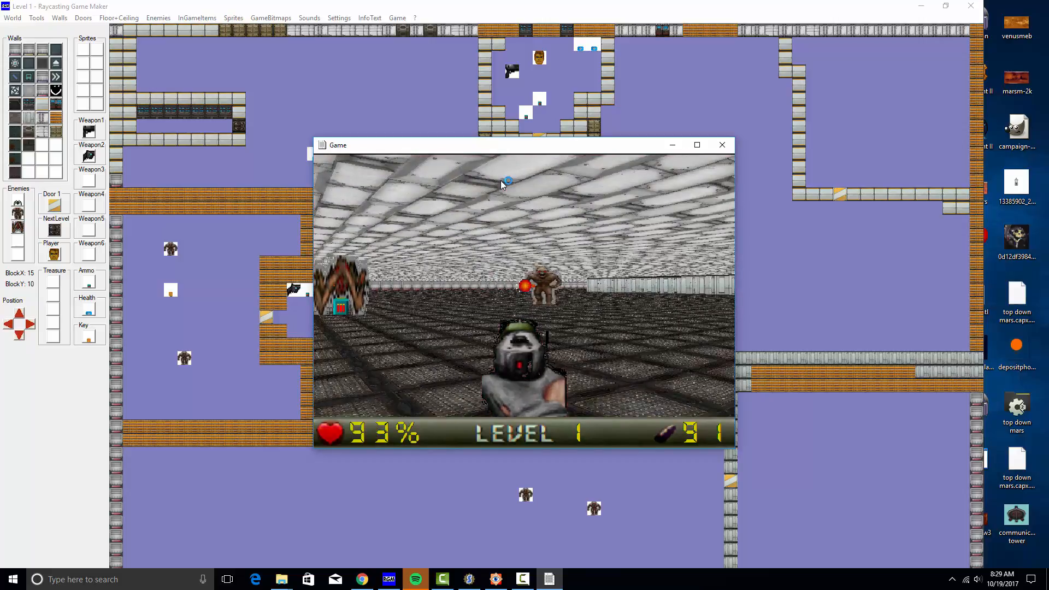
key(ctrl)
key(ctrl)
key(Right)
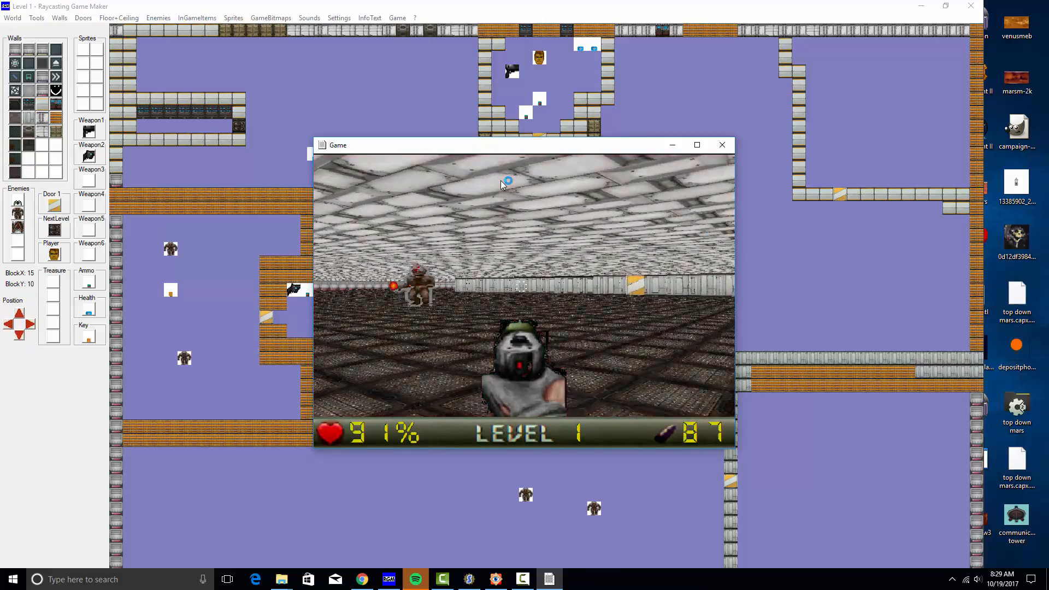
key(Left)
key(ctrl)
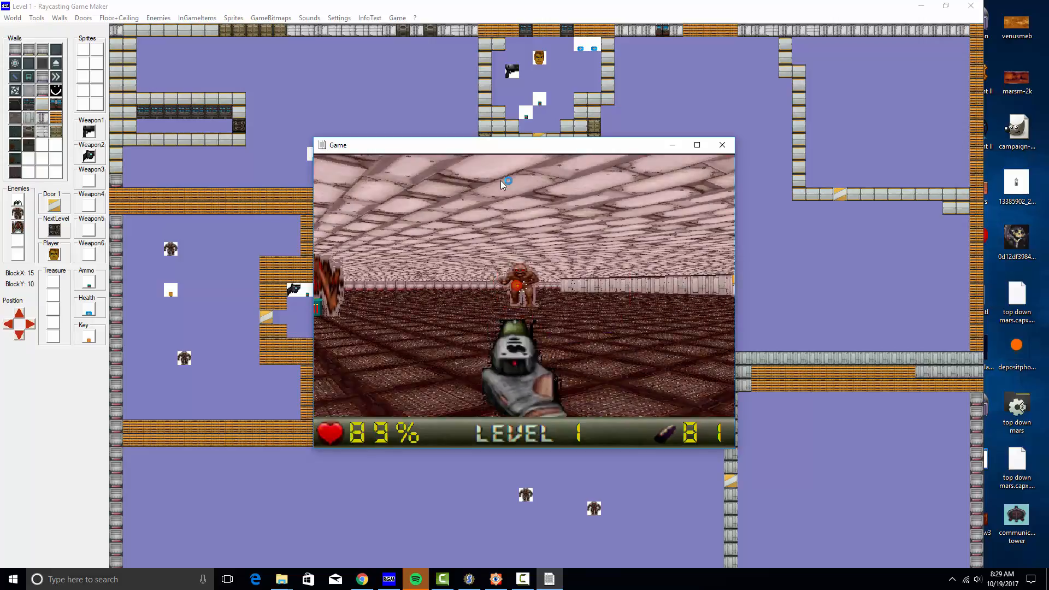
Step: Walk to the spiky brown object in the open area and collect the ammo beside it
key(Left)
key(Up)
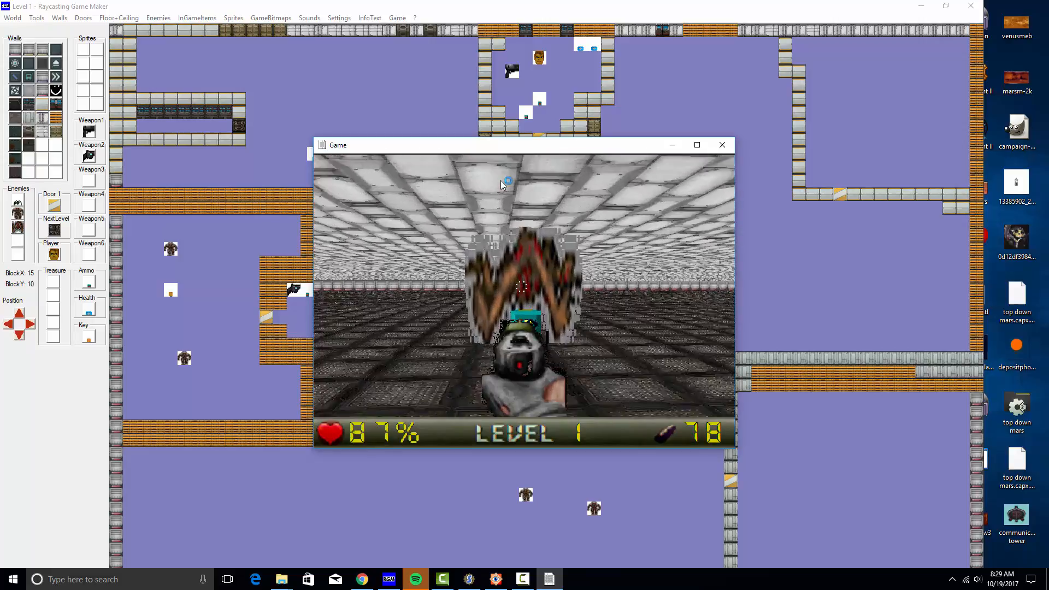
key(Right)
key(Right)
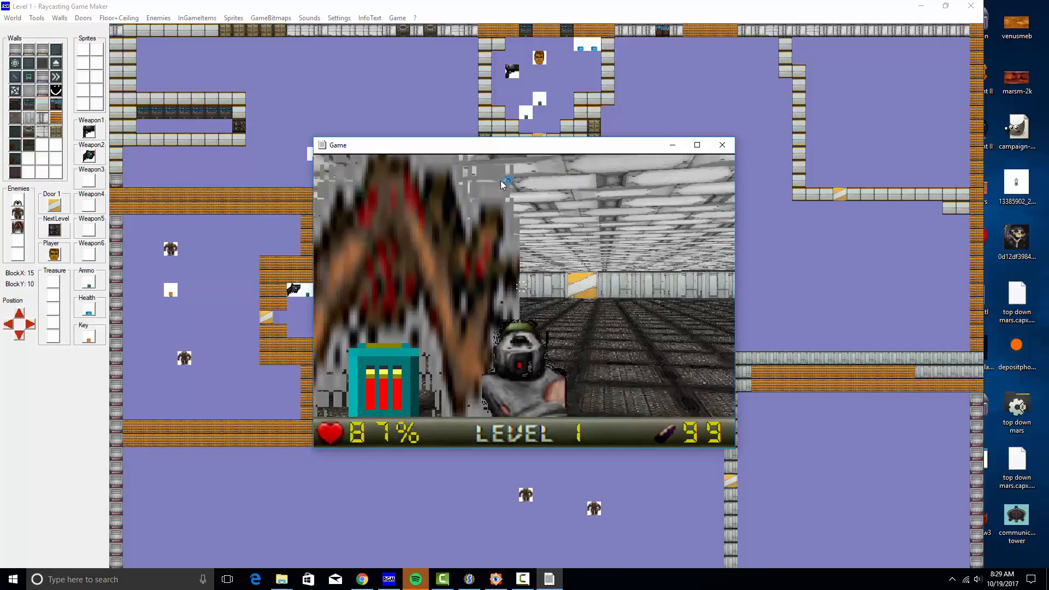
Step: Go to the striped door in the grey metal wall and pass through it into the next area
key(Left)
key(Left)
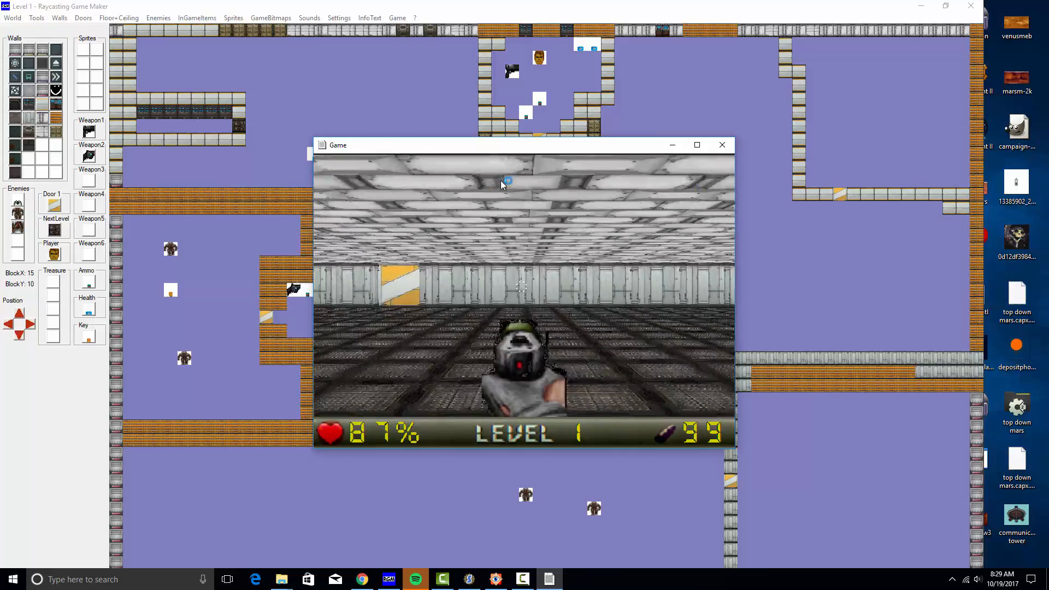
key(Up)
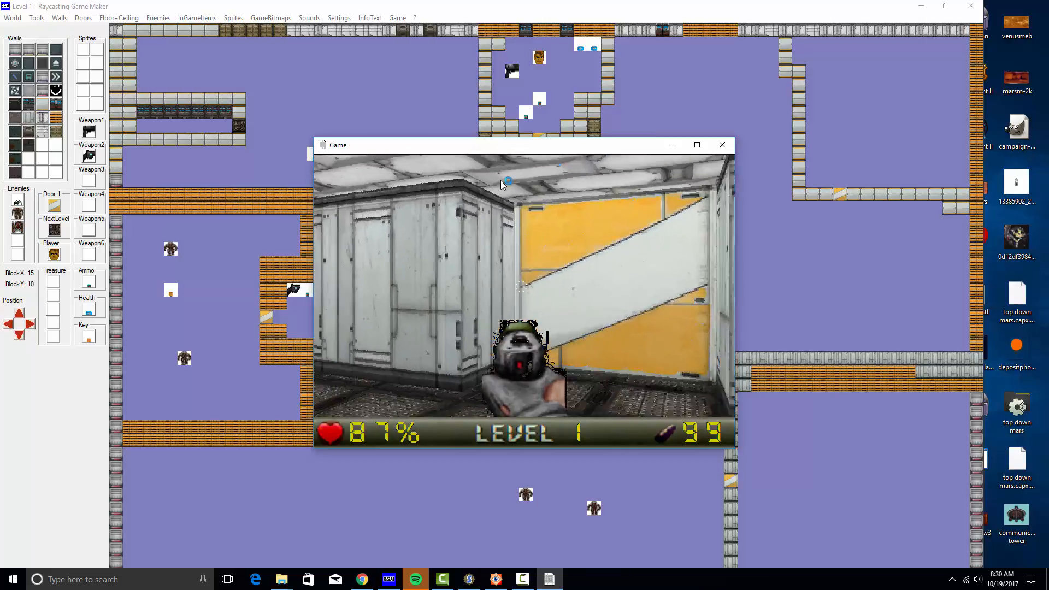
key(Left)
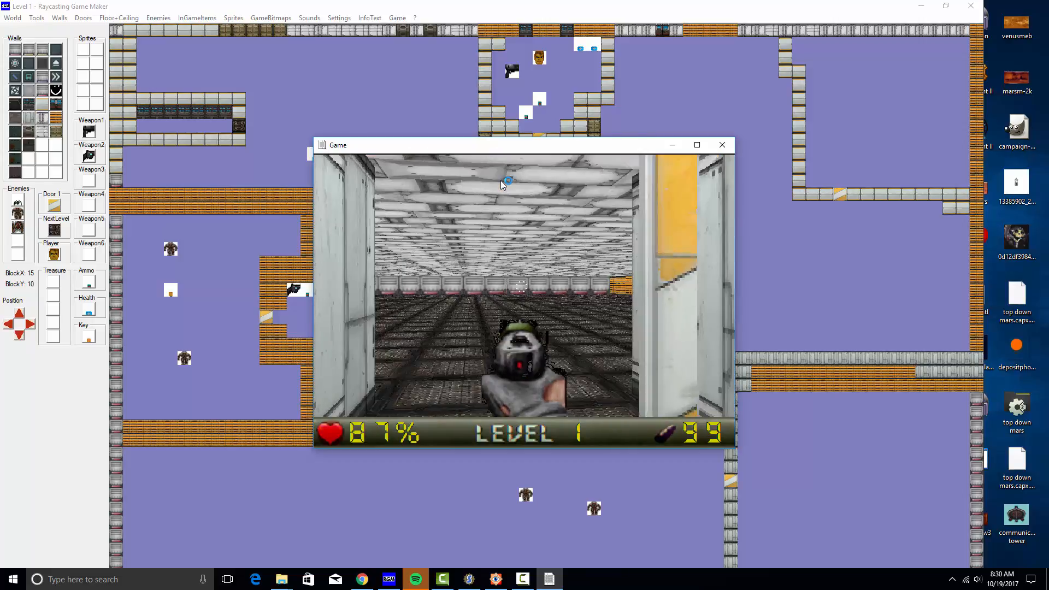
key(Left)
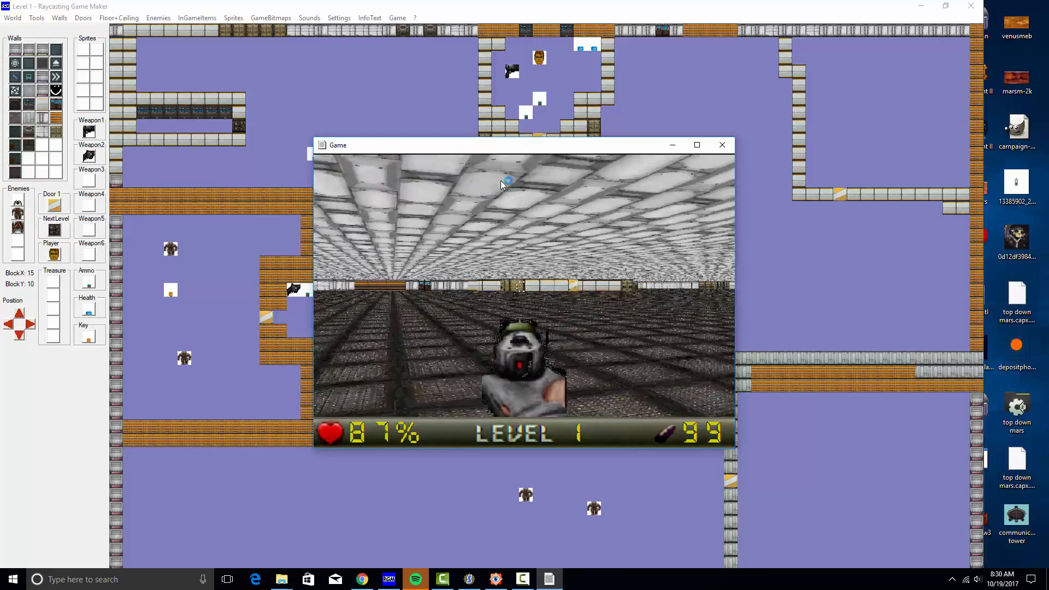
Step: Cross the area to the wooden walls and pick up the Weapon2 rifle next to the two ammo boxes
key(Left)
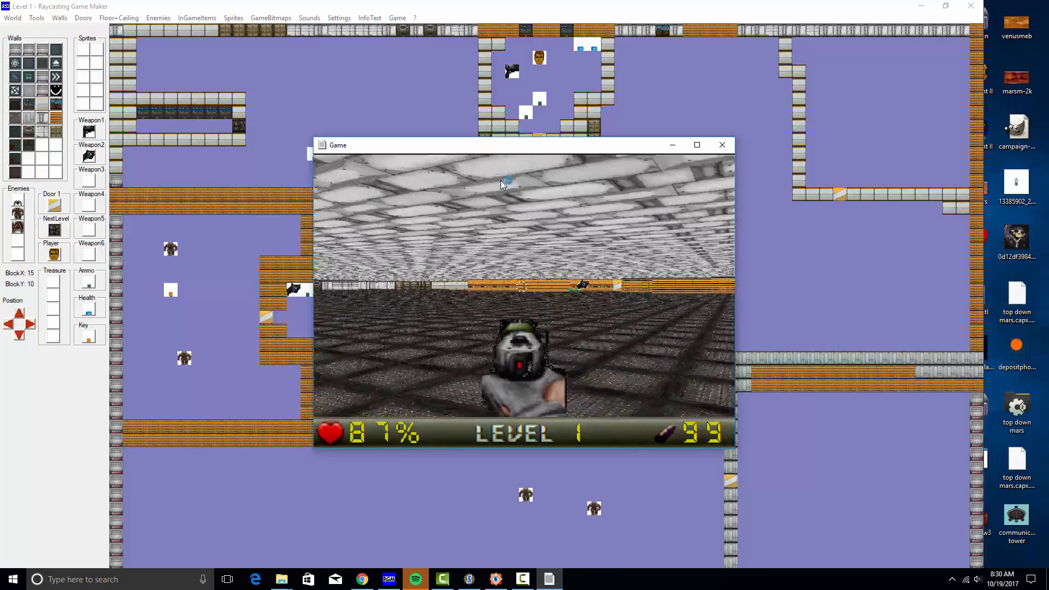
key(Up)
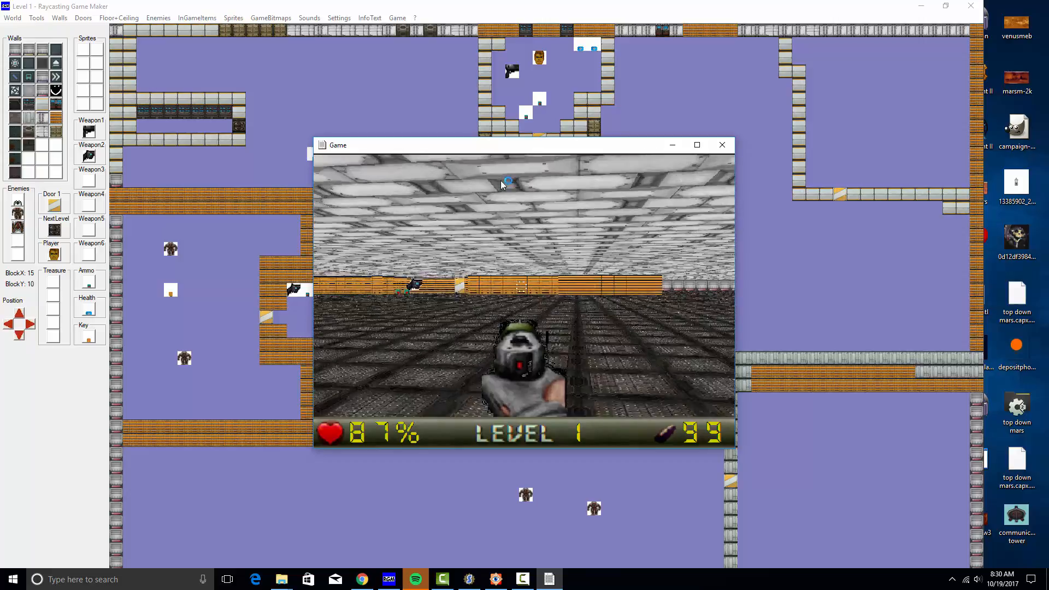
key(Up)
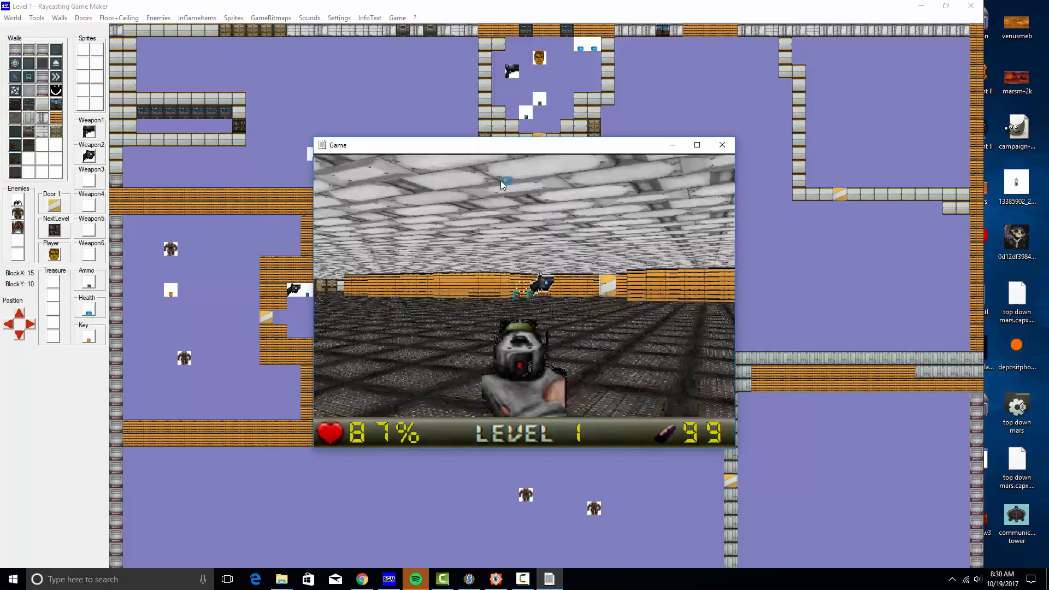
key(Up)
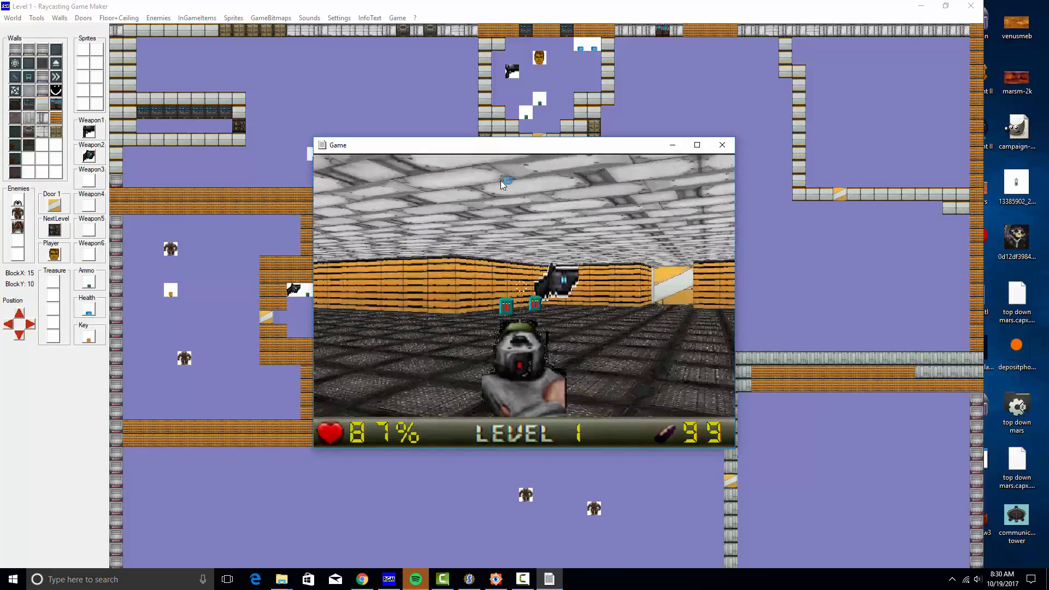
key(Up)
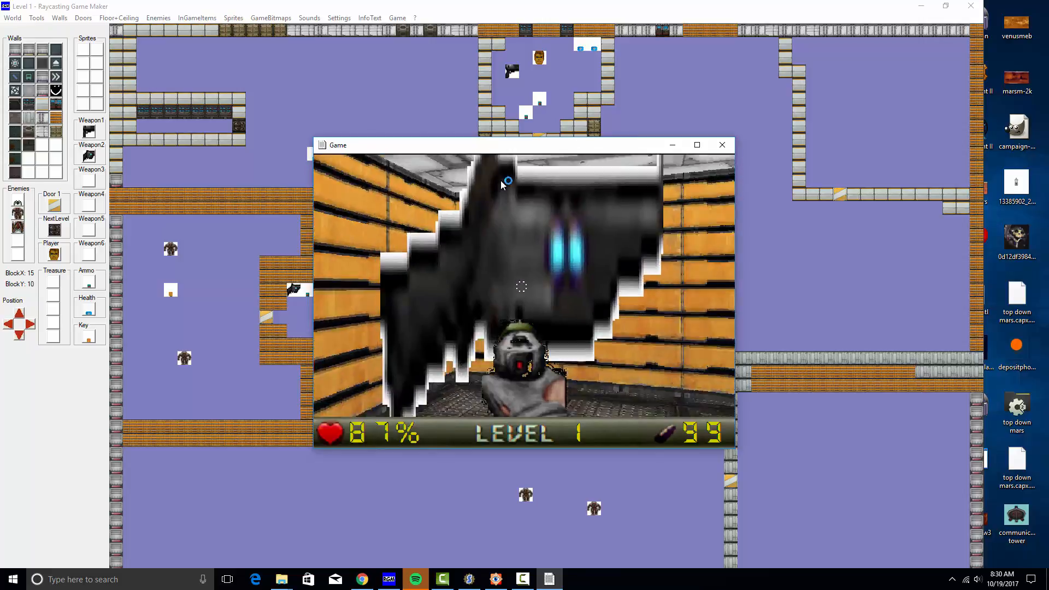
key(Right)
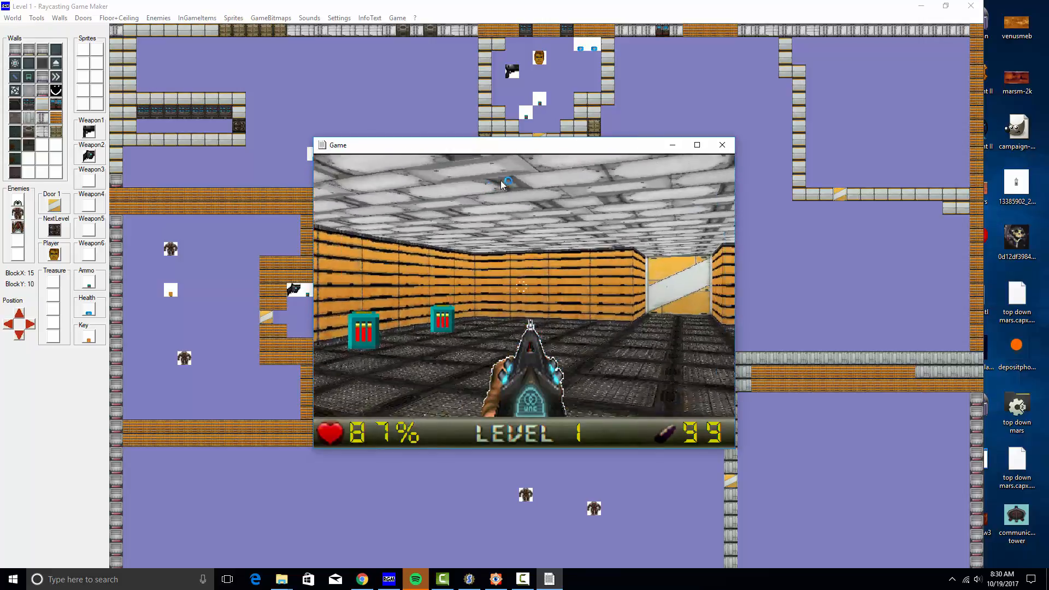
Step: Open the striped door of the wooden room and walk inside with the rifle
key(Left)
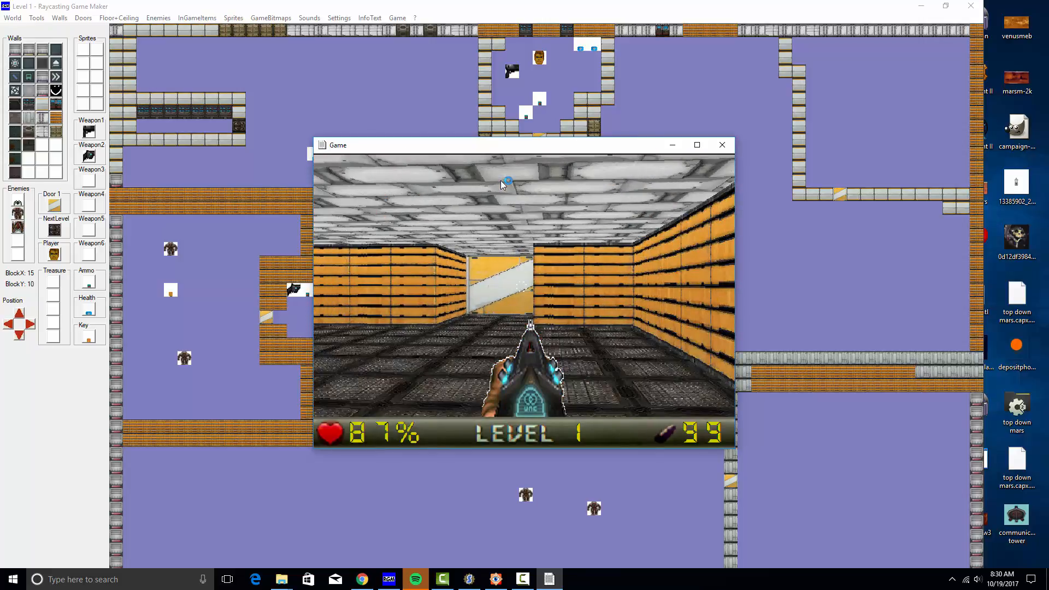
key(Up)
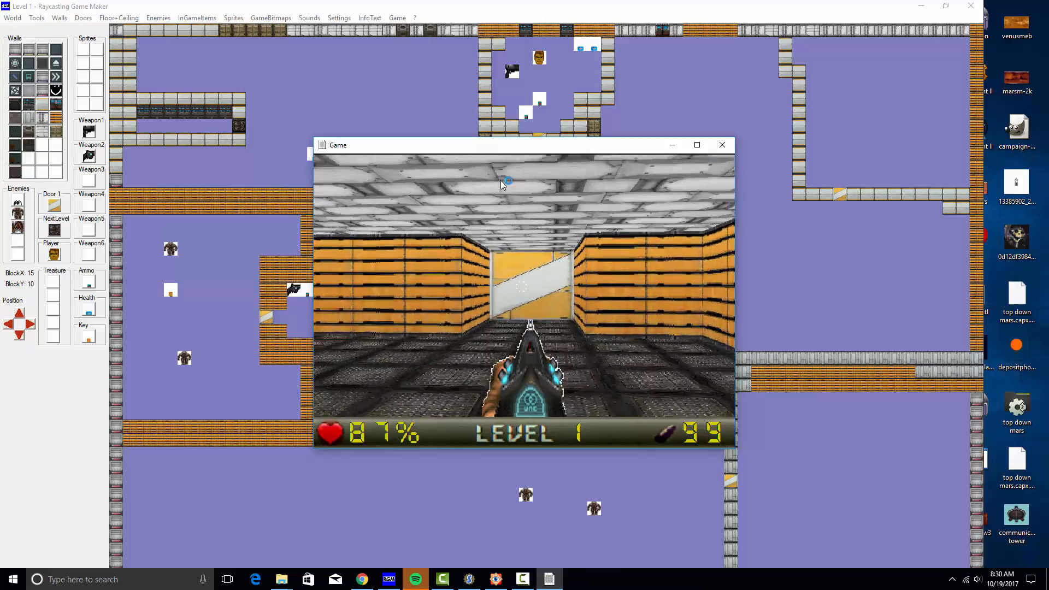
key(space)
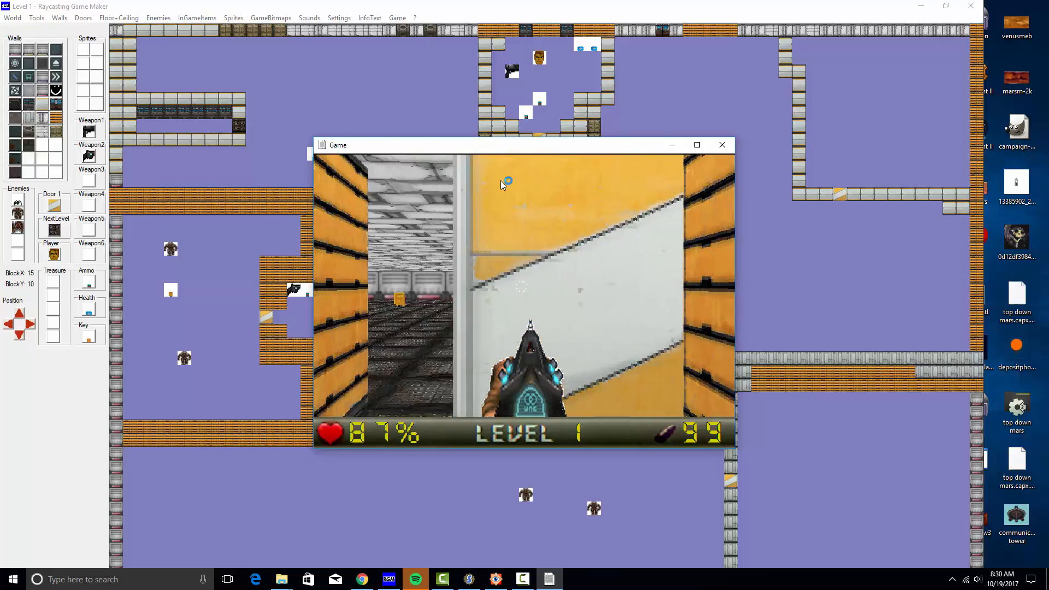
key(Up)
Step: Line up the rifle on the brown monster outside the wooden doorway and shoot it with repeated bursts
key(Left)
key(Right)
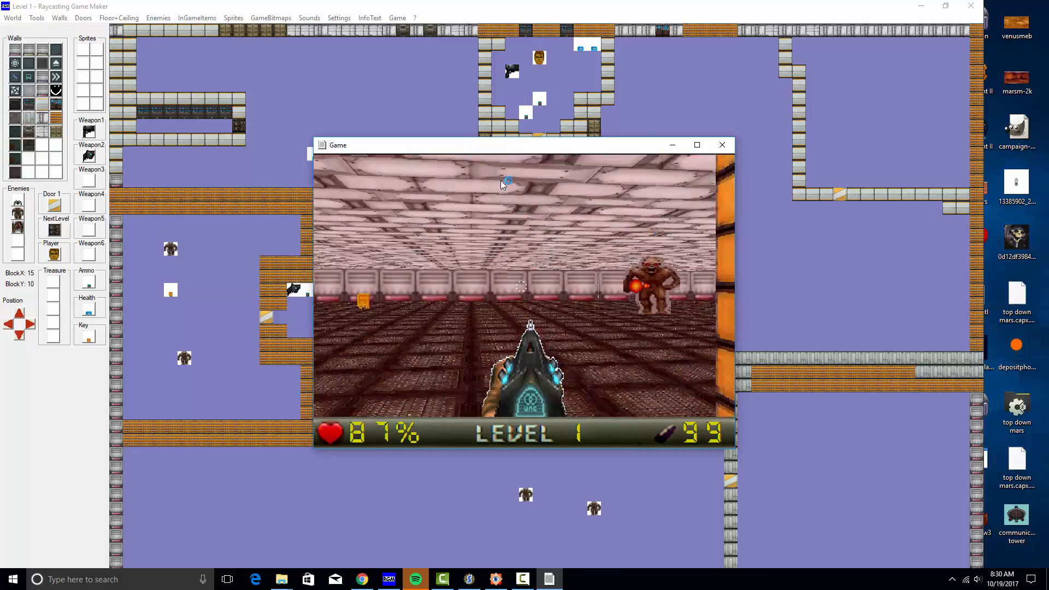
key(Left)
key(Right)
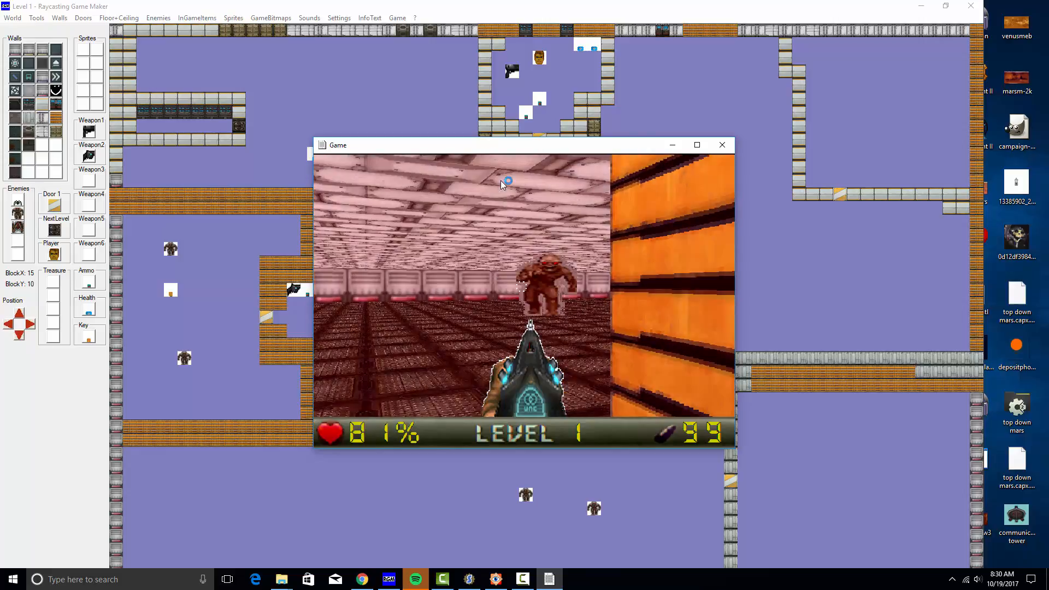
key(Left)
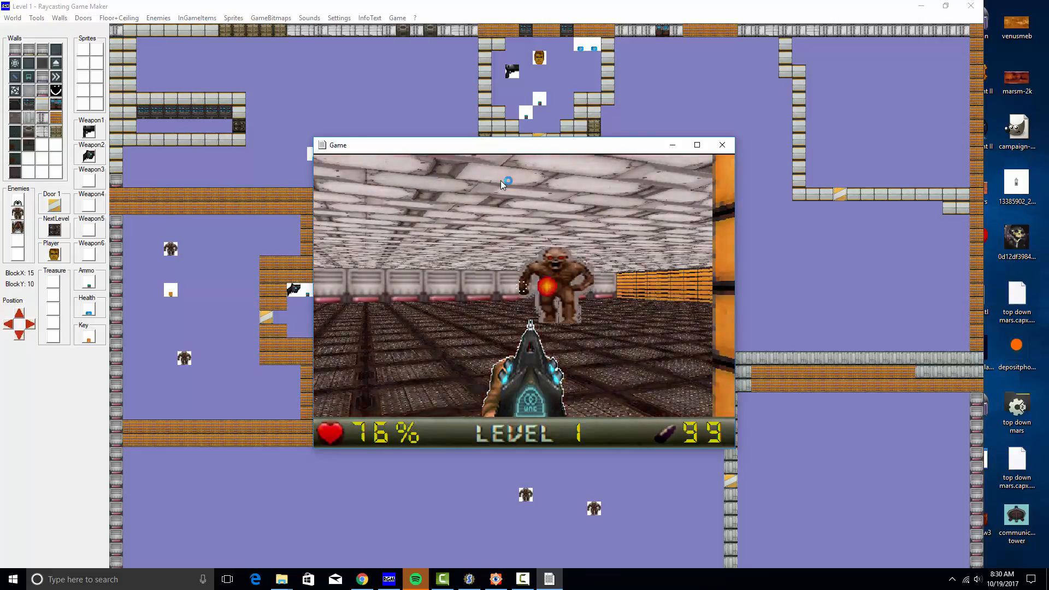
key(Right)
key(ctrl)
key(Left)
key(Right)
key(ctrl)
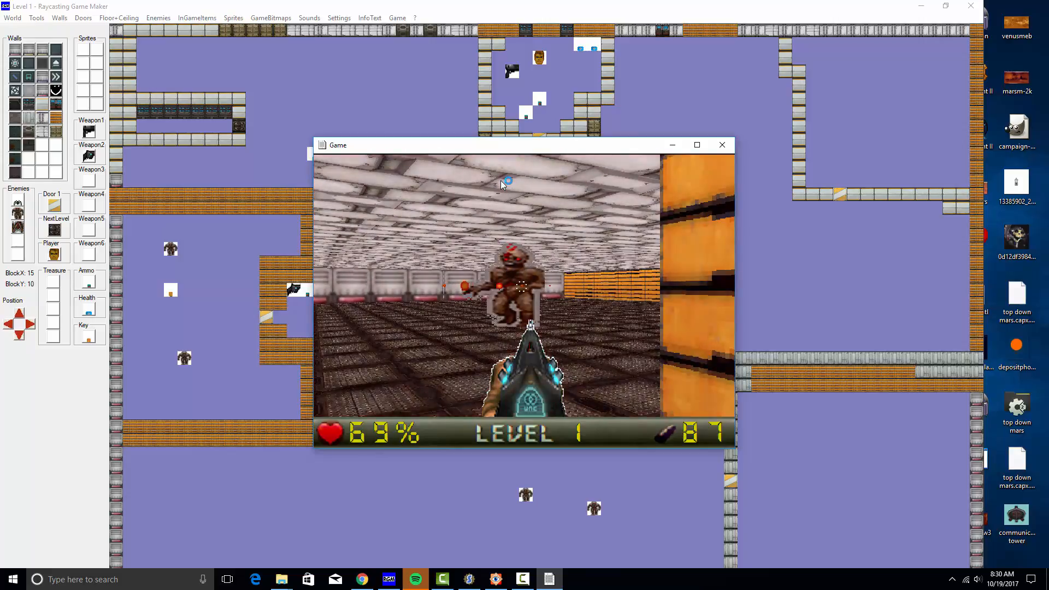
key(ctrl)
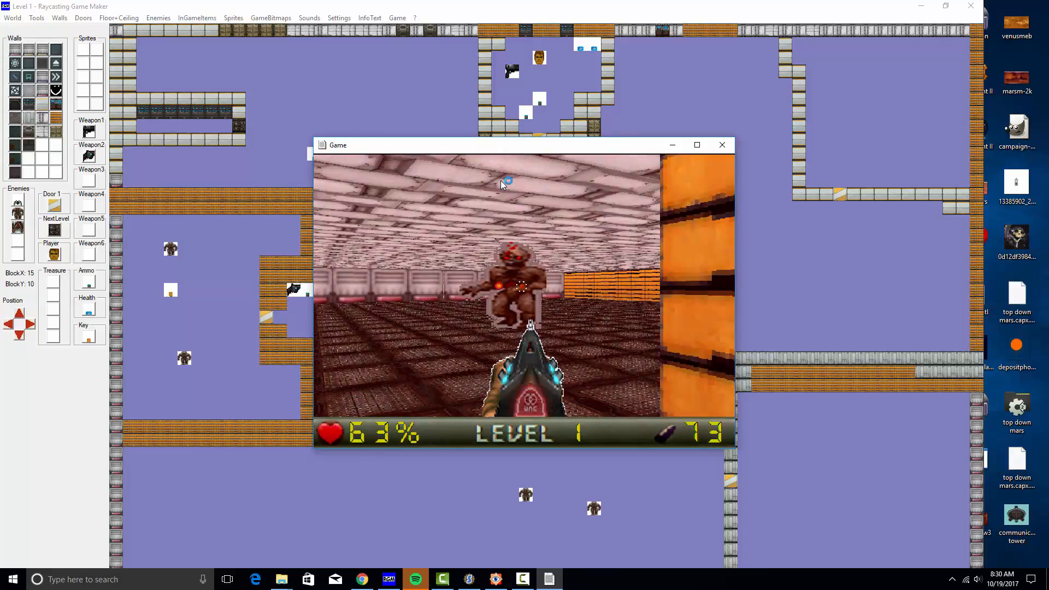
key(ctrl)
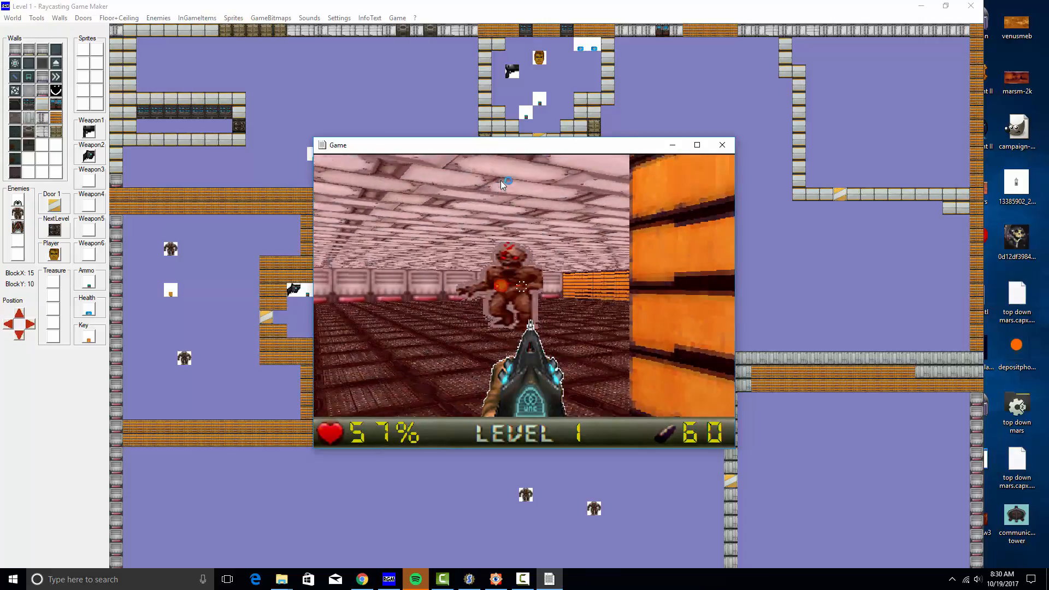
Step: Move through the wooden passage to the striped door and fire the rifle at the monster behind it
key(Right)
key(Up)
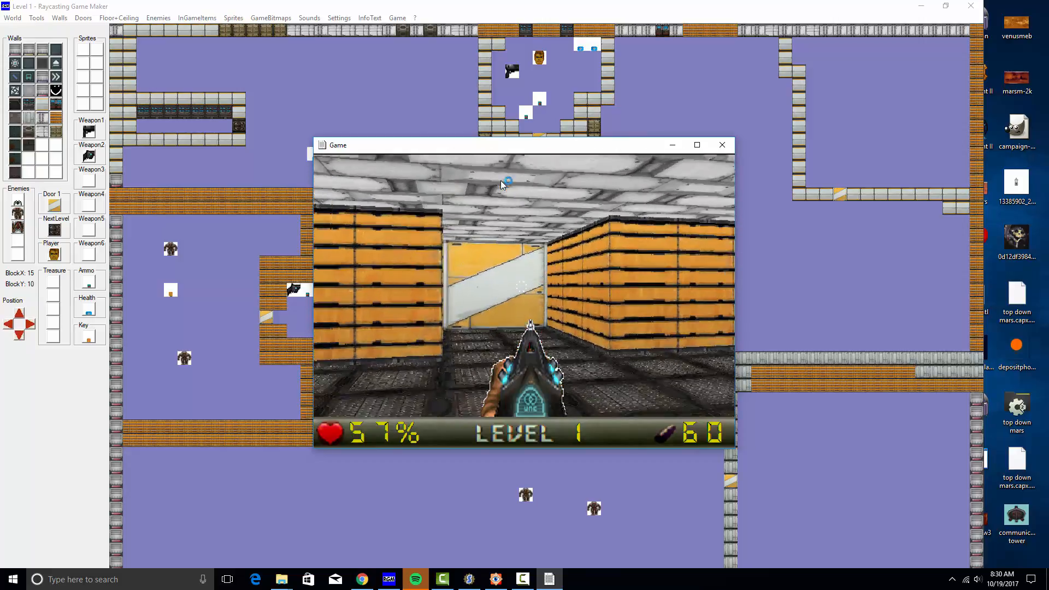
key(Left)
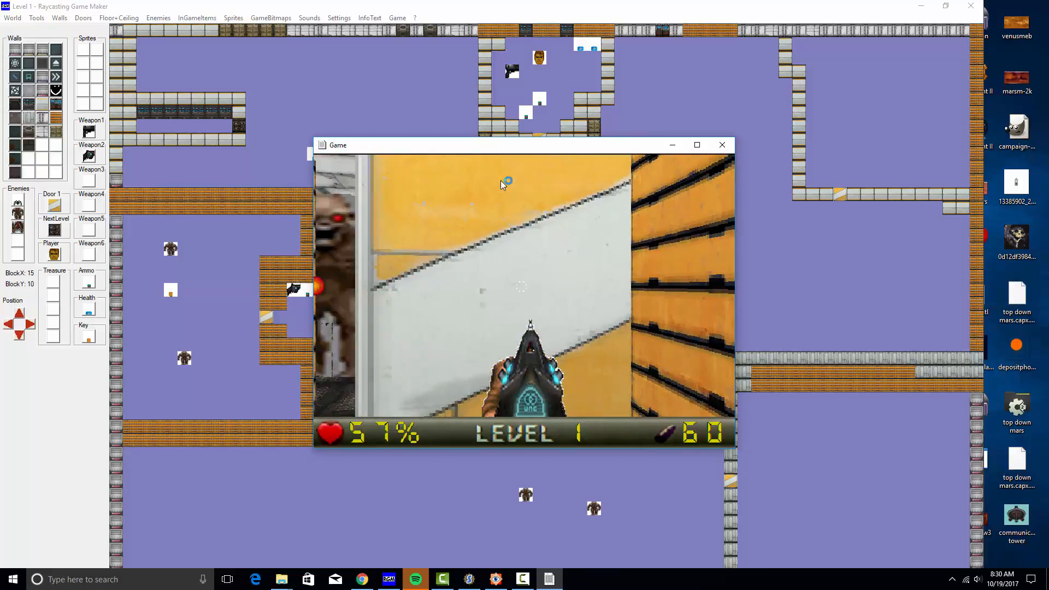
key(ctrl)
key(ctrl)
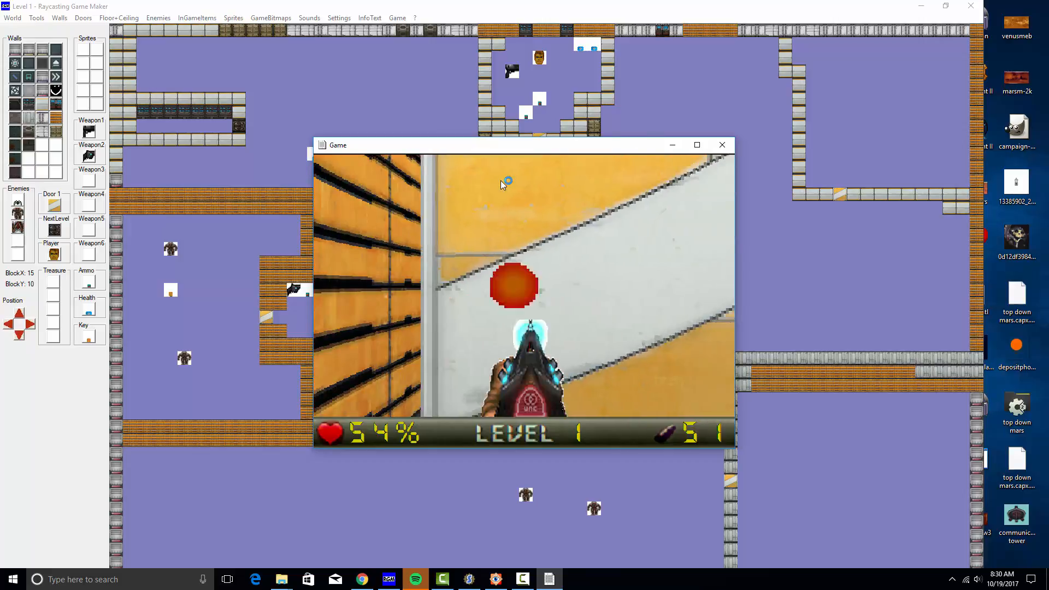
Step: Reopen the striped door and shoot the brown monster blocking the doorway, then advance past the spiky brown object
key(Right)
key(space)
key(Right)
key(Left)
key(ctrl)
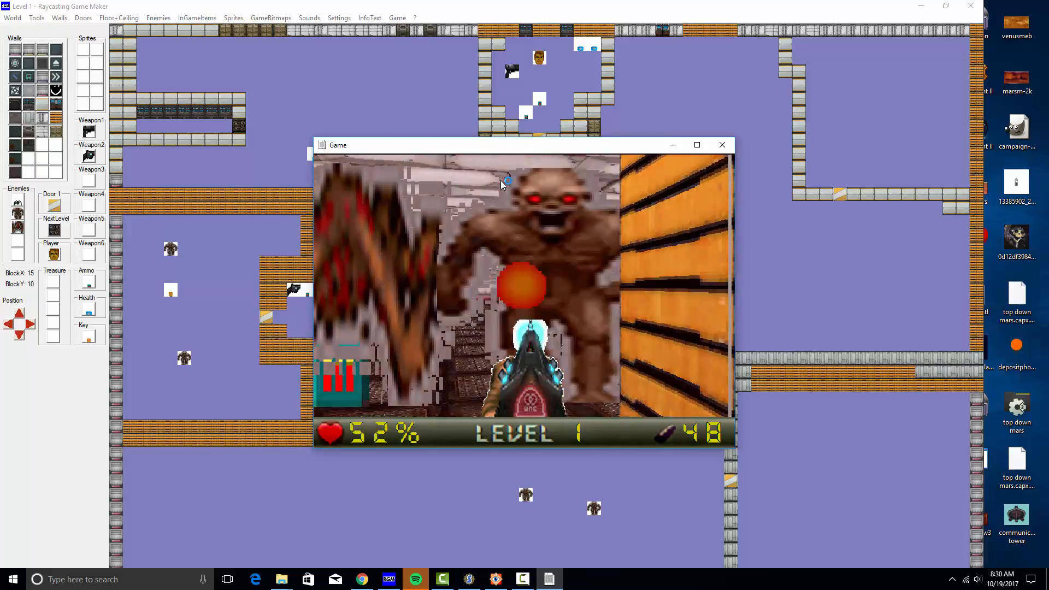
key(Right)
key(Left)
key(Down)
key(space)
key(Up)
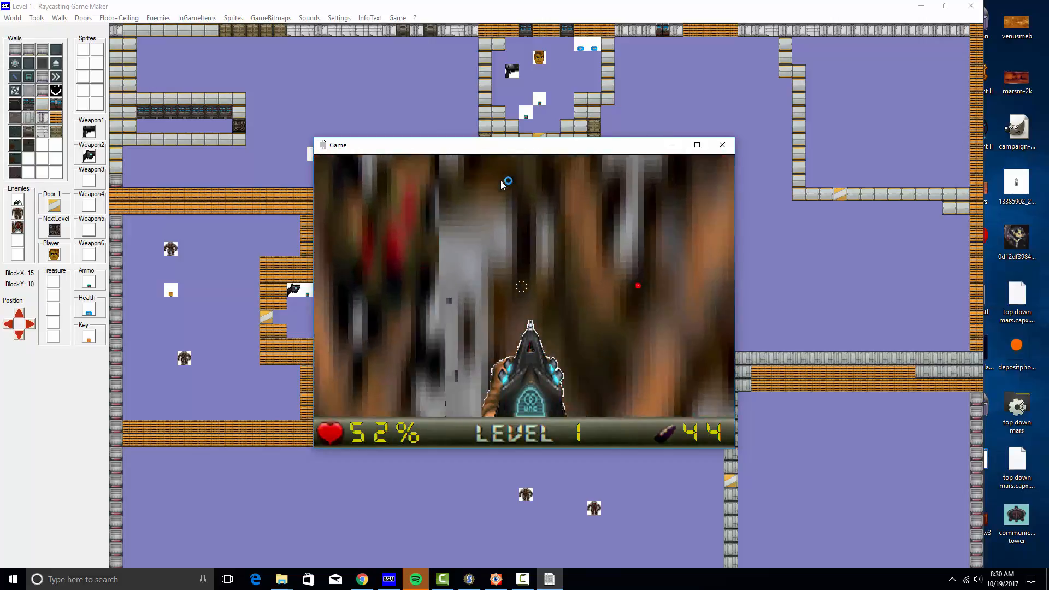
Step: Collect the ammo and the yellow key card in the monsters' room
key(Left)
key(Right)
key(Up)
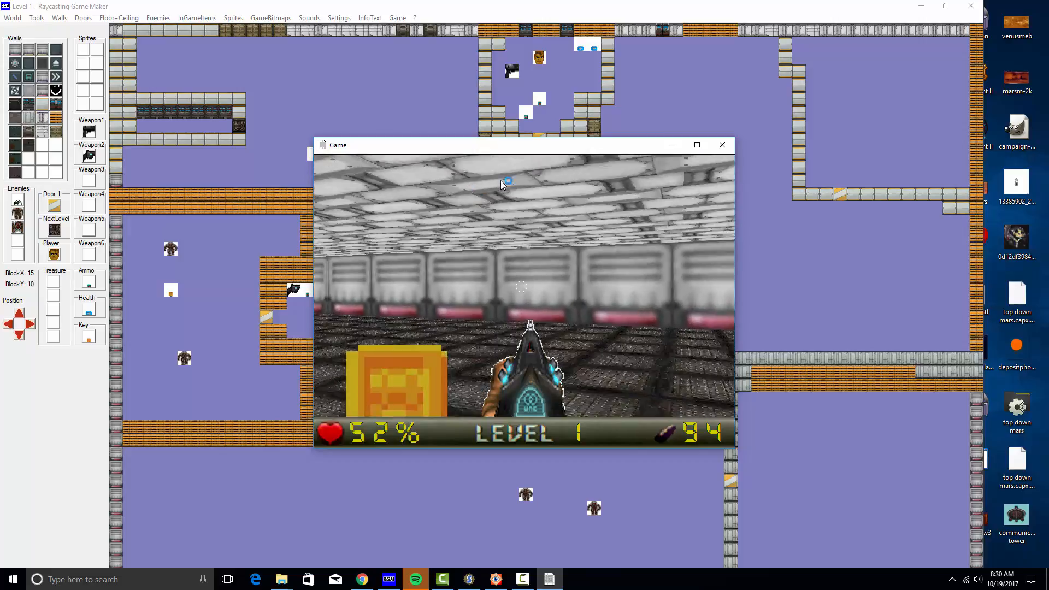
key(Right)
key(Up)
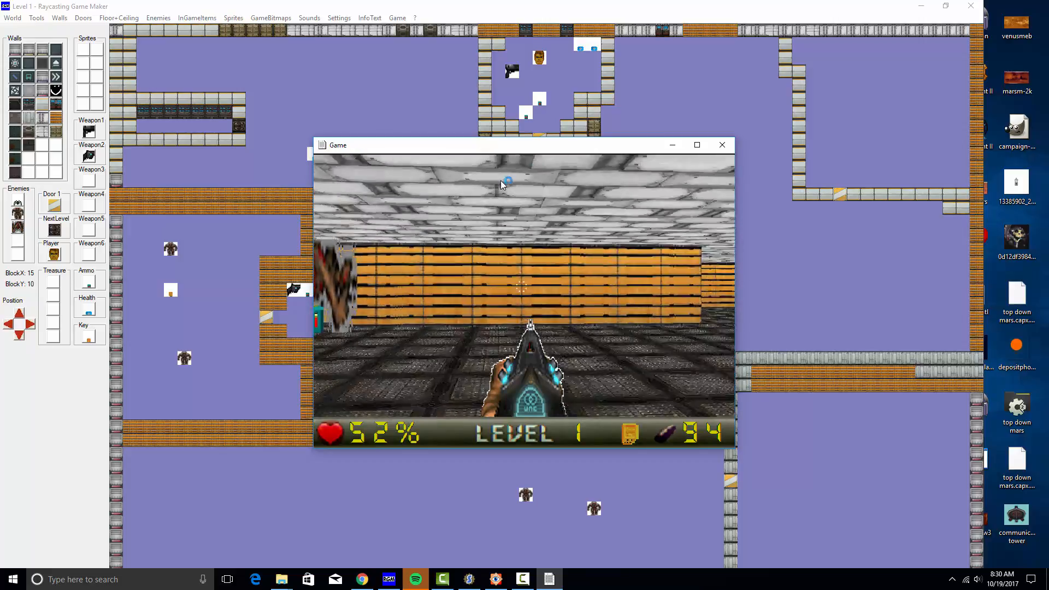
key(Left)
key(Left)
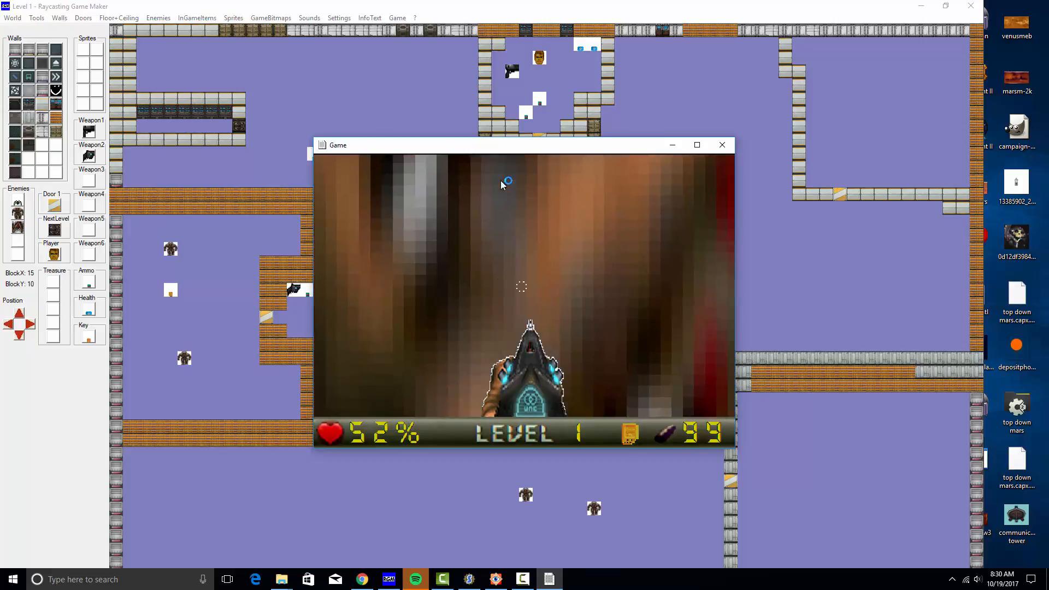
Step: Go around the spiky brown objects and leave through the striped door into the large open area
key(Down)
key(Right)
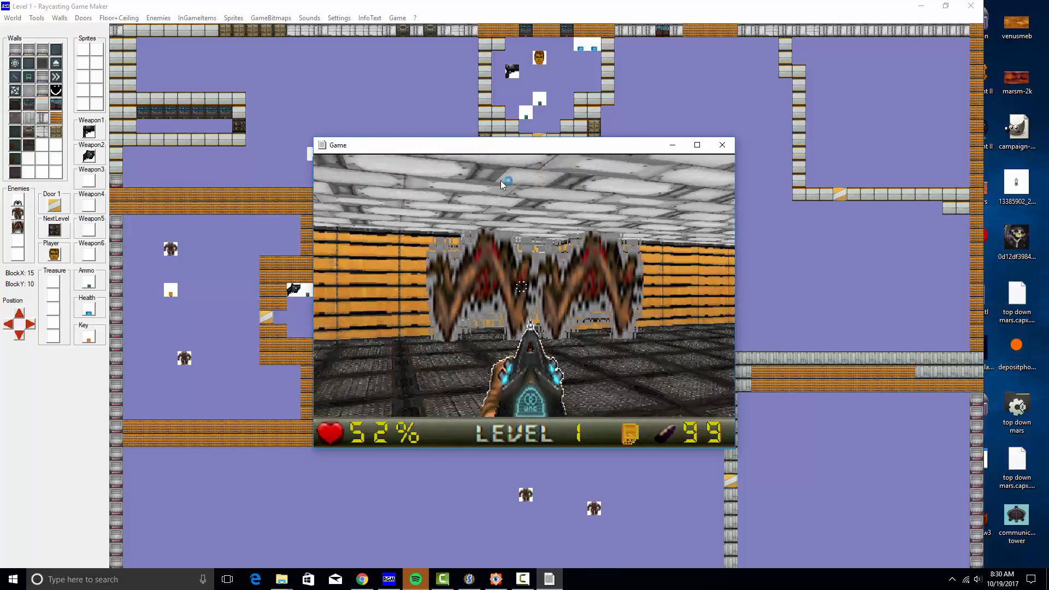
key(Up)
key(Down)
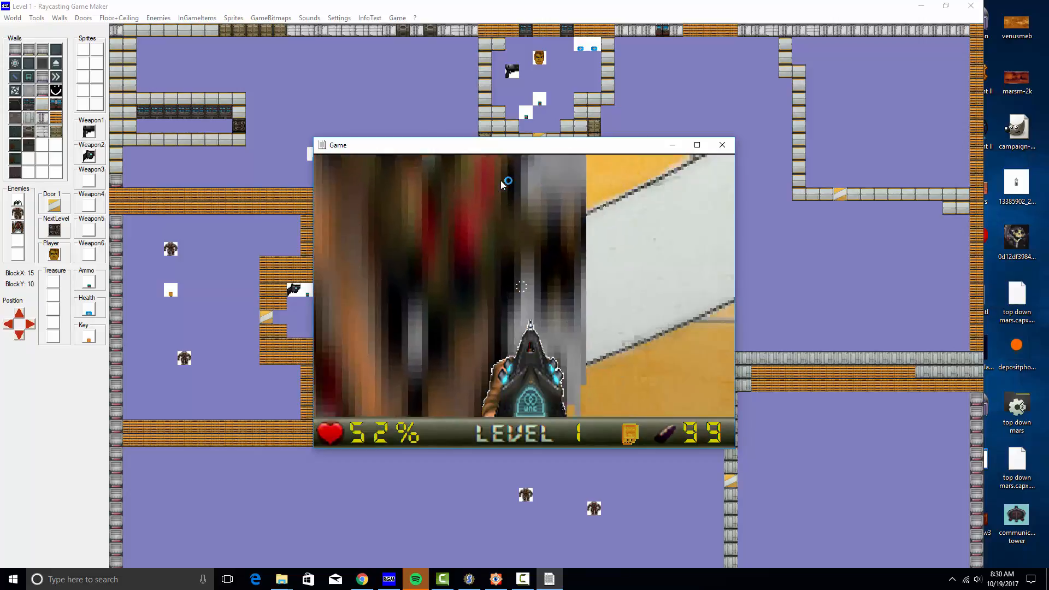
key(Left)
key(Up)
key(Up)
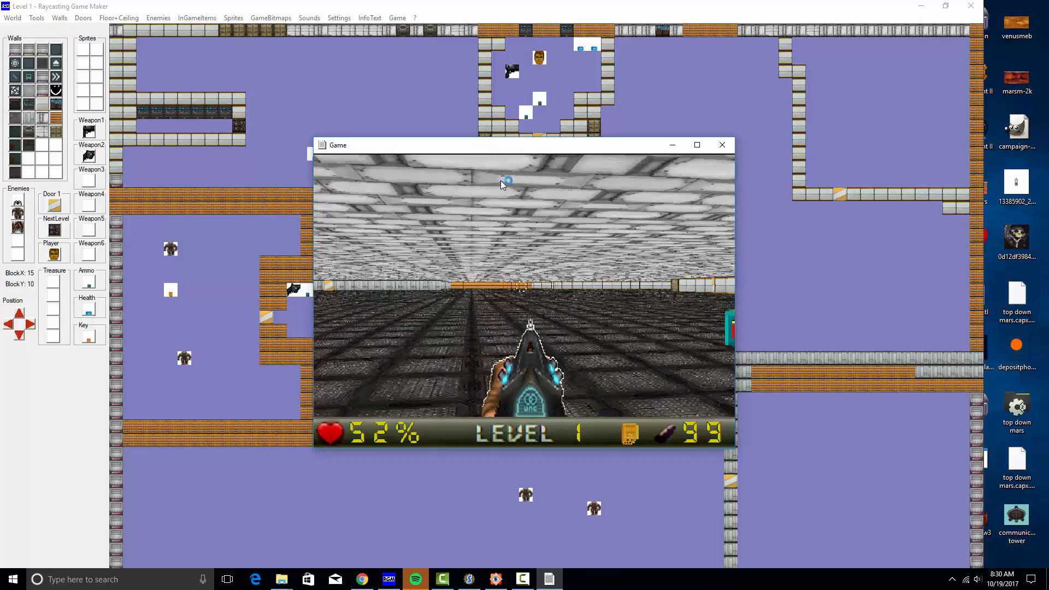
Step: Cross the open area to the striped door in the white-panelled wall and enter the starting room
key(Right)
key(Left)
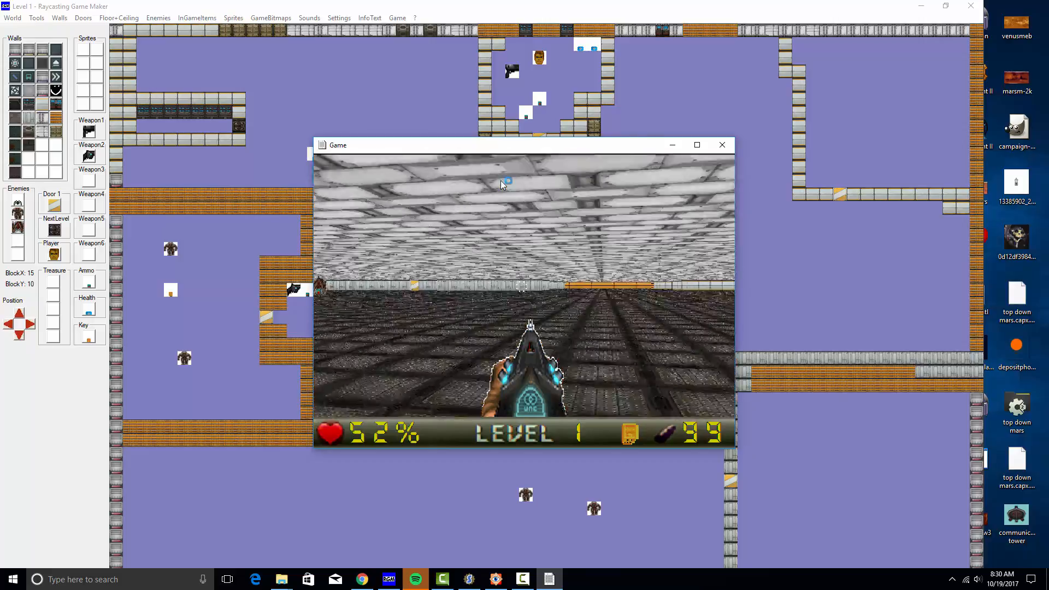
key(Left)
key(Right)
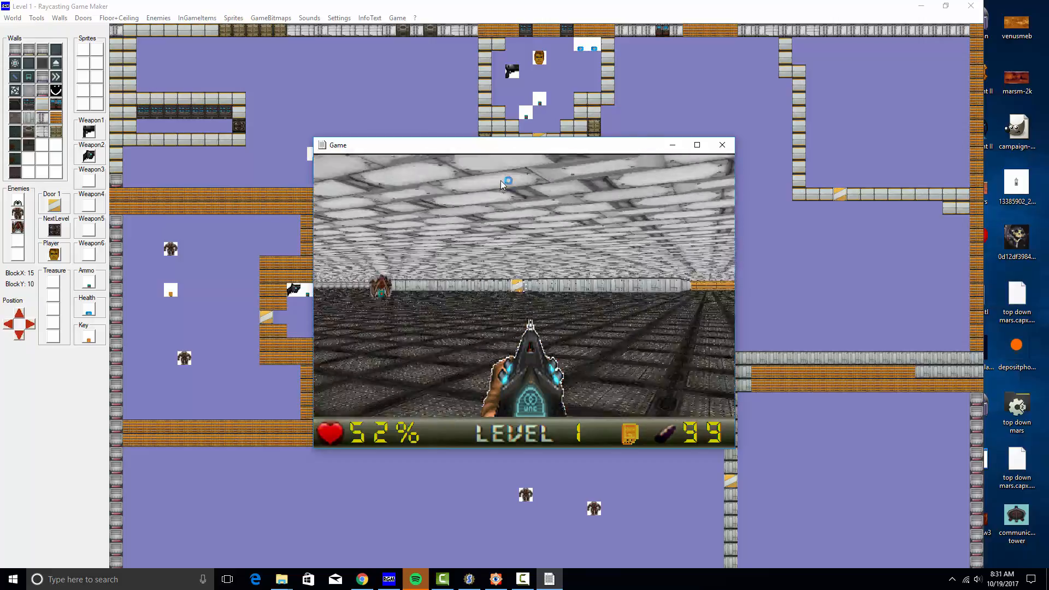
key(Up)
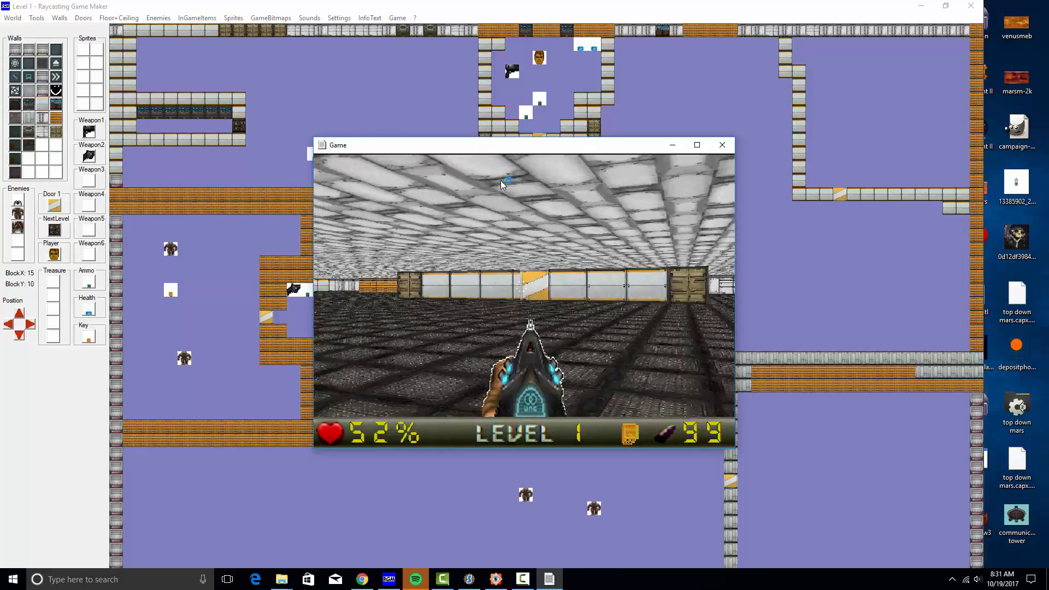
key(Up)
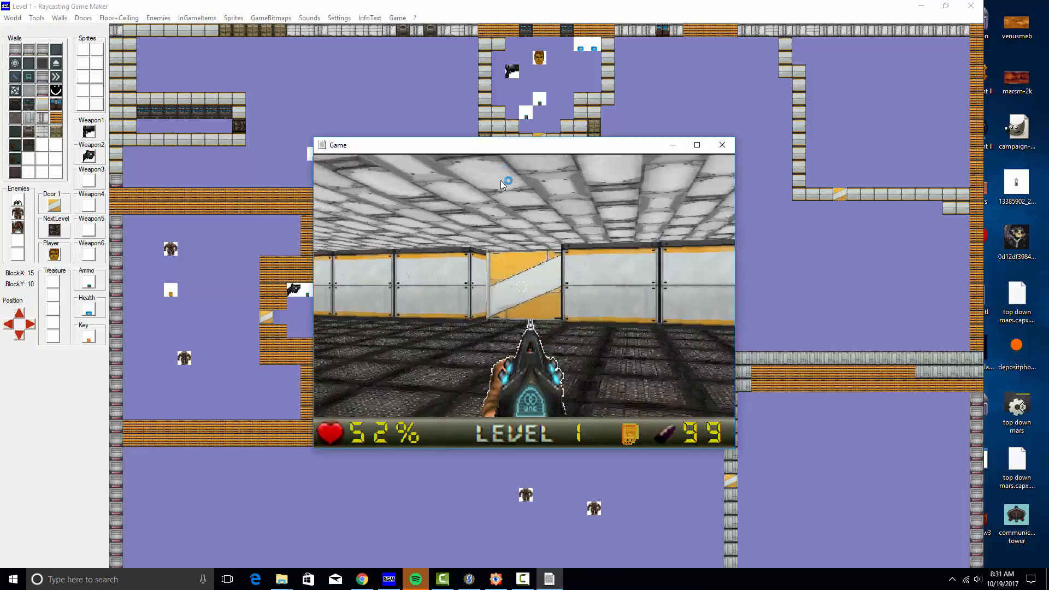
key(Up)
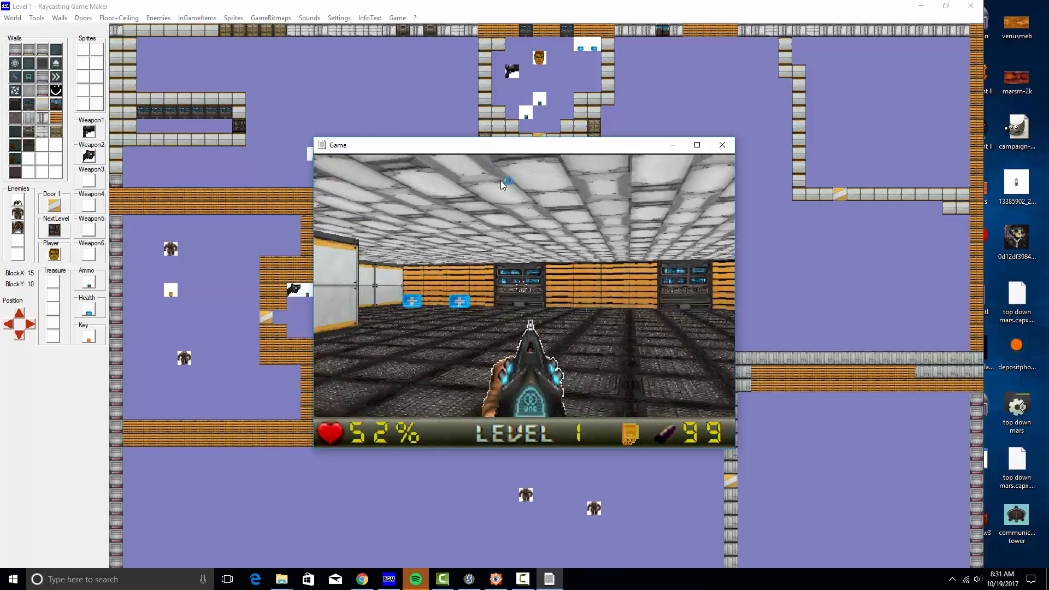
Step: Pick up the two blue health packs in the corner of the starting room
key(Left)
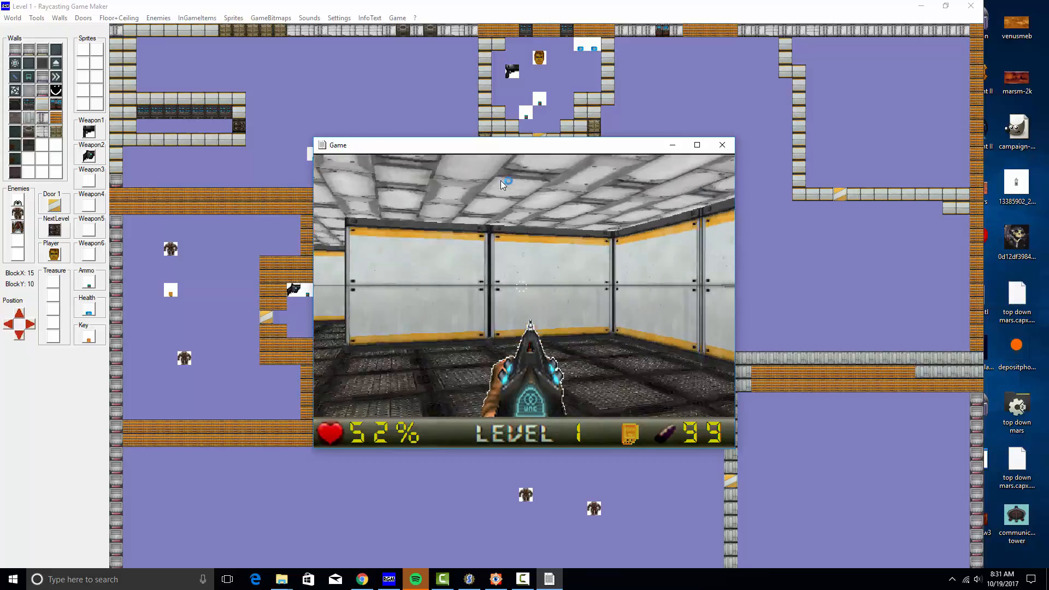
key(Up)
key(Right)
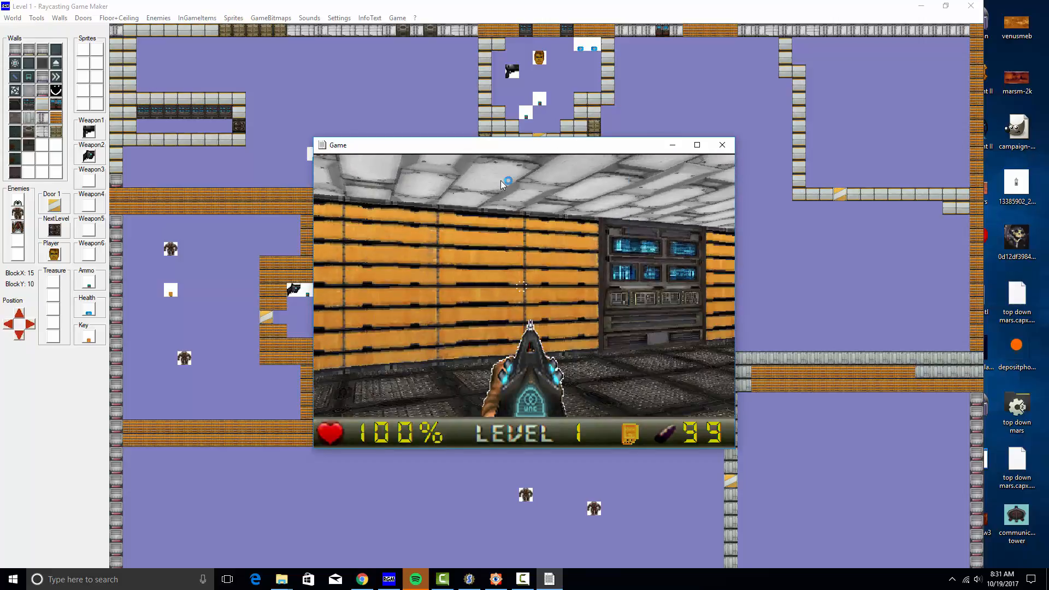
Step: Leave the starting room through its striped door and fire a rifle burst into the open area
key(Right)
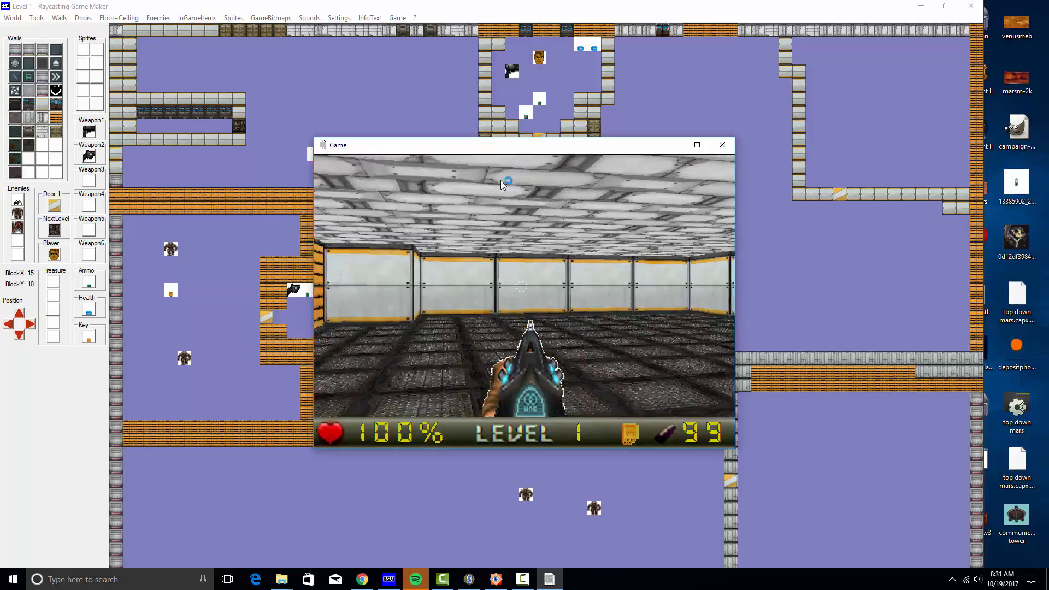
key(Up)
key(Up)
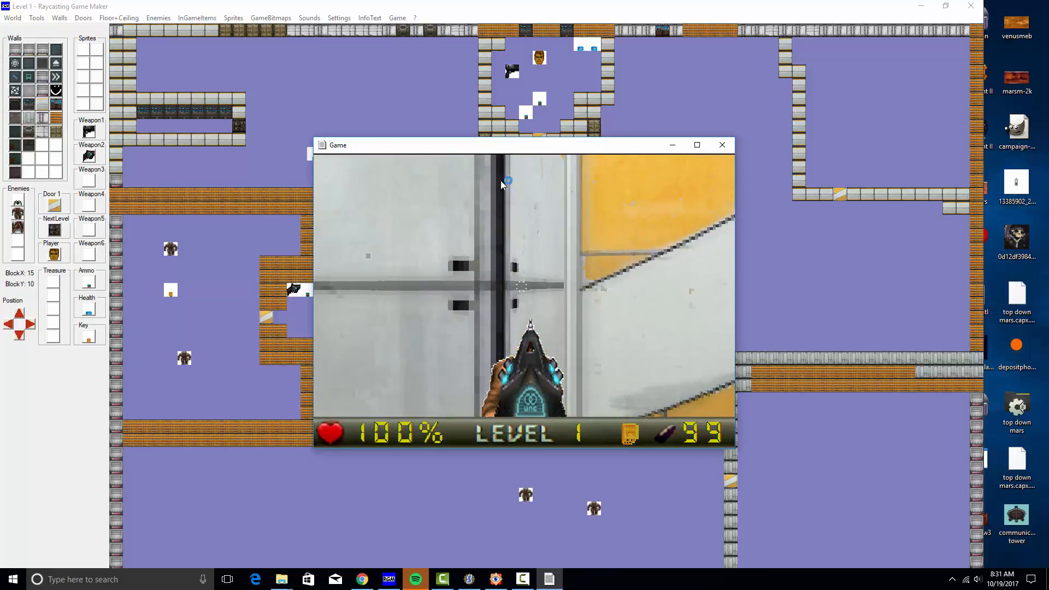
key(Right)
key(space)
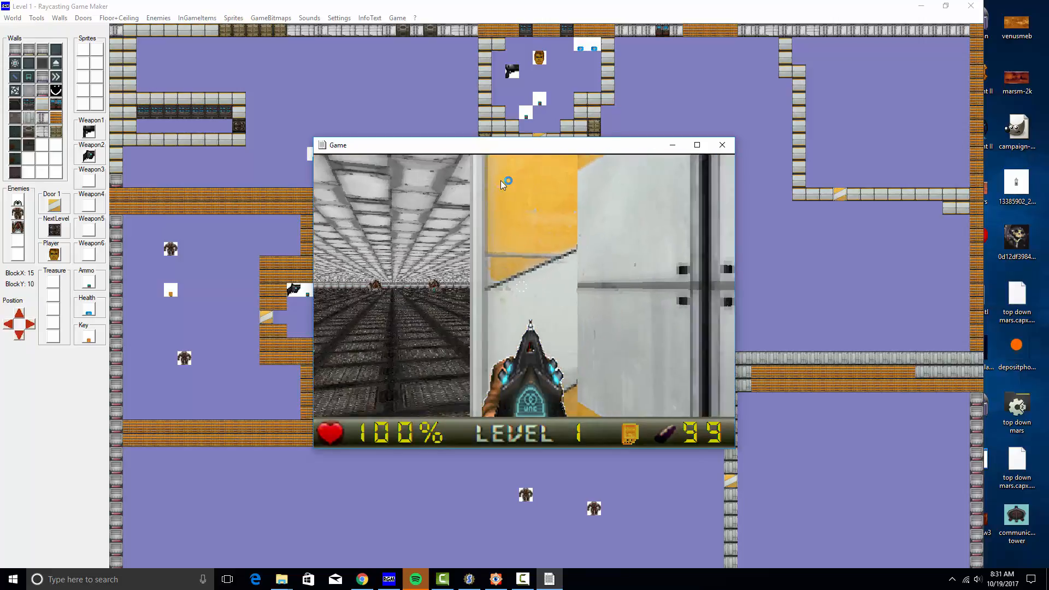
key(Right)
key(ctrl)
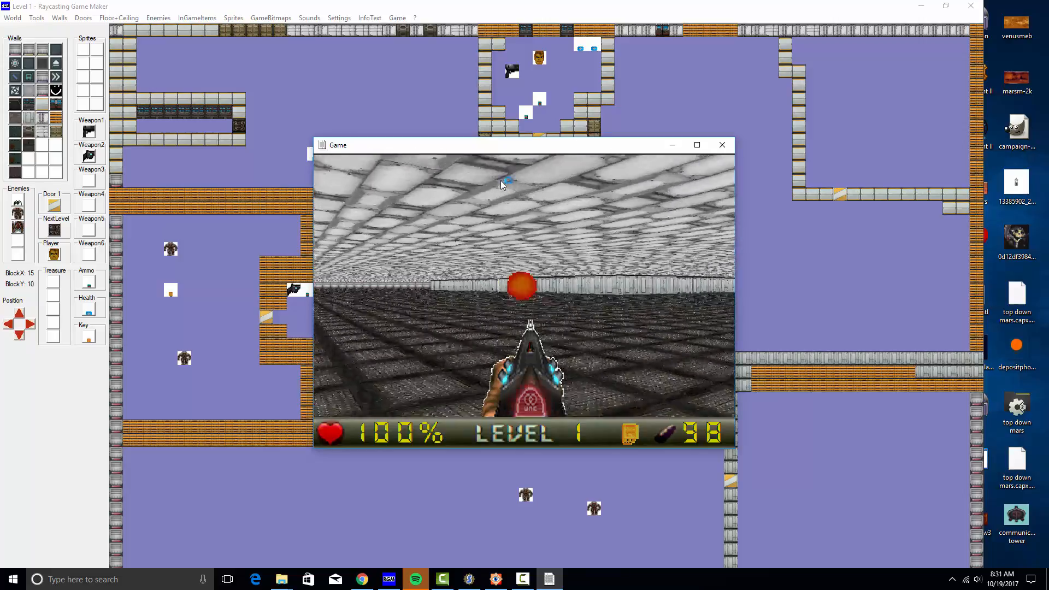
key(Left)
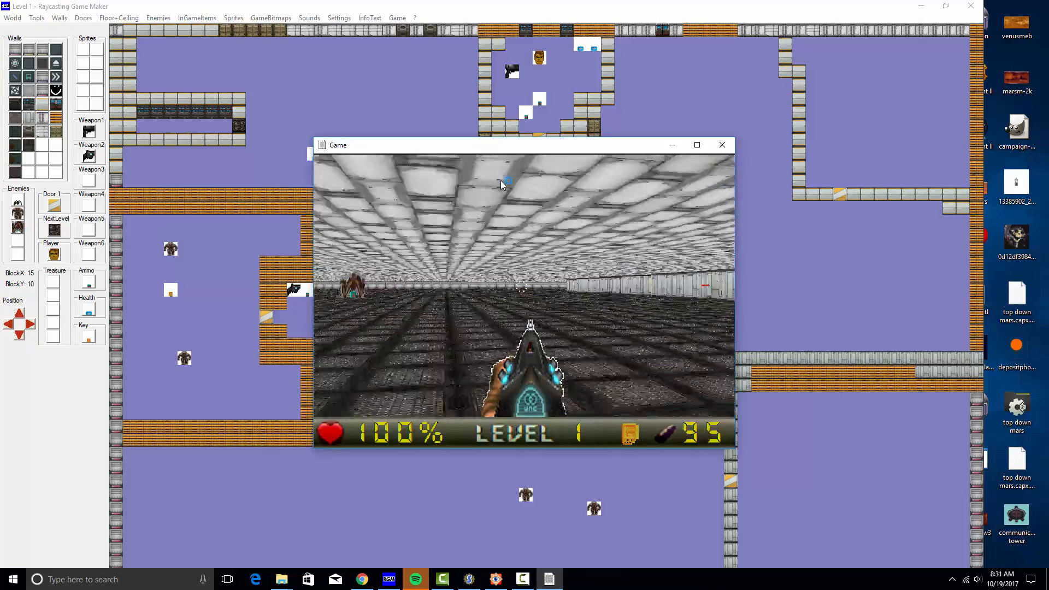
Step: Walk across the open area toward the dark exit block in the far white wall
key(Up)
key(Right)
key(Right)
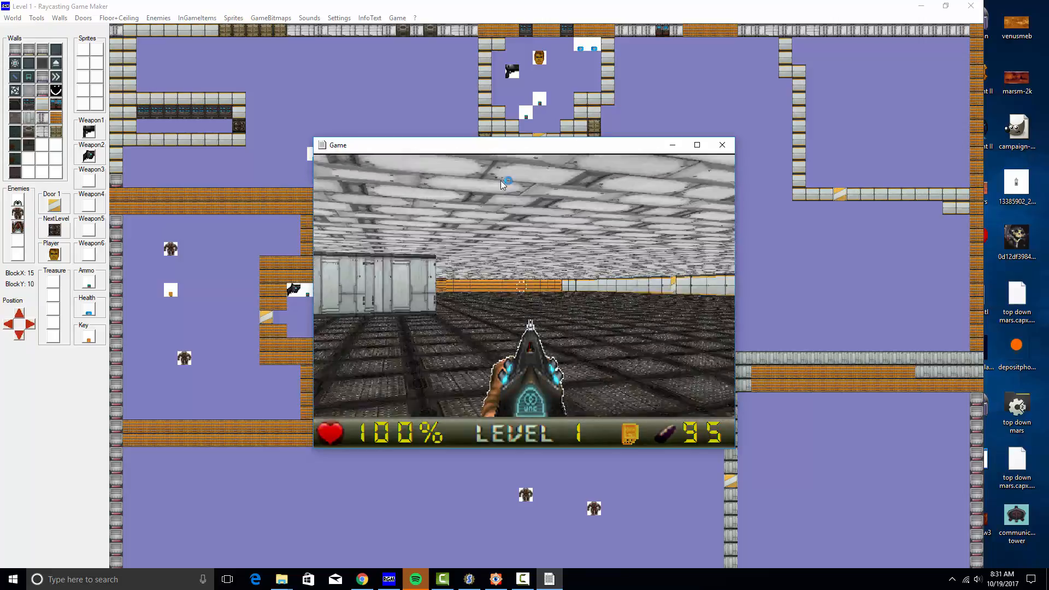
key(Right)
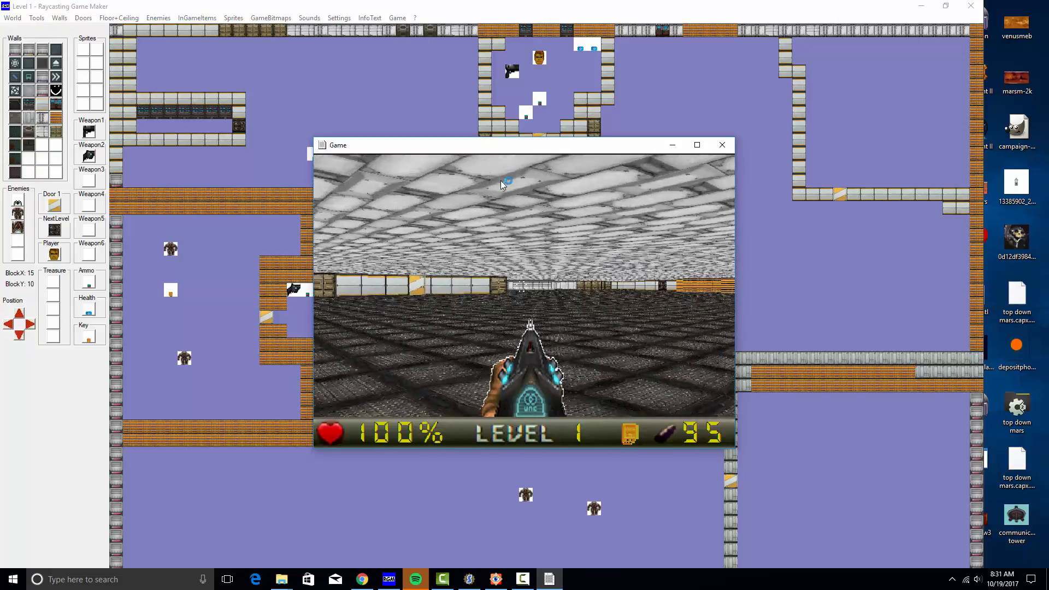
key(Up)
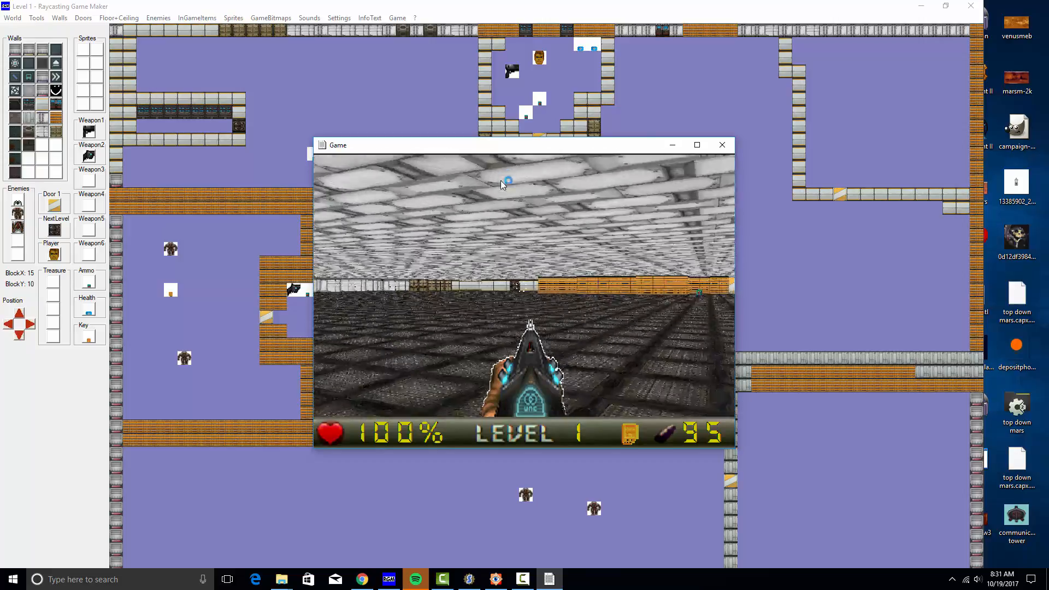
key(Up)
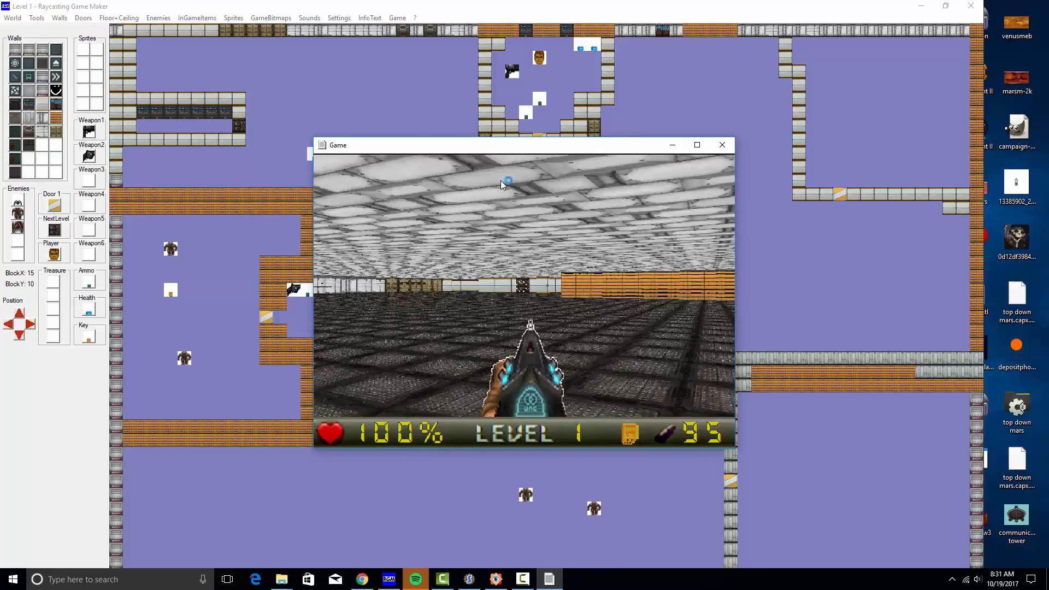
Step: Fire the rifle toward the dark exit block and walk up to it to finish level 1
key(ctrl)
key(ctrl)
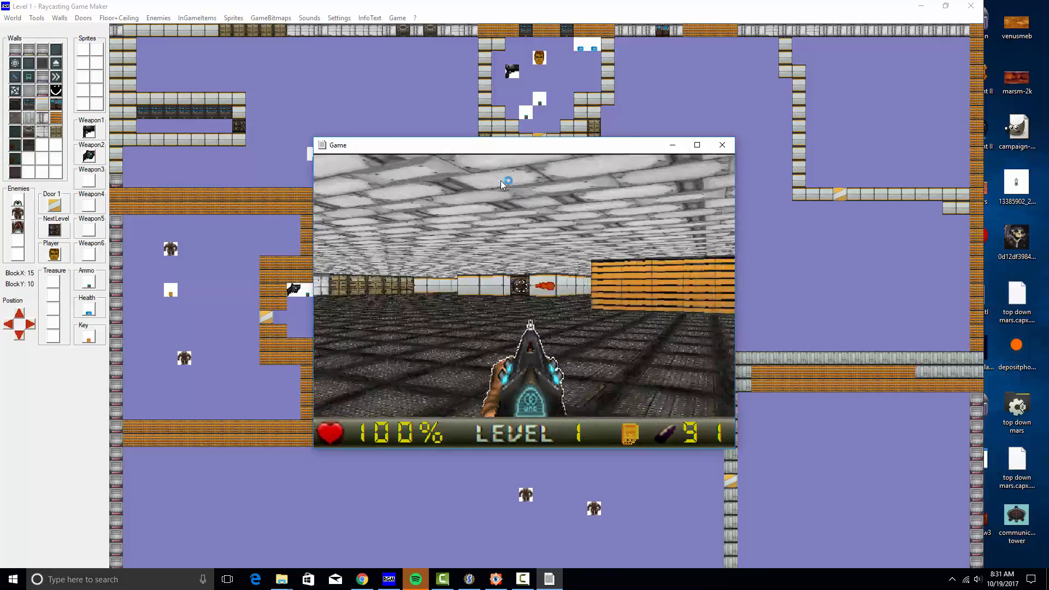
key(Left)
key(Up)
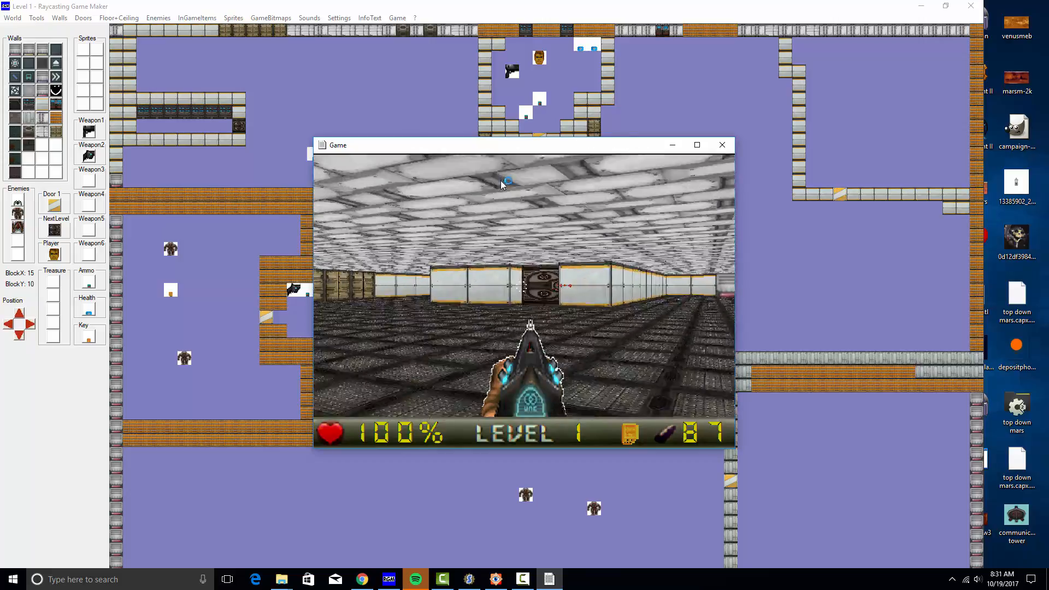
key(Up)
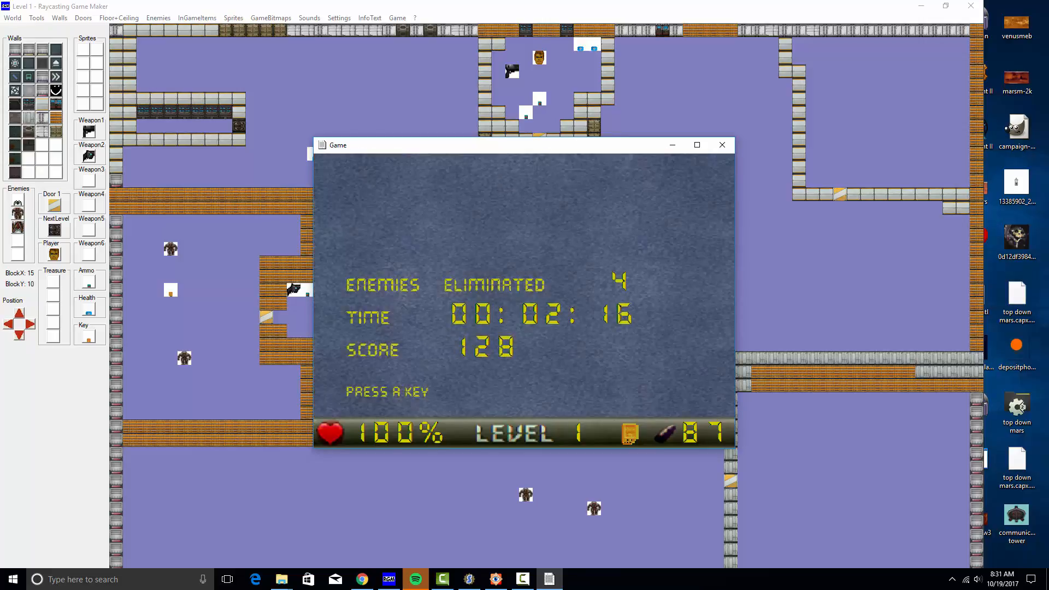
Step: Dismiss the end-of-level summary and close the Game window to return to the level editor
key(space)
click(721, 145)
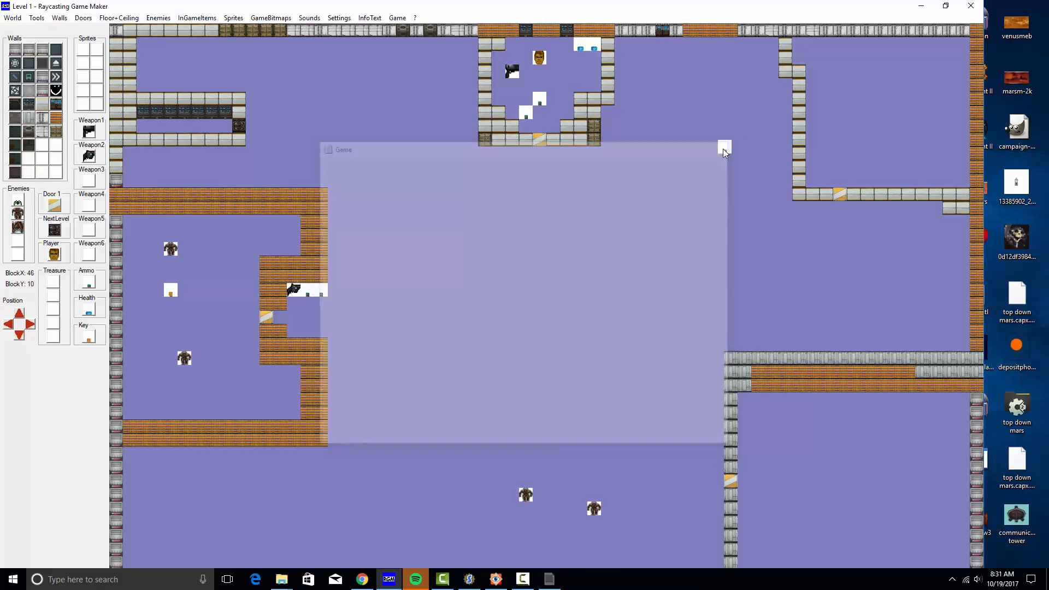